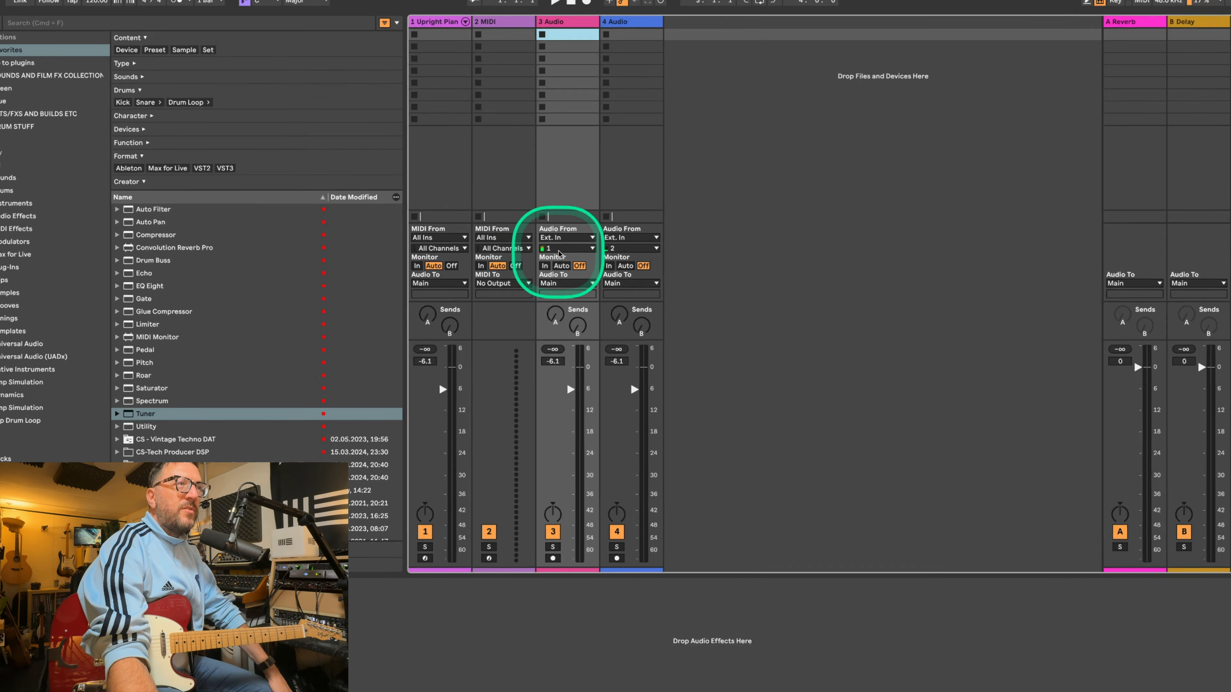
- Set the 3 Audio track to external input 2, arm it for recording and set its monitoring to Auto
left_click(637, 270)
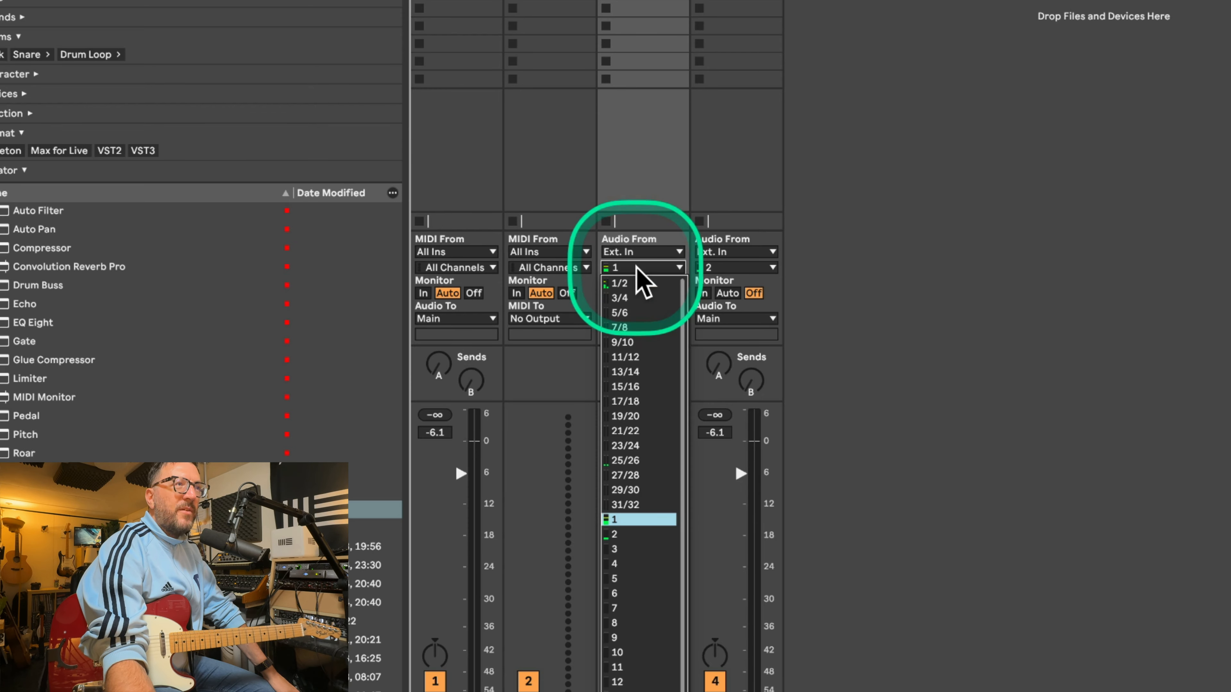
left_click(613, 534)
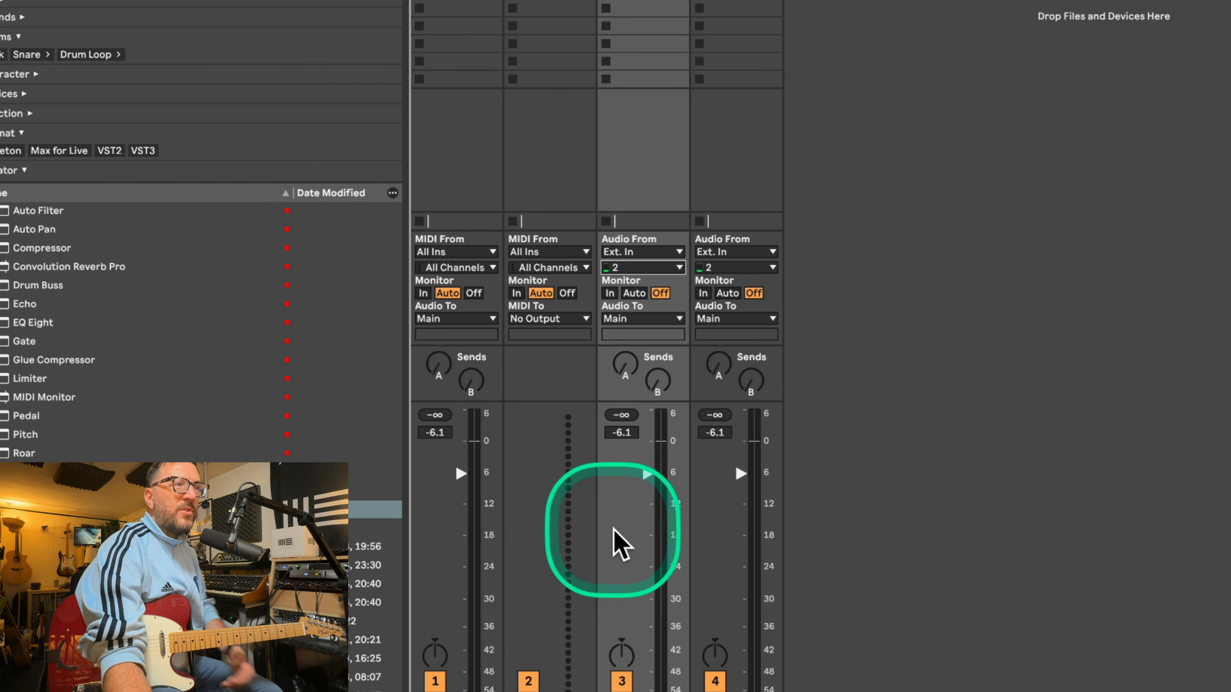
left_click(641, 586)
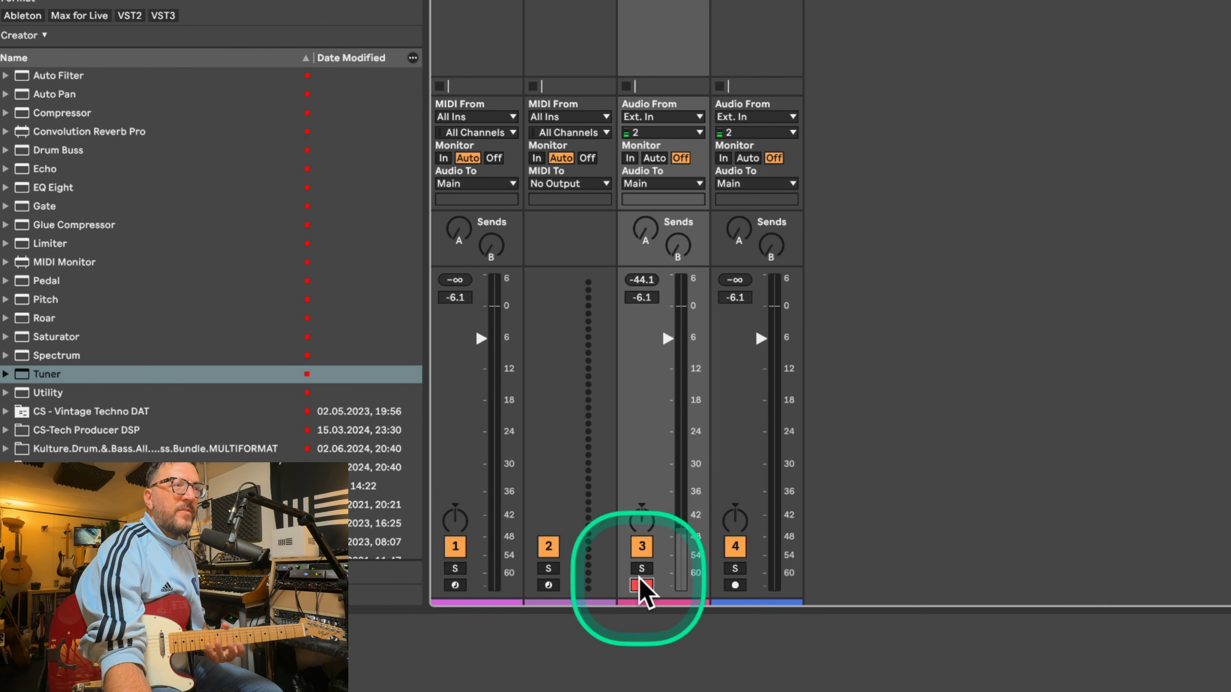
left_click(655, 159)
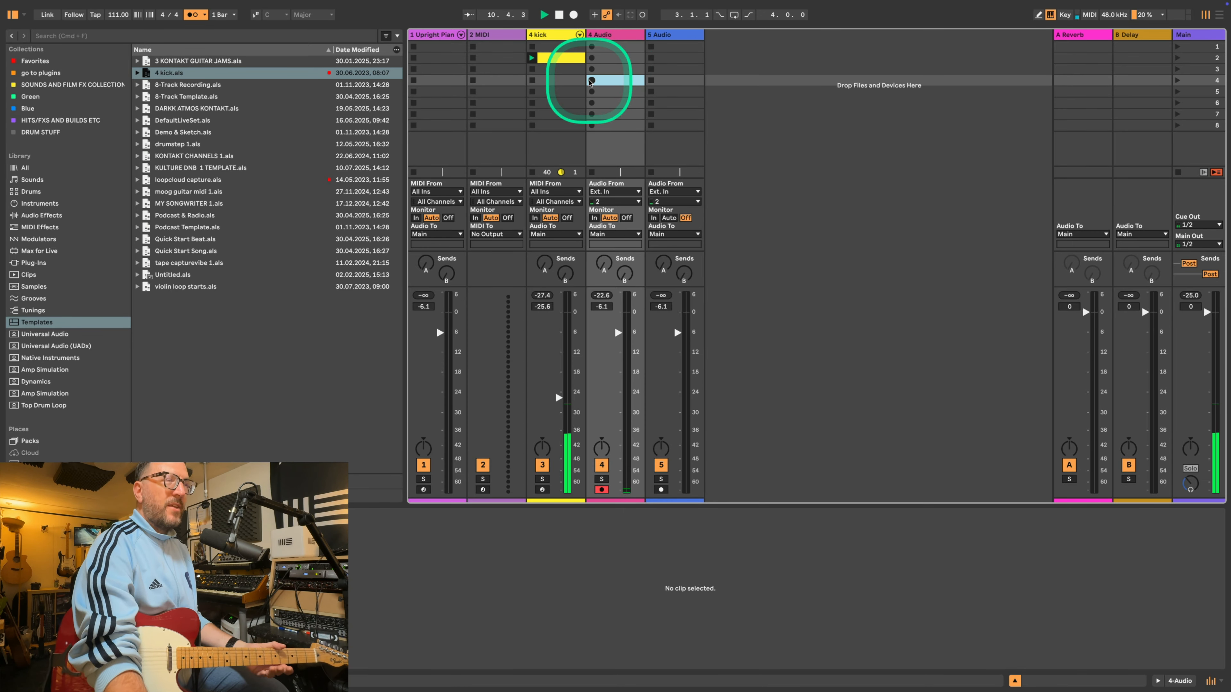
- Record a guitar clip in the fourth slot of the 4 Audio track and loop four bars of it from 2.1.1
left_click(591, 80)
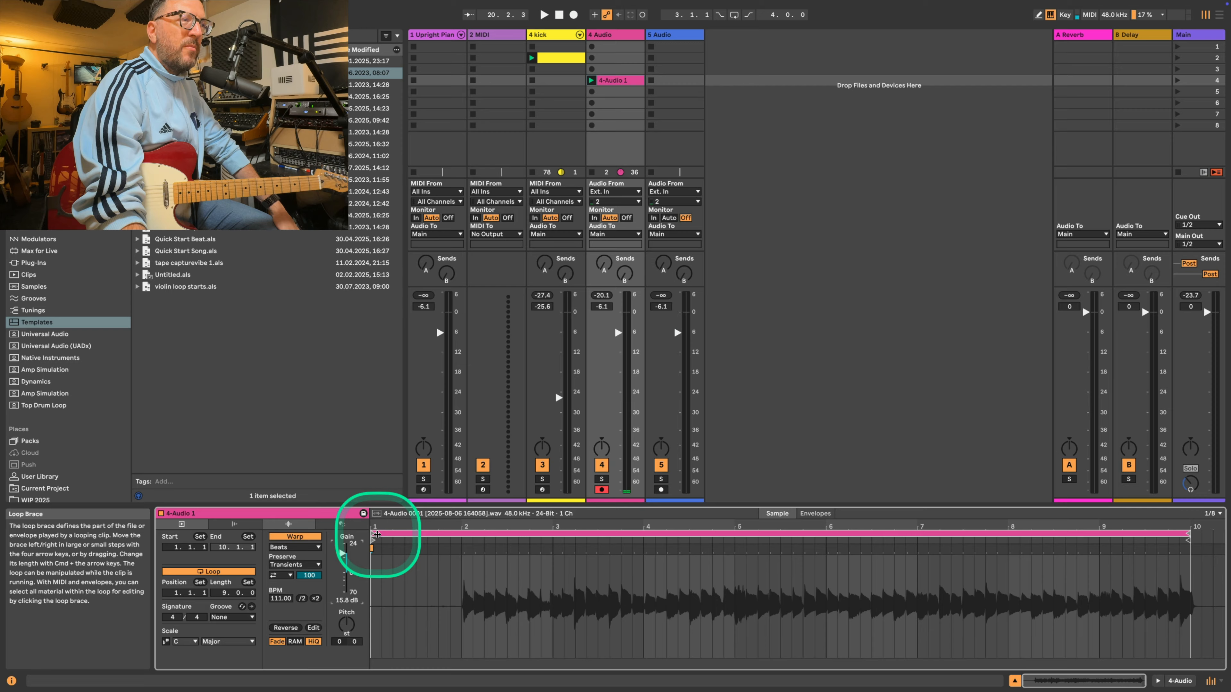
left_click_drag(372, 534, 463, 542)
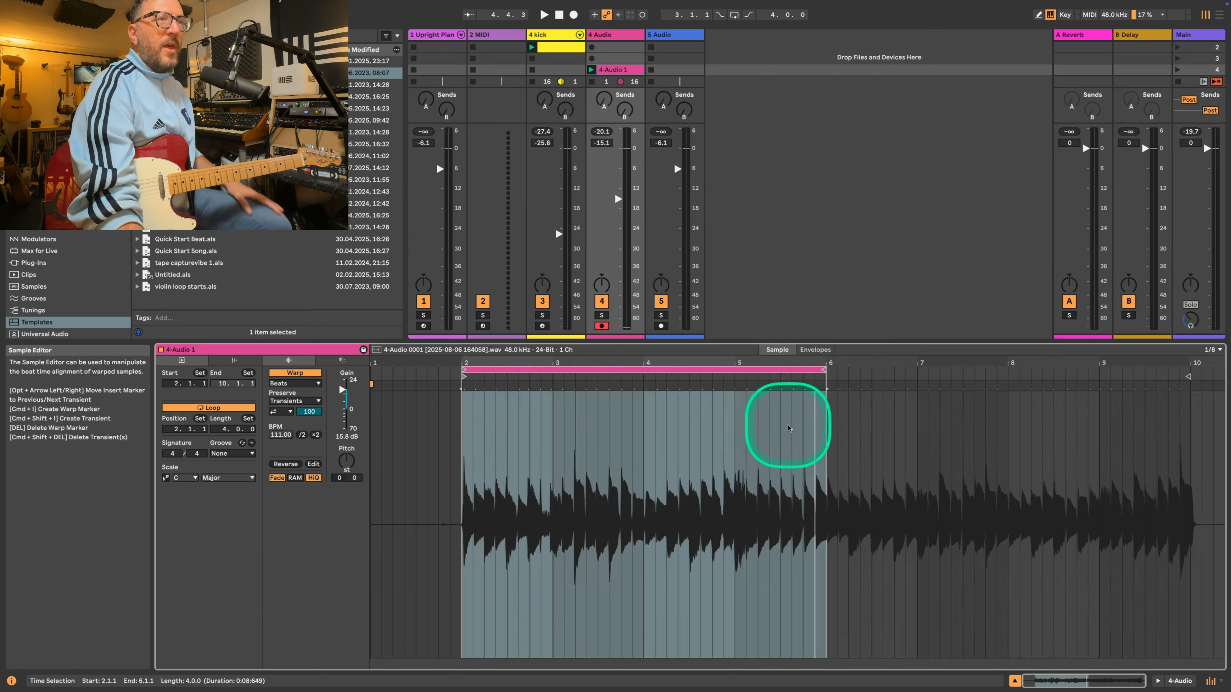
- Add warp markers at the recorded clip's transients and check the first ones after bar 2 against the grid
scroll(789, 430, "up", 5)
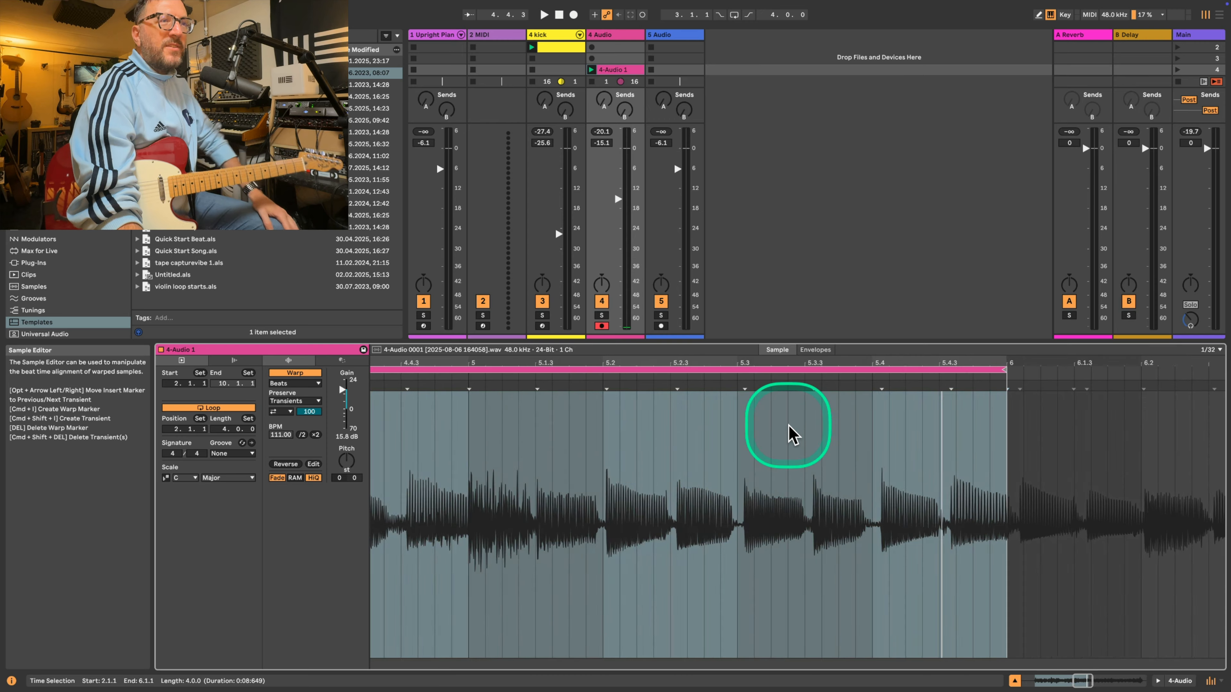
scroll(789, 429, "down", 5)
scroll(498, 438, "up", 5)
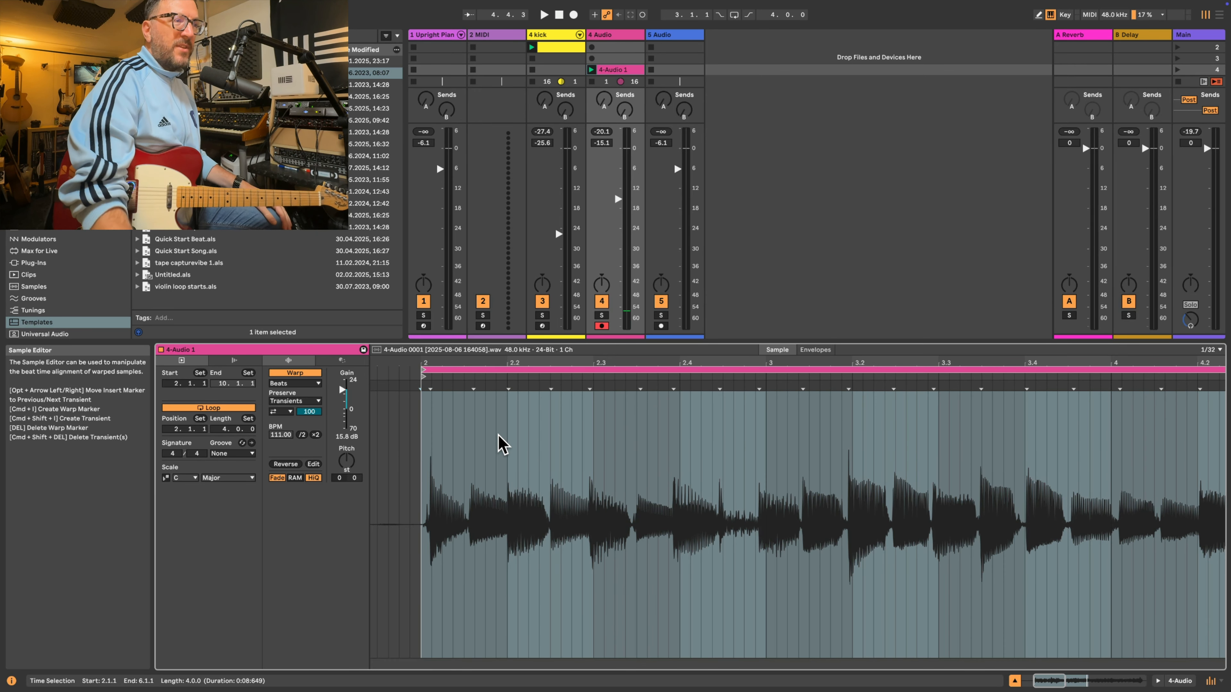
left_click(558, 386)
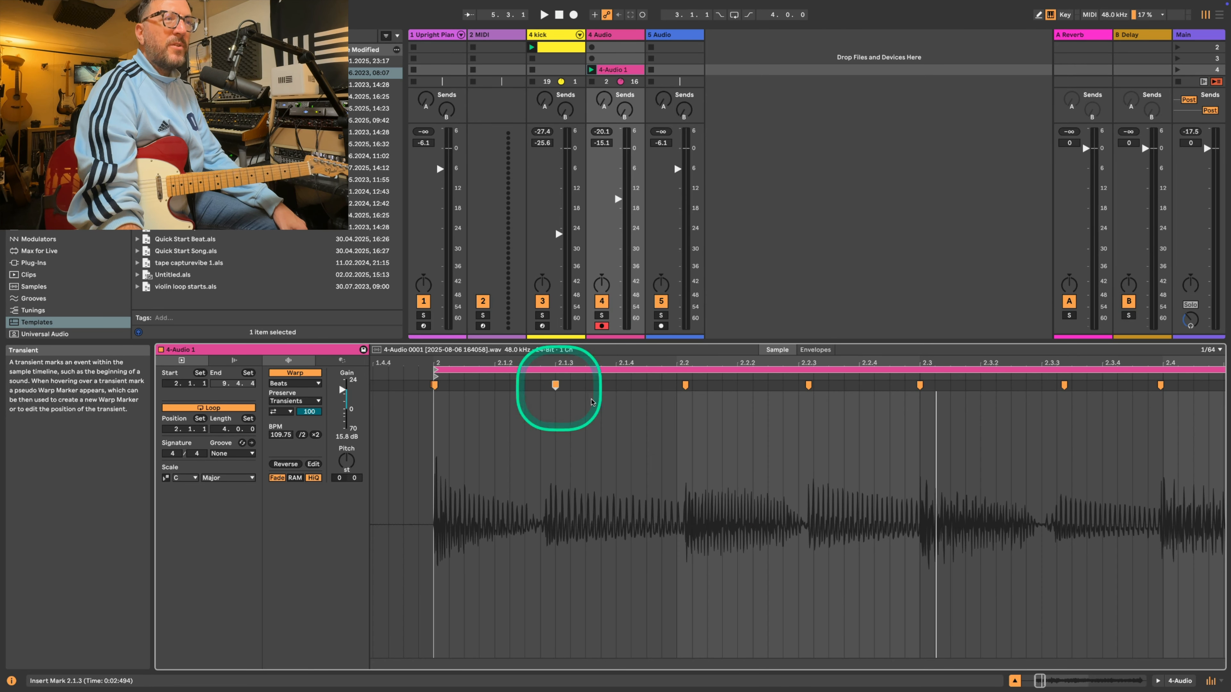
left_click(682, 385)
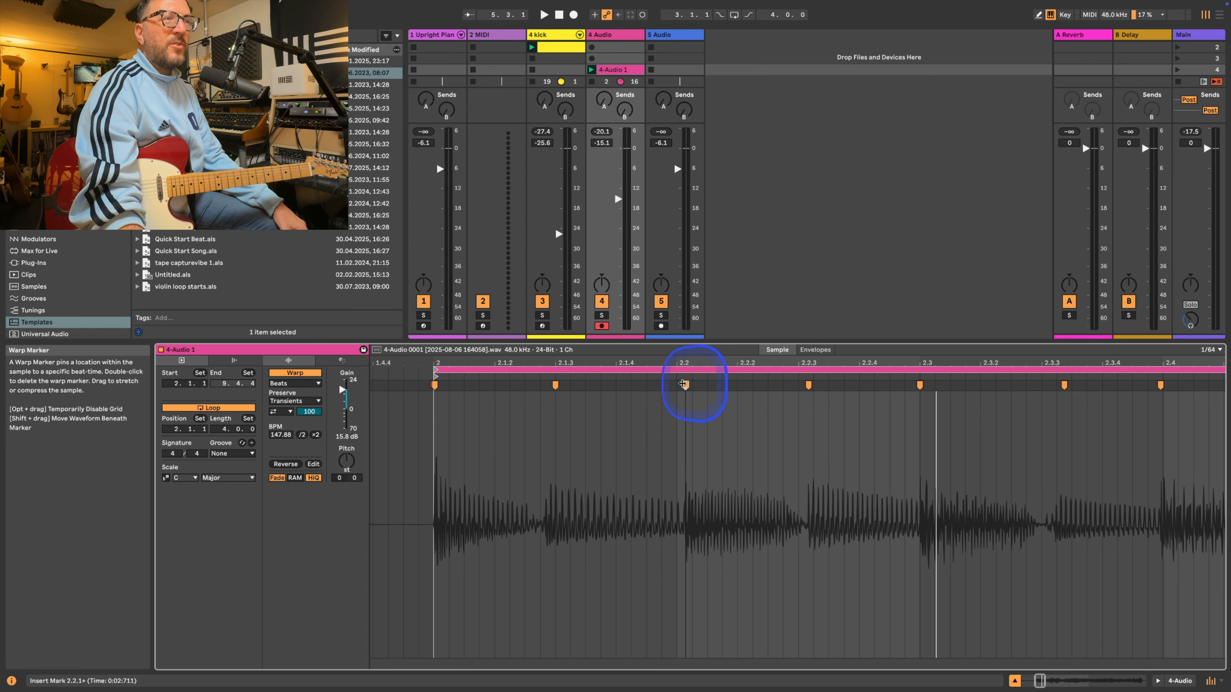
left_click(673, 441)
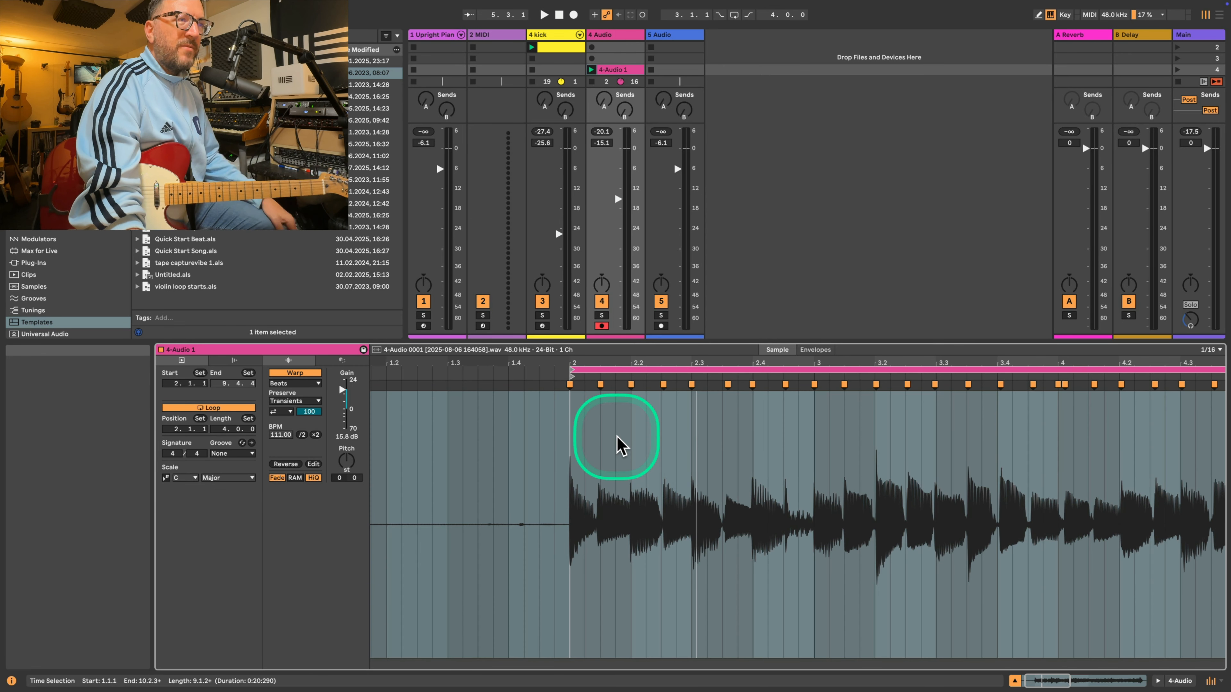
- Quantize the whole guitar clip to 1/16 notes with the amount at 100%
right_click(619, 437)
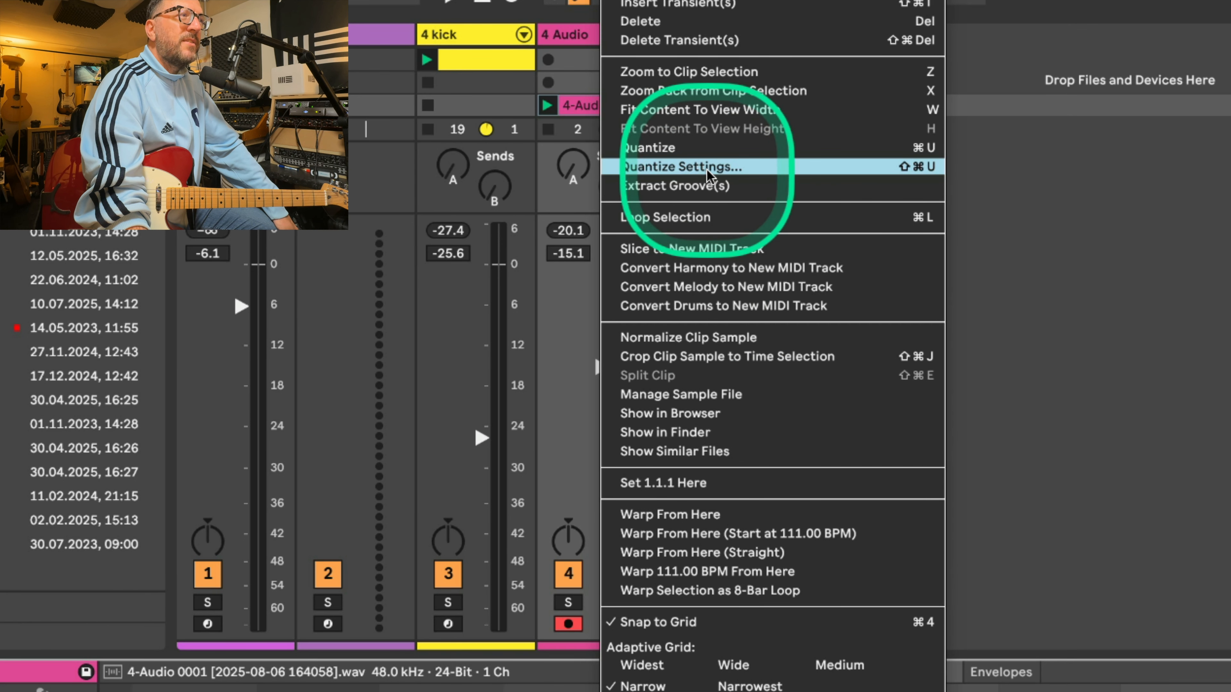
left_click(707, 169)
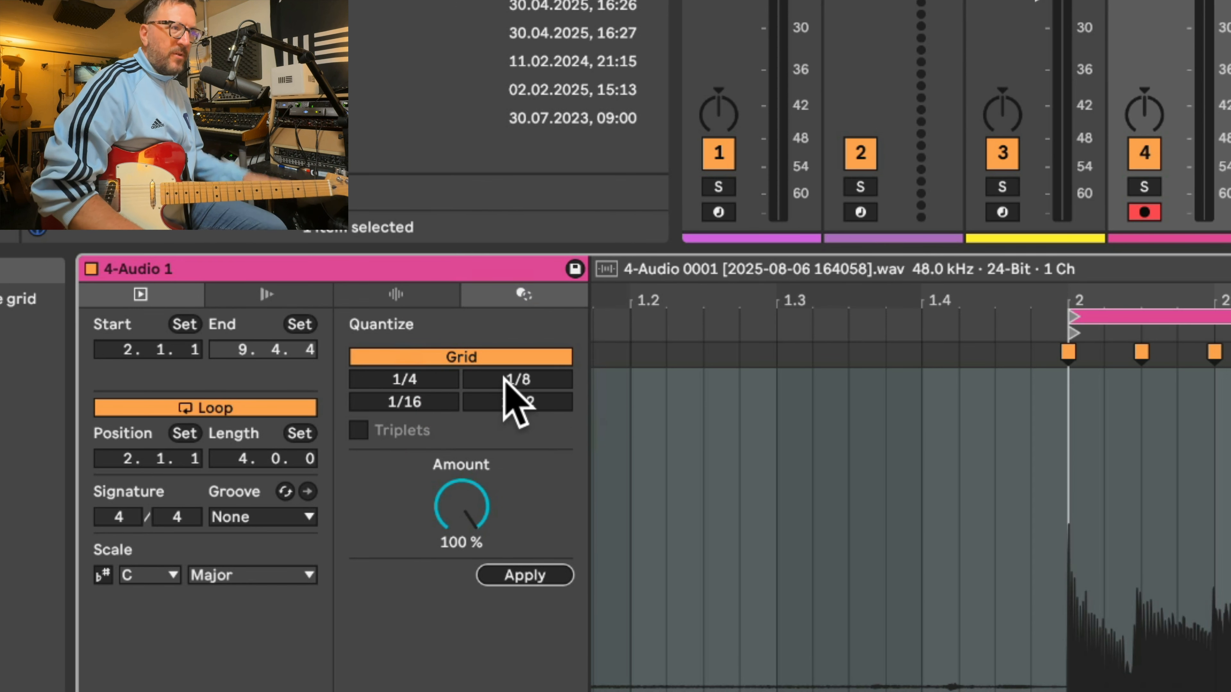
left_click(419, 403)
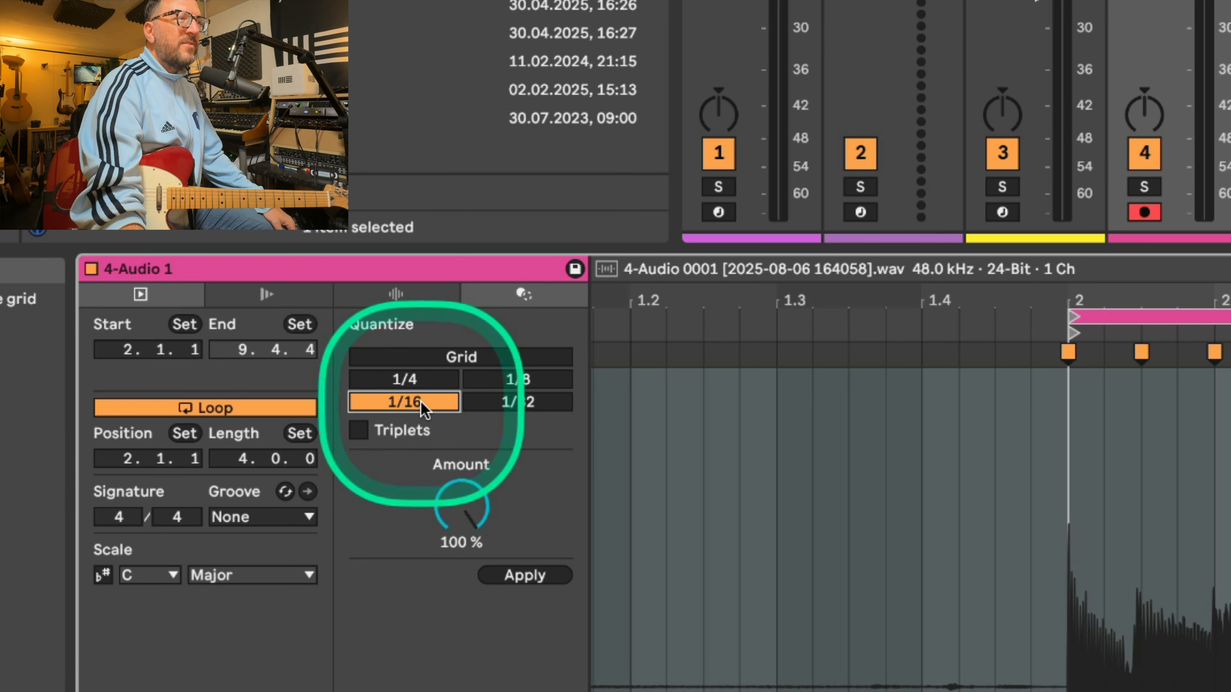
left_click(532, 574)
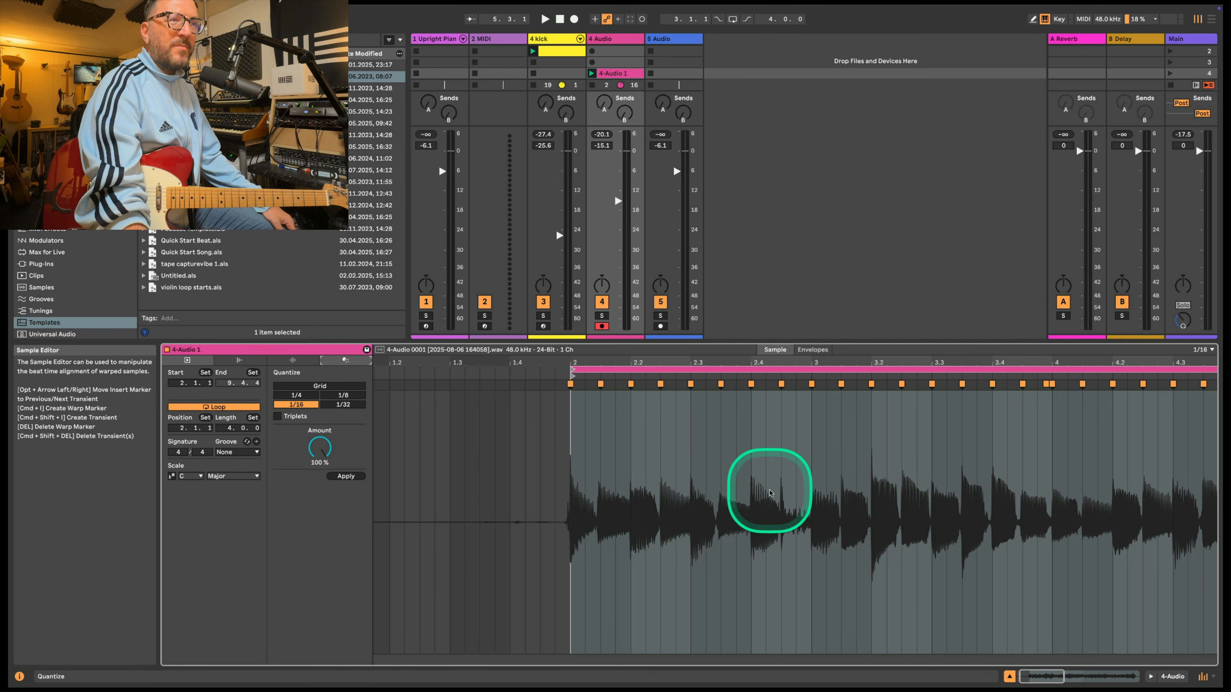
- Try cropping the quantized clip's sample to the four bars inside the loop brace
scroll(834, 500, "right", 5)
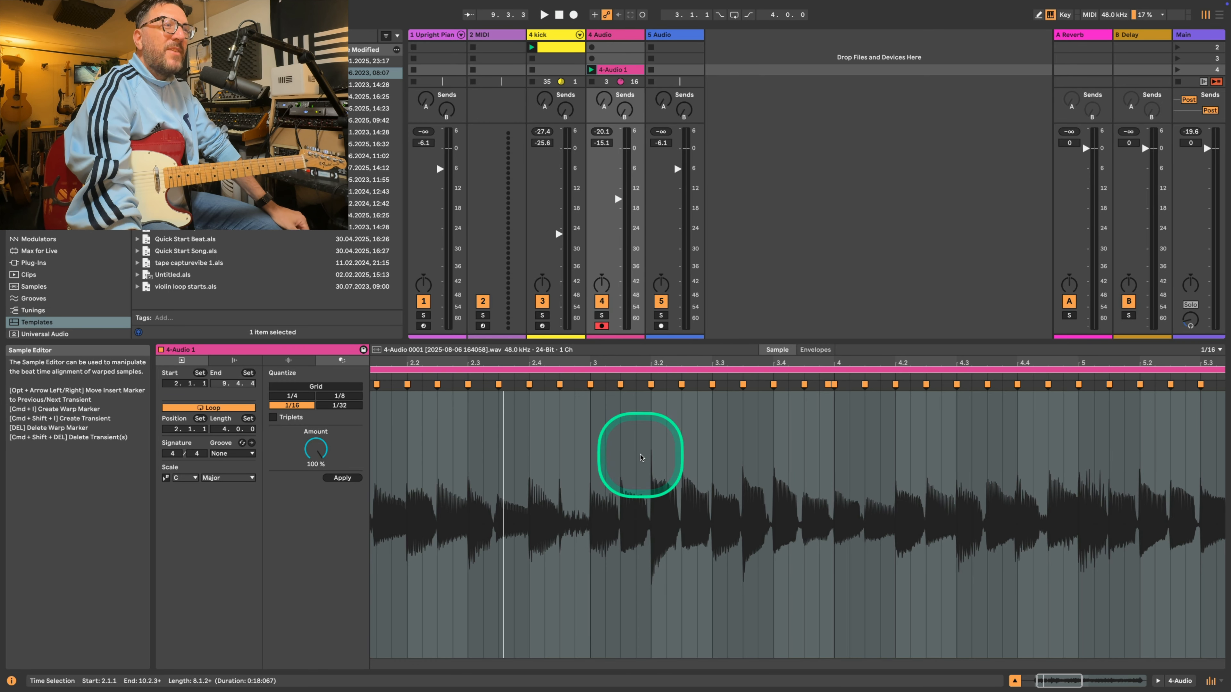
scroll(640, 455, "down", 5)
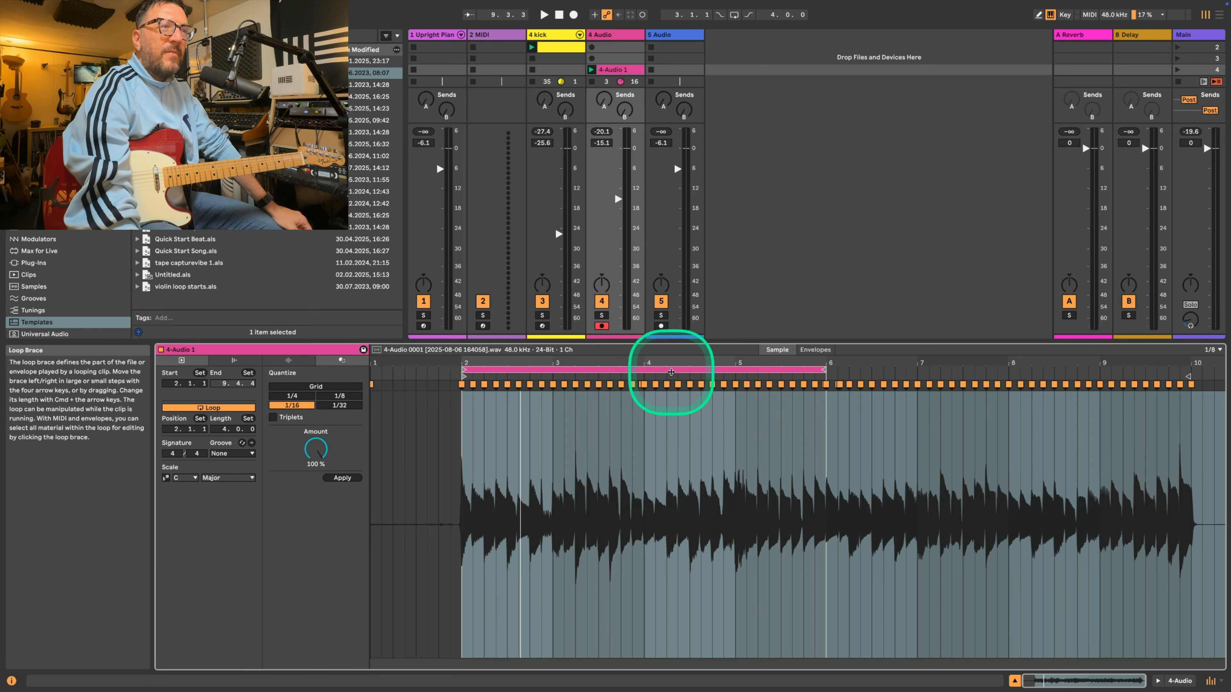
left_click(671, 369)
right_click(676, 411)
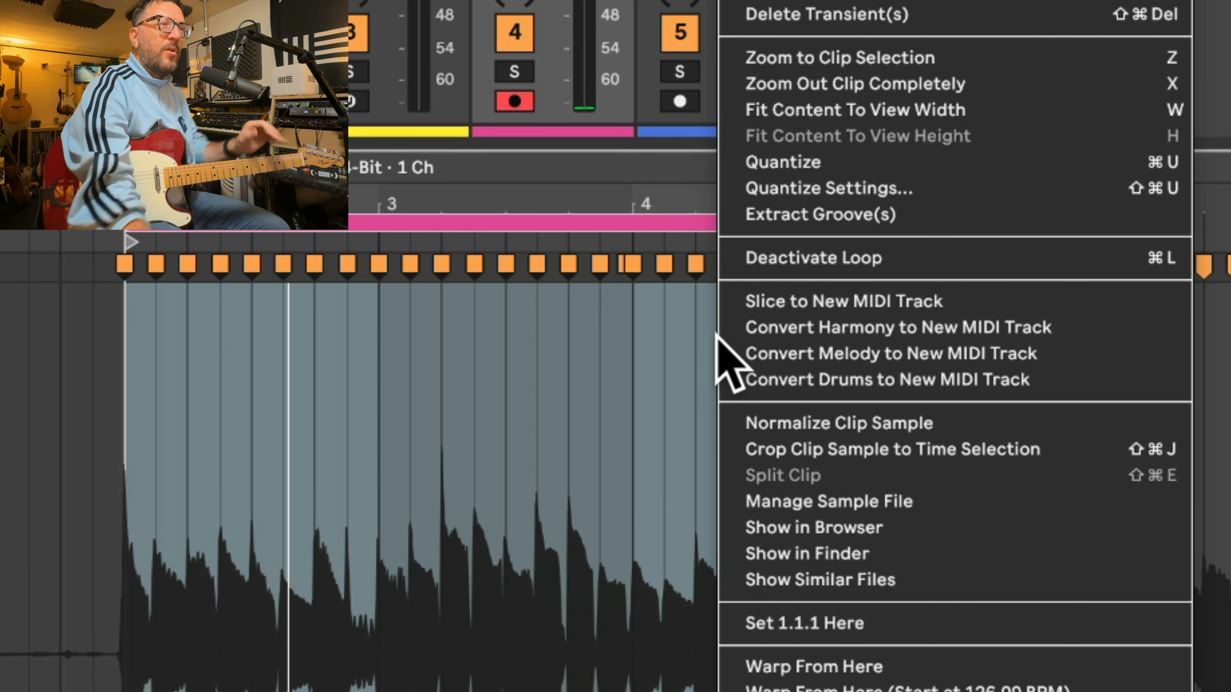
left_click(921, 449)
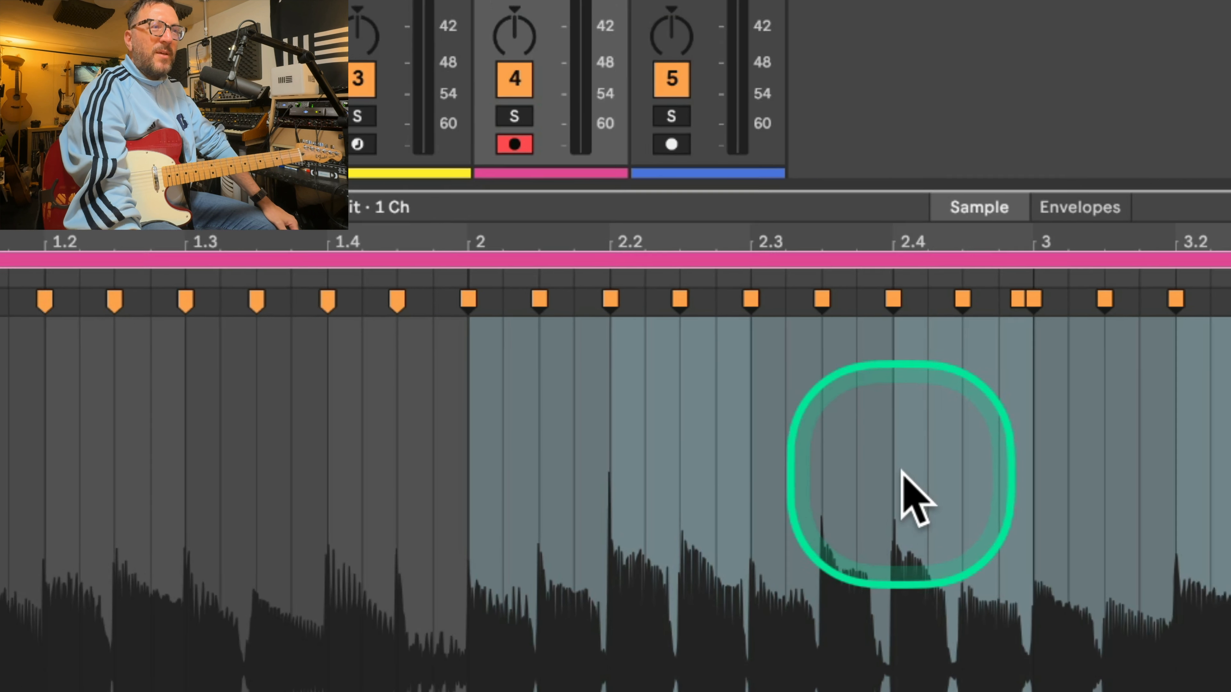
right_click(926, 456)
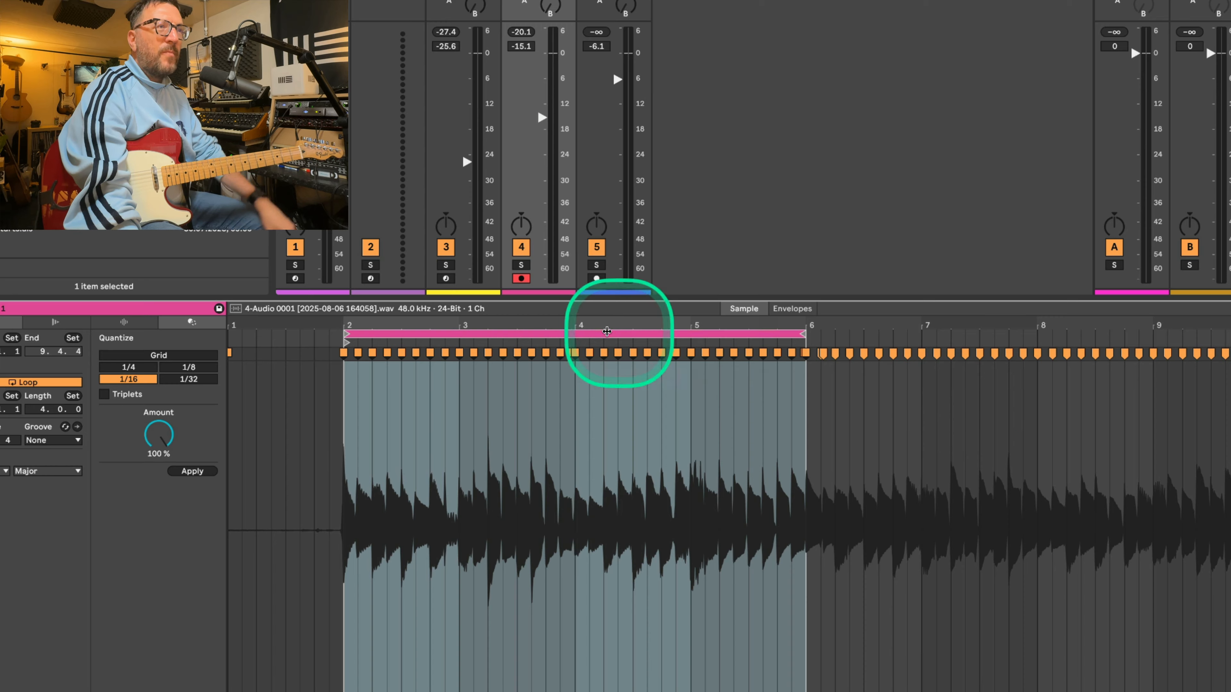
- Crop the guitar clip's sample to the time selection covering bars 2 to 6
right_click(594, 335)
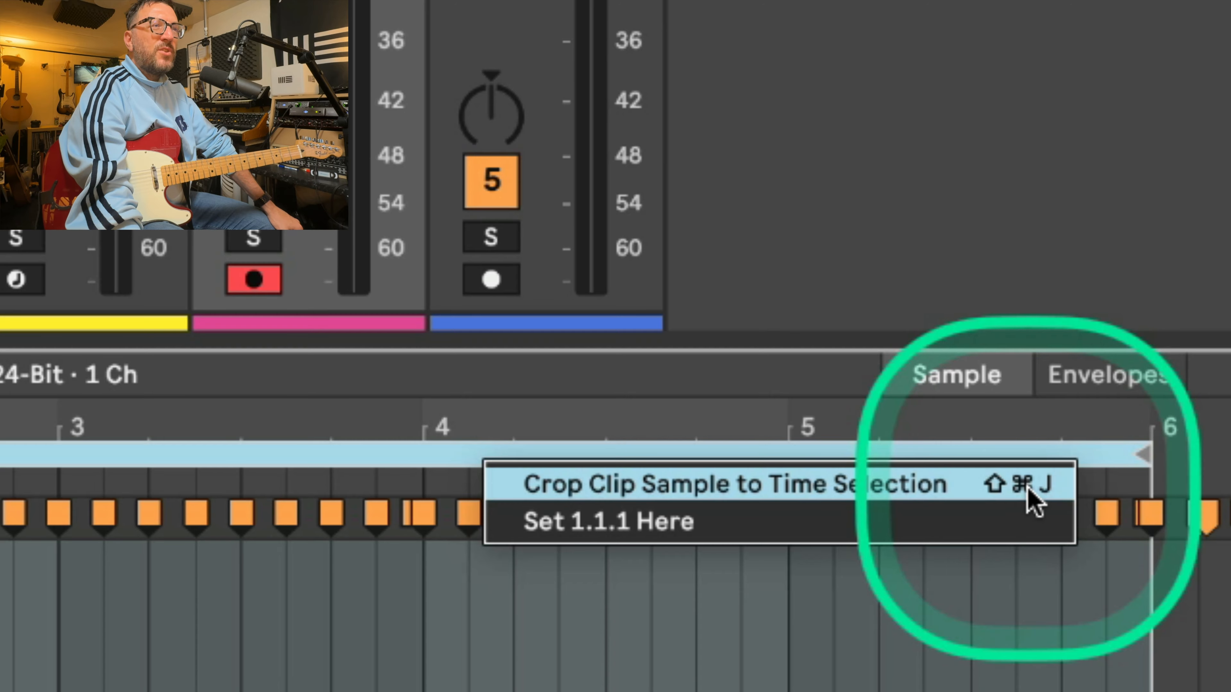
left_click(771, 344)
right_click(494, 419)
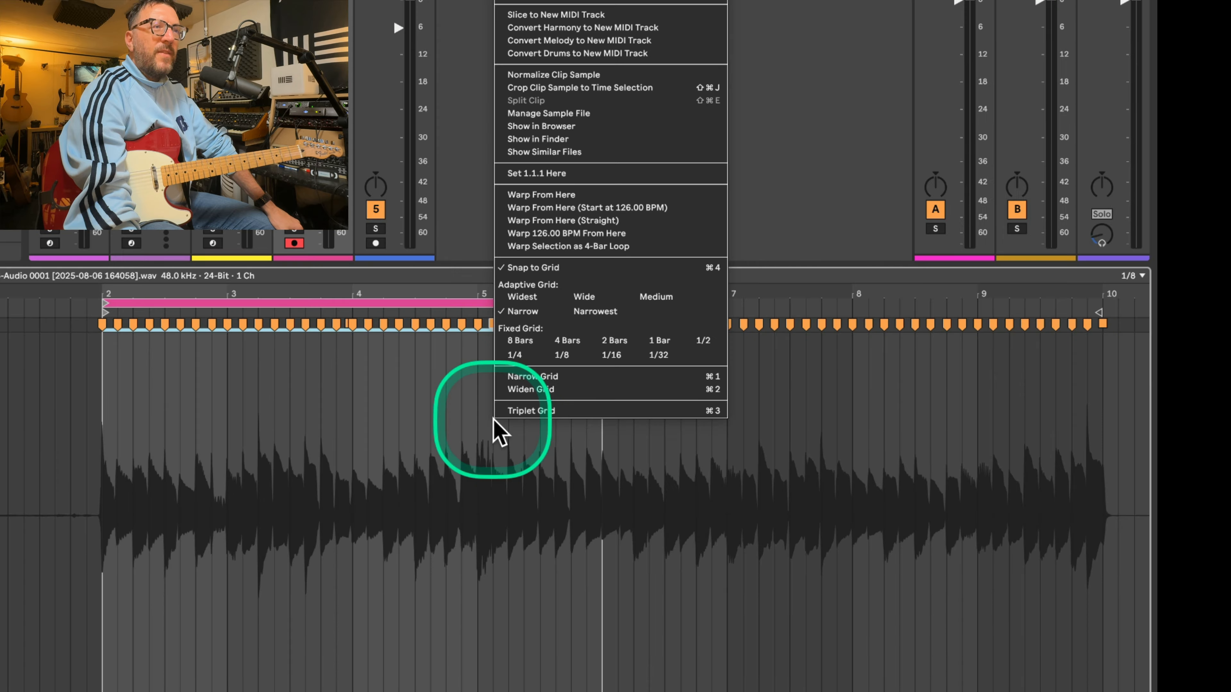
left_click(632, 89)
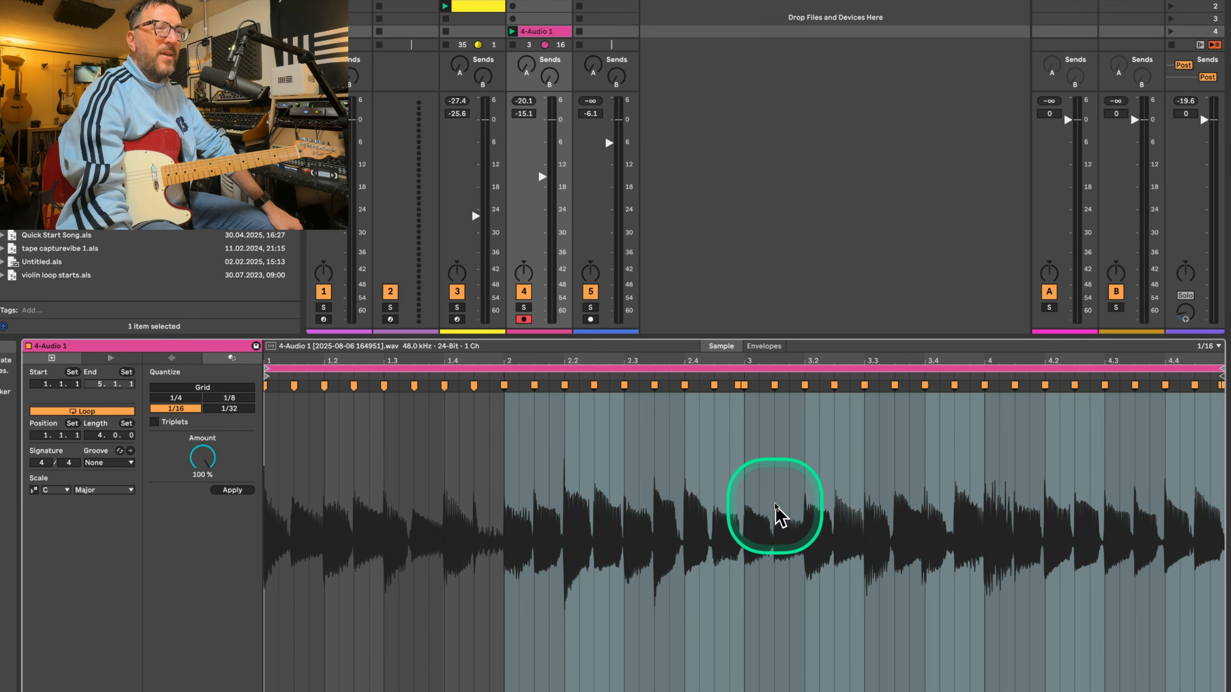
- Load Guitar Rig 6 from the go to plugins collection onto the 4 Audio track
left_click(582, 429)
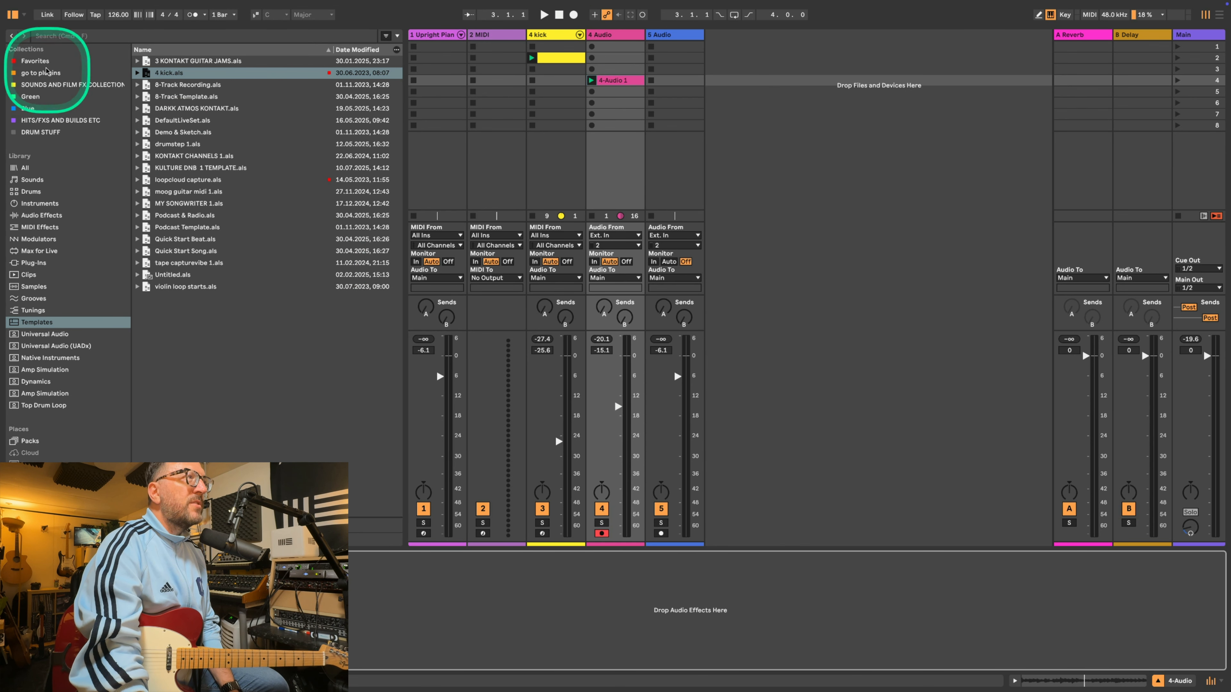
left_click(46, 72)
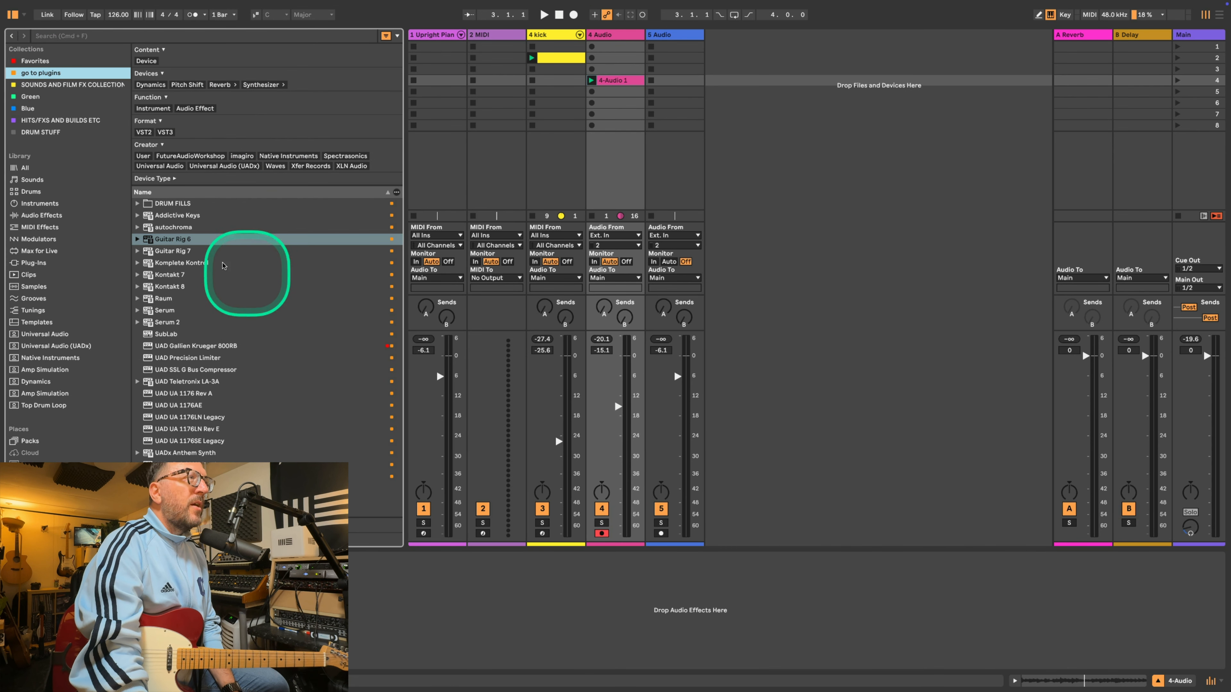
left_click_drag(190, 239, 619, 97)
- Audition the Metalcore Stereo preset, balancing the 4 Audio track at -17.7 dB against the kick track at -10.6 dB
left_click_drag(618, 407, 618, 422)
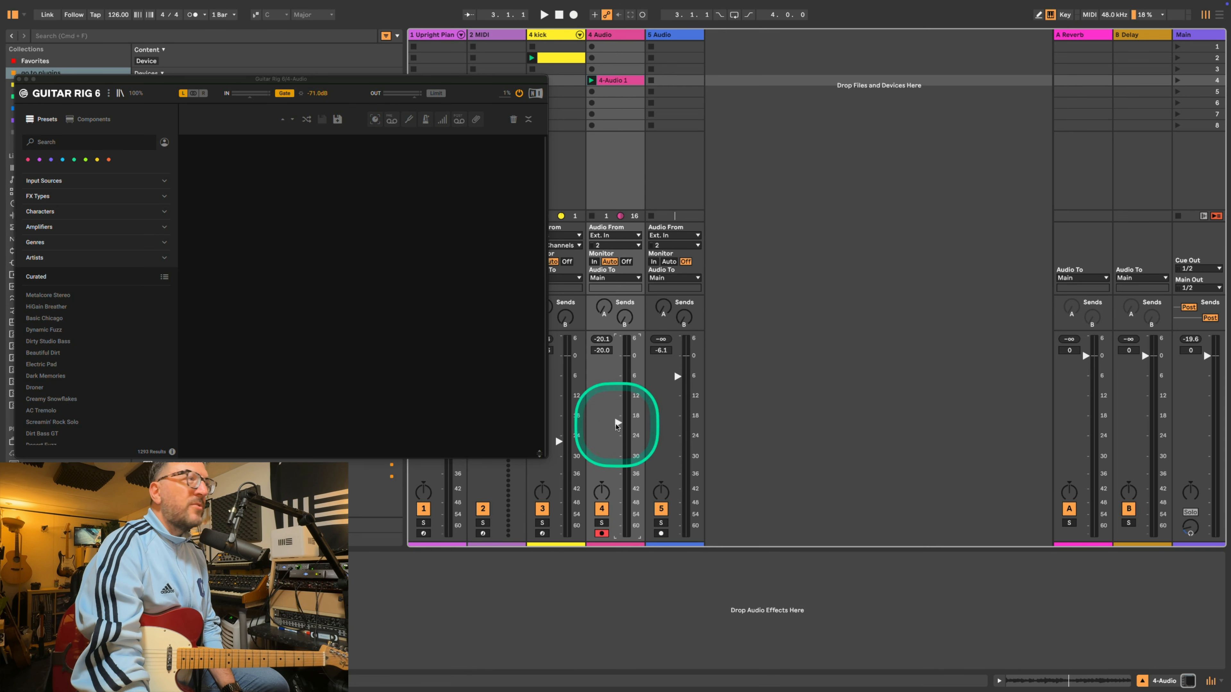
left_click(89, 297)
key("space")
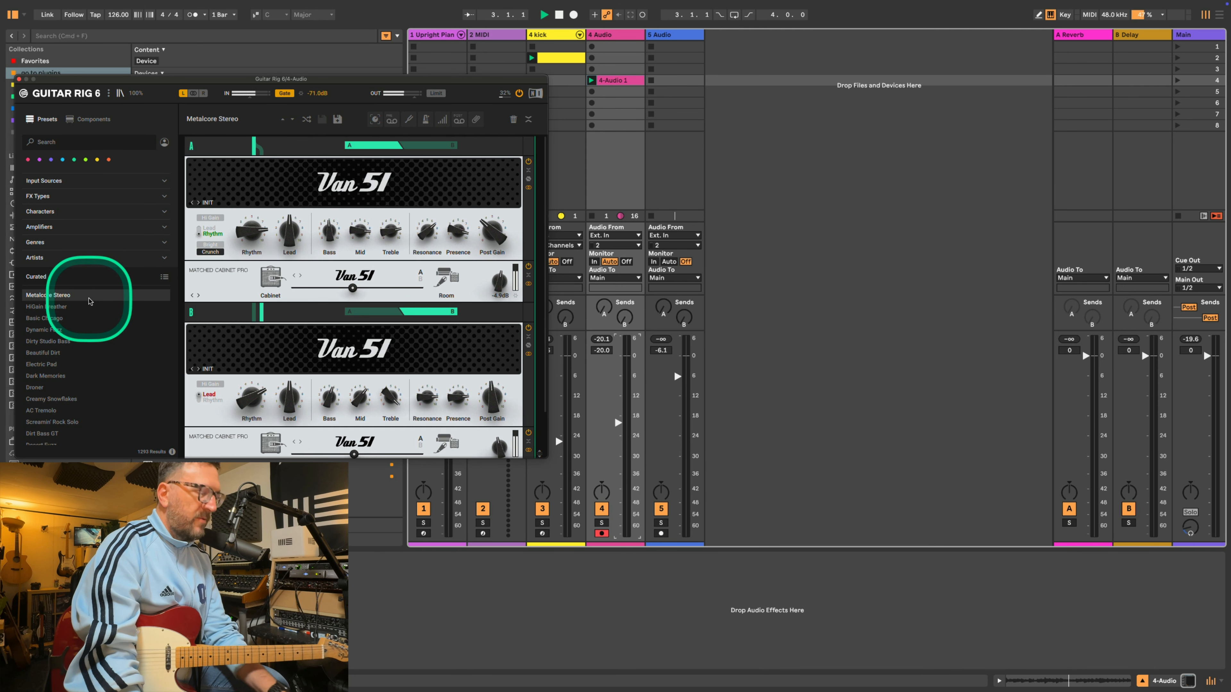
left_click_drag(618, 422, 558, 387)
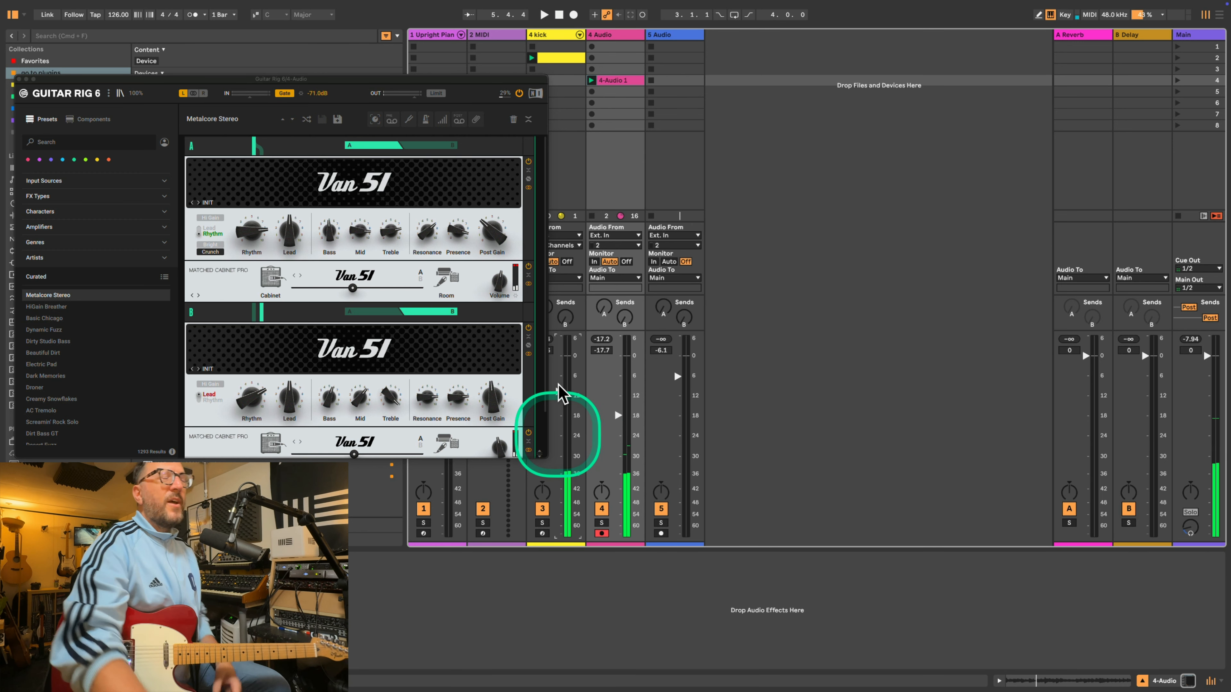
left_click(593, 376)
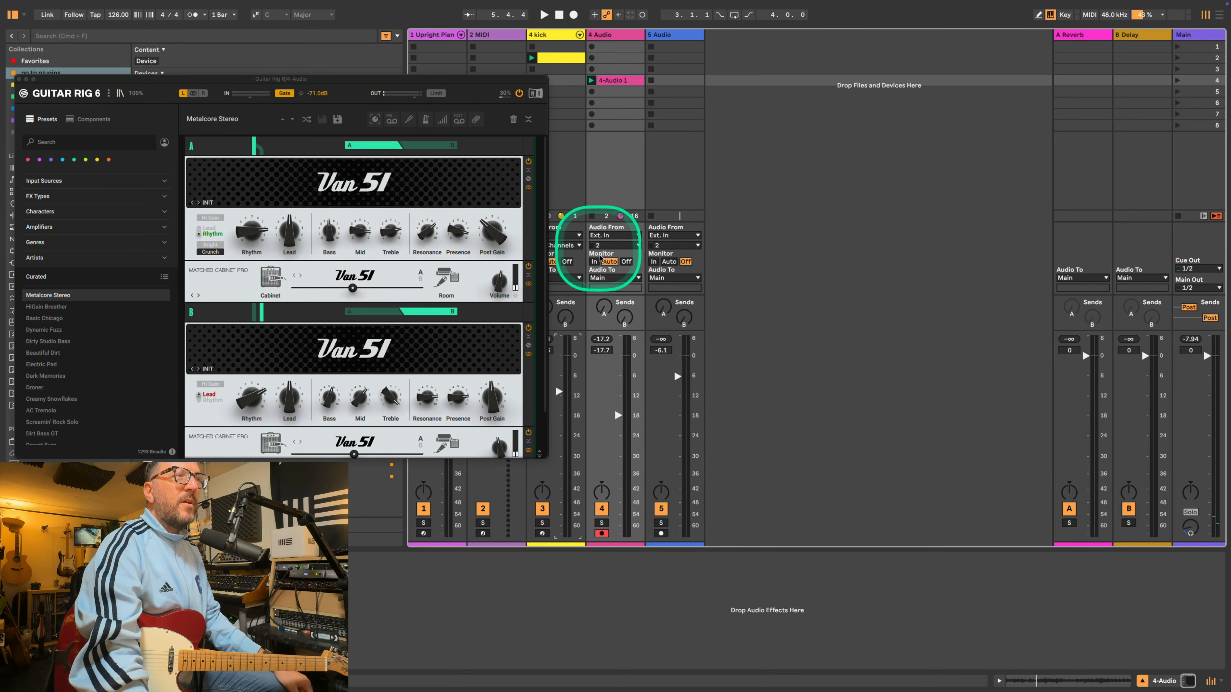
- Deactivate the 4 Audio track and close its Guitar Rig 6 window
left_click(602, 509)
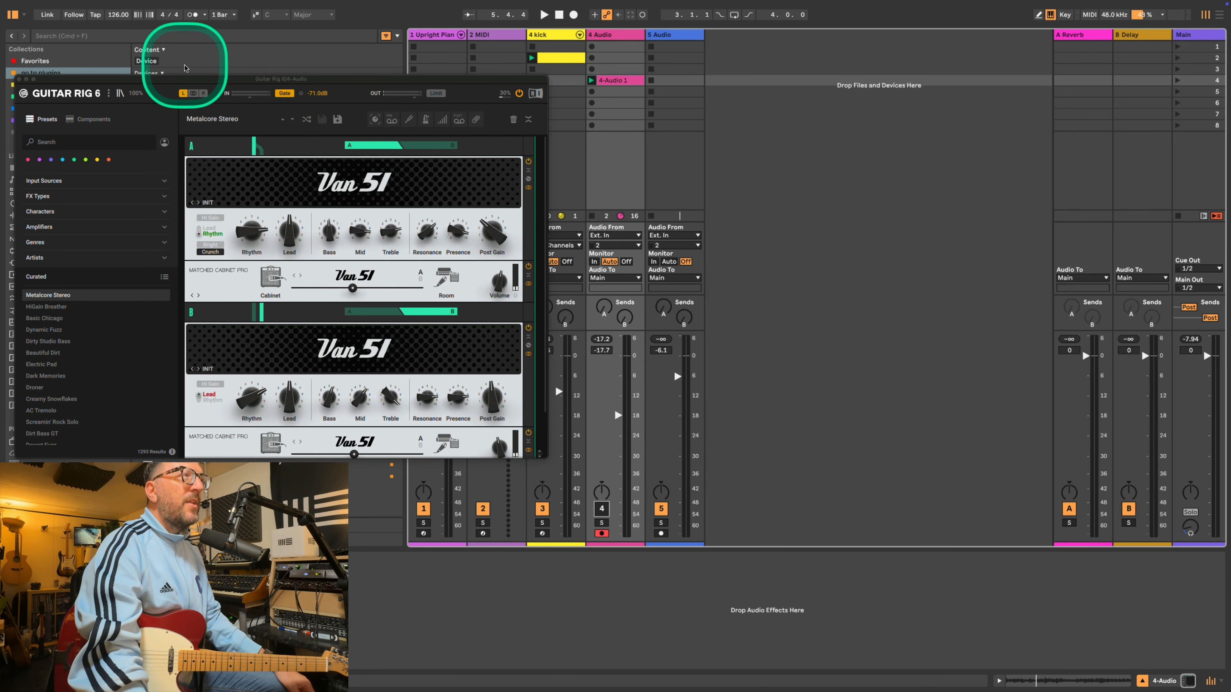
left_click_drag(170, 80, 863, 70)
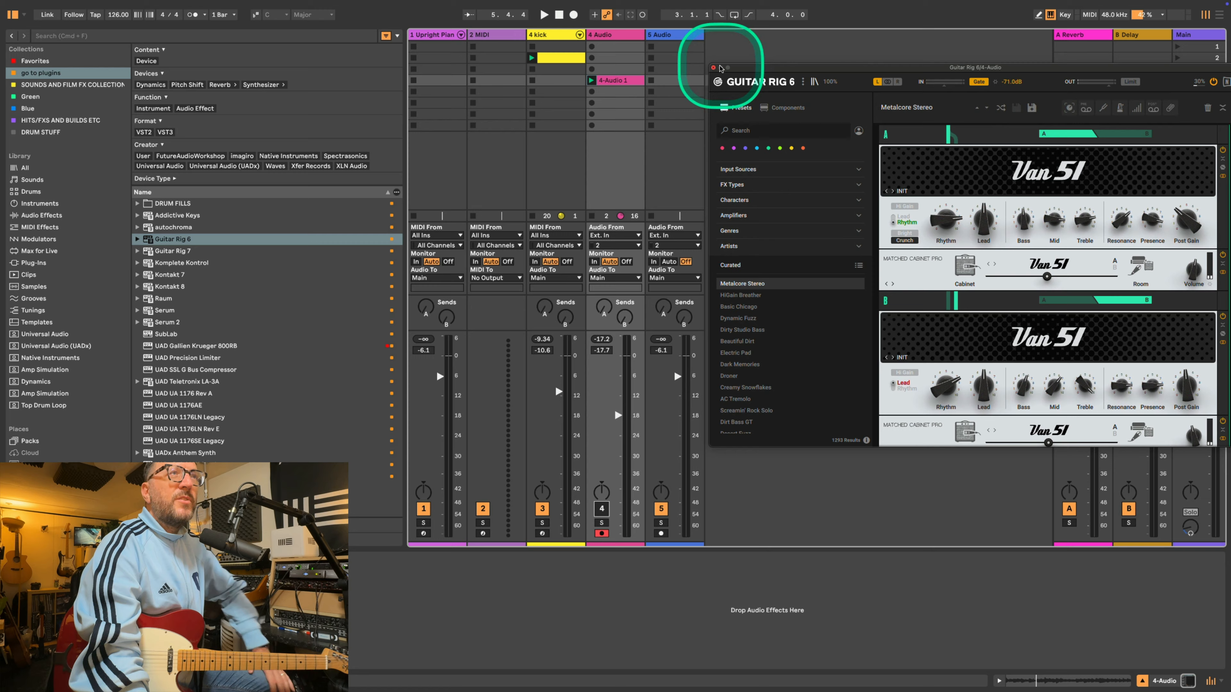
left_click(713, 67)
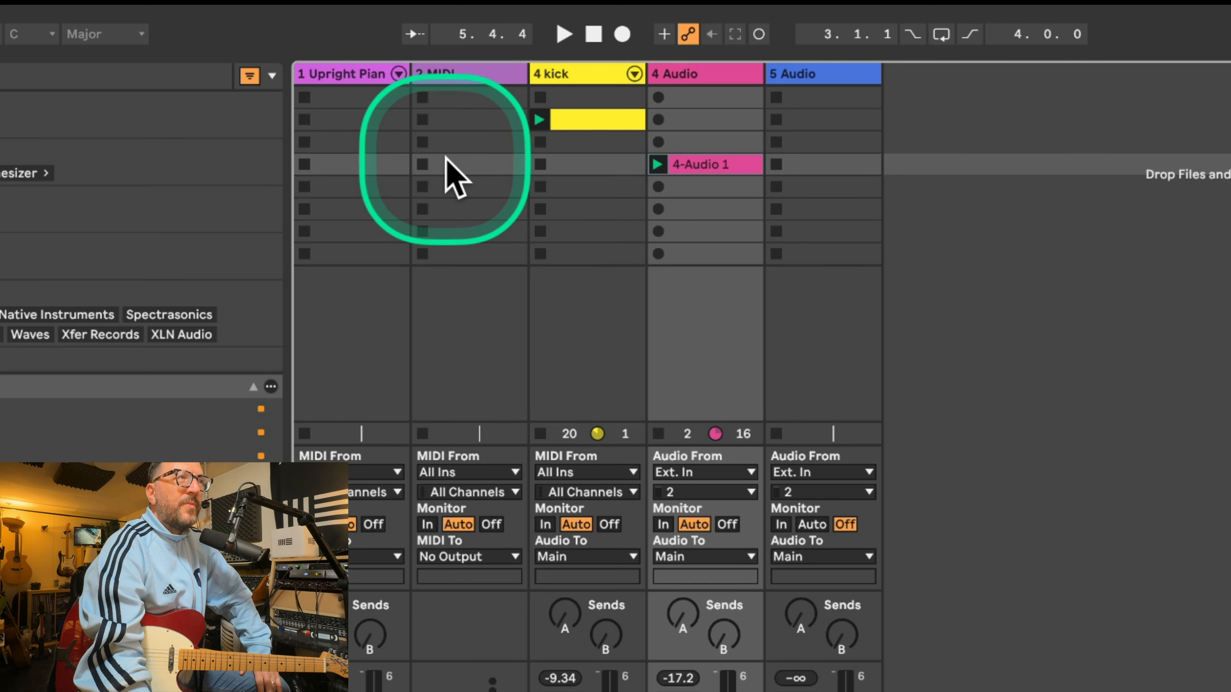
- Look at the 1 Upright Piano track and leave the 2 MIDI track selected
left_click(484, 71)
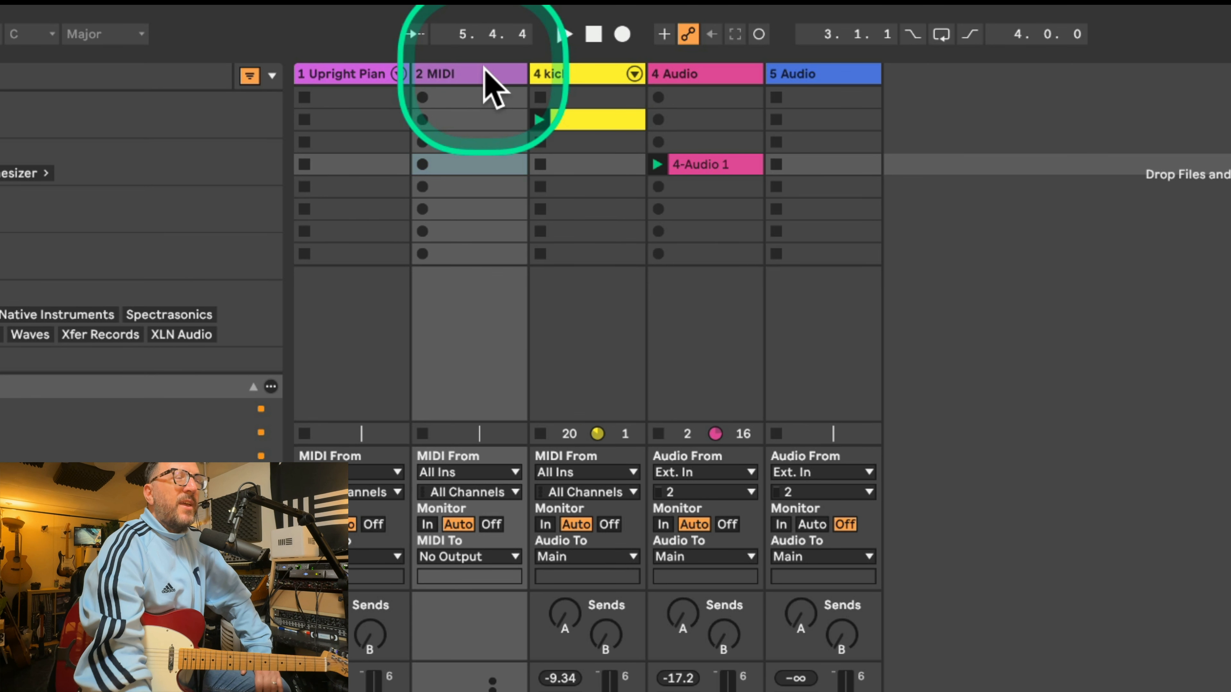
left_click(348, 75)
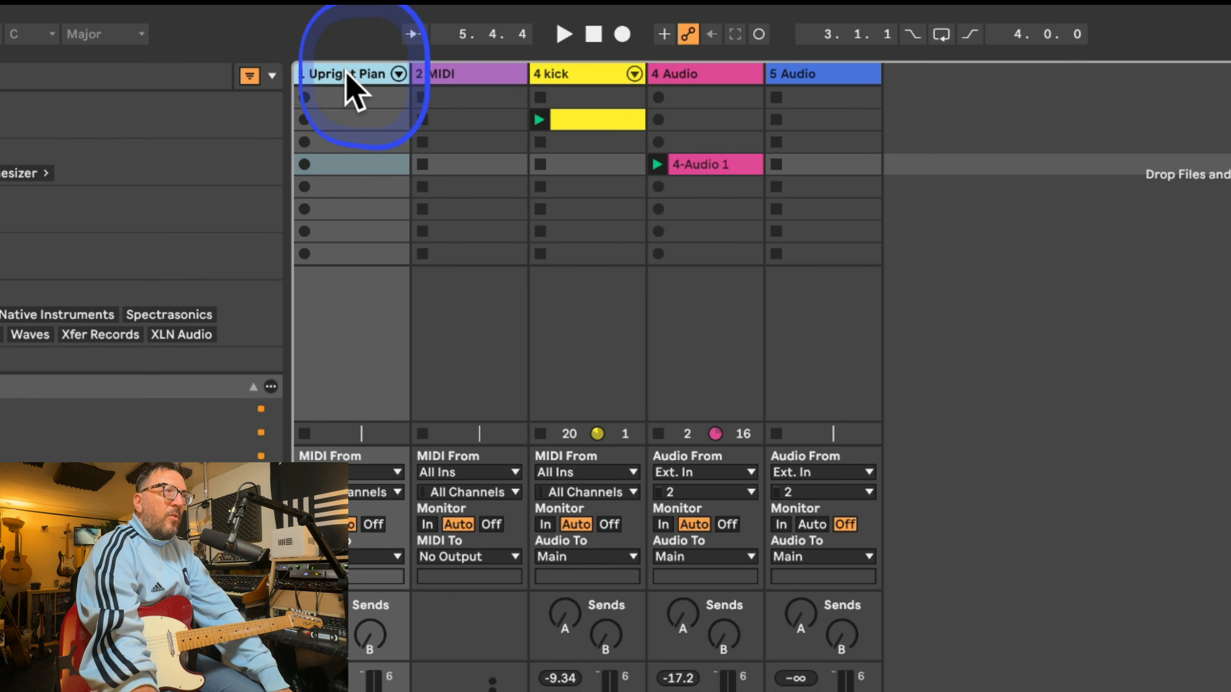
left_click(453, 75)
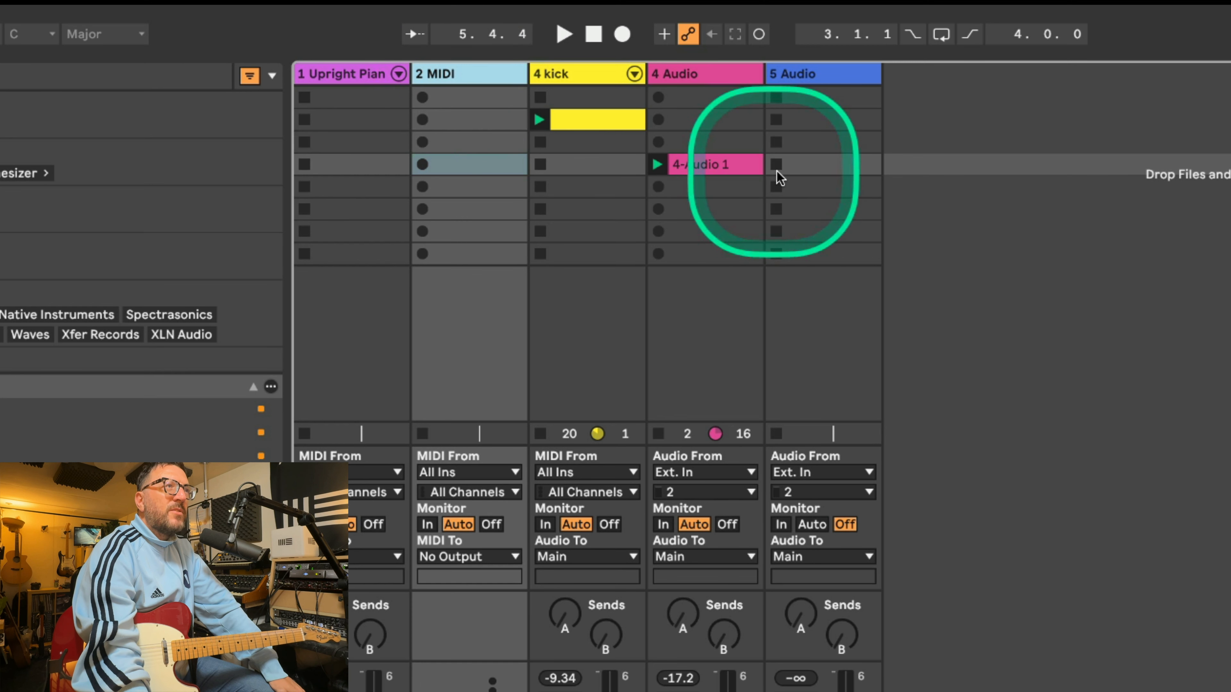
- Try to move the 4-Audio 1 clip onto the 2 MIDI track and undo the move
left_click_drag(732, 166, 485, 172)
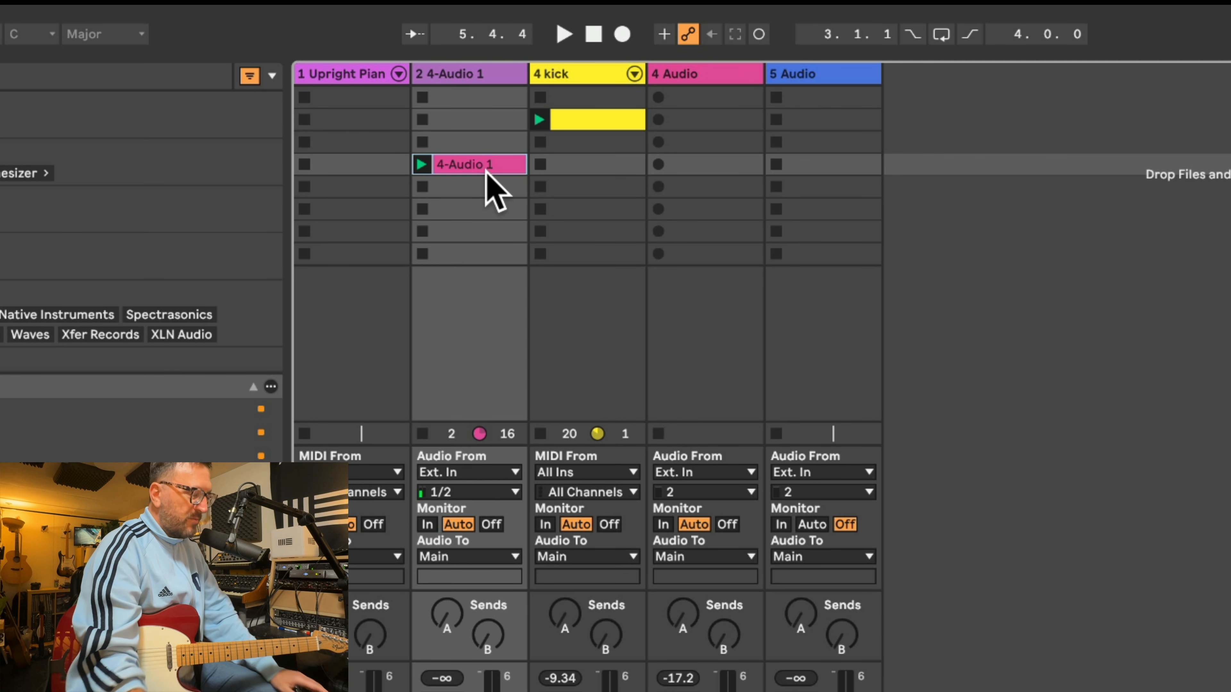
key("ctrl+z")
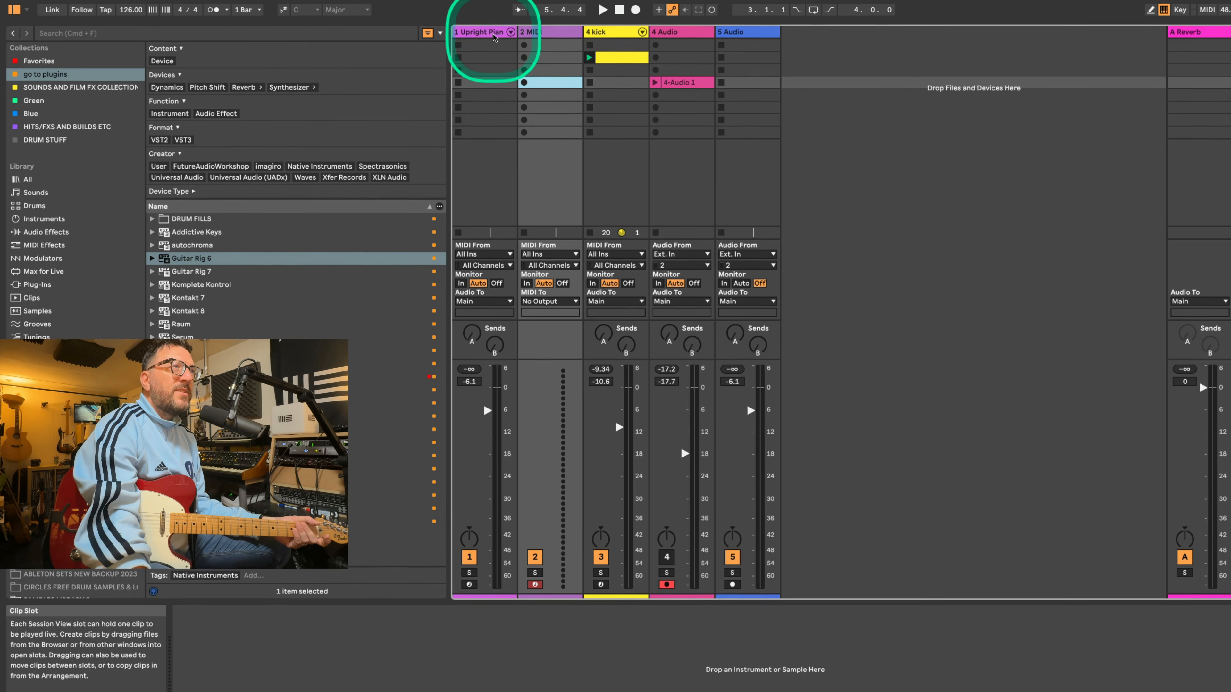
- Convert the 4-Audio 1 guitar clip to MIDI on the 1 Upright Piano track, using the Melody conversion type
left_click(485, 38)
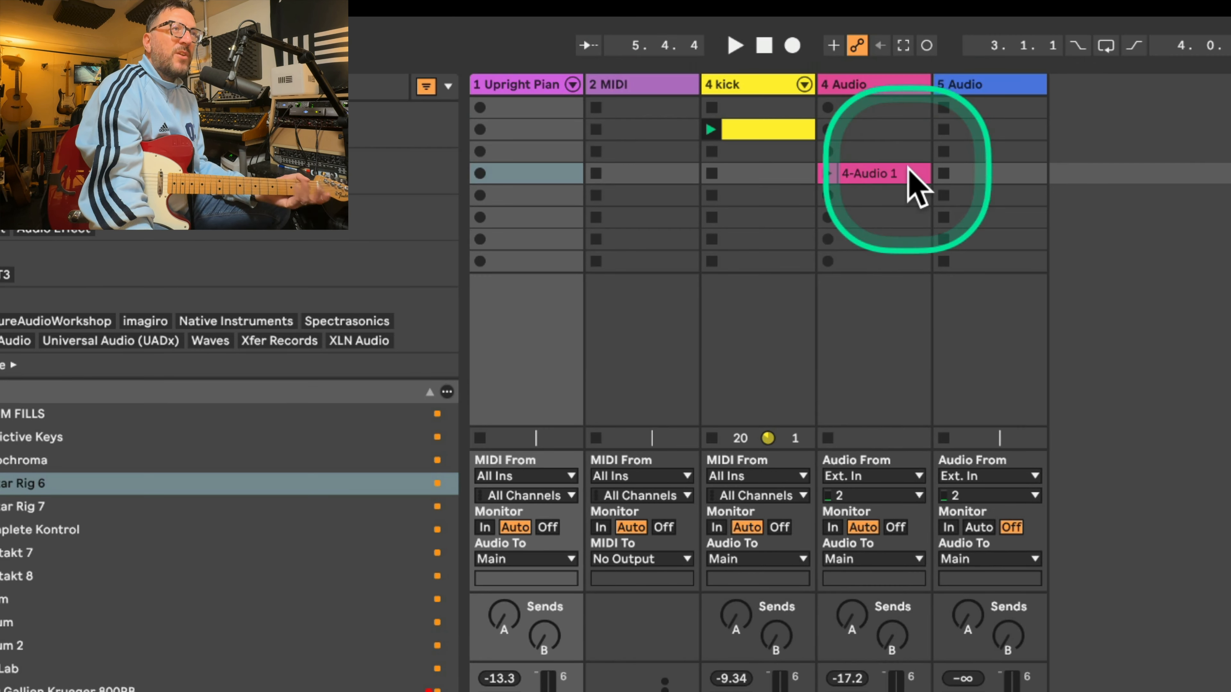
left_click(908, 169)
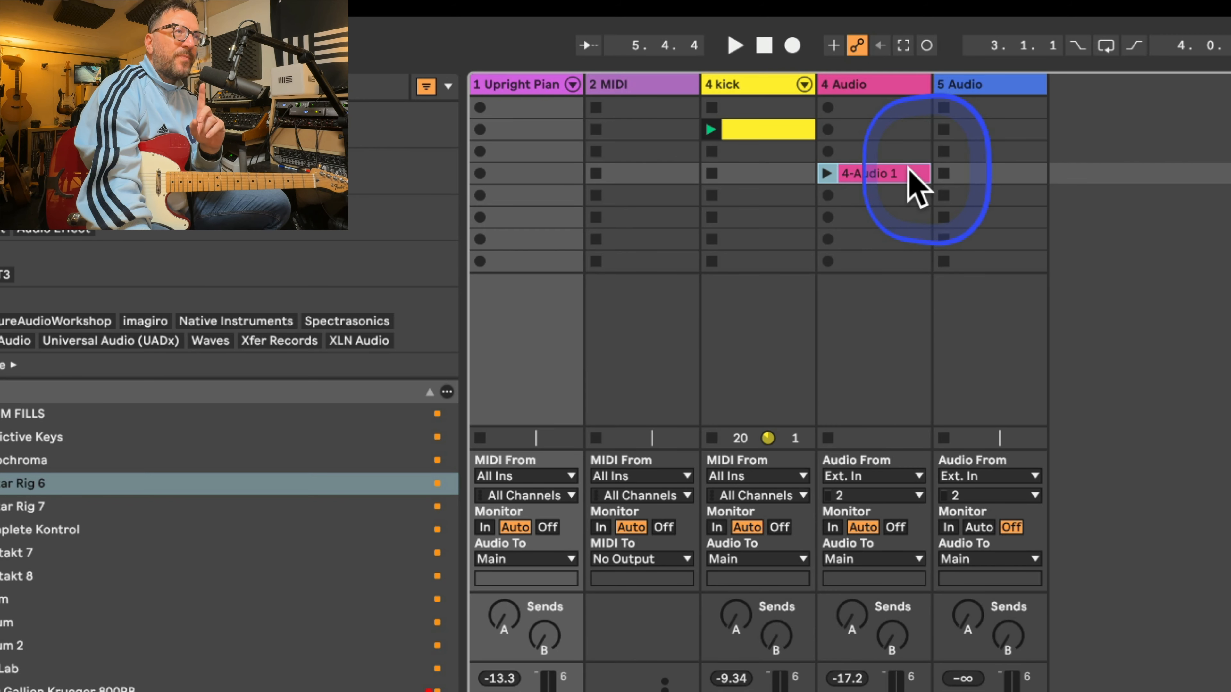
left_click_drag(909, 169, 523, 185)
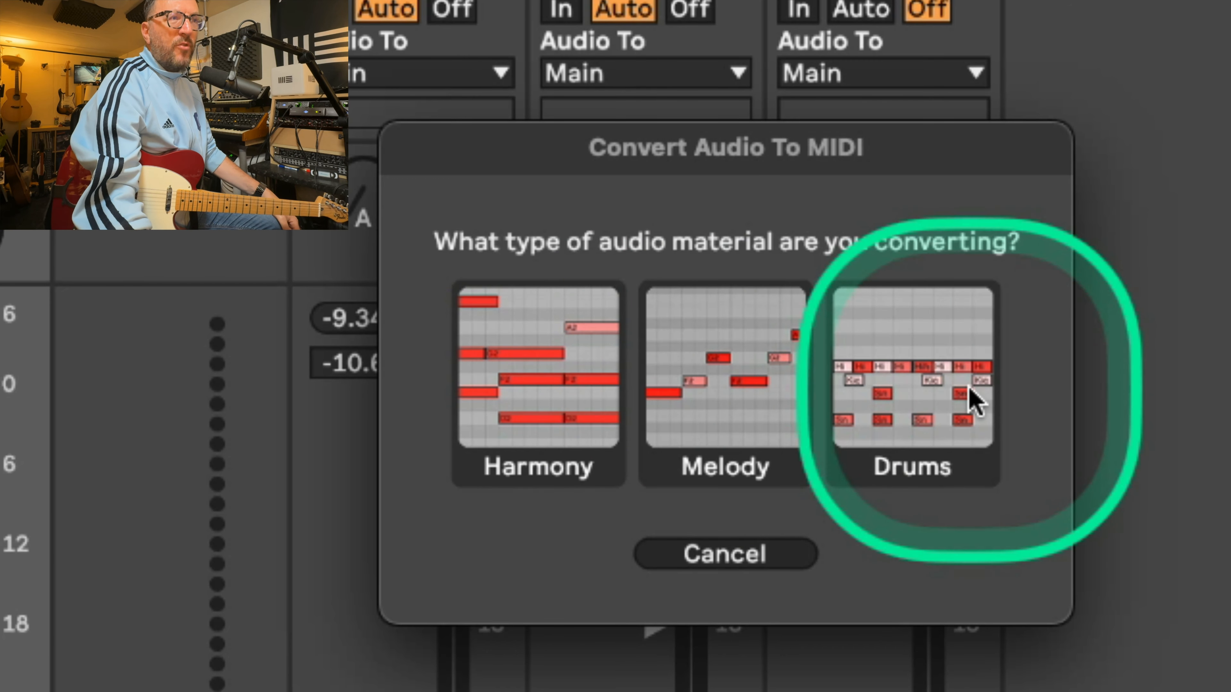
left_click(745, 388)
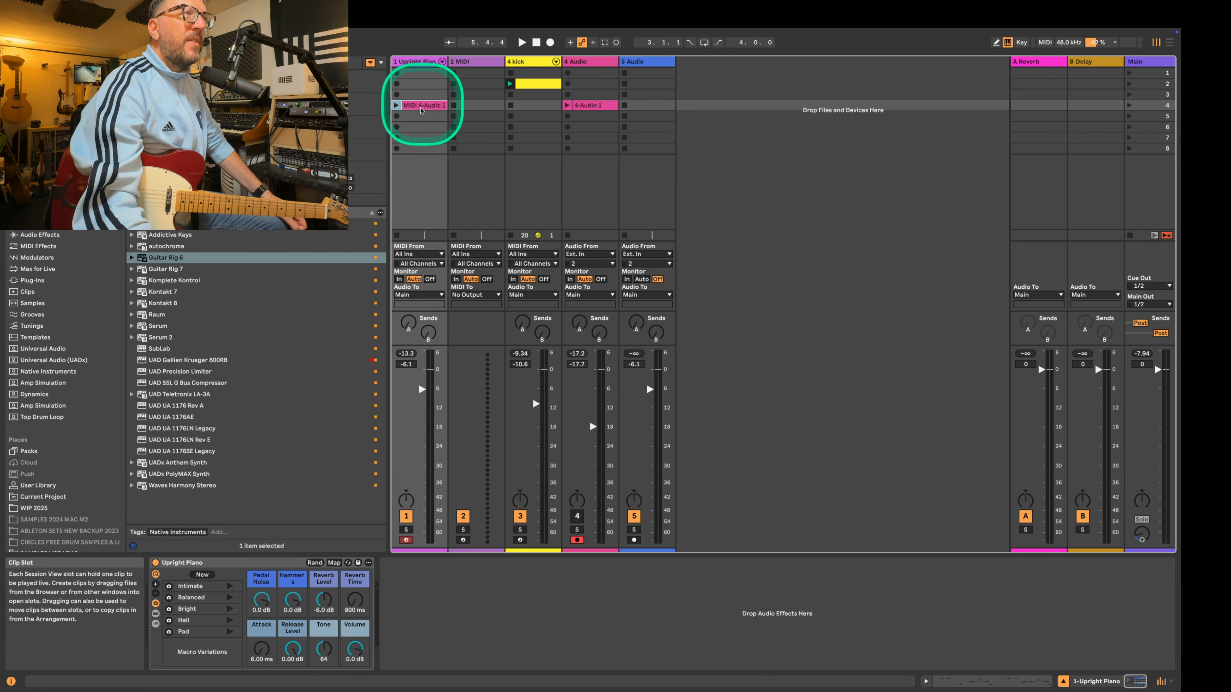
- Open the converted MIDI clip in an enlarged note editor and play it
double_click(421, 105)
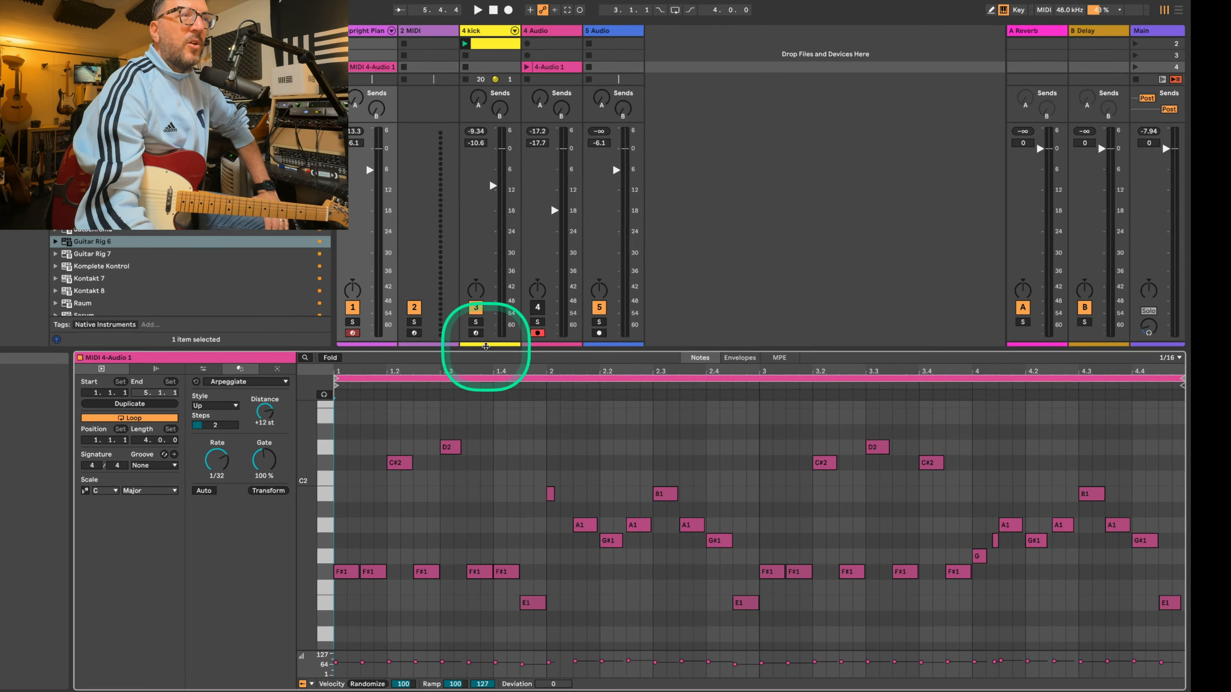
left_click_drag(521, 354, 557, 243)
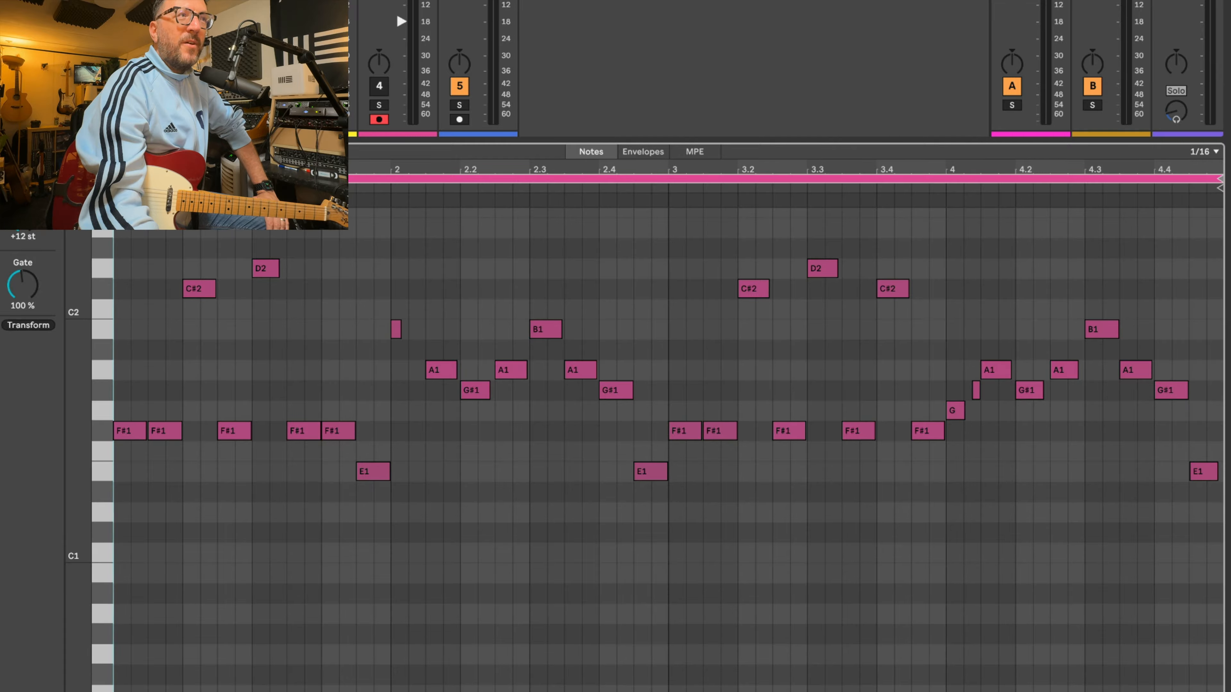
key("space")
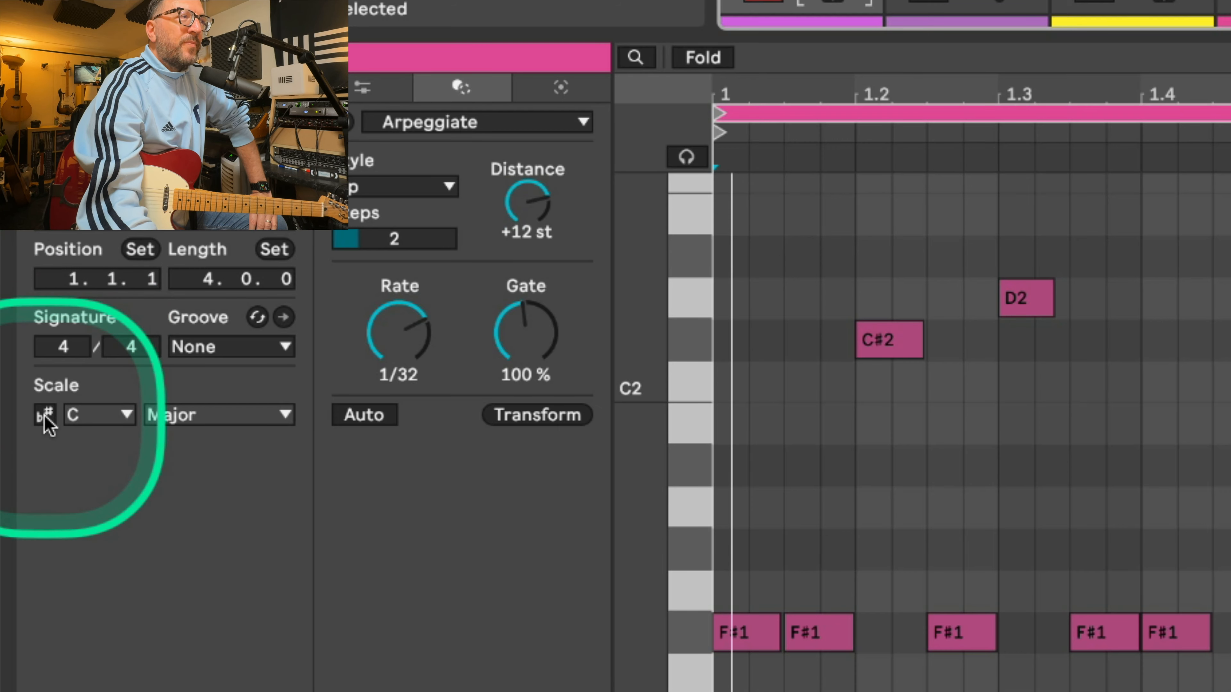
- Enable the clip scale, set it to F#/Gb Minor and limit the note editor to the keys of that scale
left_click(45, 415)
left_click(86, 418)
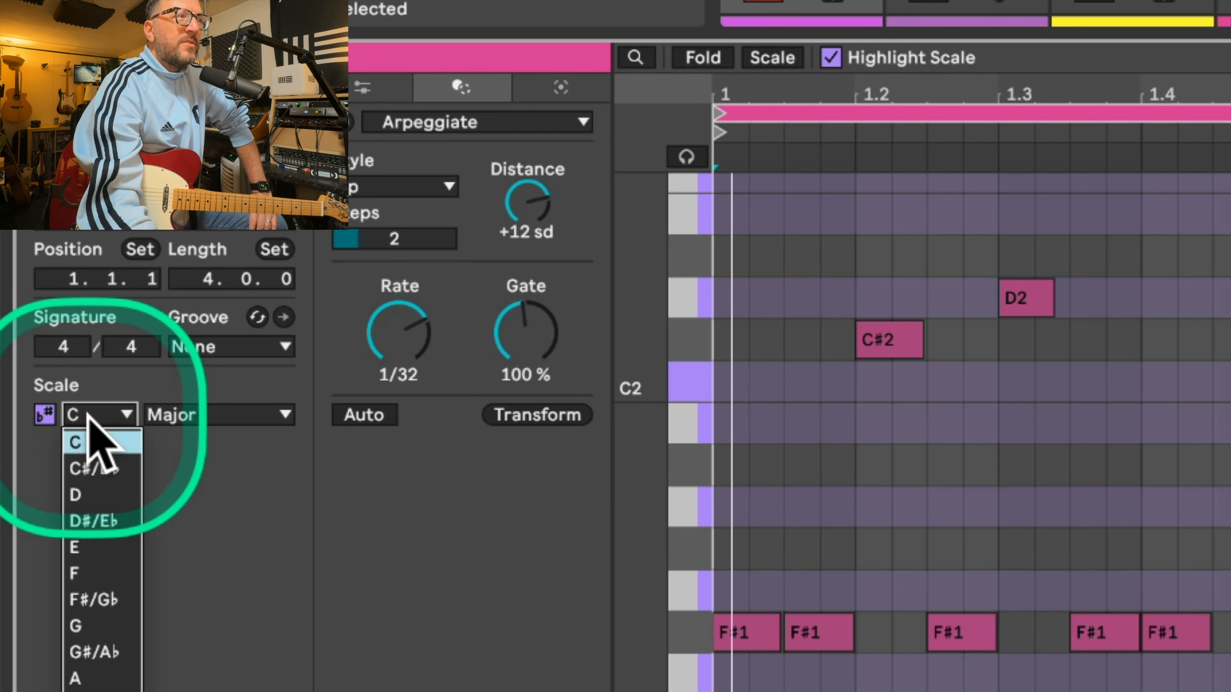
left_click(97, 599)
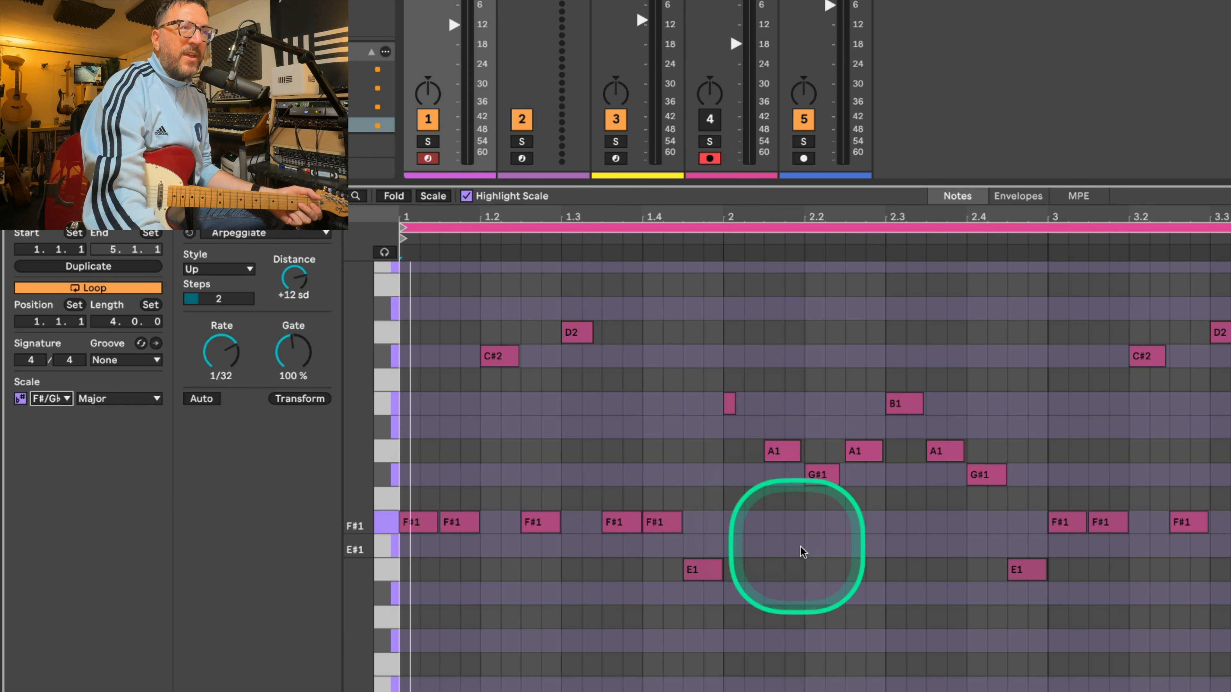
left_click(140, 402)
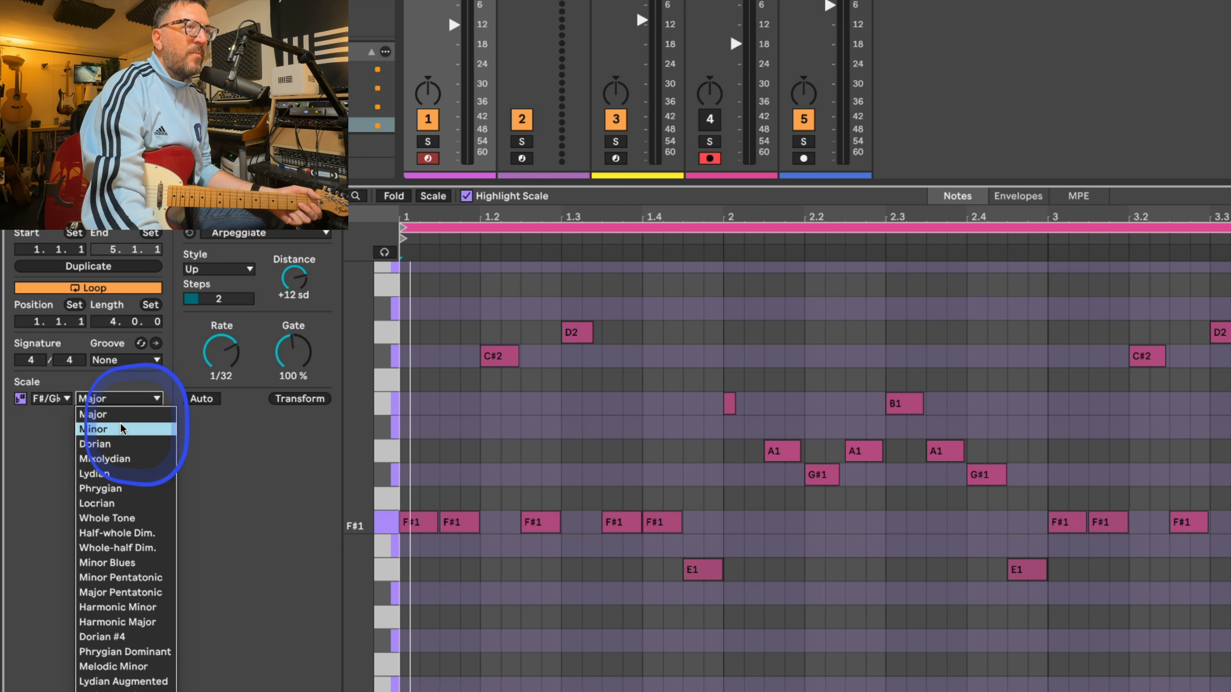
left_click(123, 426)
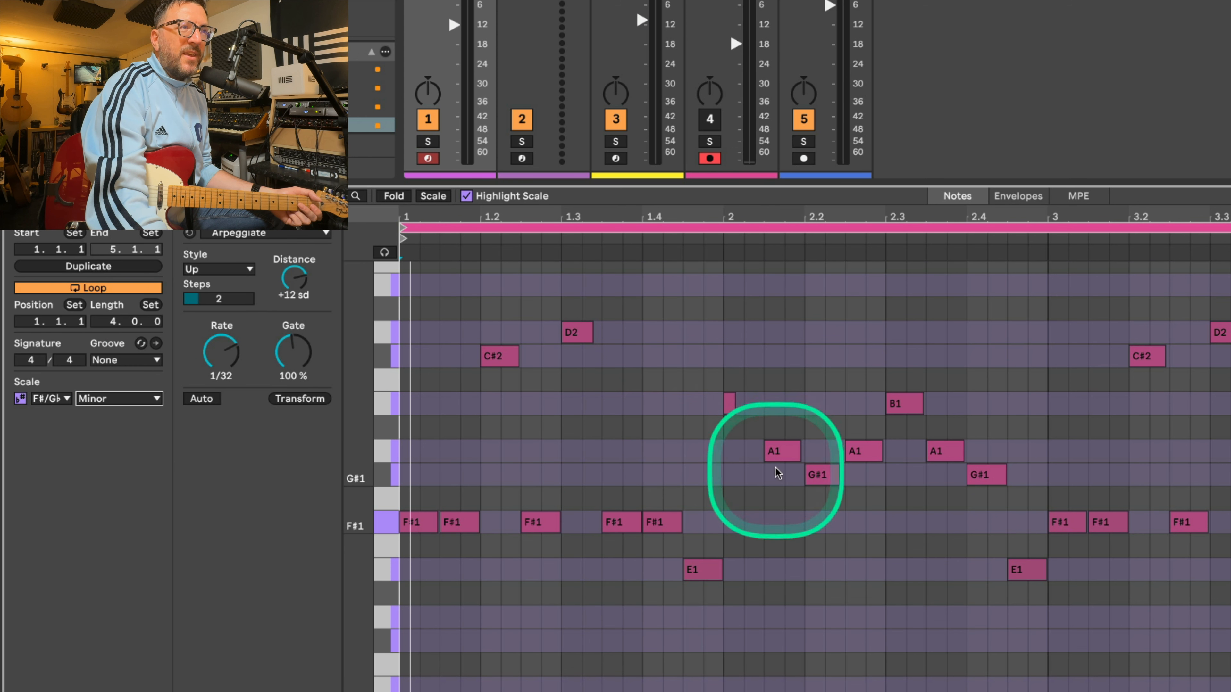
left_click(434, 196)
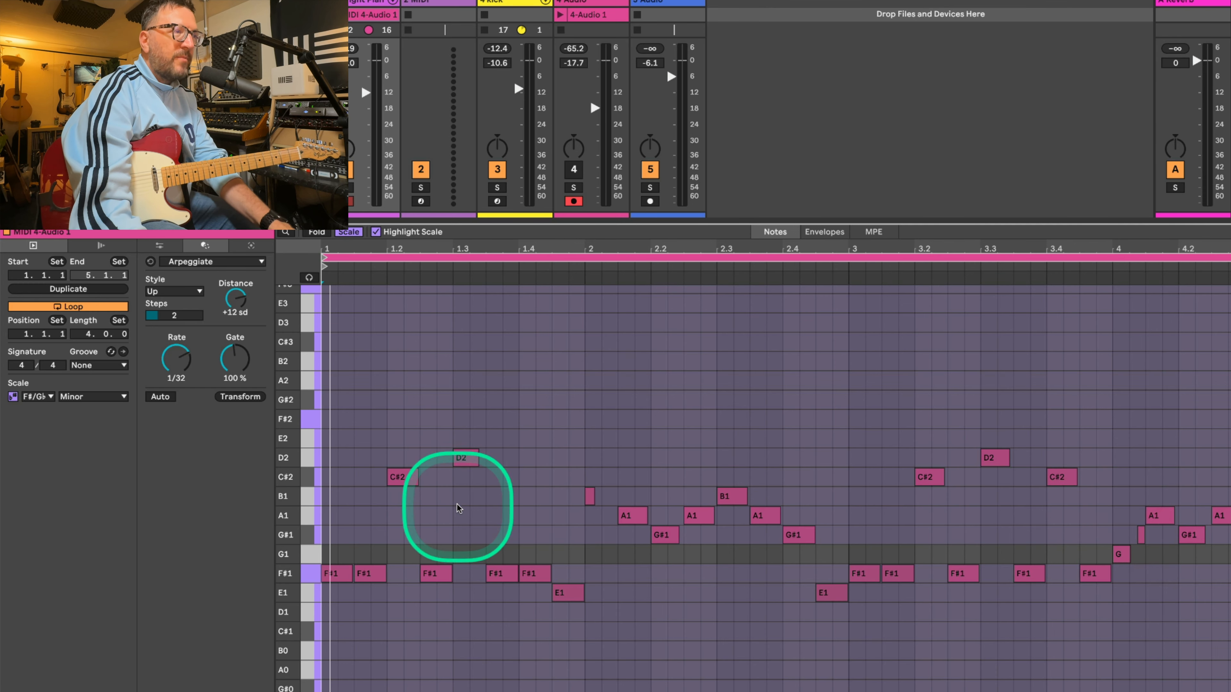
- Loop only bars 1 and 2 of the MIDI clip and audition them, checking the E1 note at the end of bar 1
key("space")
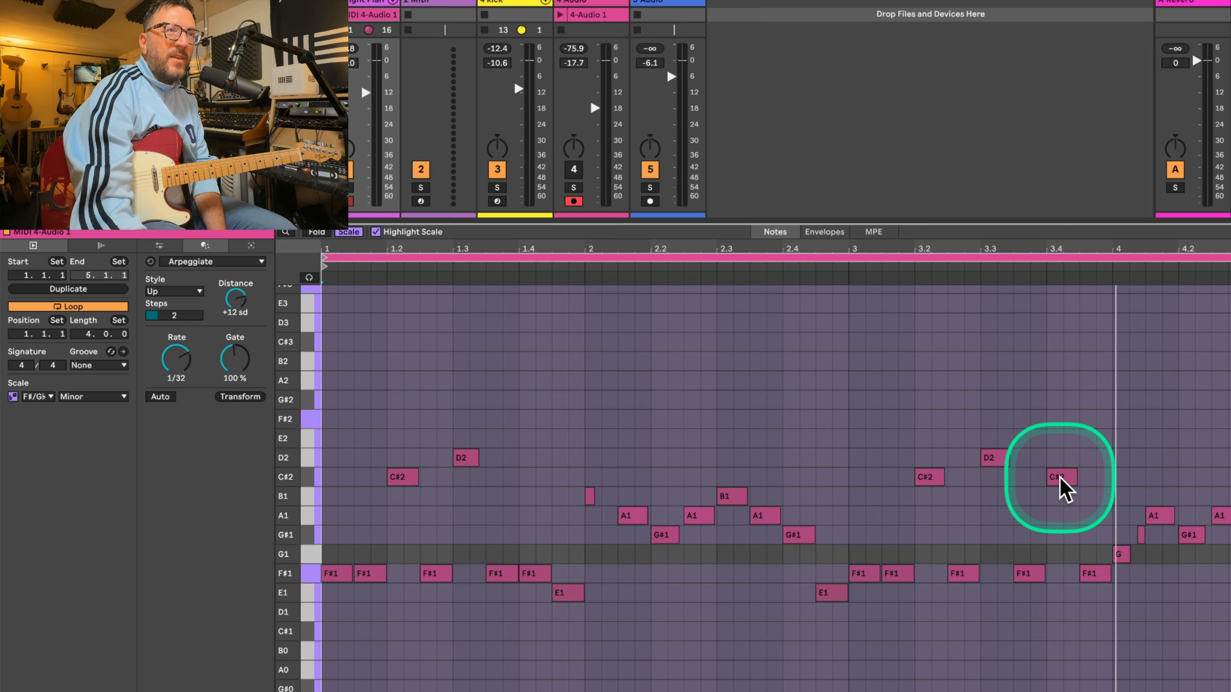
left_click_drag(1230, 259, 847, 271)
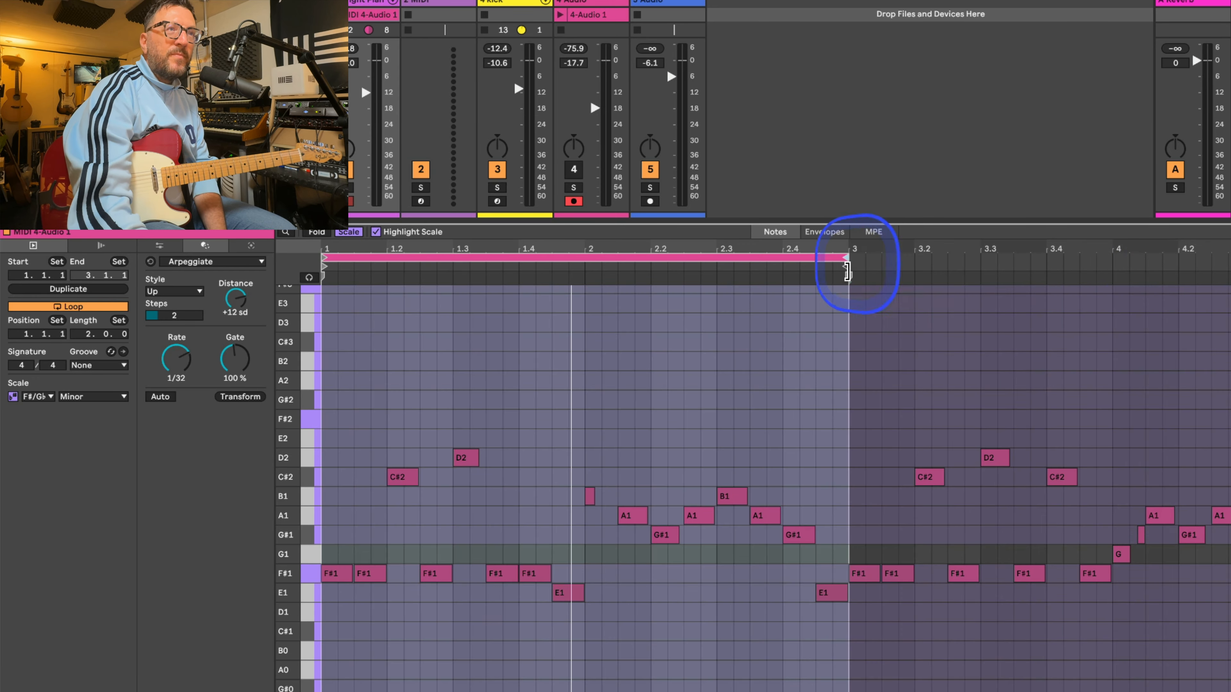
key("space")
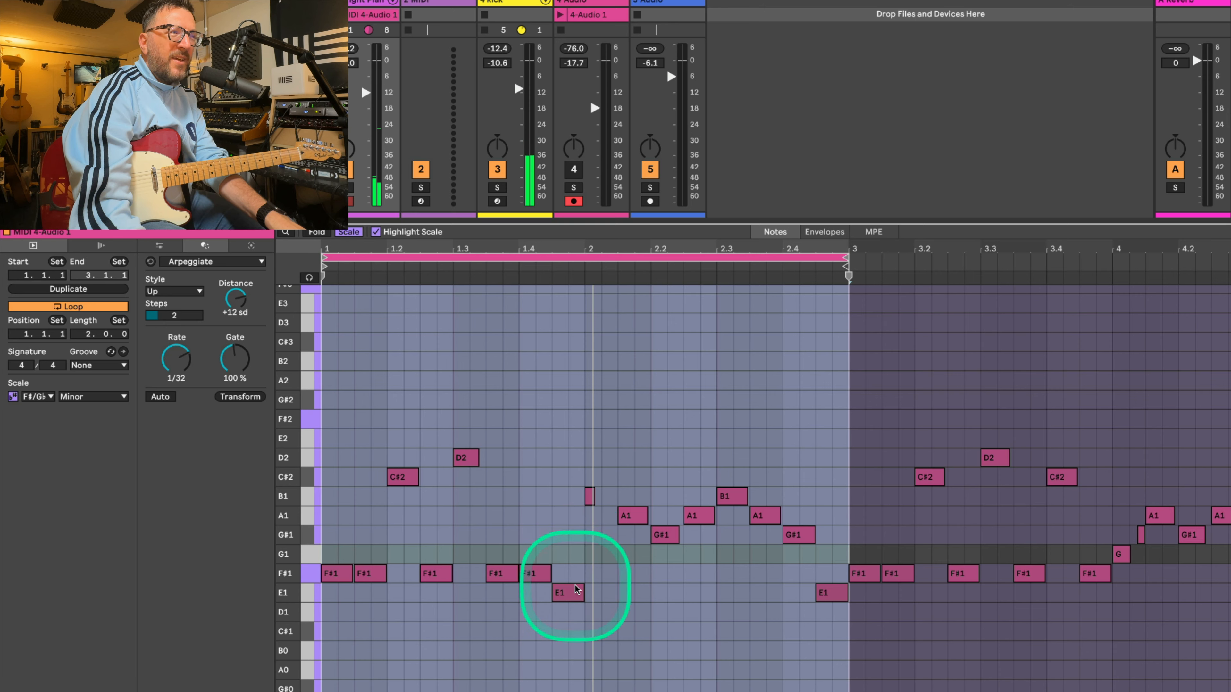
left_click(567, 591)
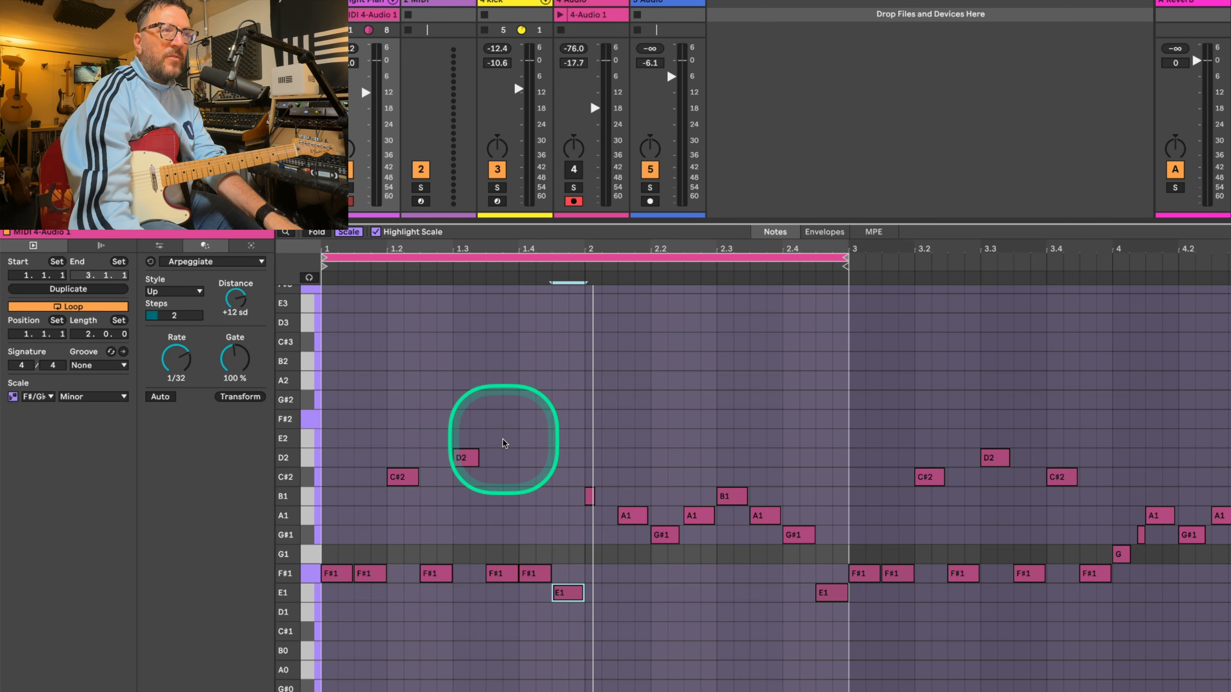
key("space")
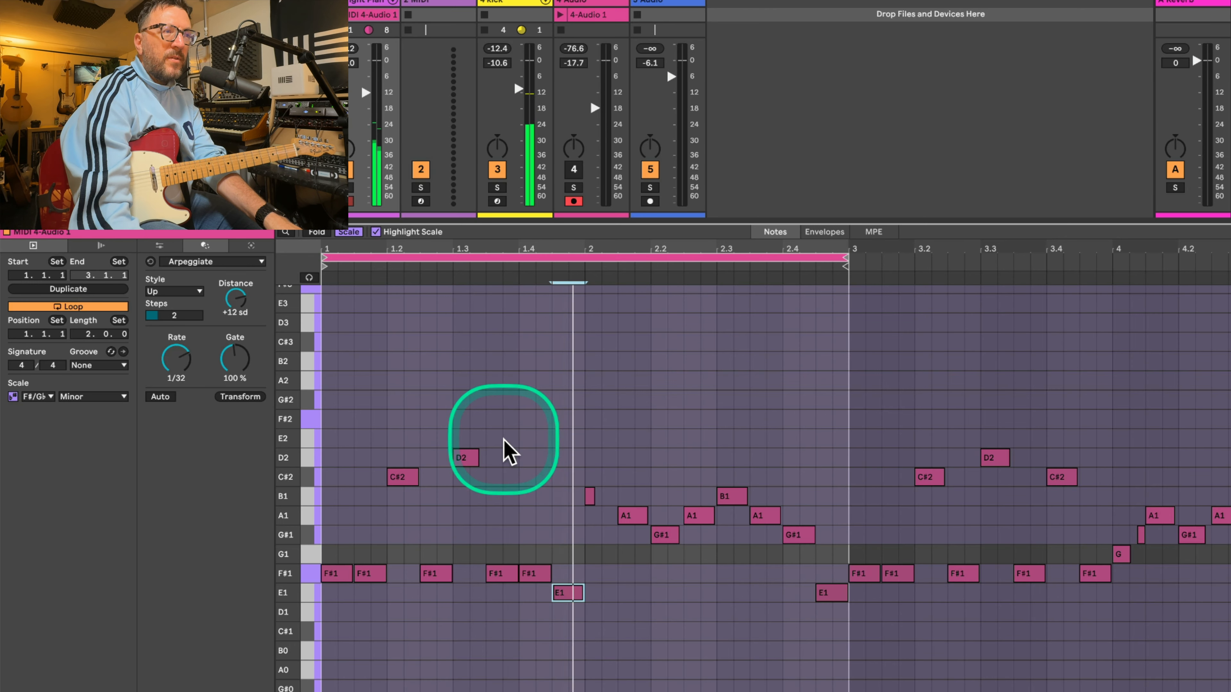
key("space")
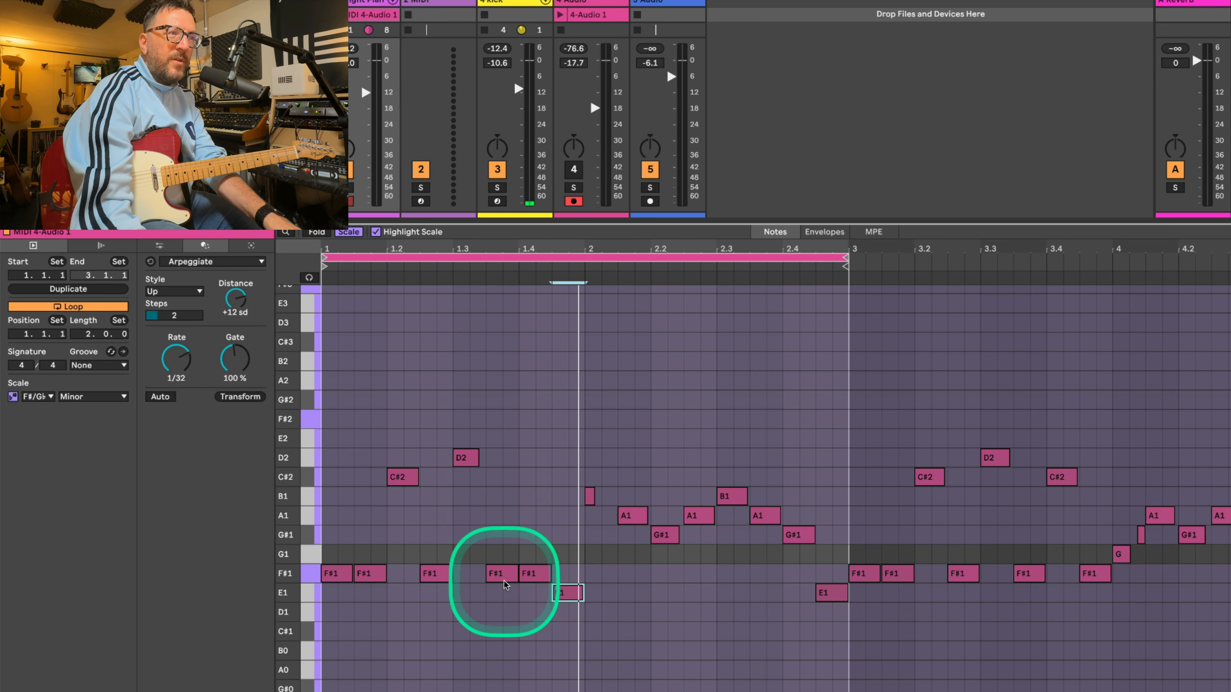
- Shift the two-bar loop to start at 3.1.1, audition it and examine the first F#1 note of bar 3 up close
left_click_drag(540, 257, 1071, 253)
key("space")
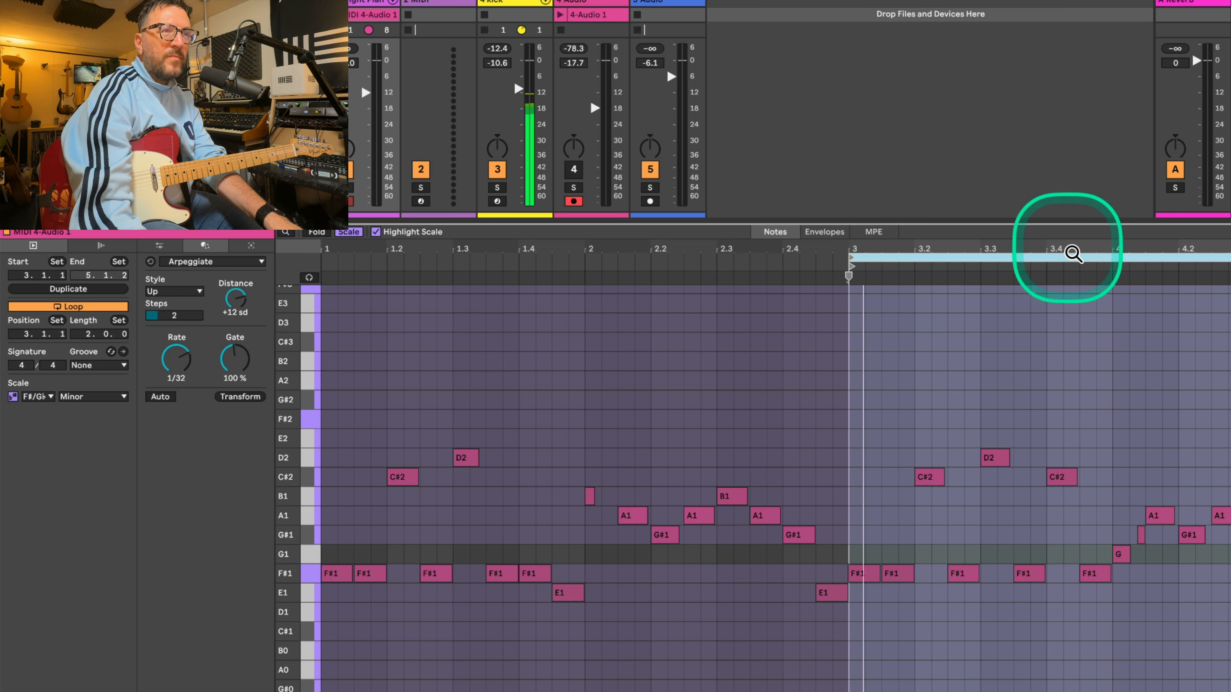
left_click(867, 575)
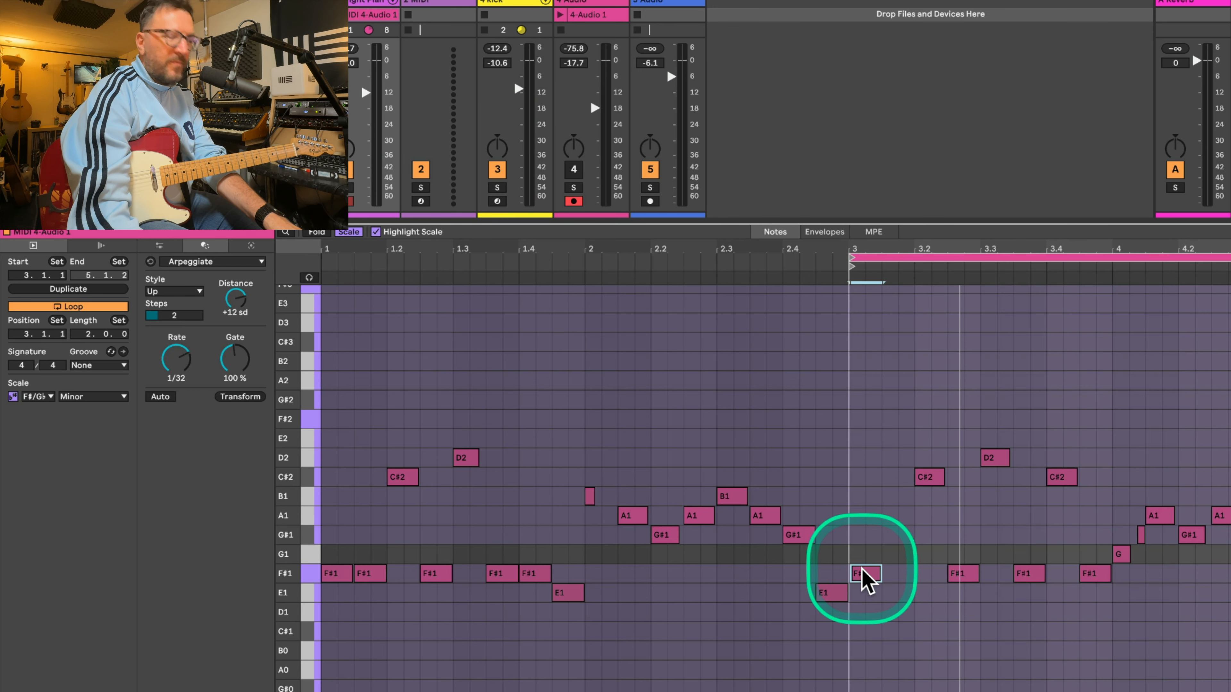
scroll(858, 574, "up", 6)
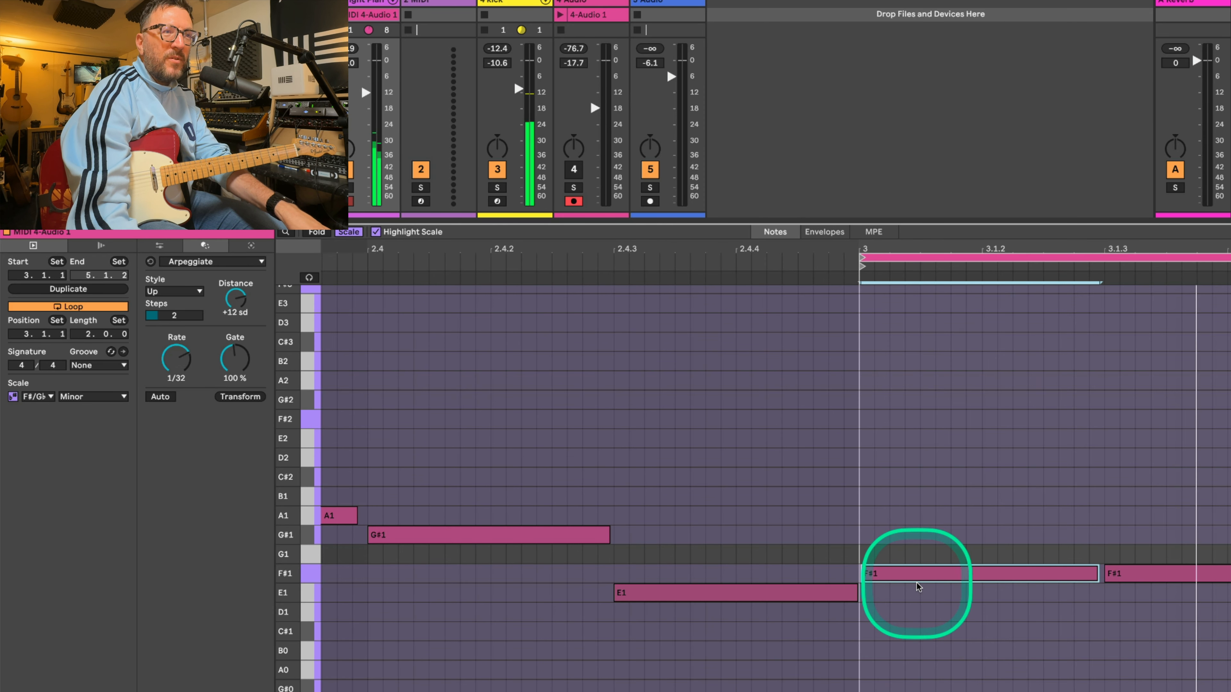
scroll(924, 597, "down", 8)
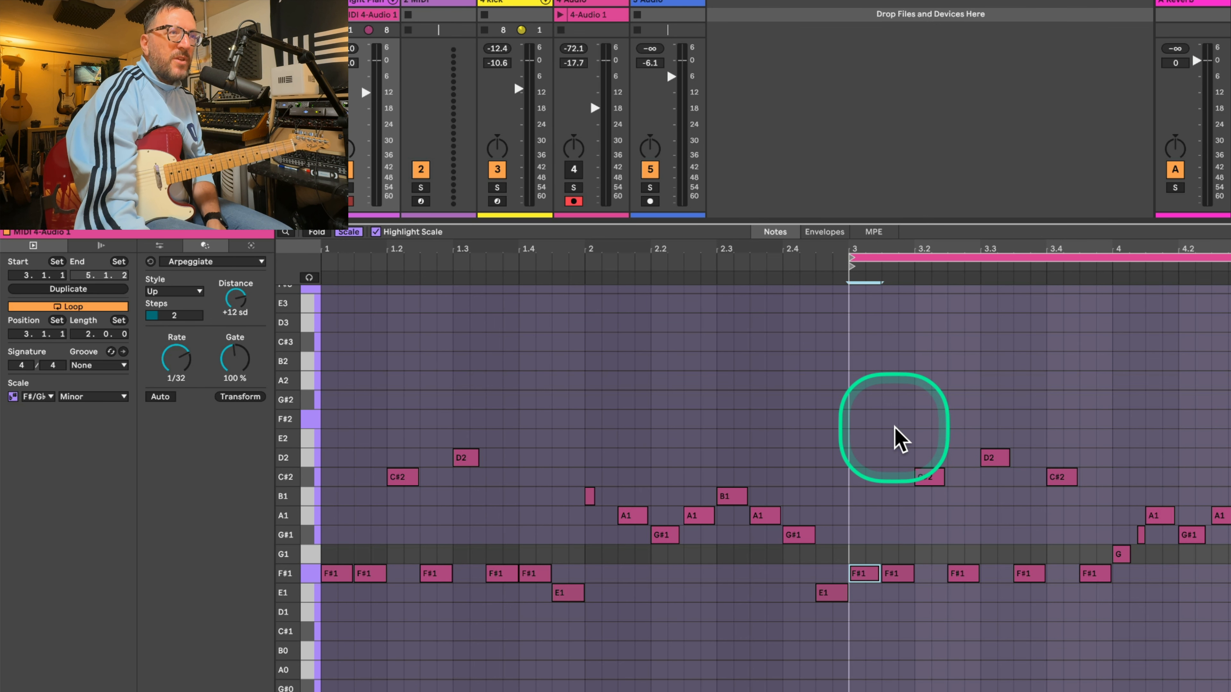
left_click(733, 433)
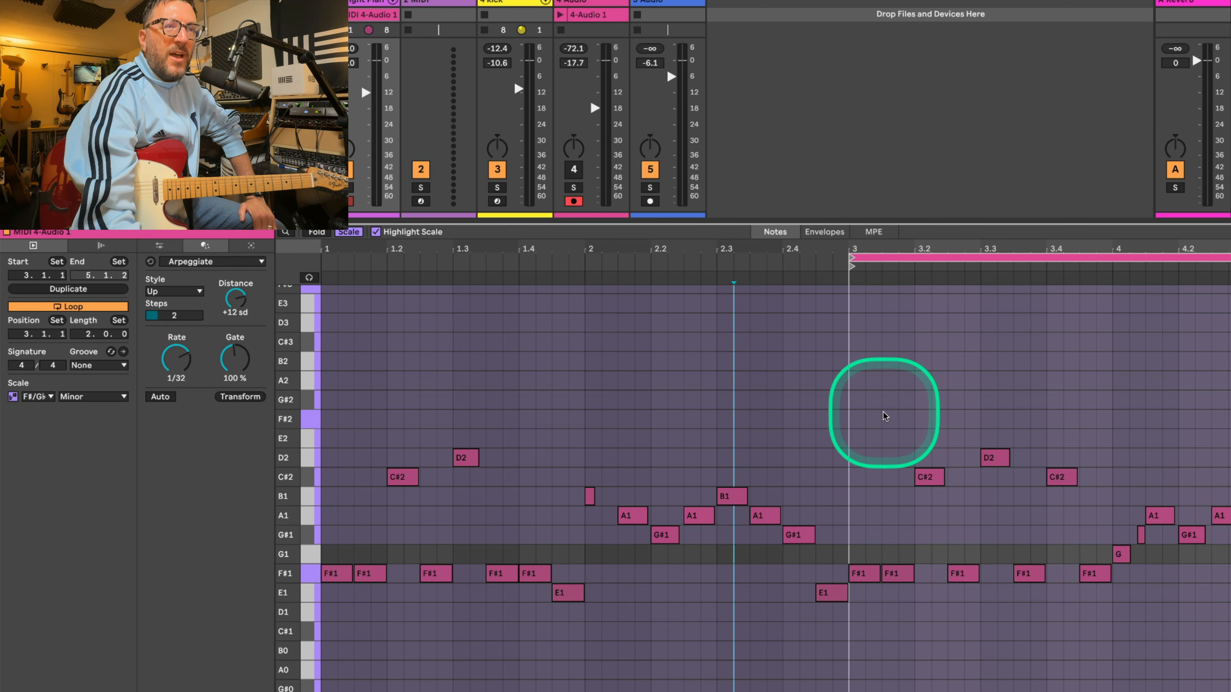
scroll(464, 423, "up", 1)
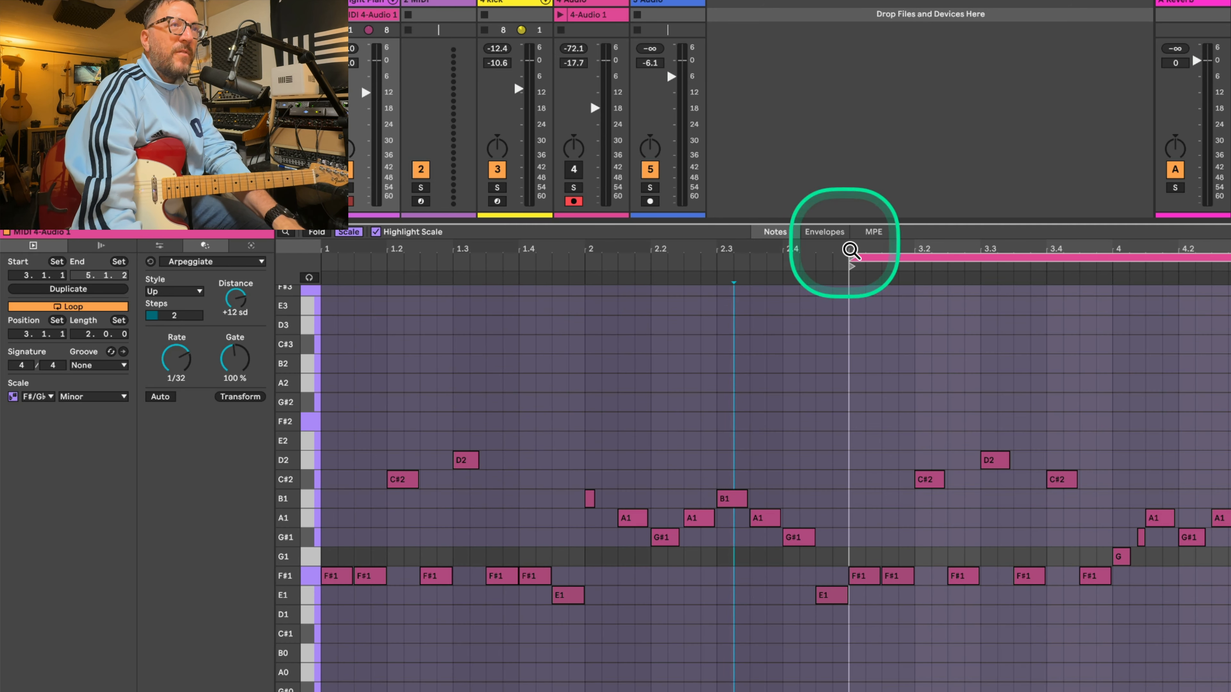
- Extend the loop back to 1.1.1 for a length of four bars and lengthen the short B1 note at bar 2 to about an eighth note
left_click_drag(859, 268, 322, 259)
key("space")
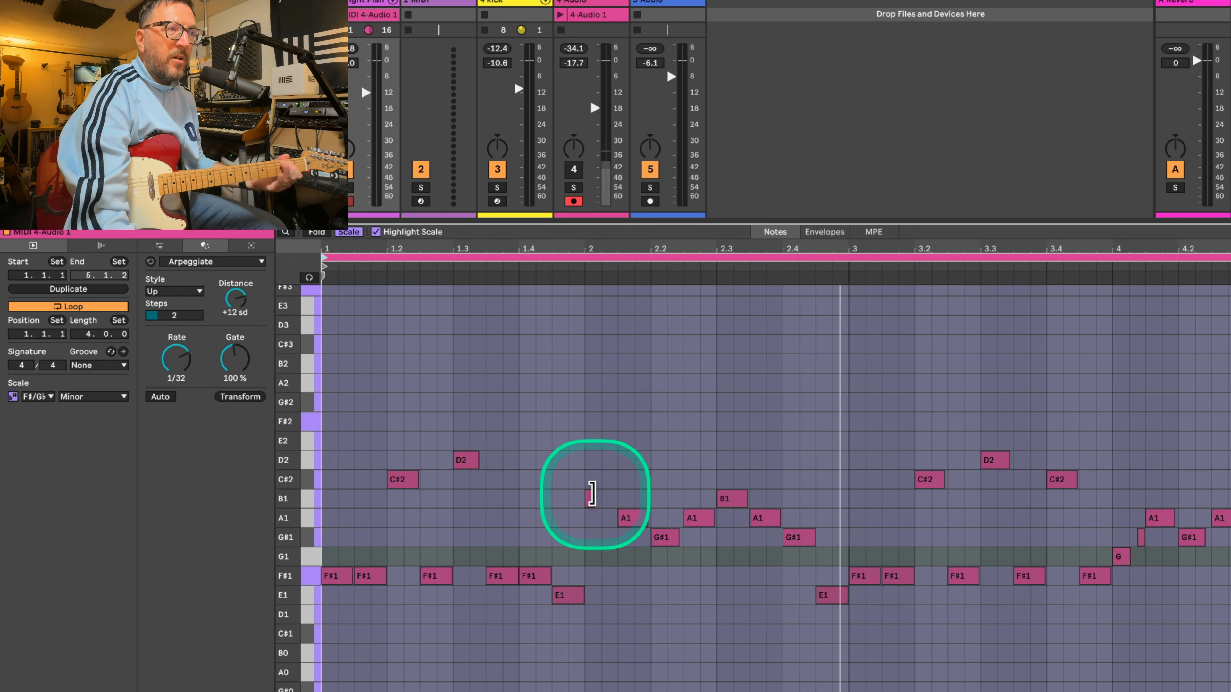
left_click(594, 500)
left_click_drag(600, 502, 614, 494)
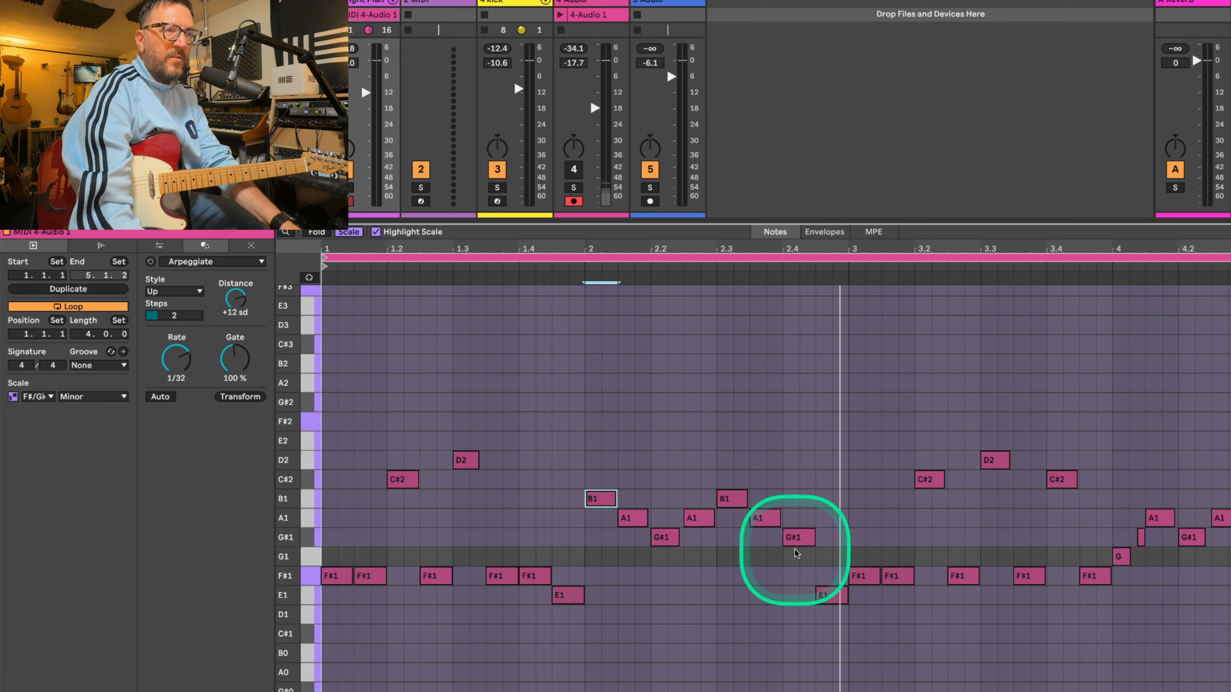
- Delete all the notes in bar 1 of the MIDI clip
left_click(331, 410)
left_click_drag(330, 409, 564, 636)
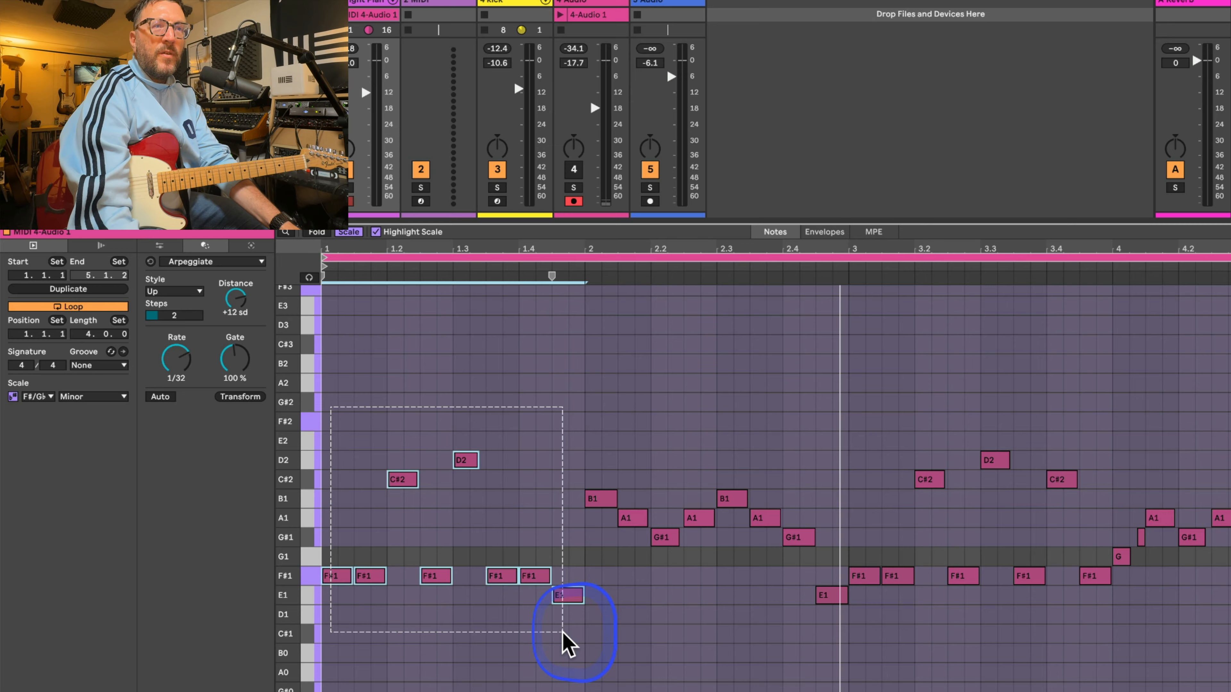
left_click_drag(565, 636, 570, 645)
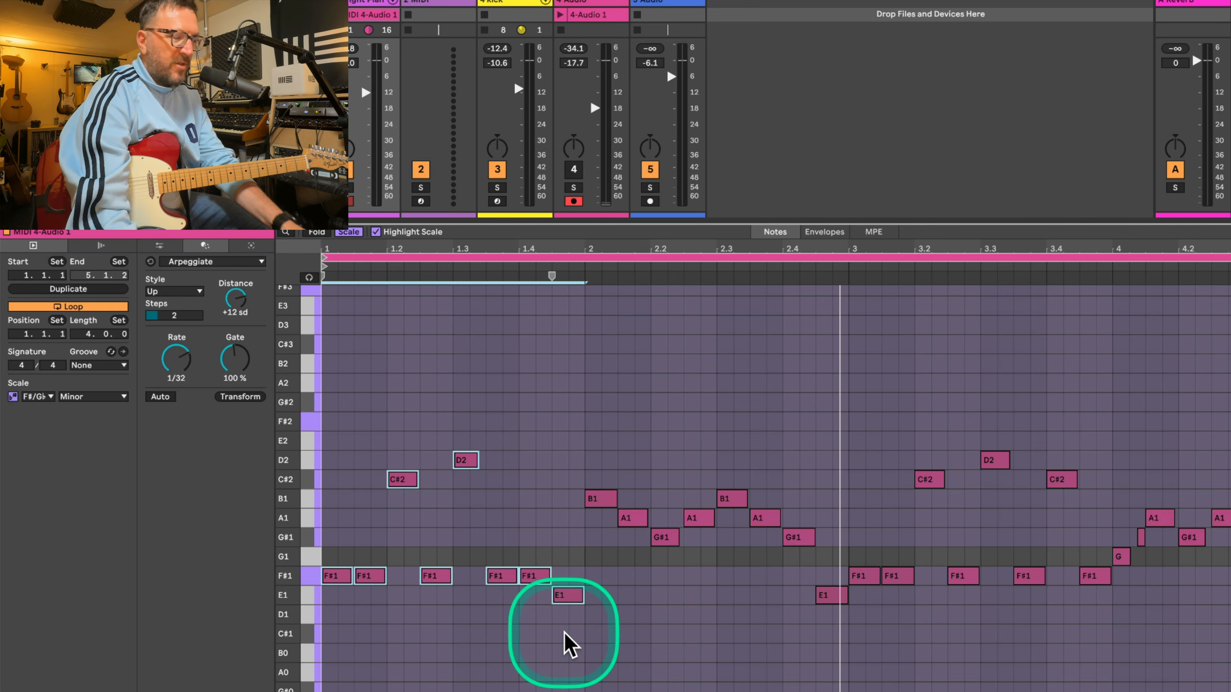
key("Delete")
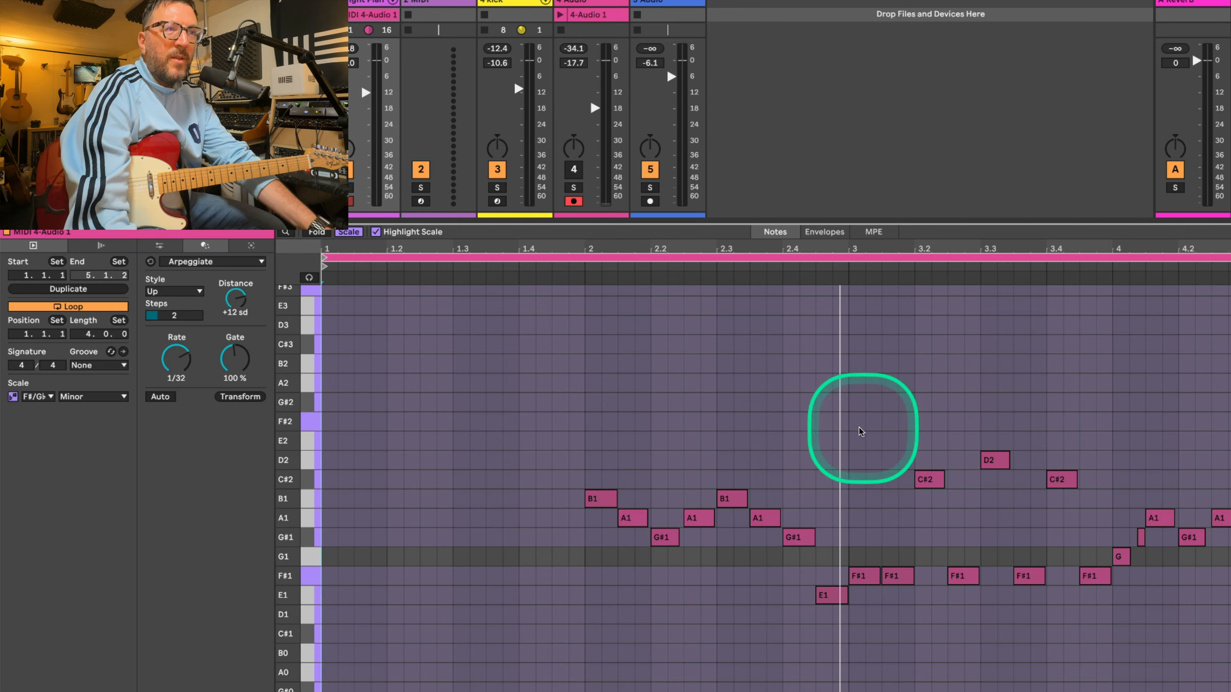
- Copy the notes of bar 3 into the empty bar 1 and play the clip
left_click(851, 422)
left_click_drag(868, 592, 564, 580)
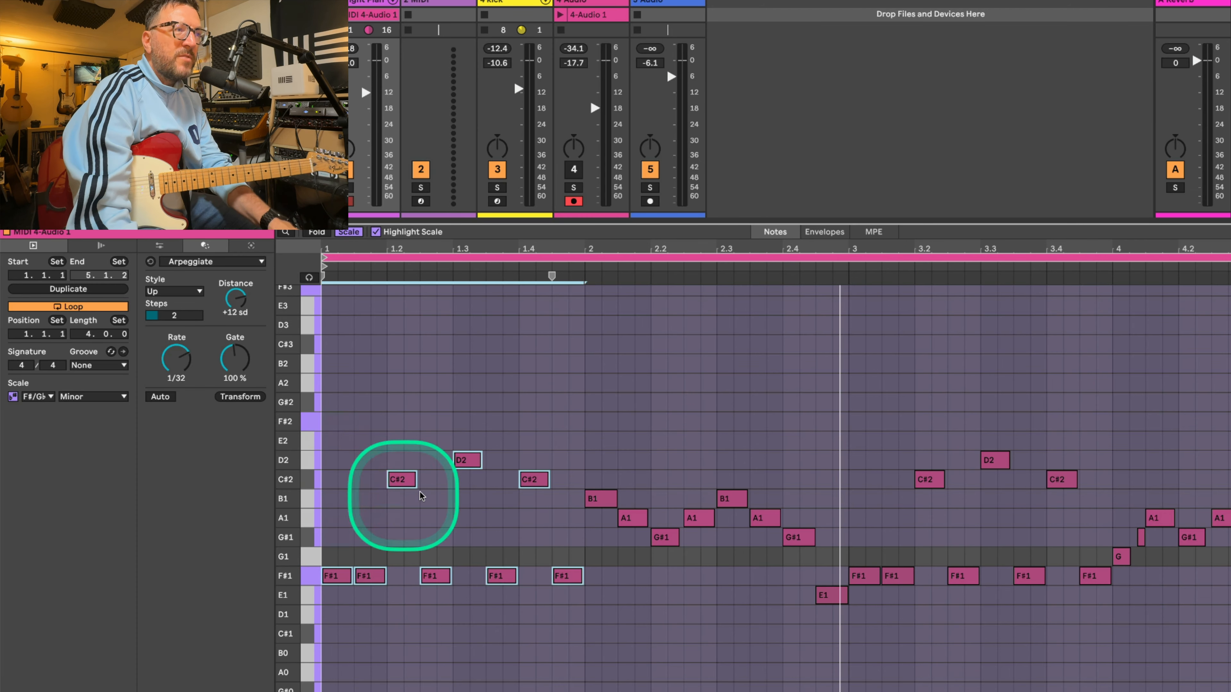
key("space")
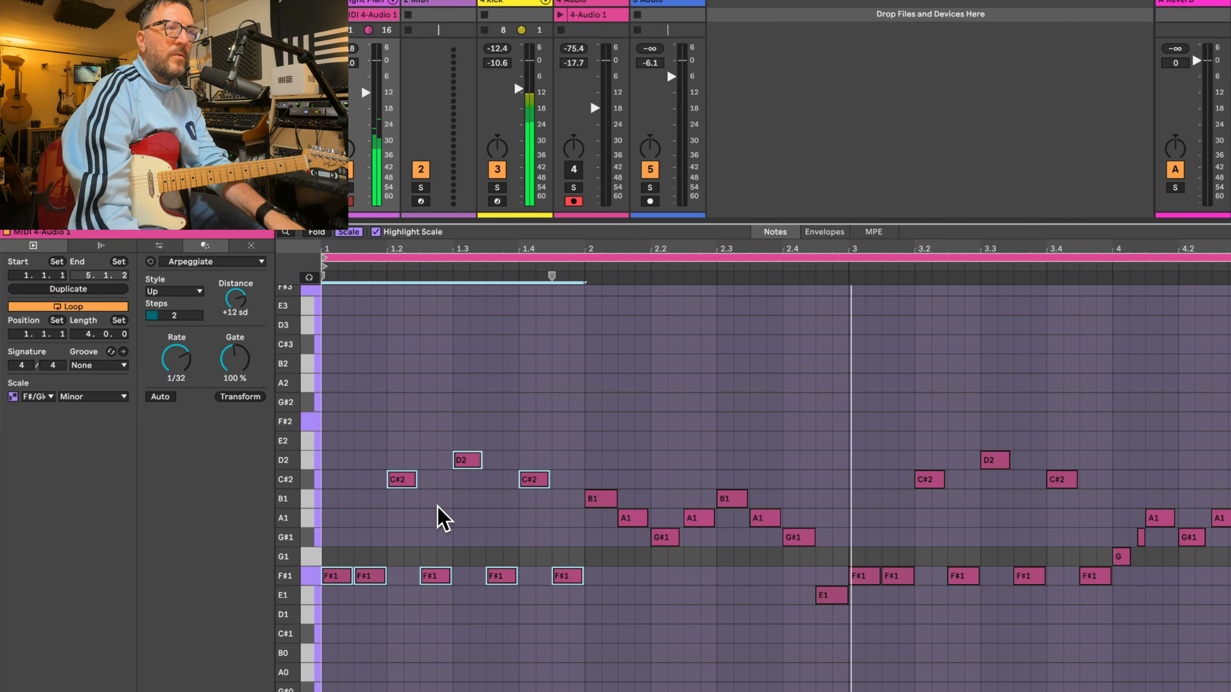
- Shorten the loop to two bars from 1.1.1, crop the MIDI clip to that range and stop playback
left_click_drag(1230, 258, 848, 258)
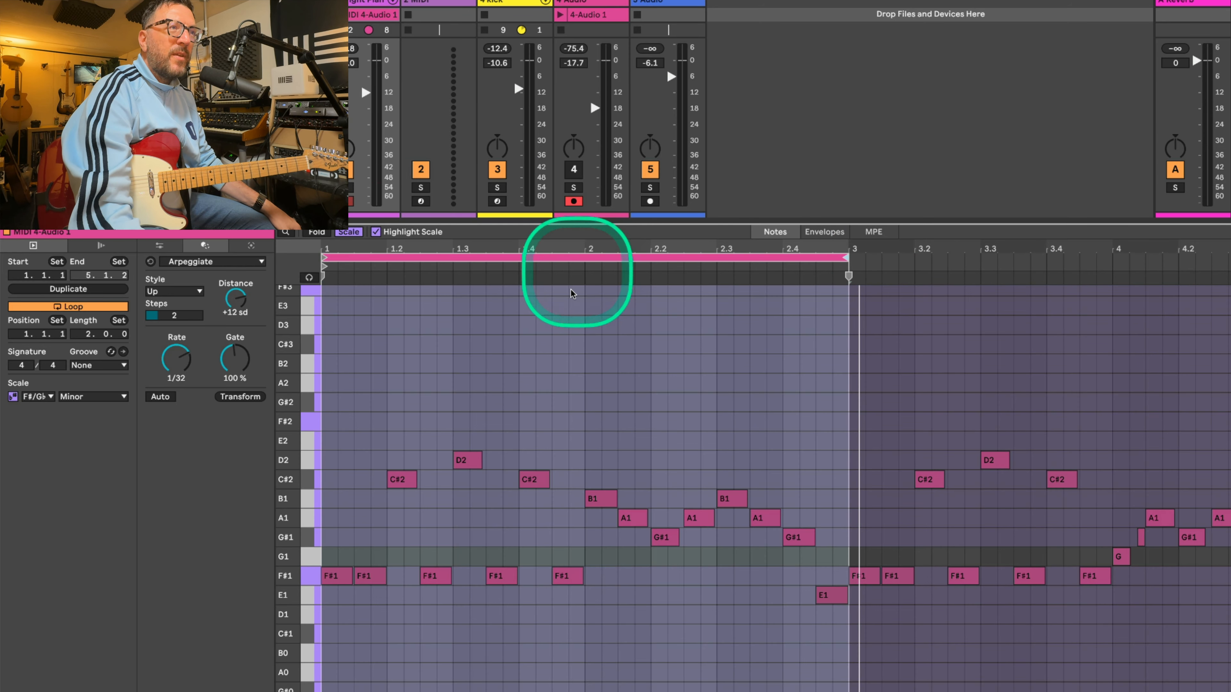
right_click(568, 309)
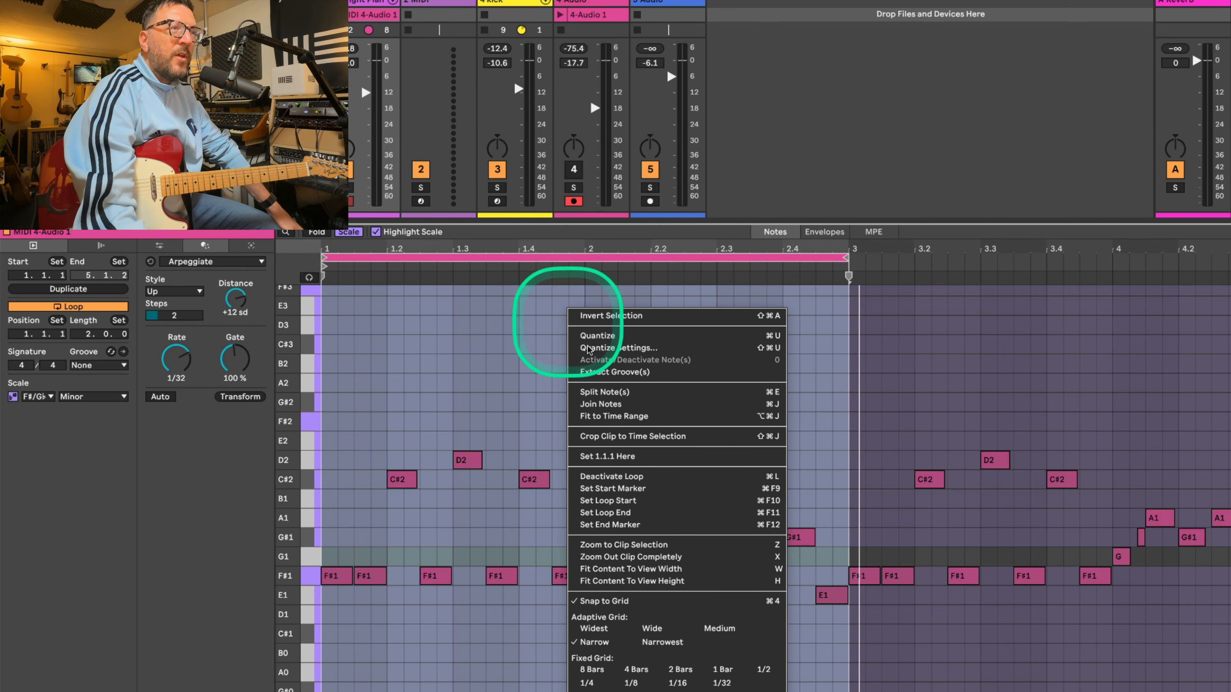
left_click(727, 436)
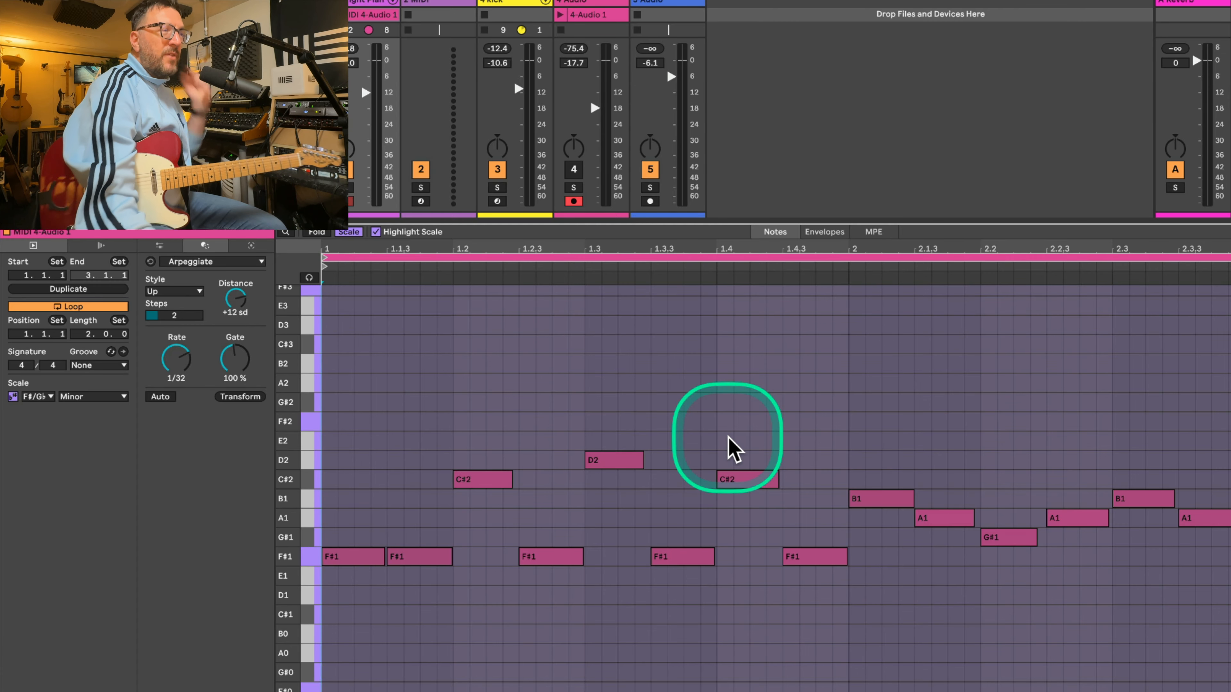
key("space")
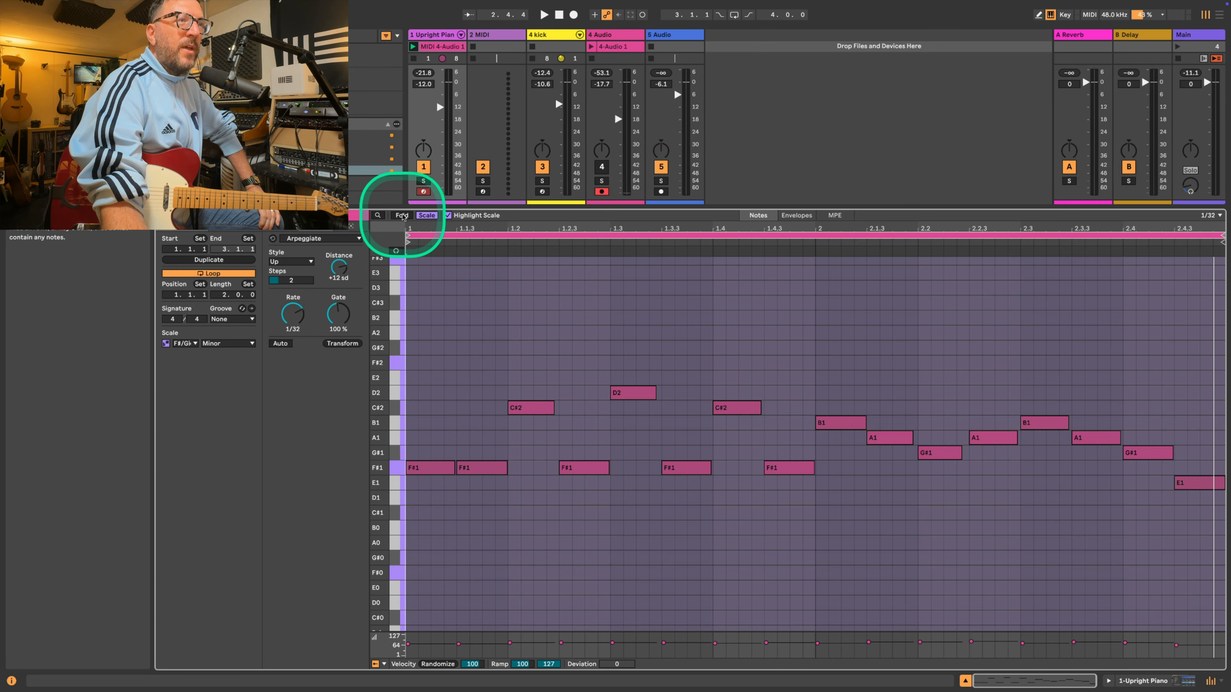
- Try folding the piano roll to only the used keys, and restore the full scale view
left_click(401, 215)
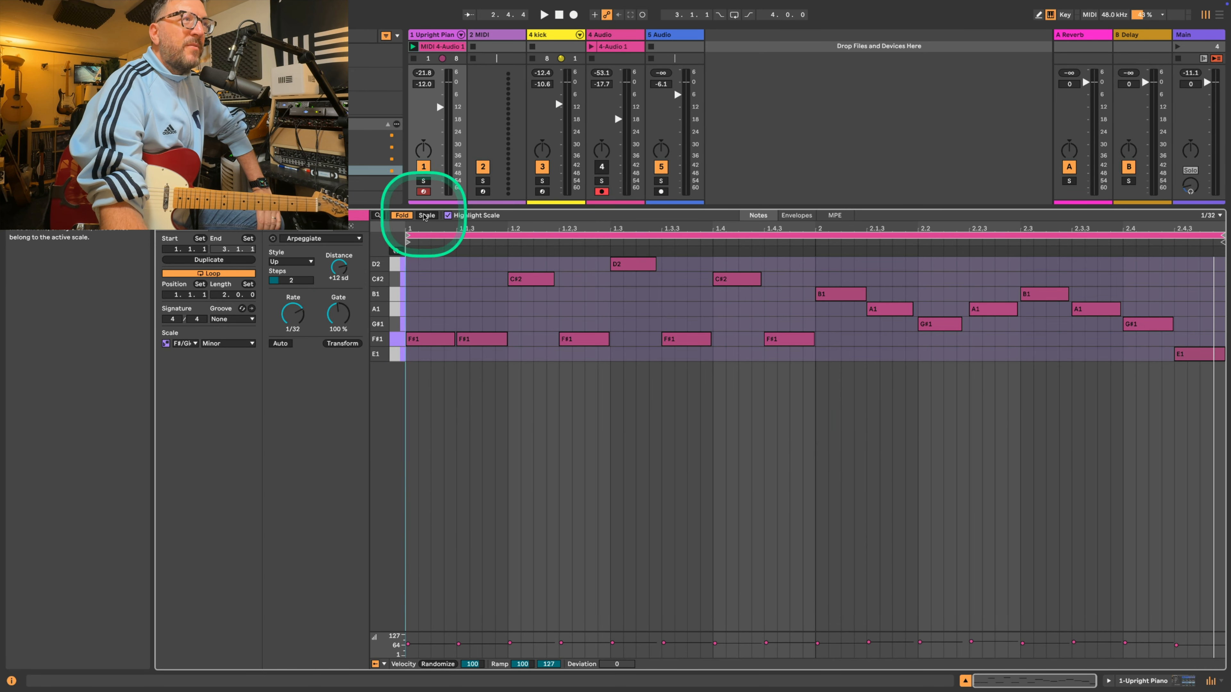
left_click(402, 216)
left_click(419, 217)
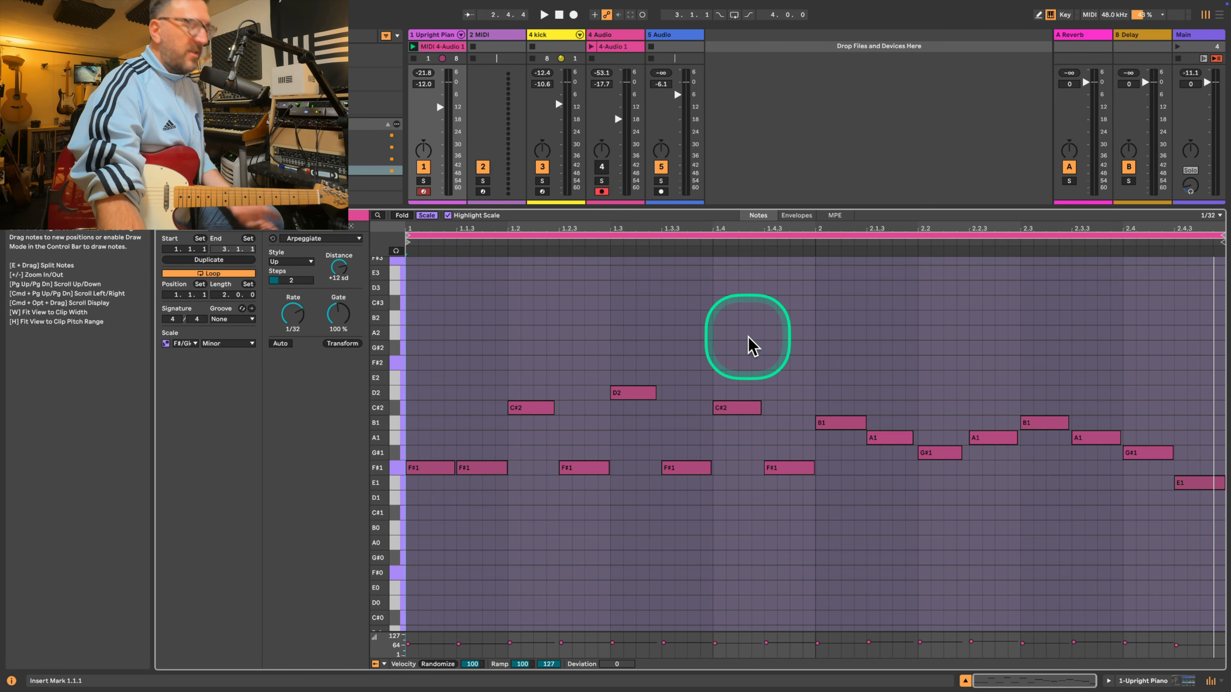
- Launch the 4-Audio 1 guitar clip alongside the piano clip and lower the guitar track's volume to -24.0 dB
key("space")
left_click_drag(674, 206, 656, 385)
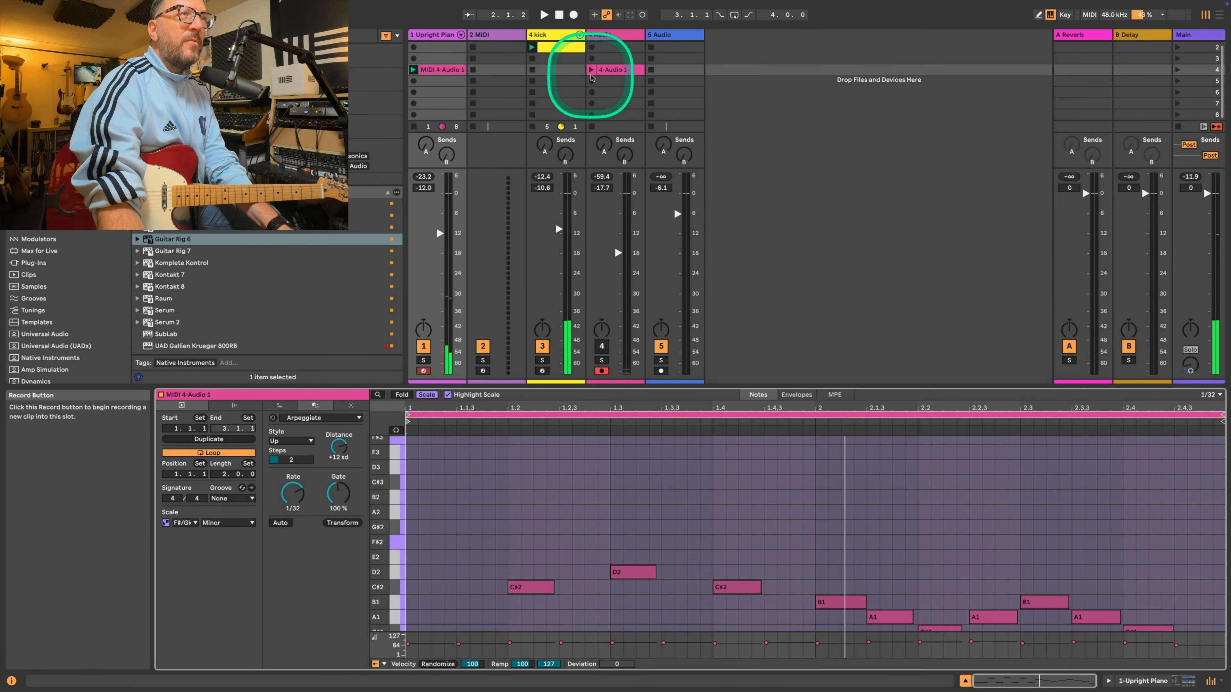
left_click(592, 70)
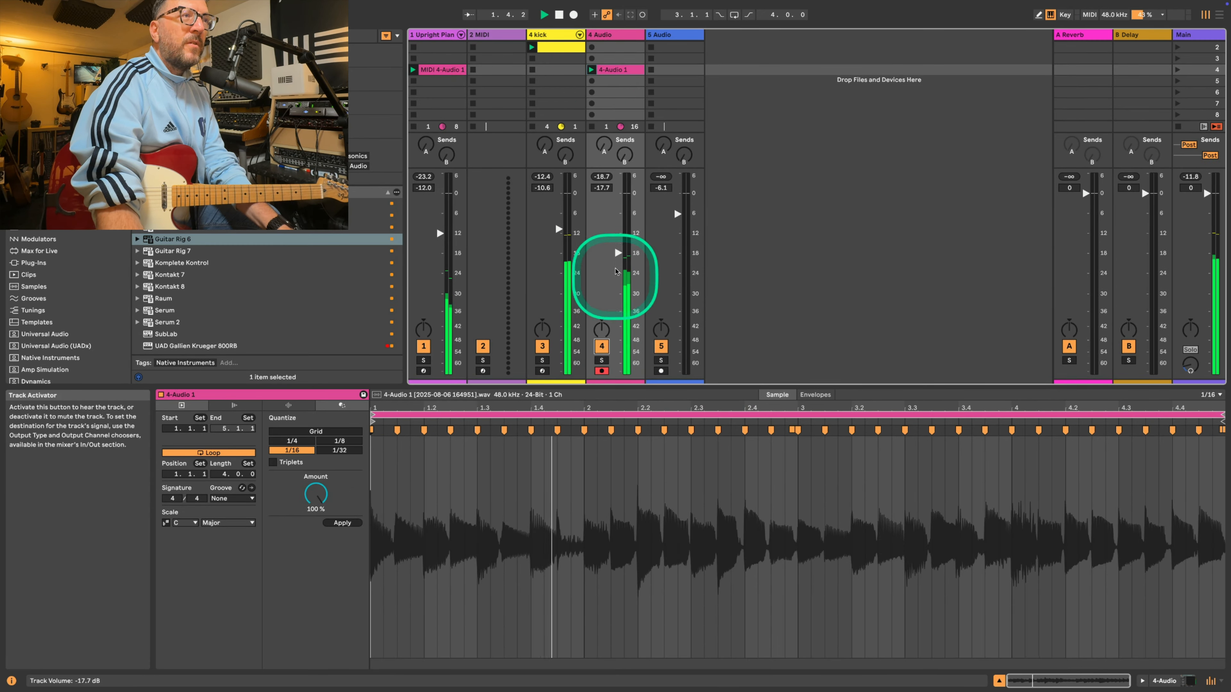
left_click_drag(618, 252, 619, 274)
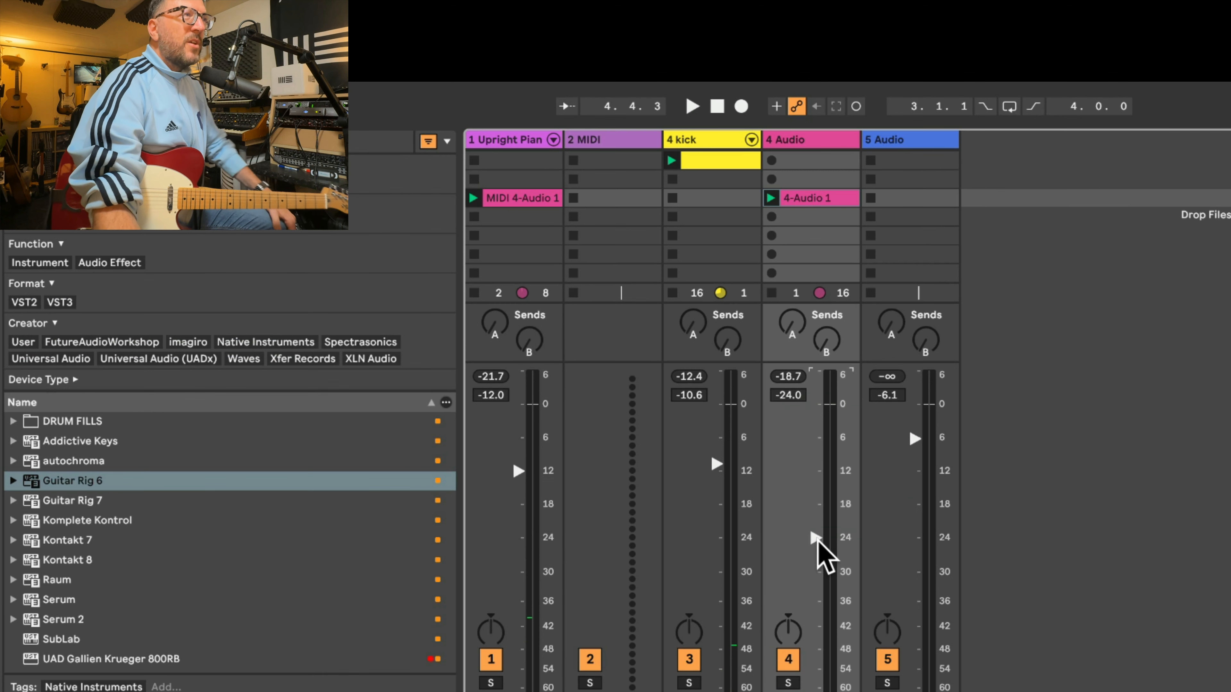
- Move the MIDI 4-Audio 1 clip to the empty 2 MIDI track and load UADx PolyMAX Synth on that track
left_click(503, 194)
left_click_drag(503, 192, 600, 196)
double_click(601, 136)
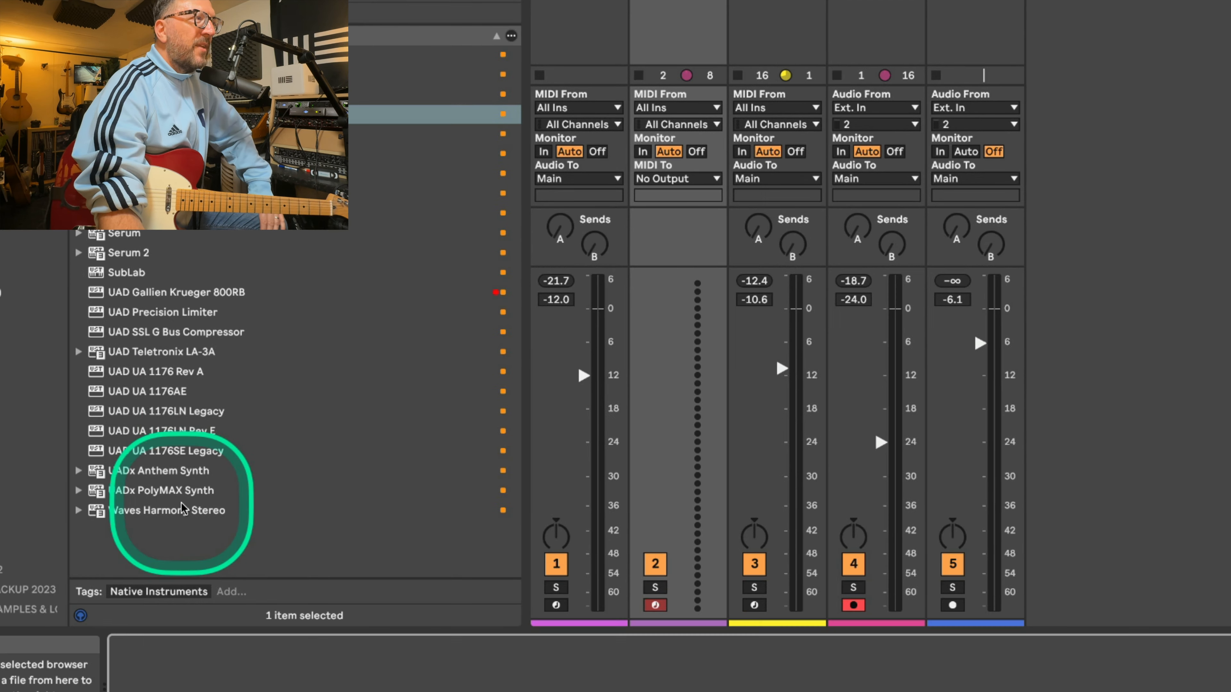
left_click(178, 490)
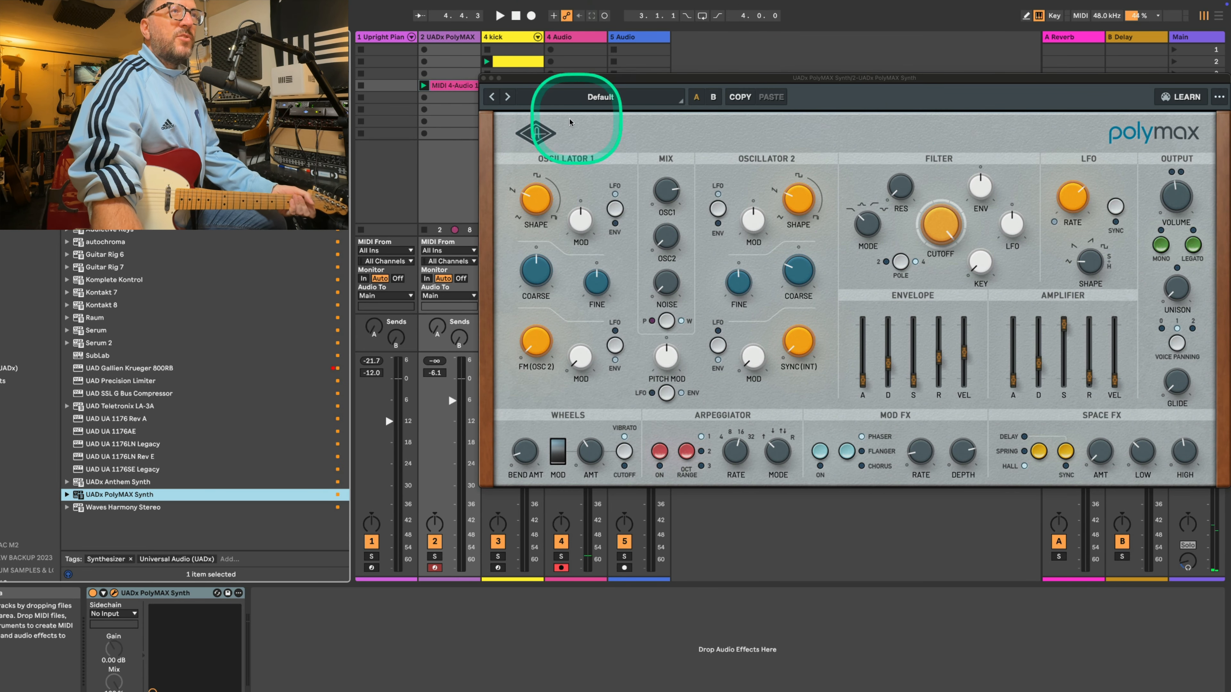
- Filter the PolyMAX presets to the Lead type and move the synth window clear of the mixer tracks
left_click(575, 99)
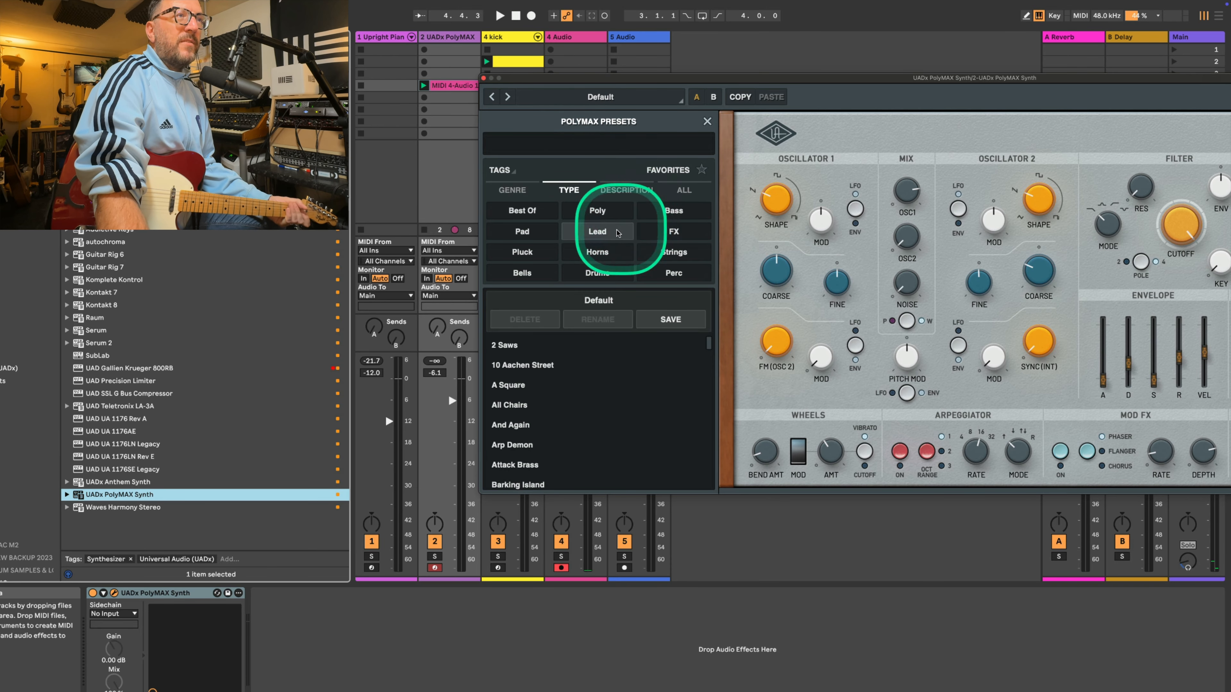
left_click(597, 232)
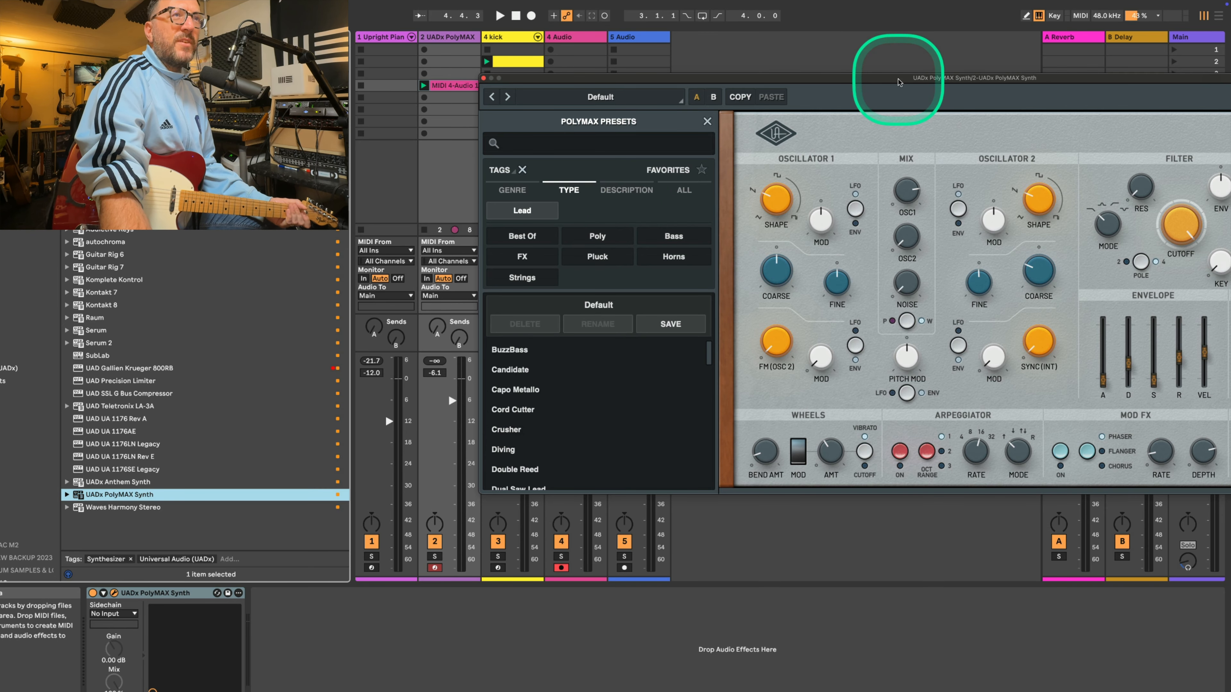
left_click_drag(895, 83, 935, 121)
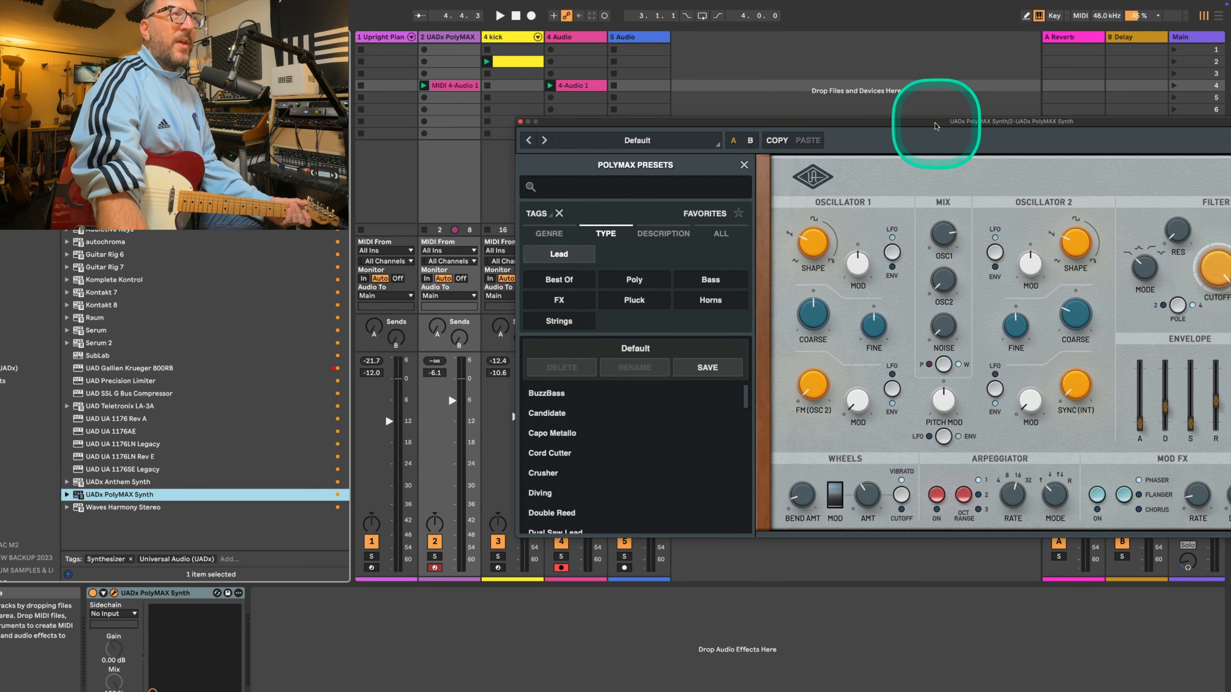
left_click_drag(602, 125, 752, 119)
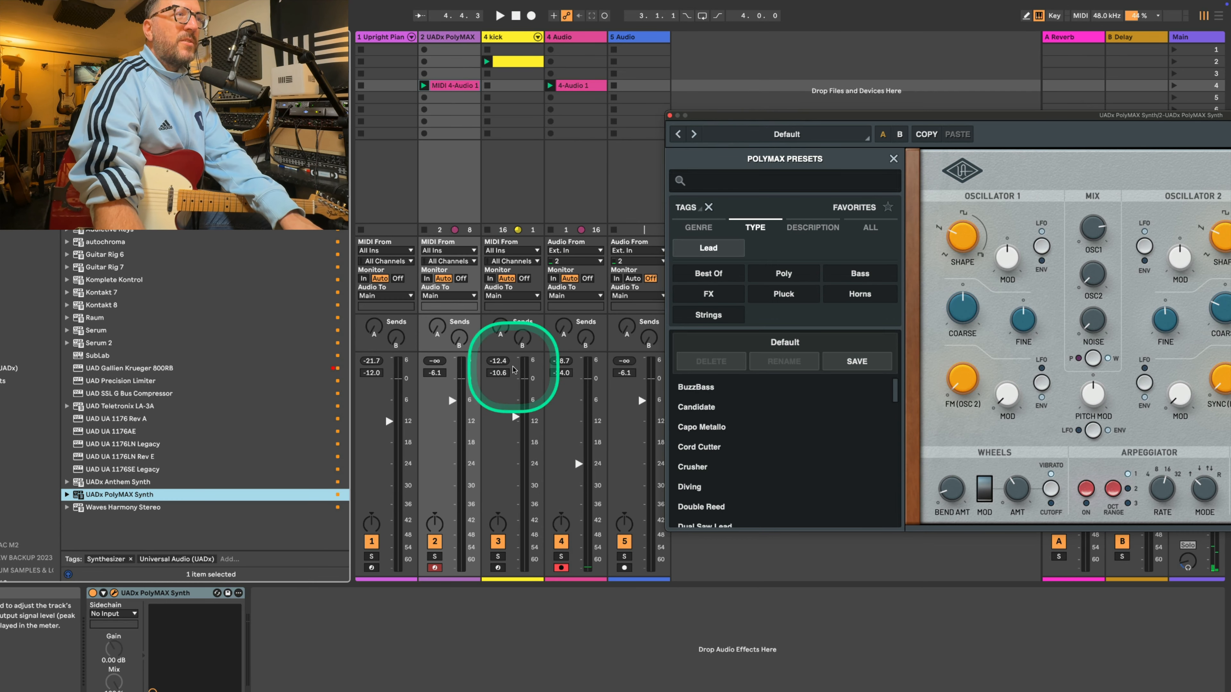
- Play the PolyMAX track soloed, set its volume to -11.0 dB and raise its reverb send
left_click(436, 557)
key("space")
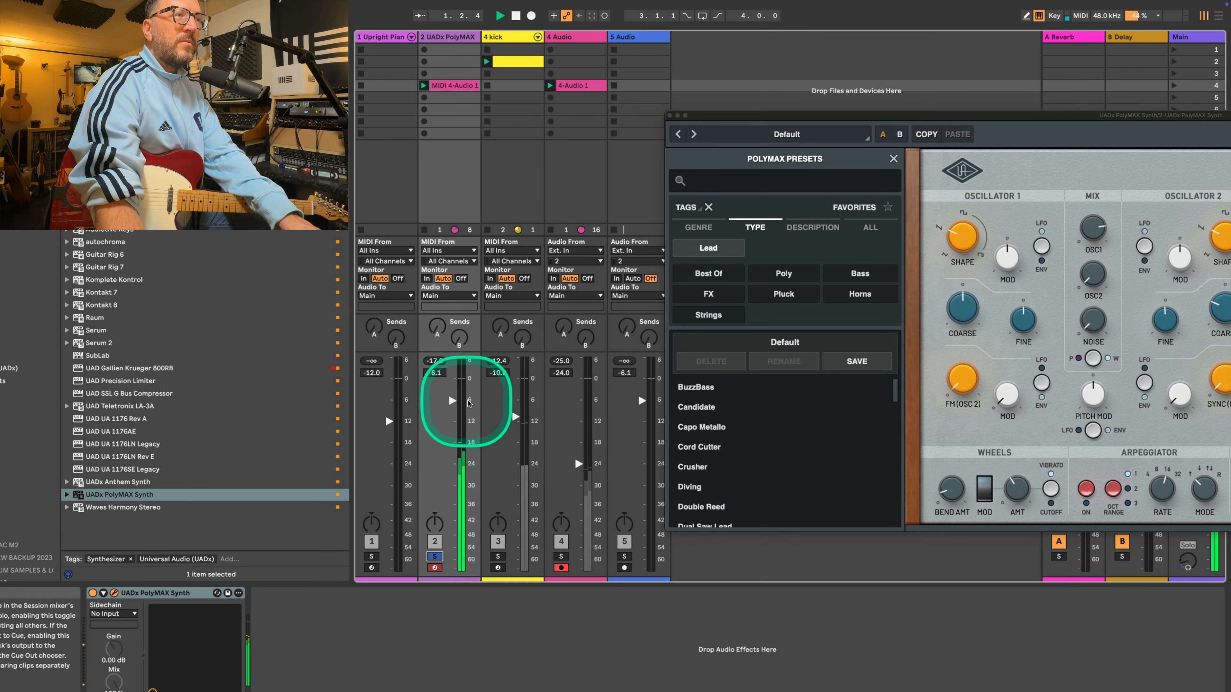
left_click_drag(461, 401, 461, 418)
left_click_drag(441, 326, 440, 270)
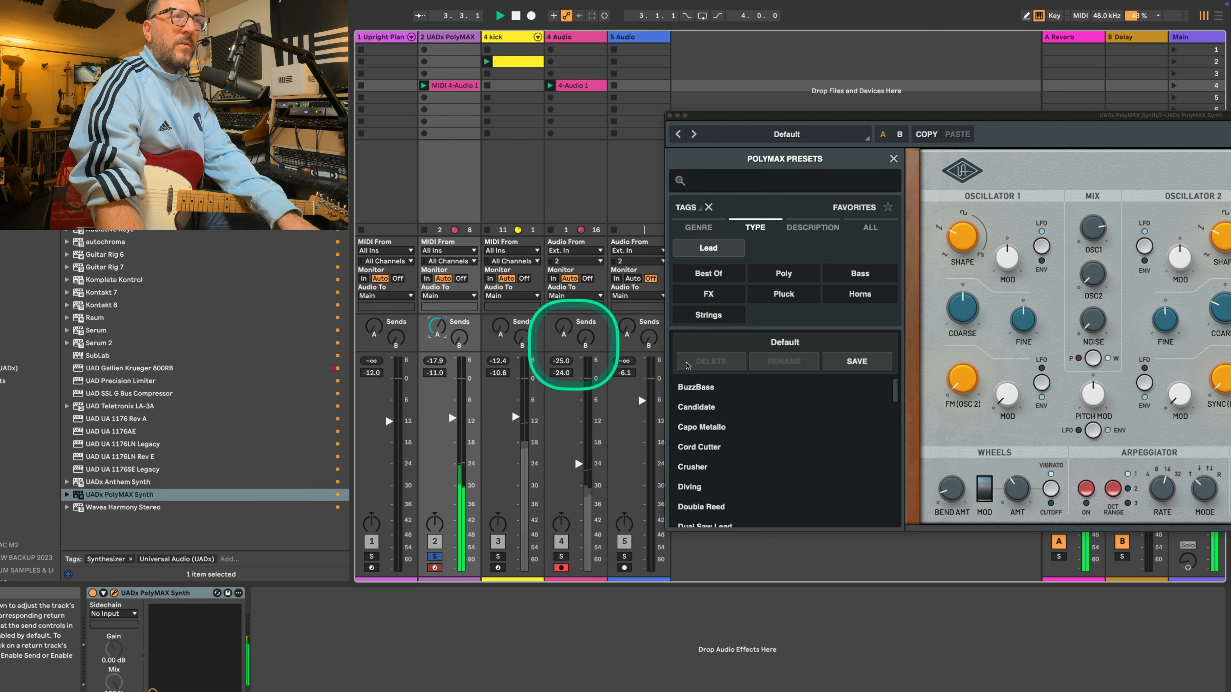
- Audition the BuzzBass lead preset in PolyMAX and switch to the Candidate preset
left_click(706, 388)
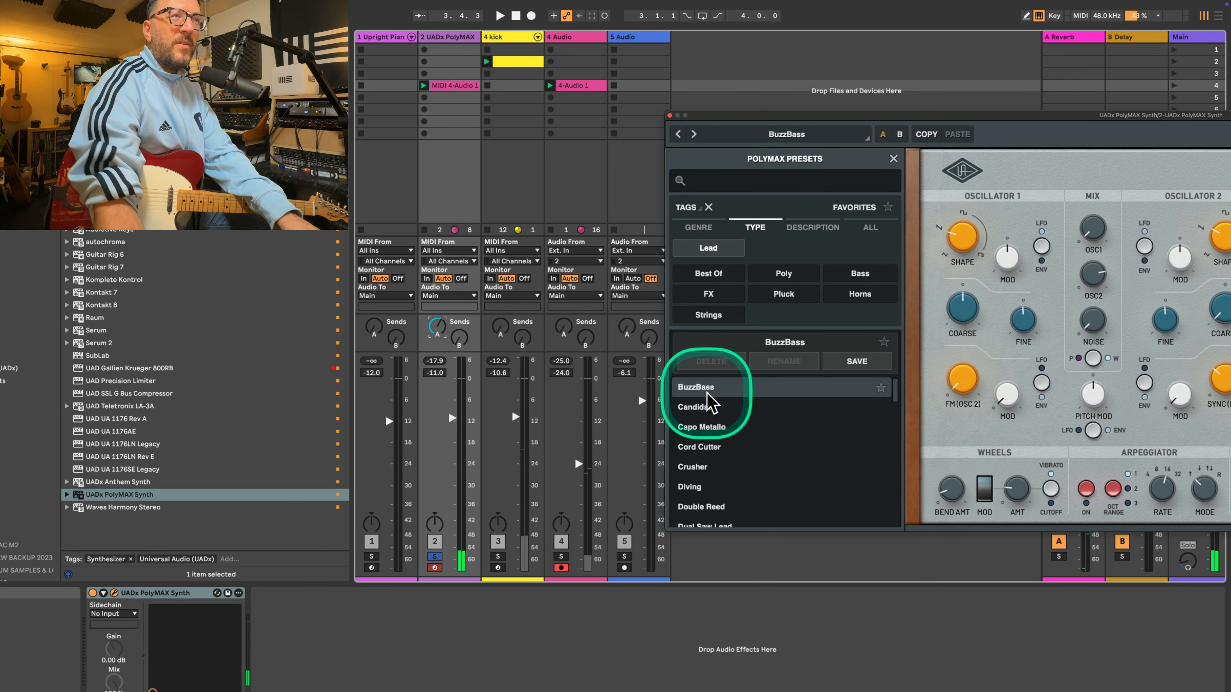
mouse_move(700, 255)
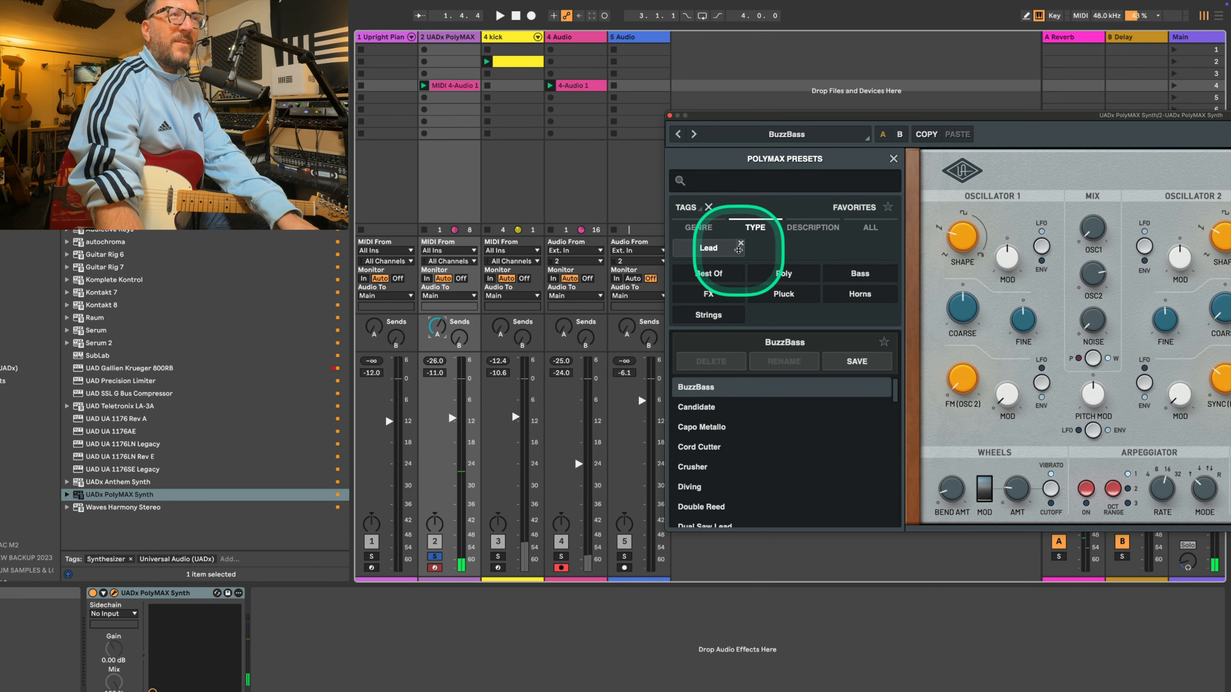
left_click(711, 247)
left_click(784, 269)
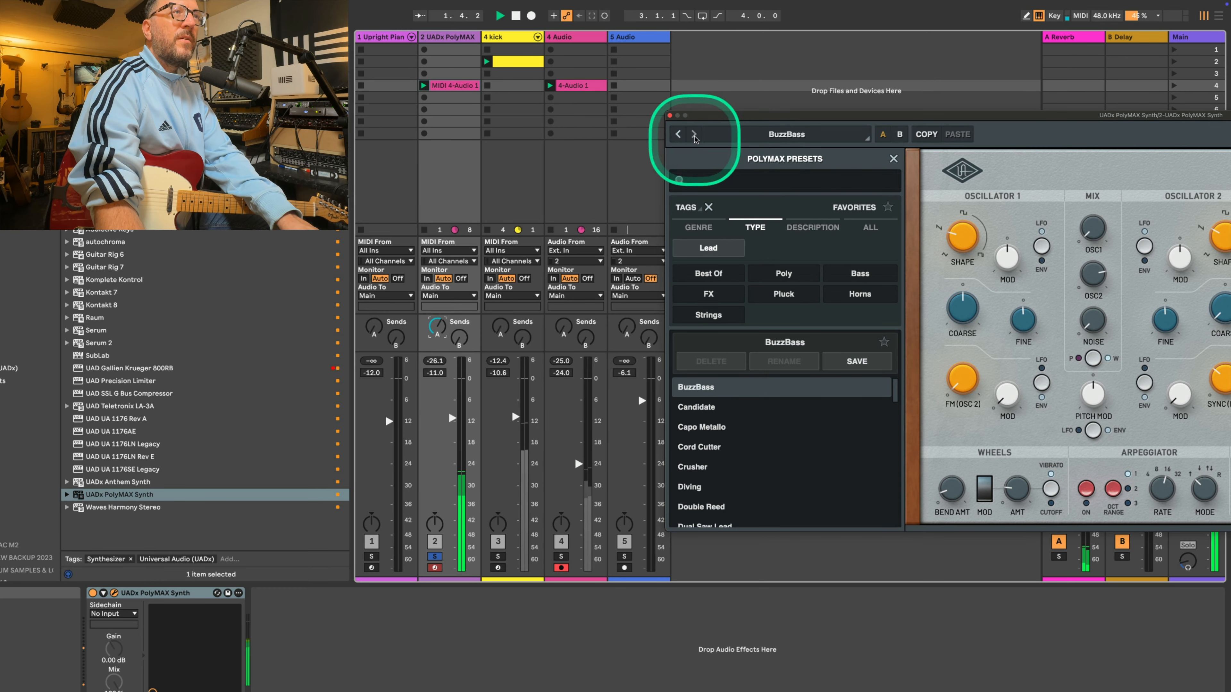
left_click(694, 134)
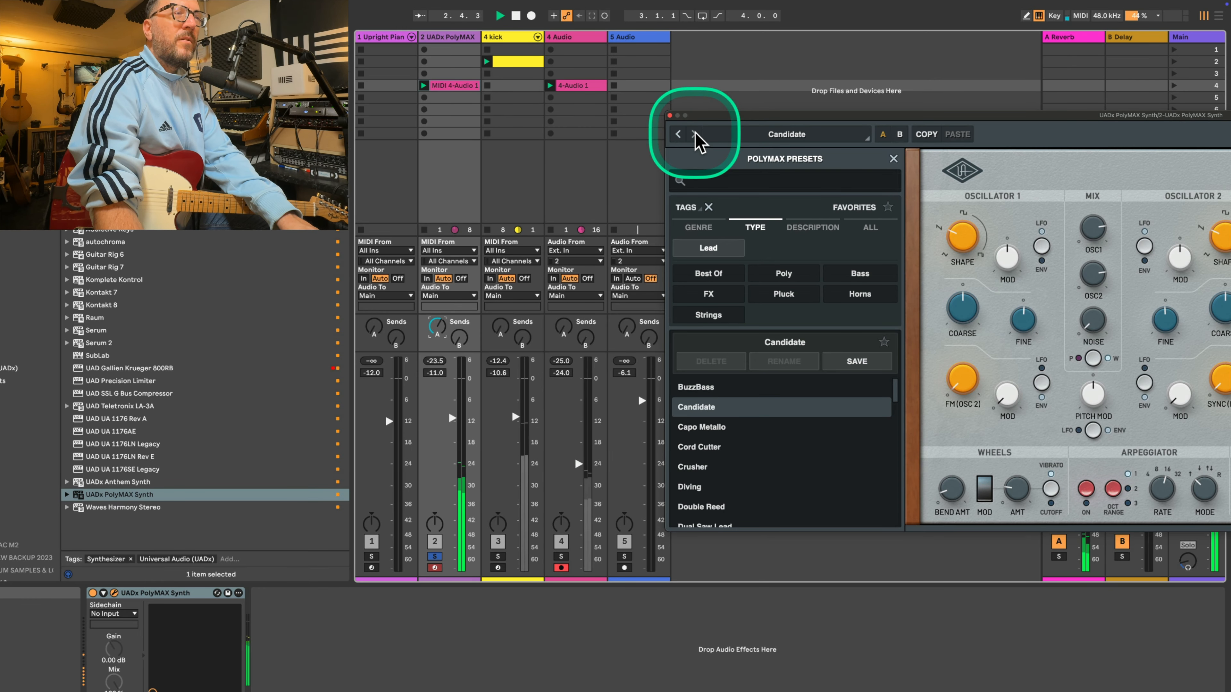
- Add the guitar and drum tracks to the soloed synth, setting the guitar track's volume to -21.7 dB
left_click(561, 557, "super")
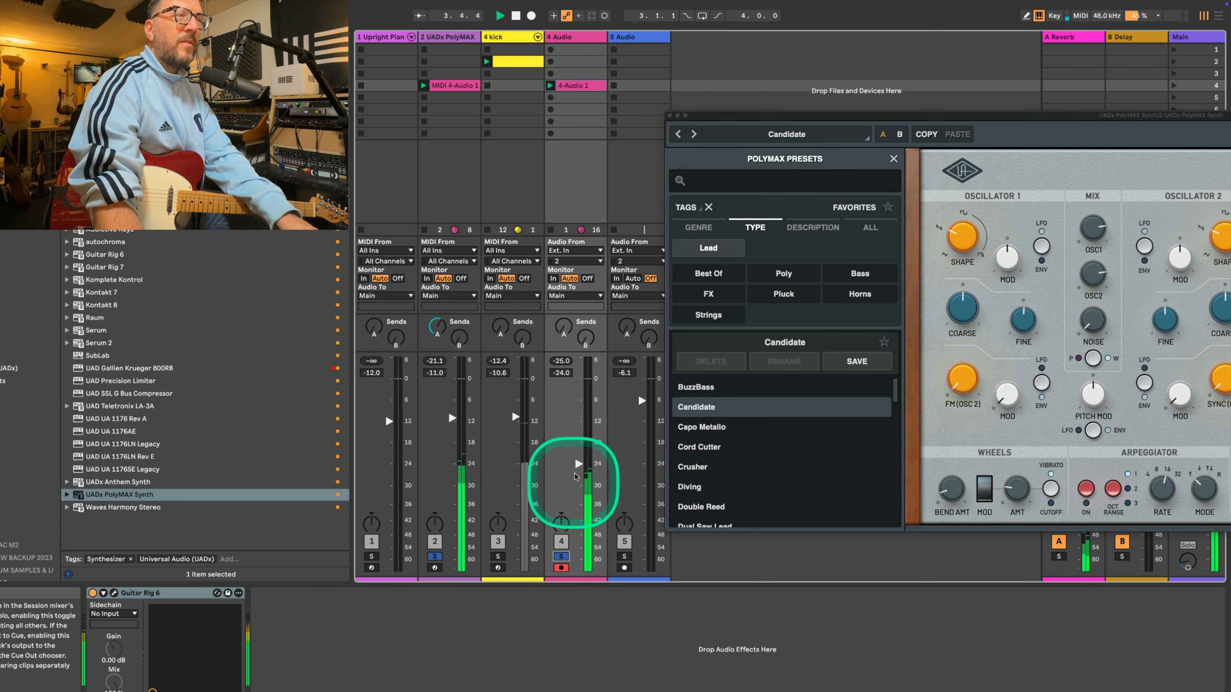
left_click_drag(580, 464, 580, 456)
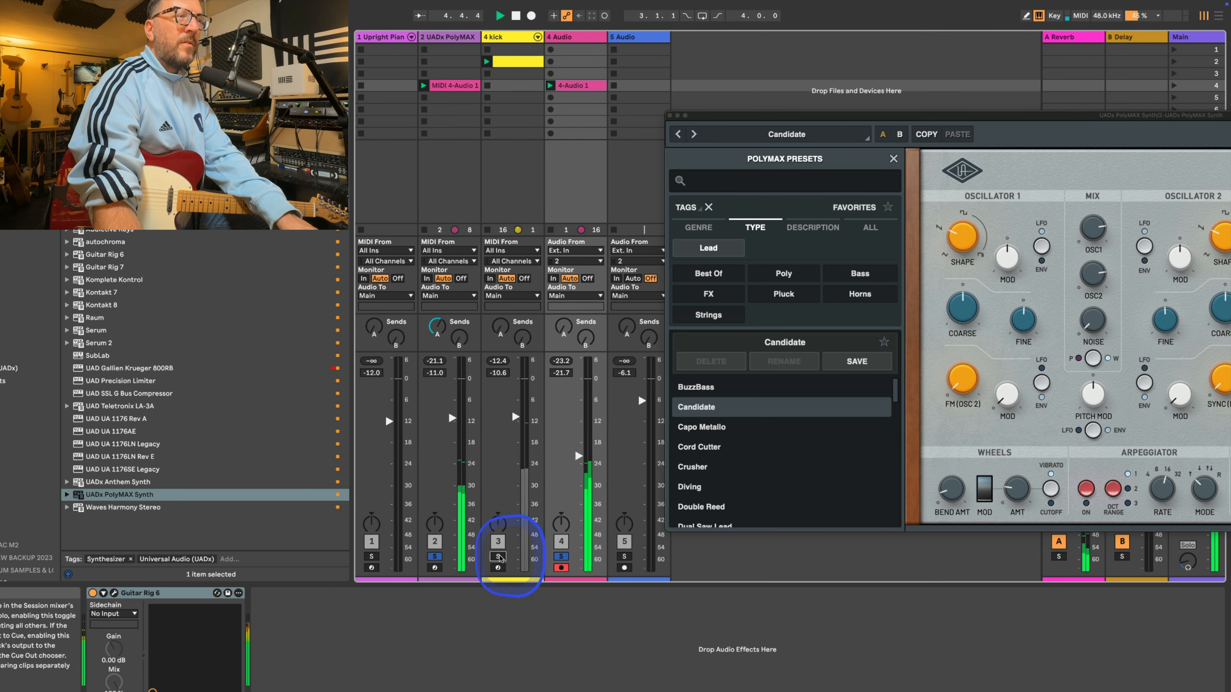
left_click(499, 557, "super")
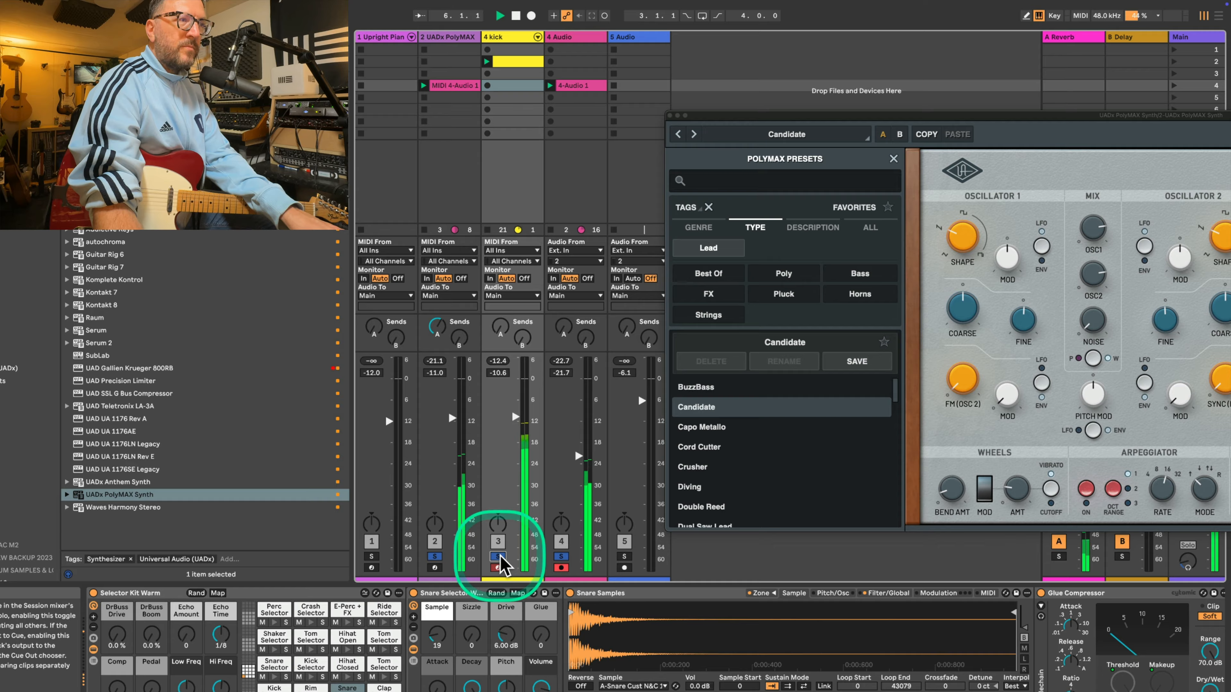
left_click(500, 557)
left_click(533, 218)
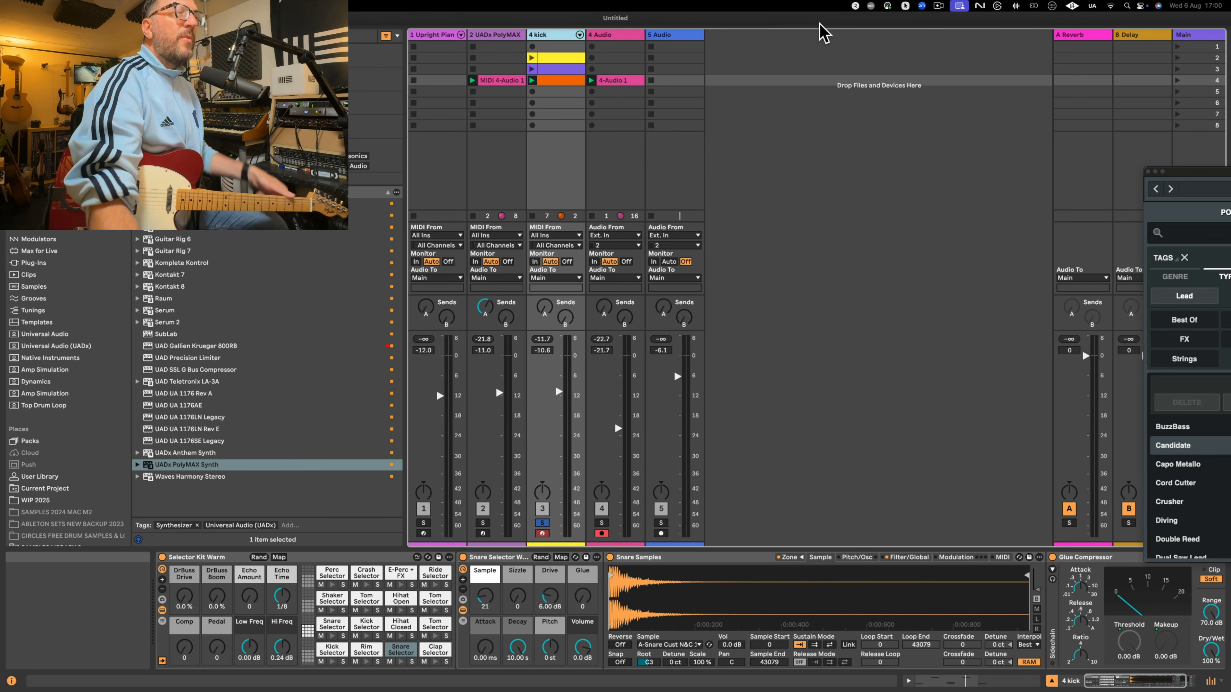
- Audition the new drum clip soloed, together with the guitar track and with the PolyMAX track
left_click(641, 85)
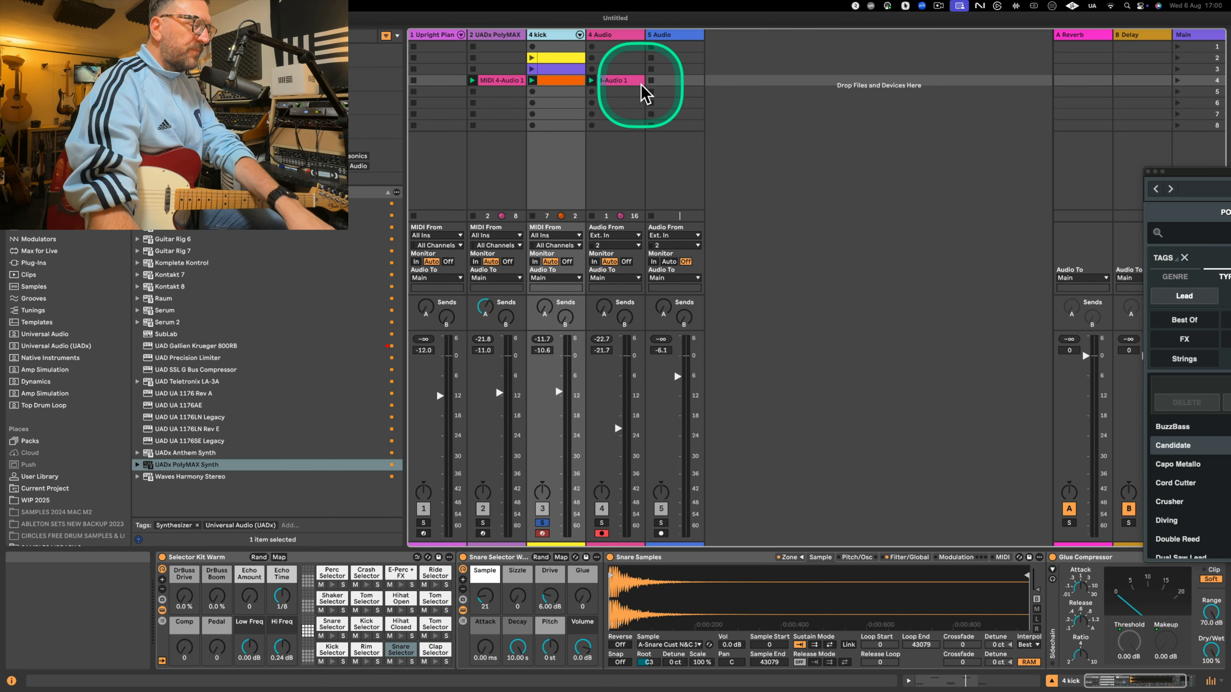
left_click(576, 95)
left_click(530, 360)
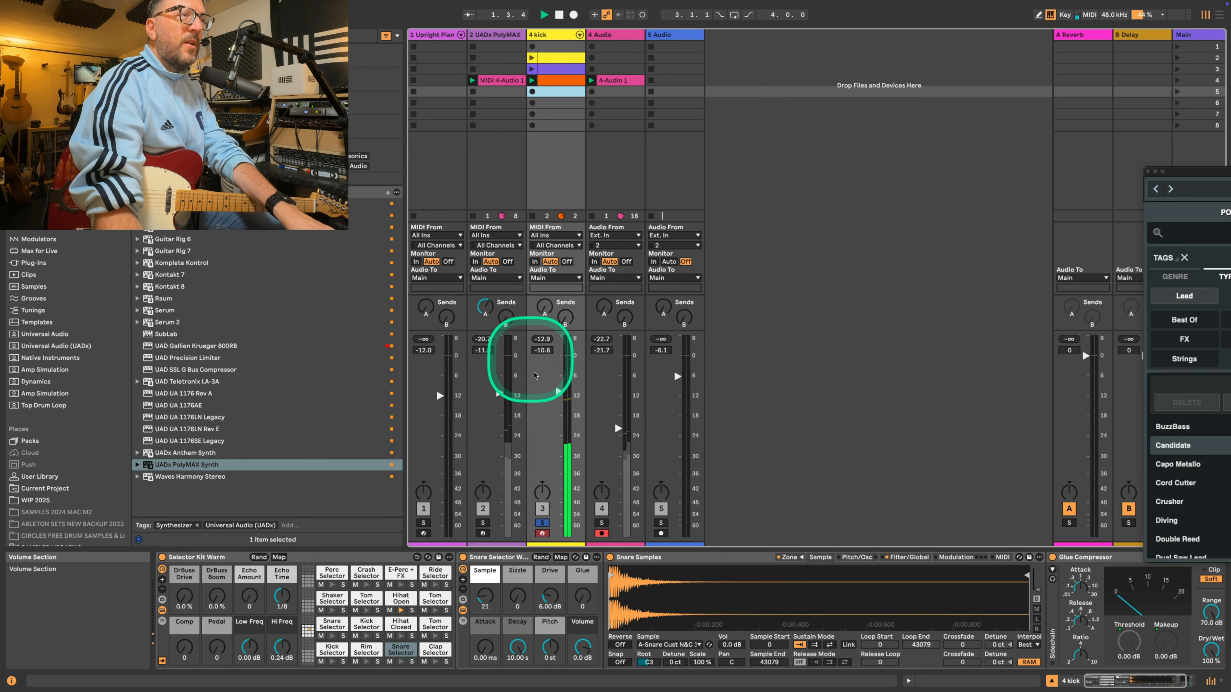
left_click(602, 523)
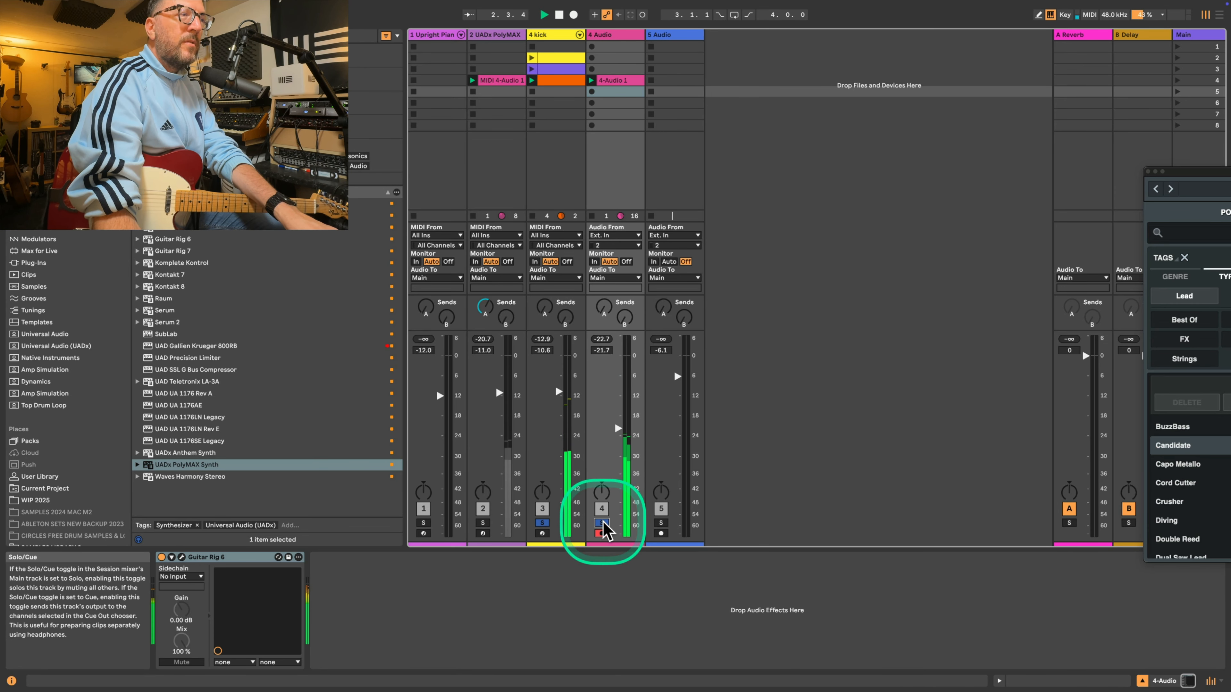
left_click(483, 523)
- Lower the PolyMAX track's volume to -15.3 dB, check its reverb send and clear the track solos
left_click(493, 396)
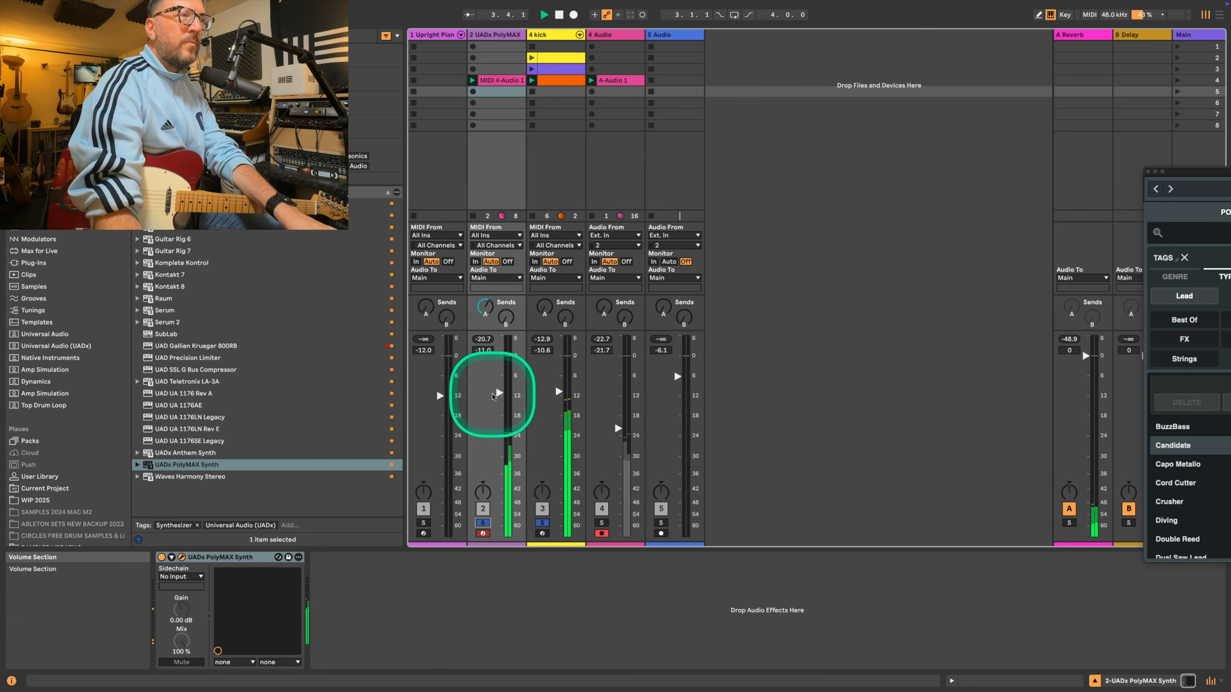
left_click_drag(493, 396, 498, 407)
left_click(485, 310)
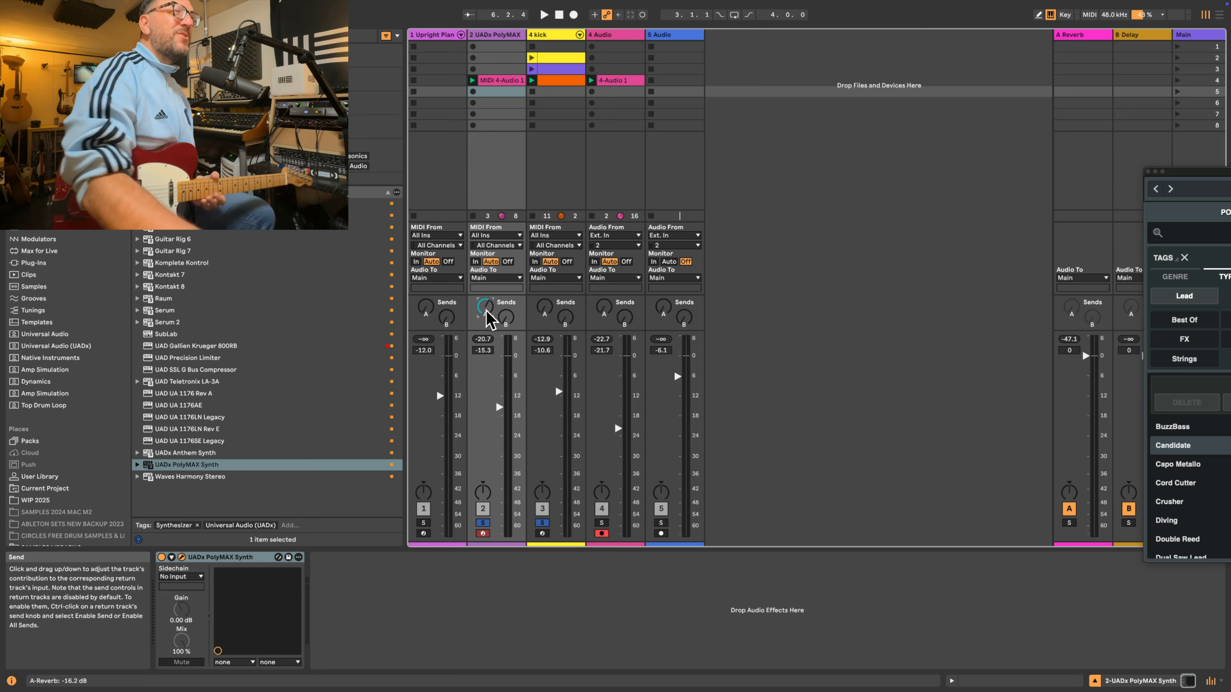
left_click(542, 524)
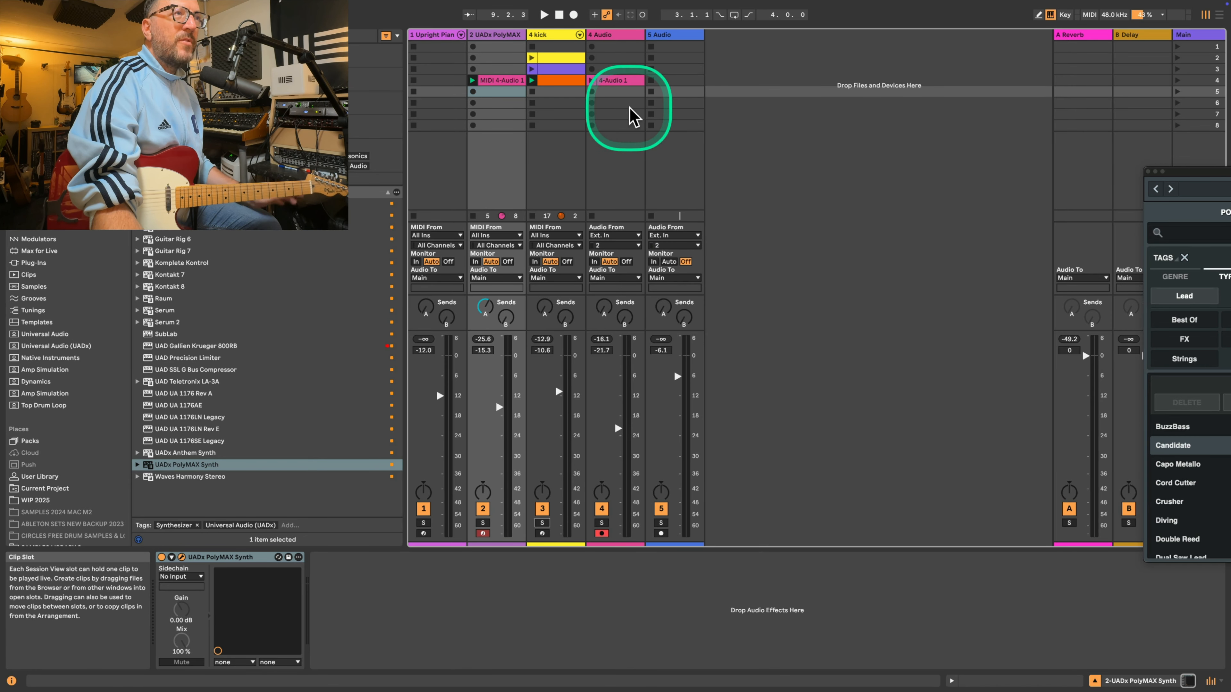
- Open Guitar Rig 6 on the 4 Audio track and load the Basic Chicago preset
left_click(616, 35)
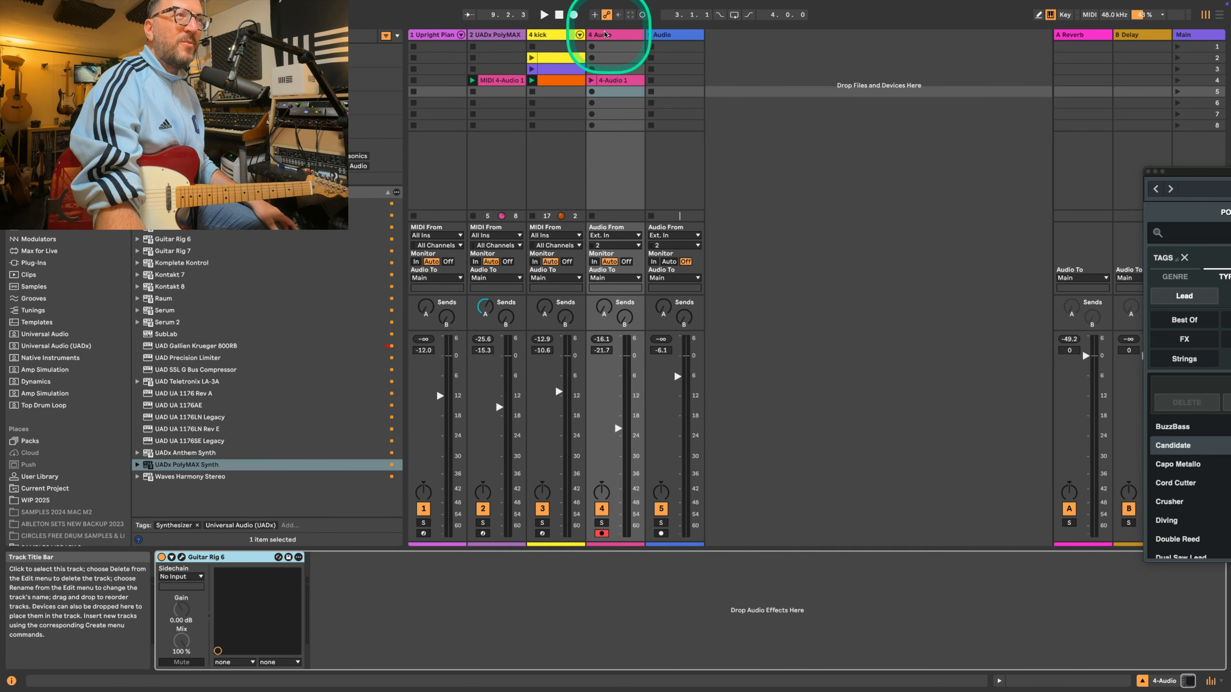
left_click(182, 558)
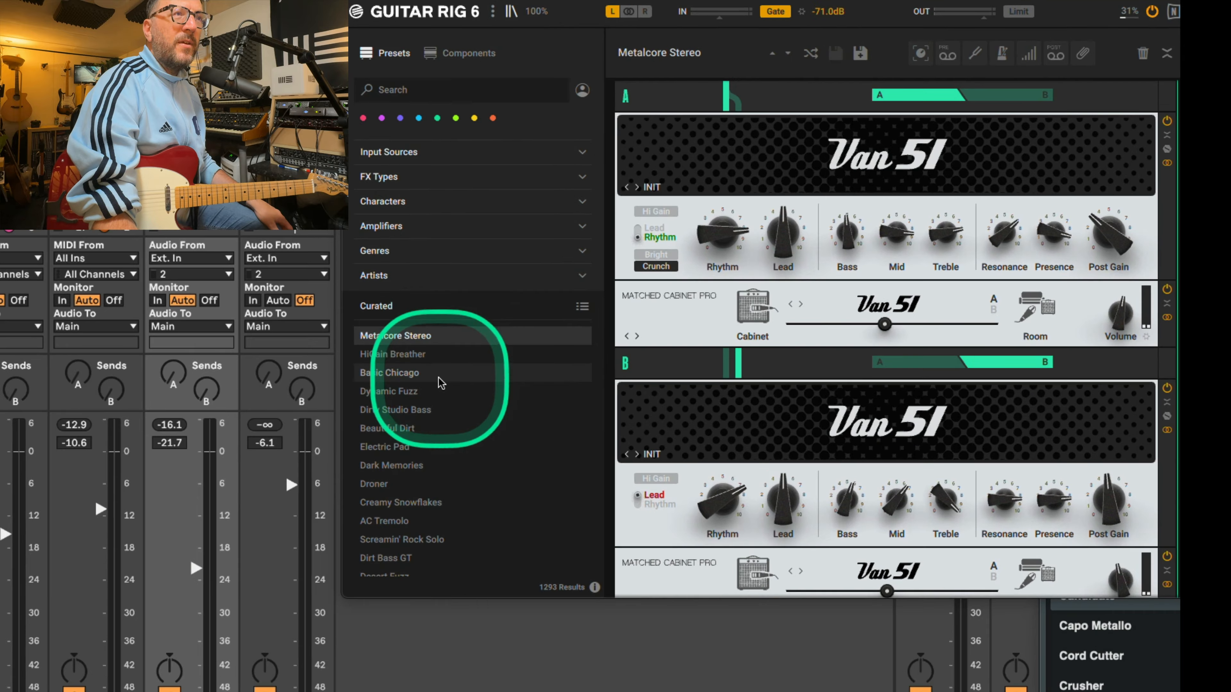
left_click(769, 307)
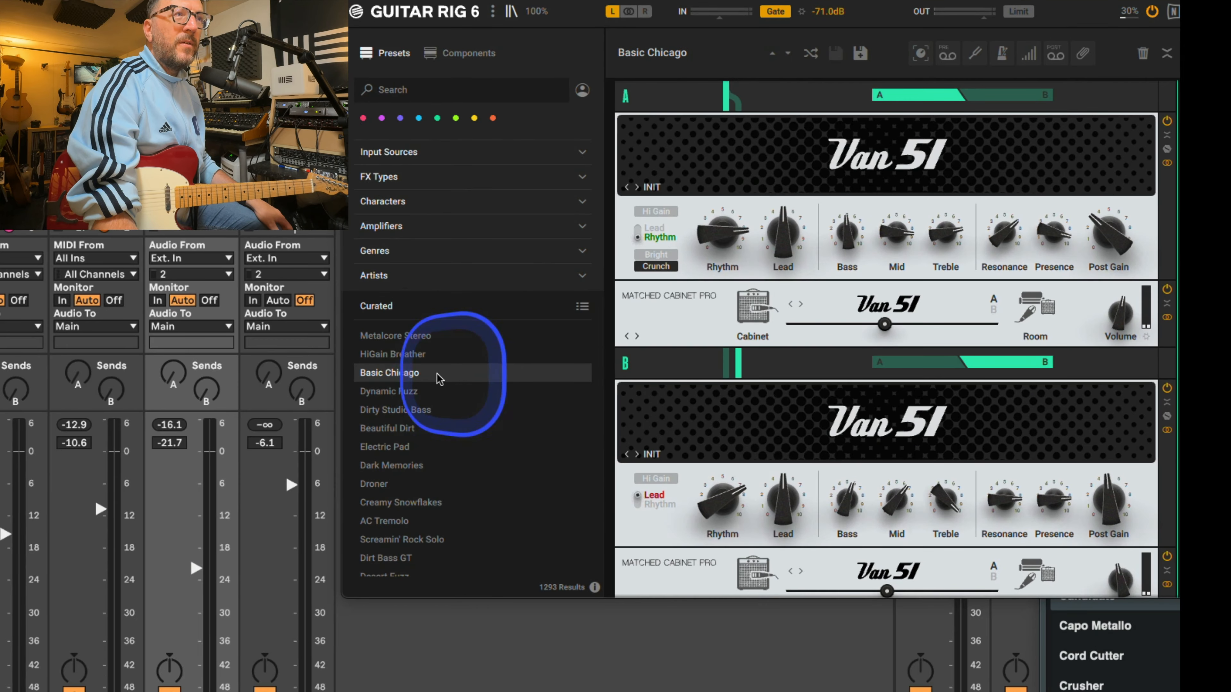
left_click(438, 378)
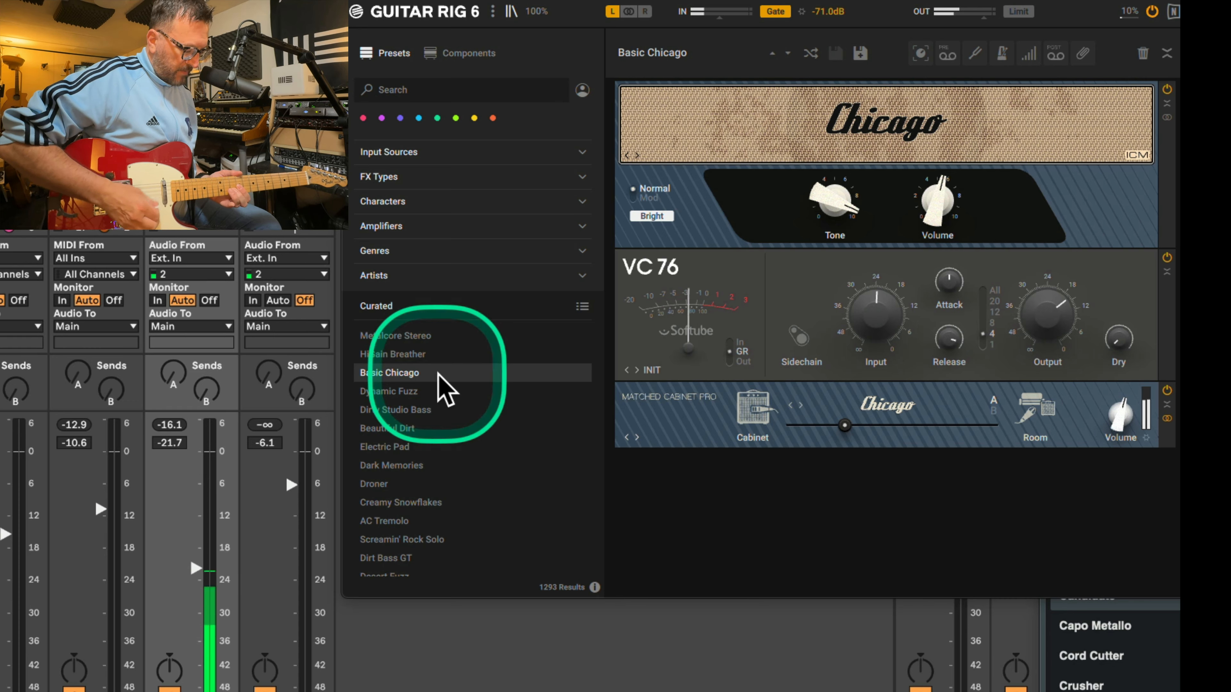
- Record a new eight-bar guitar clip into the sixth slot of the 4 Audio track with the synth and drums playing
left_click(594, 103)
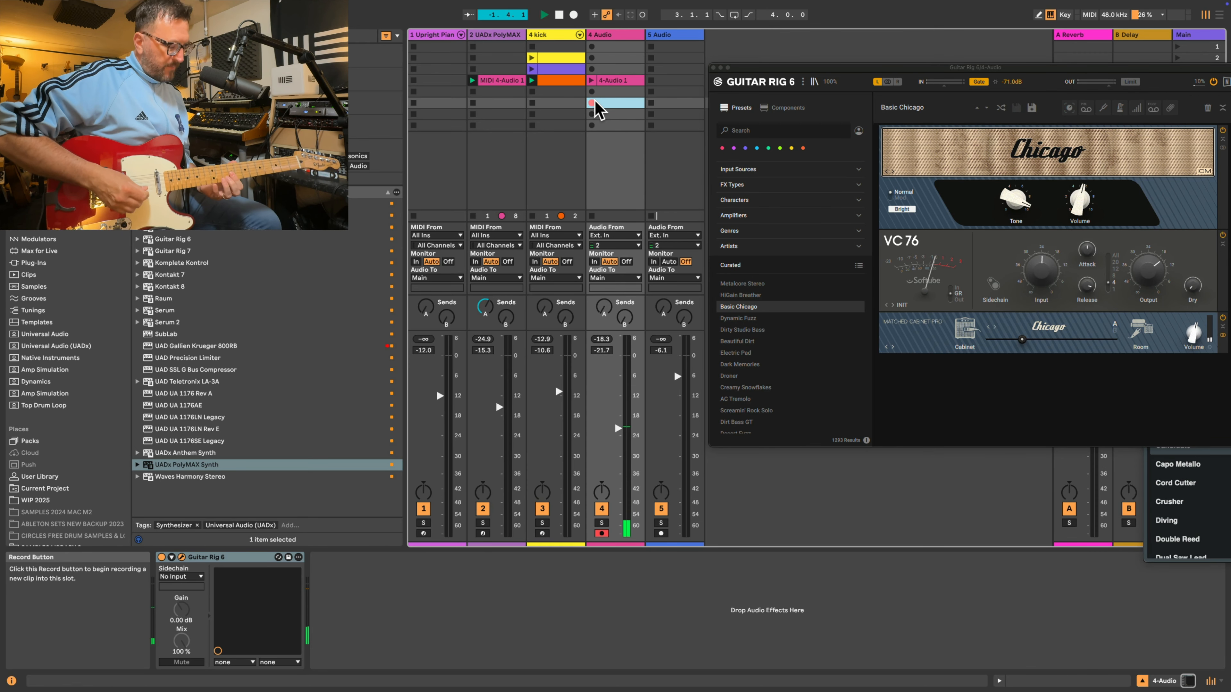
left_click(593, 103)
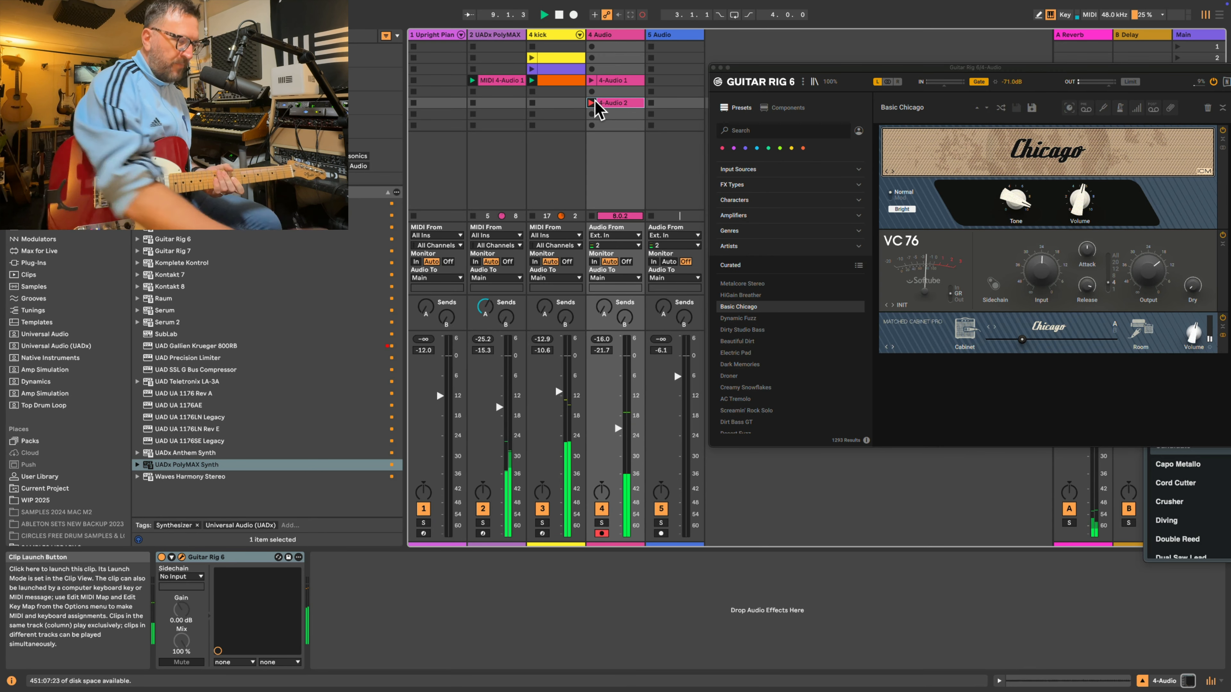
left_click(592, 103)
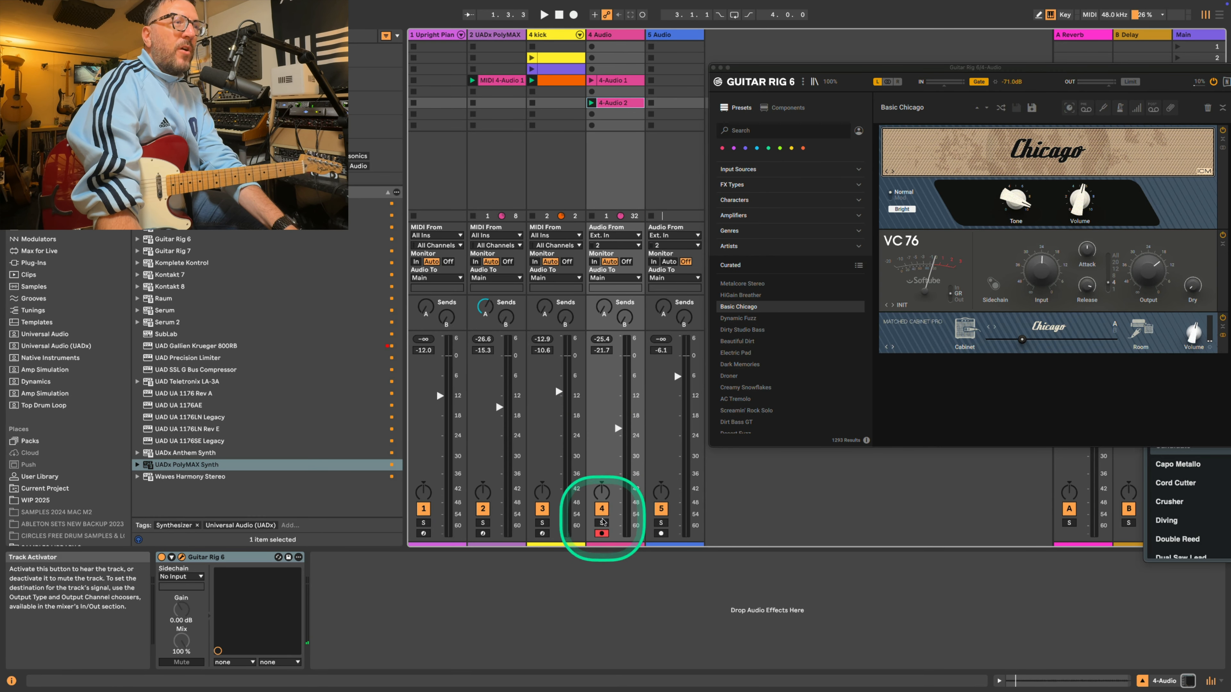
- Solo the guitar track, loop the new 4-Audio 2 clip from 5.1.1 to its end and crop the sample to that selection
left_click(602, 522)
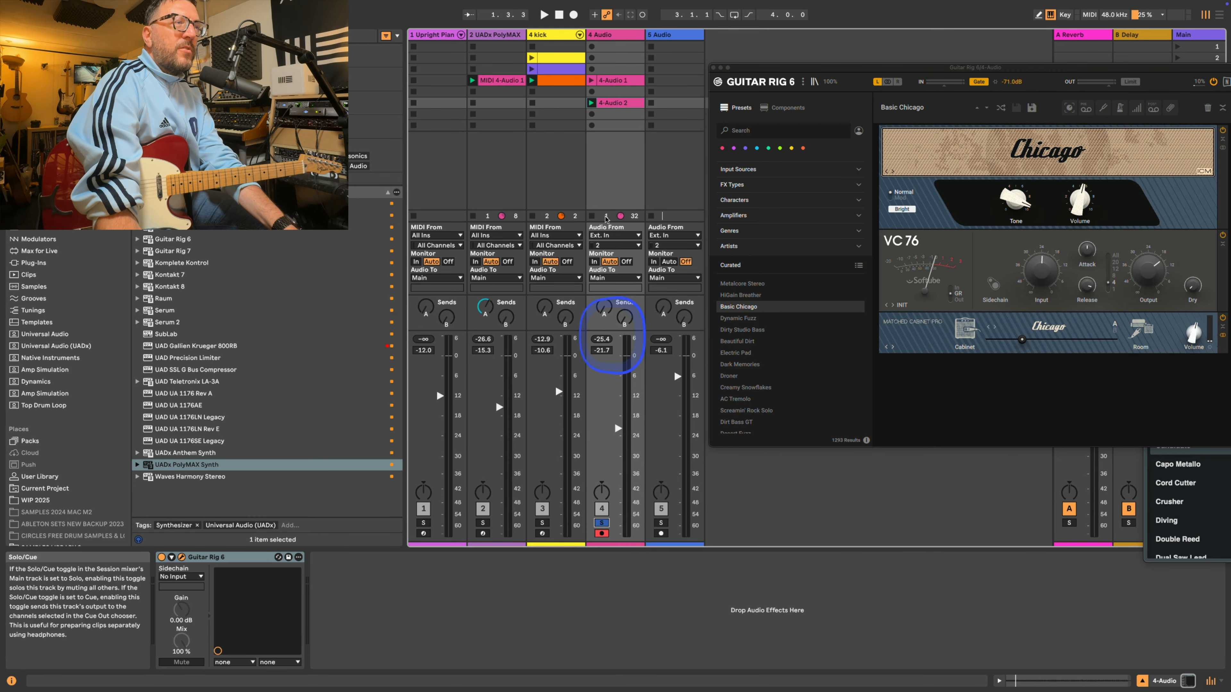
left_click(611, 99)
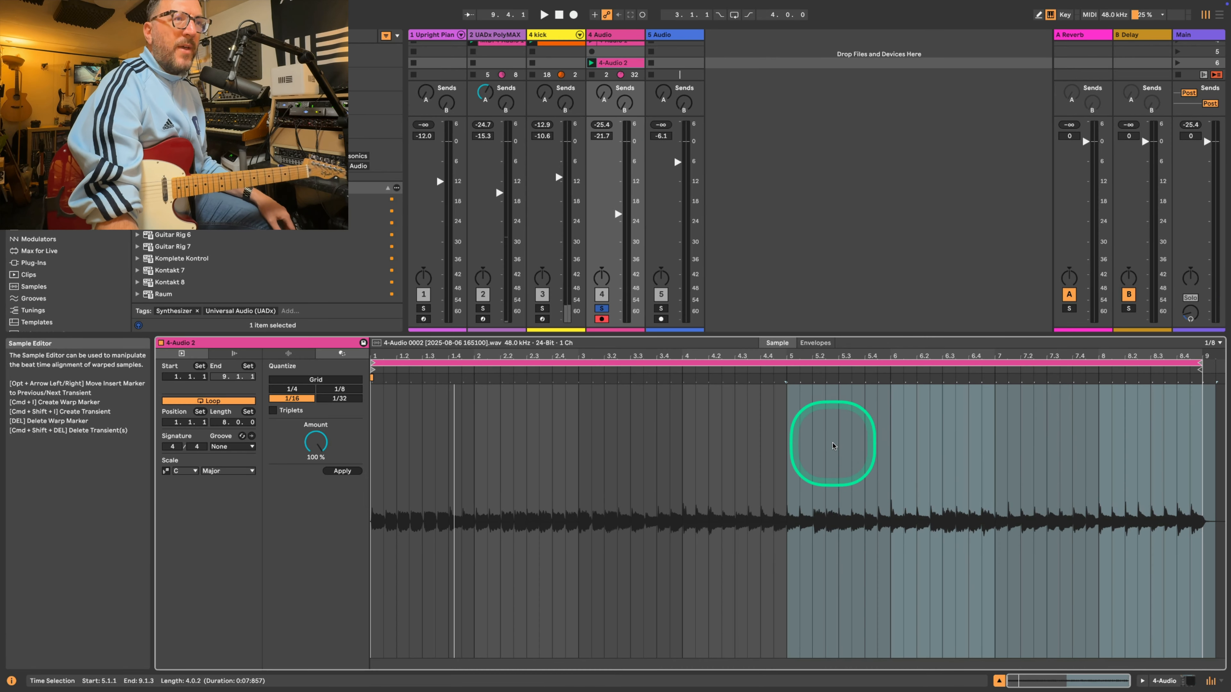
key("super+l")
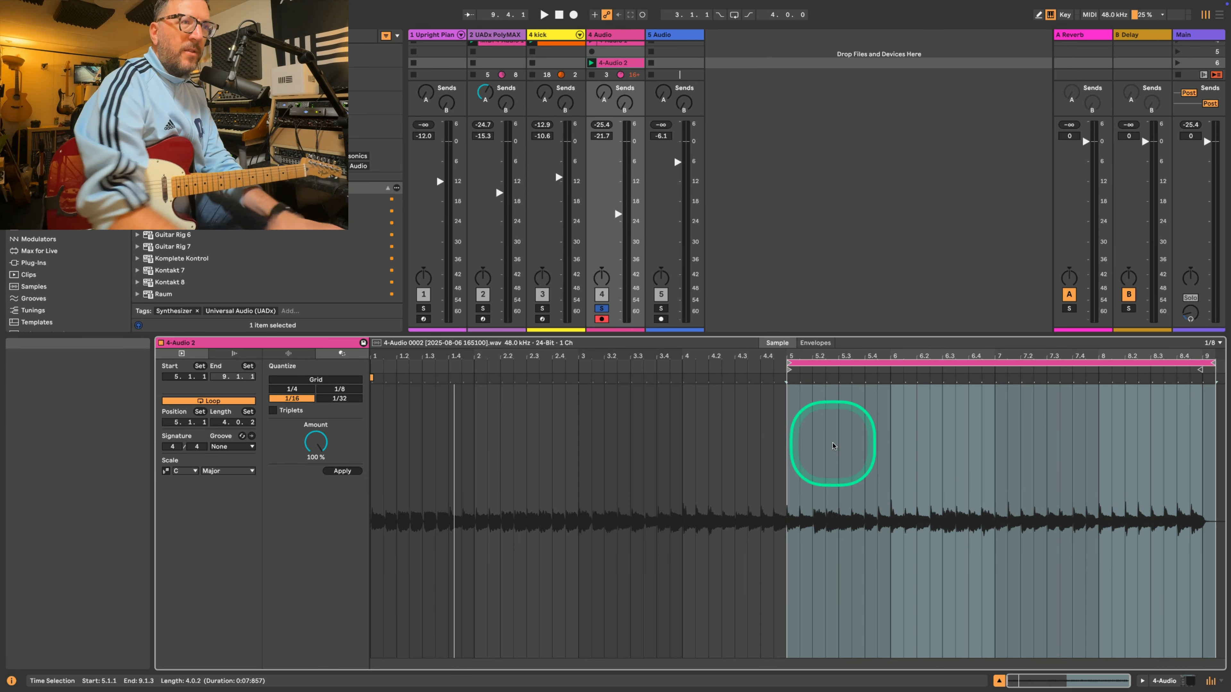
right_click(938, 362)
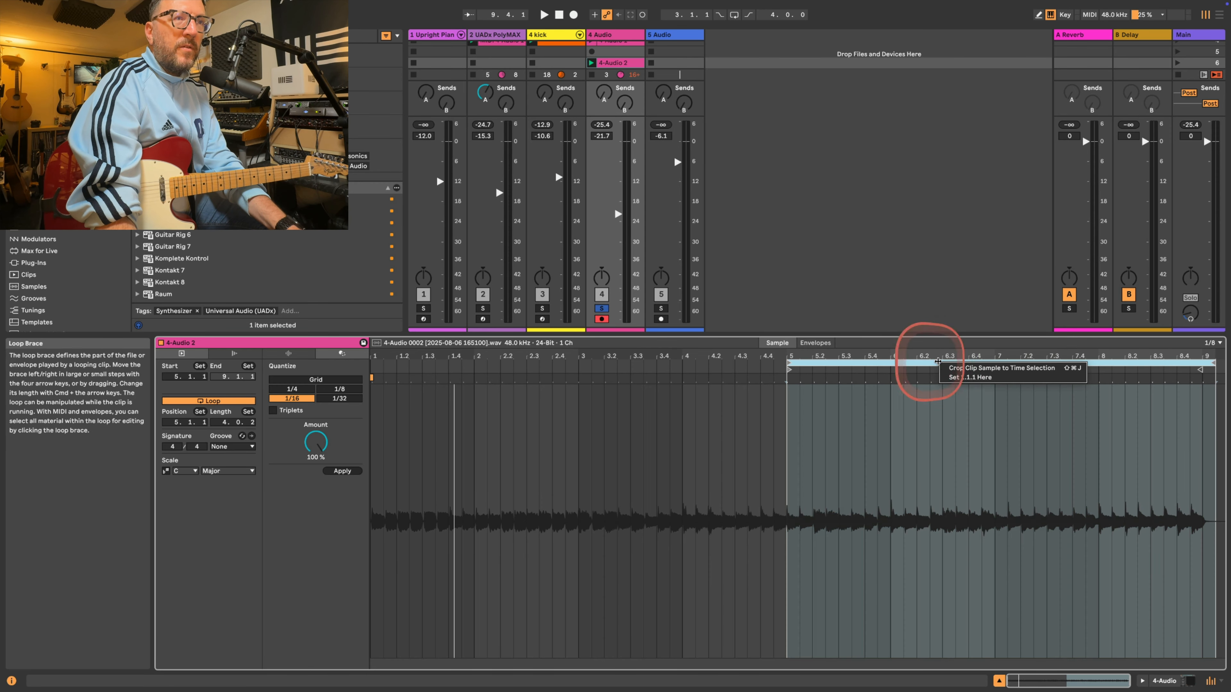
left_click(968, 367)
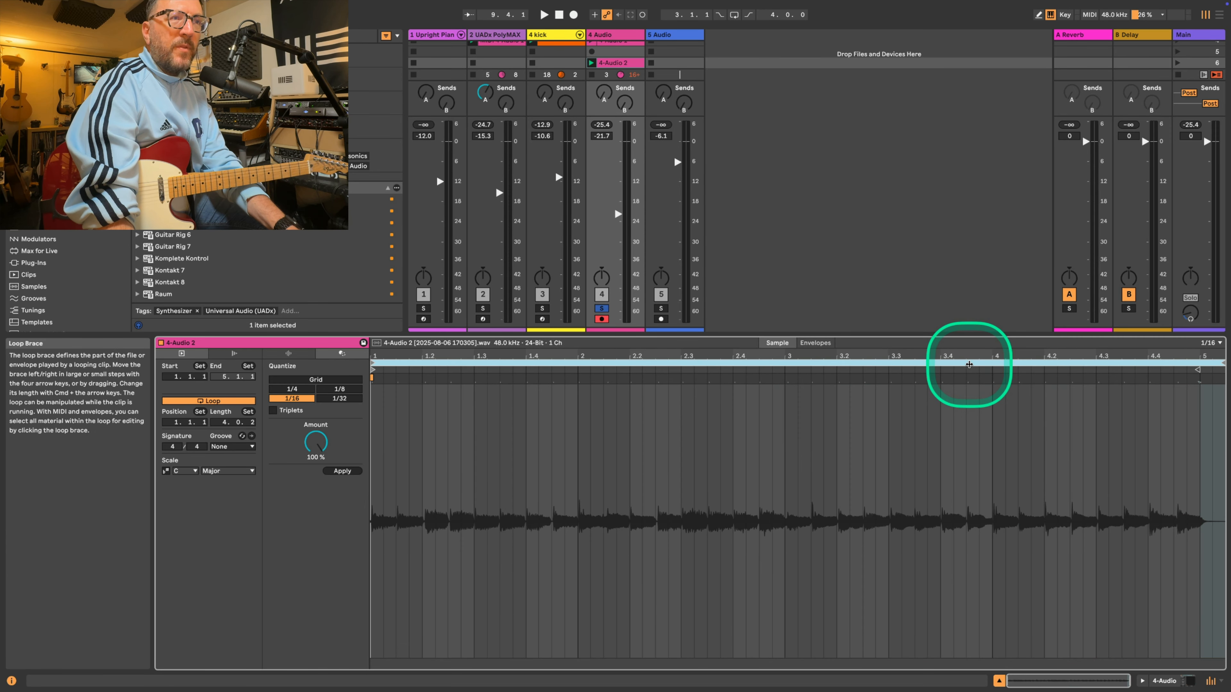
- Play back the cropped guitar clip and quantize all of it to a 1/16 grid at 100%
left_click(970, 364)
key("space")
key("space")
scroll(551, 458, "up", 5)
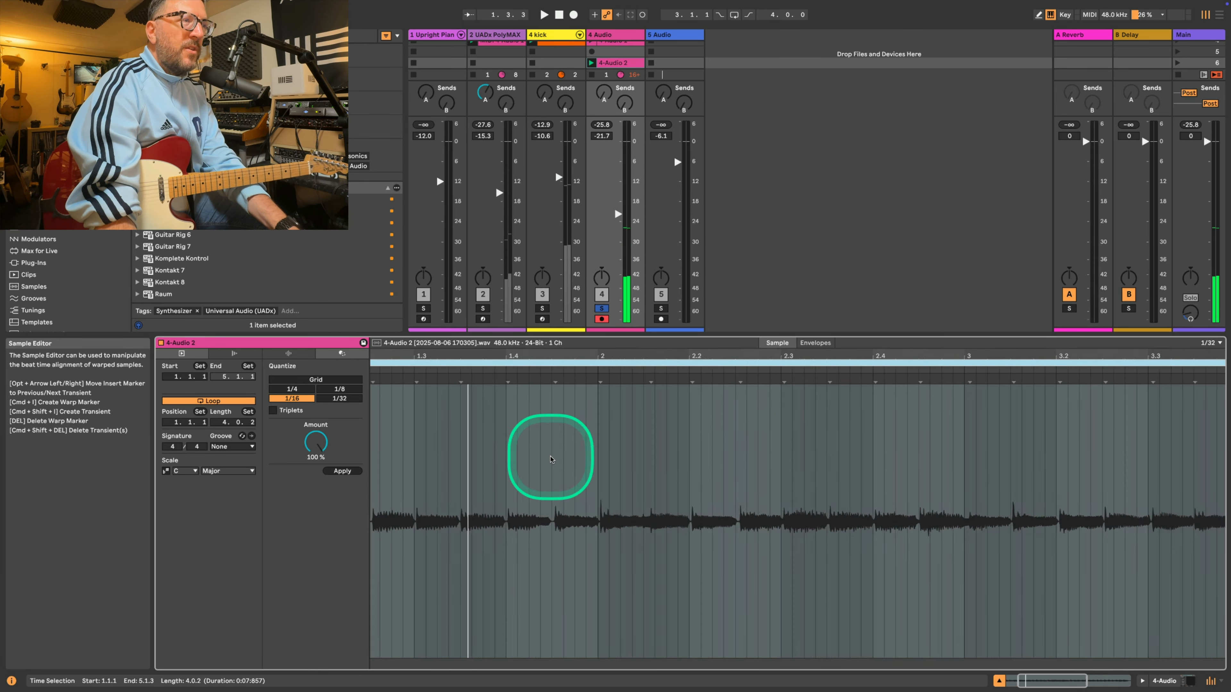
scroll(551, 459, "down", 5)
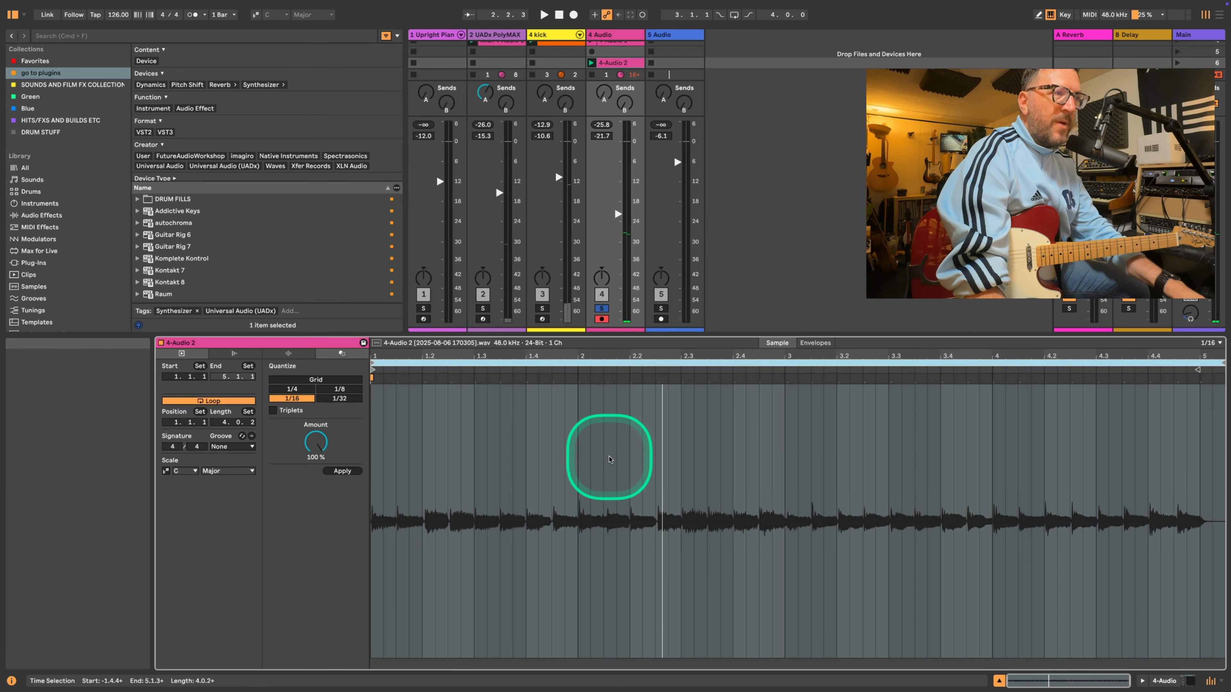
key("super+a")
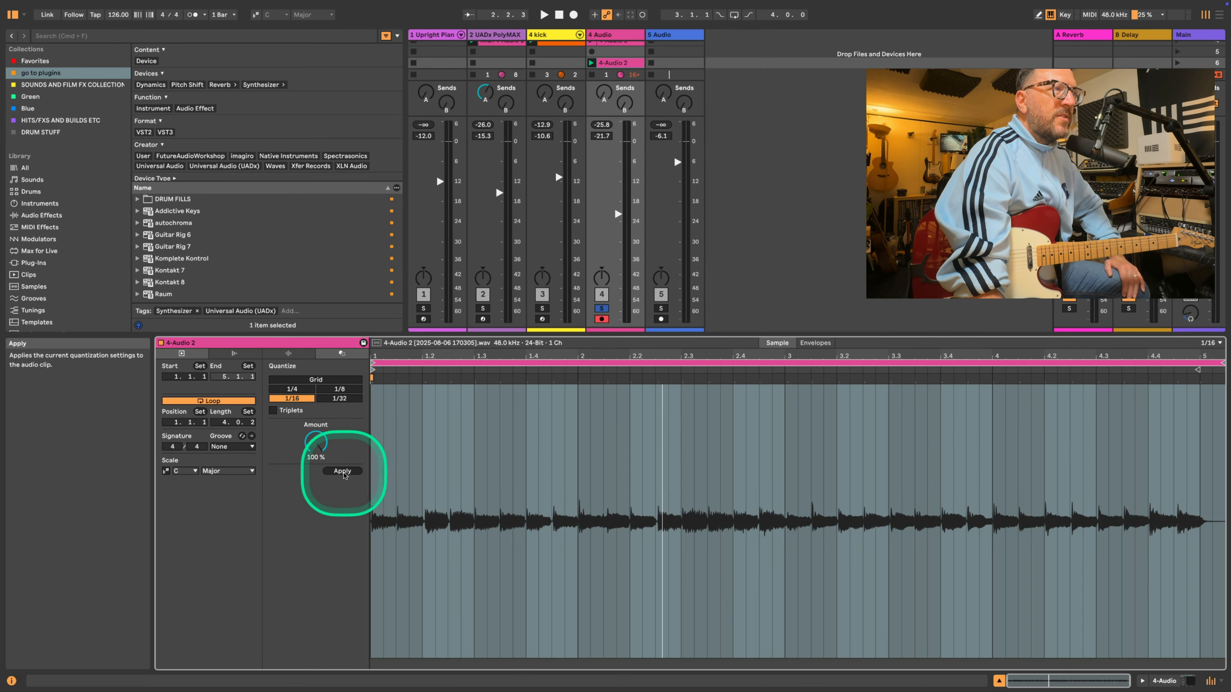
left_click(343, 473)
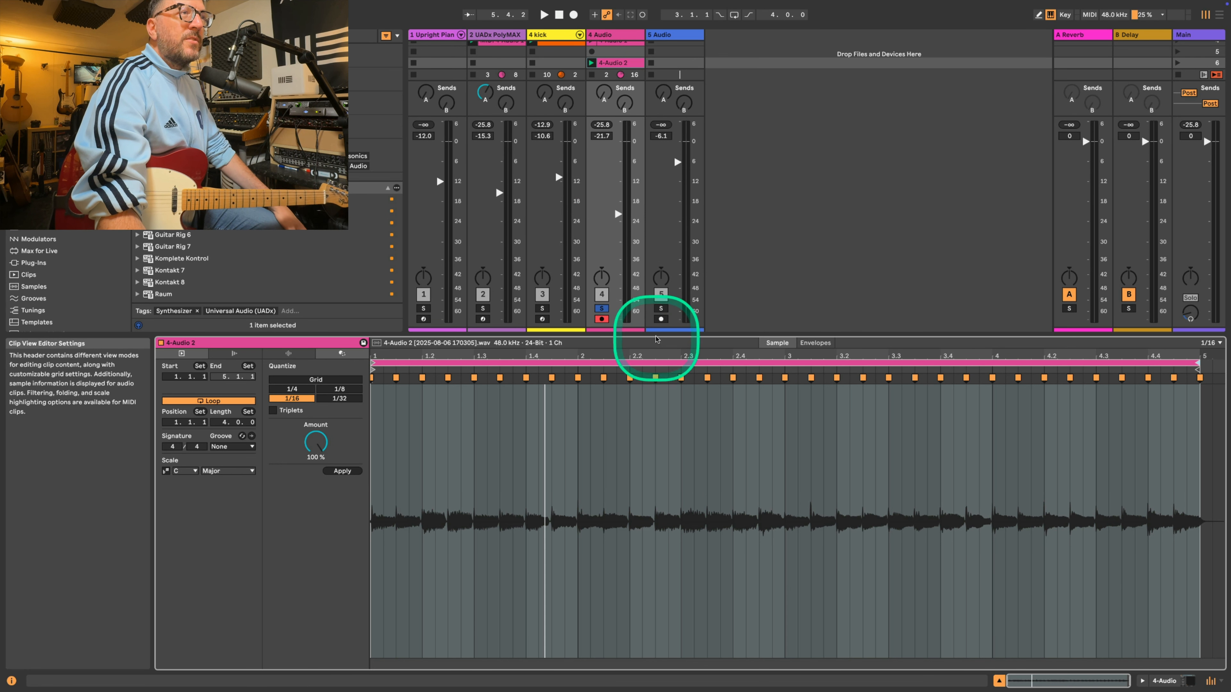
- Rename the quantized guitar clip as "two notes diads"
left_click_drag(656, 335, 658, 503)
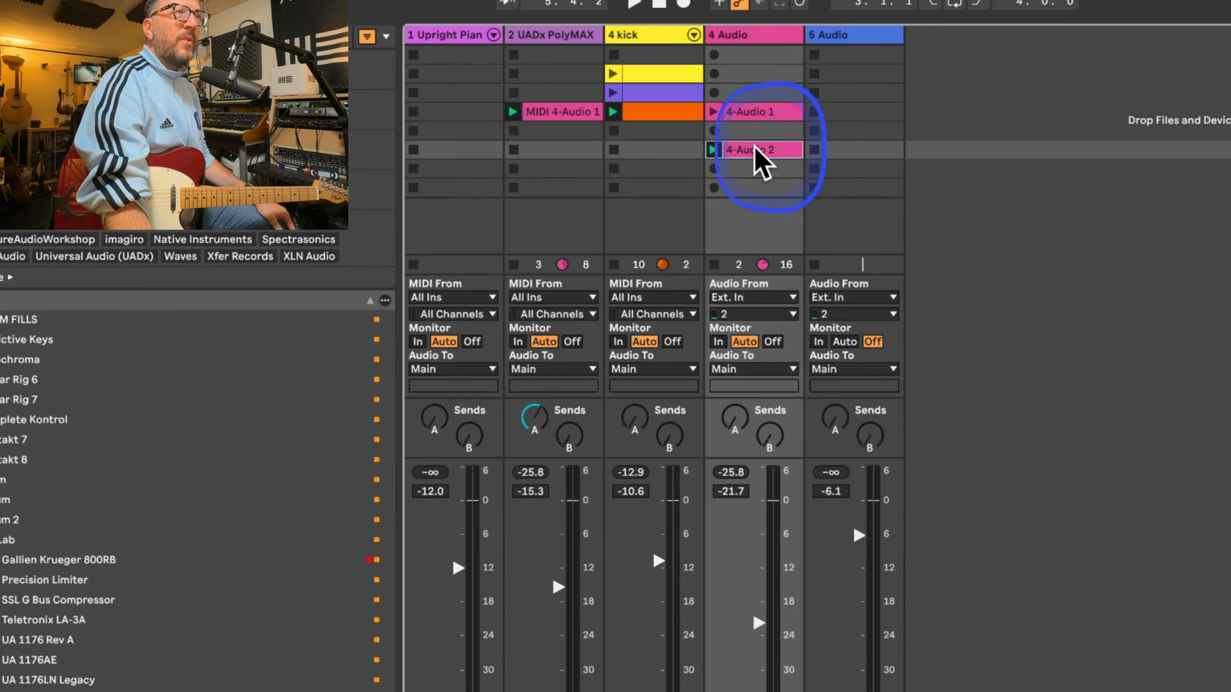
right_click(617, 102)
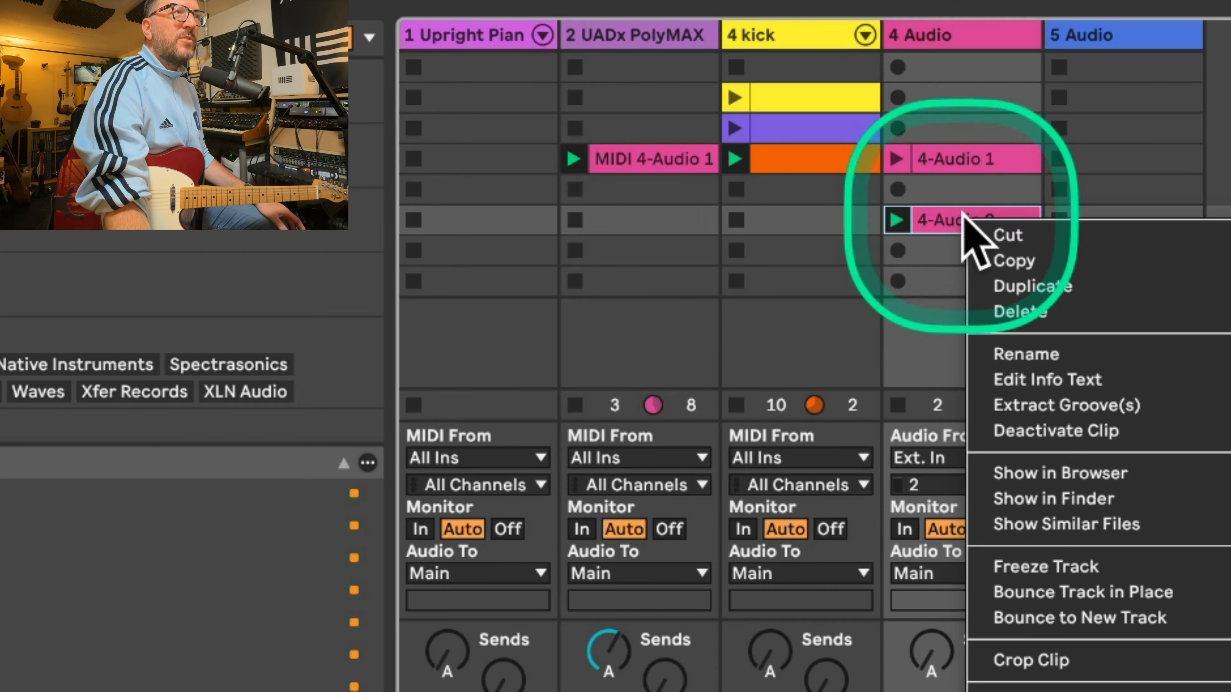
left_click(1024, 354)
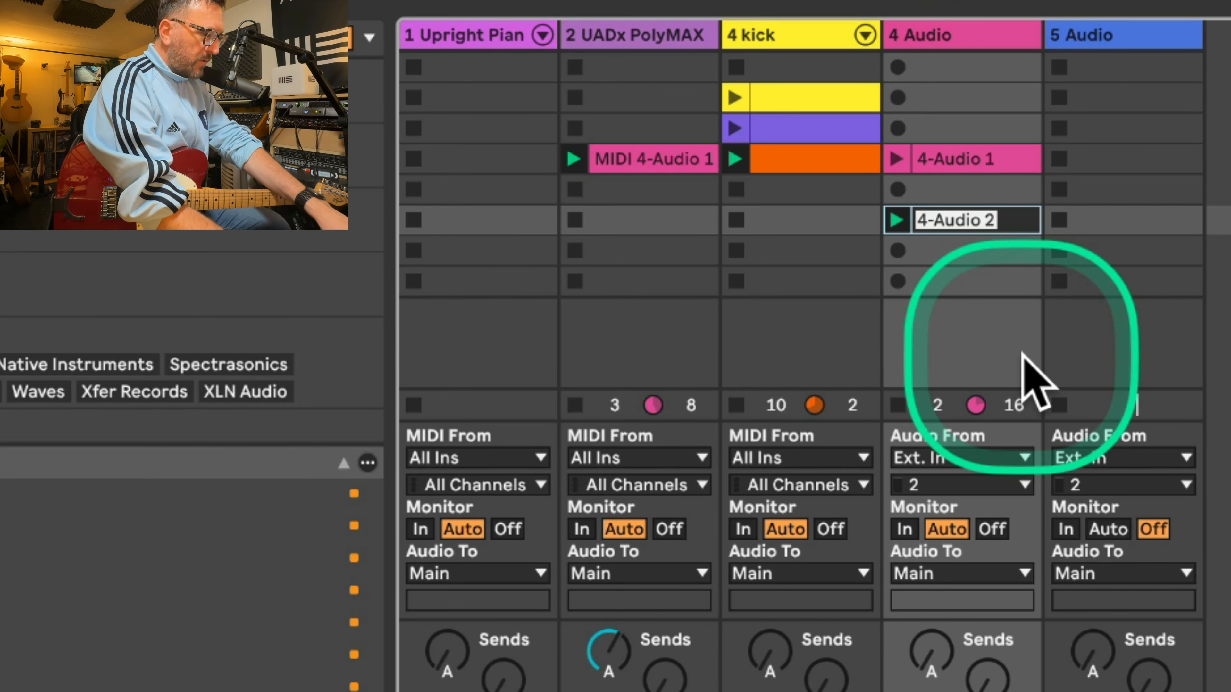
type("two")
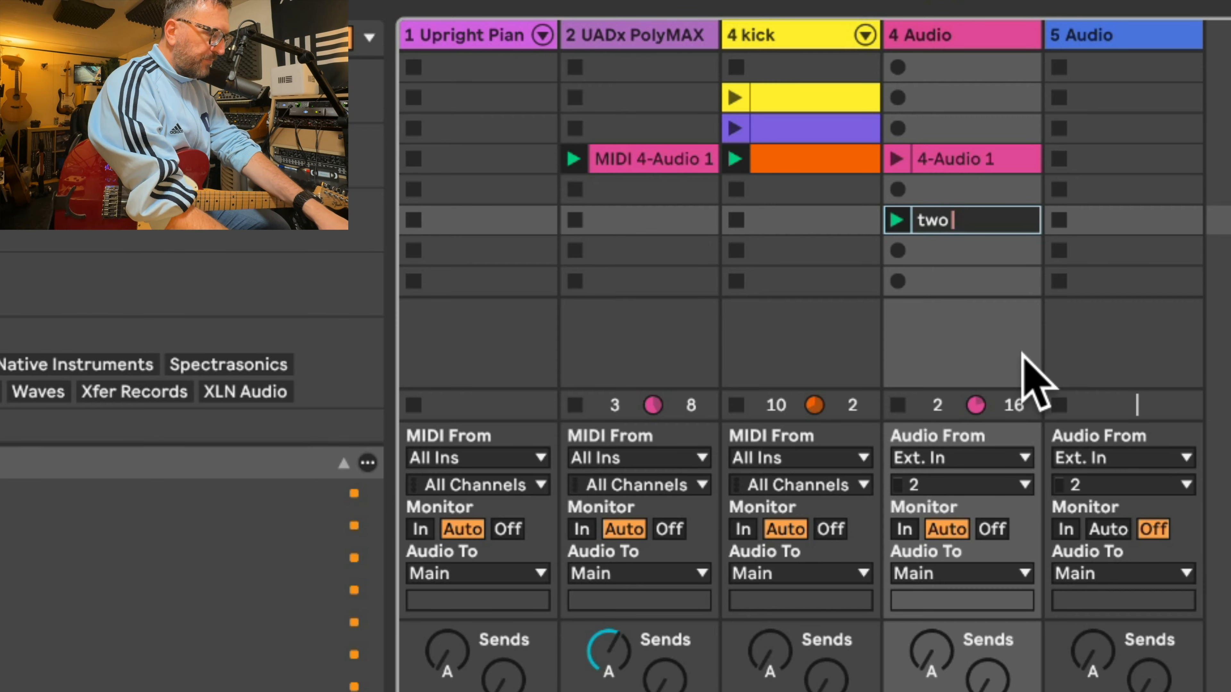
type(" notes diad")
key("Return")
- Convert the two notes diads clip to MIDI on the Upright Piano track as Harmony and fold the note editor
left_click_drag(948, 224, 453, 234)
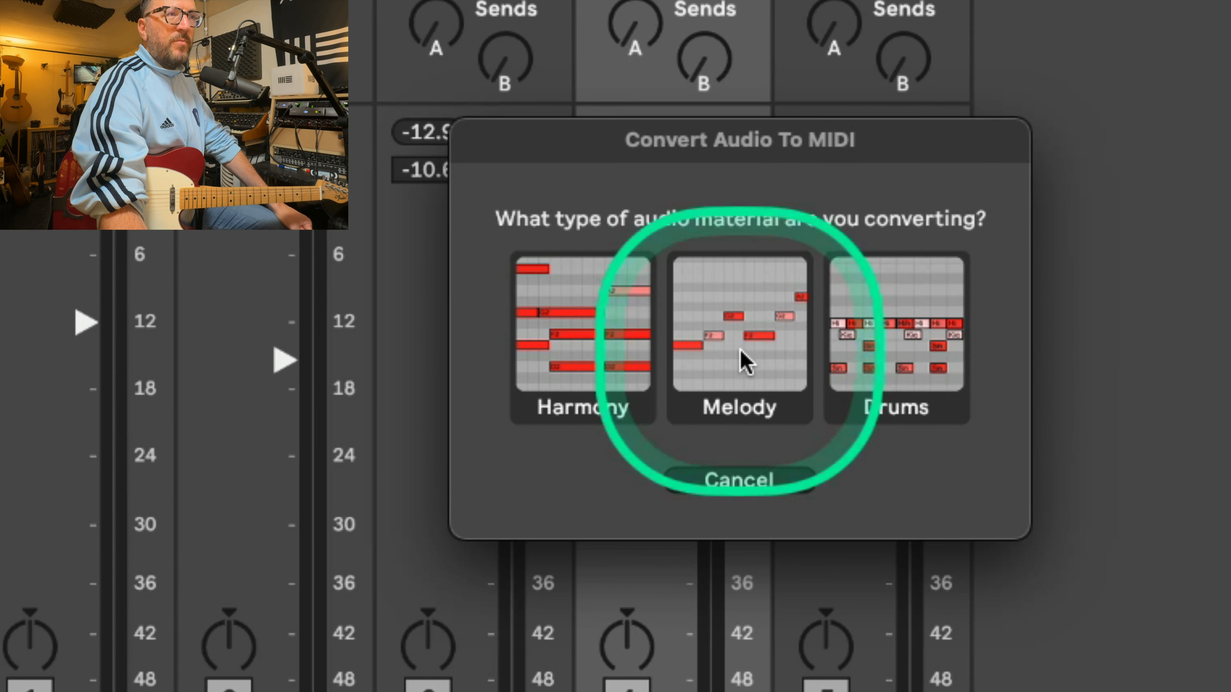
left_click(622, 335)
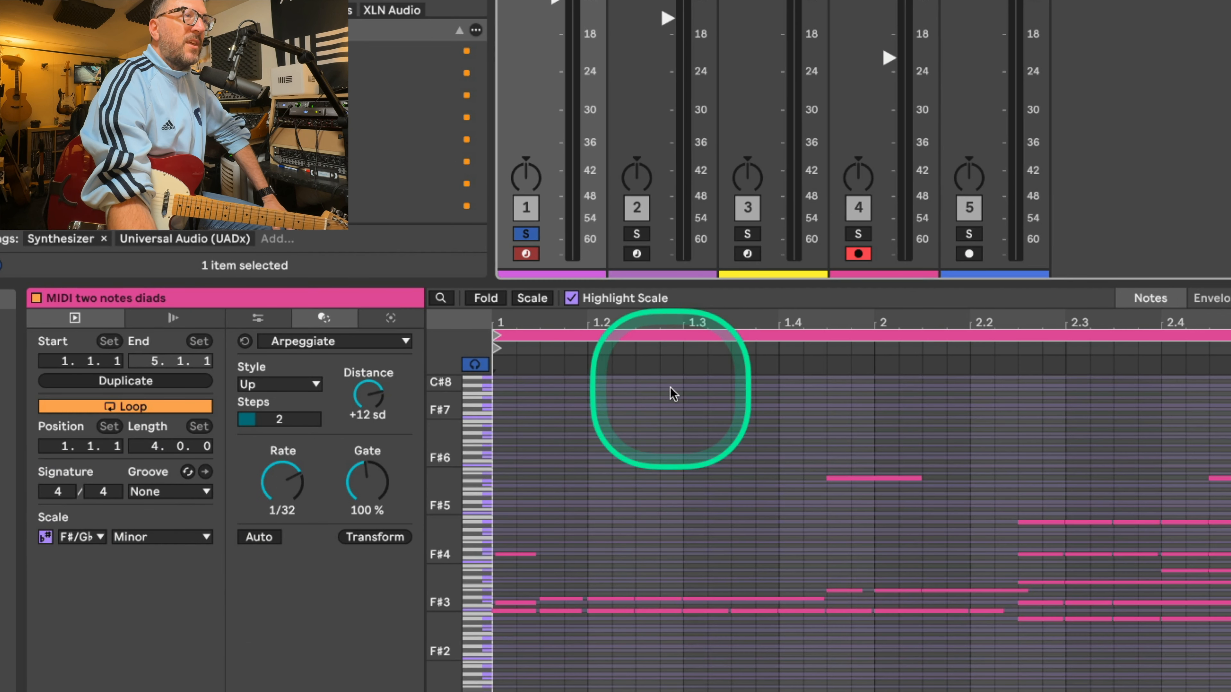
left_click(489, 301)
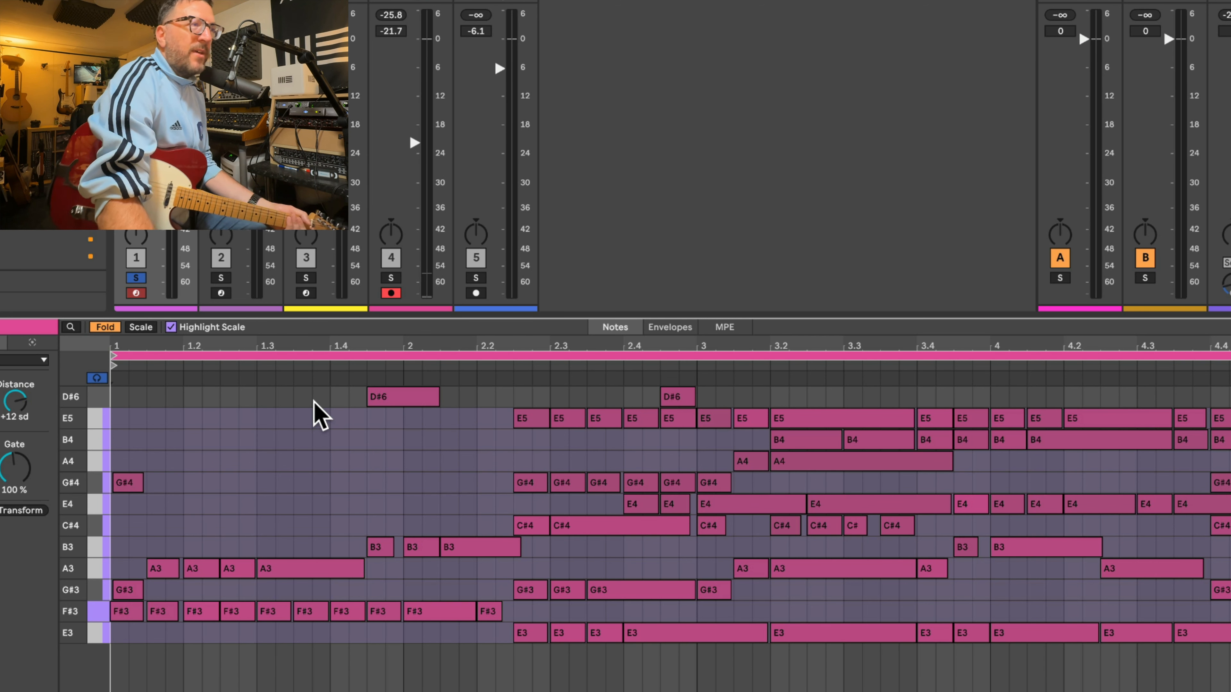
- Deactivate both D#6 notes in the converted piano clip and play it back
left_click(98, 399)
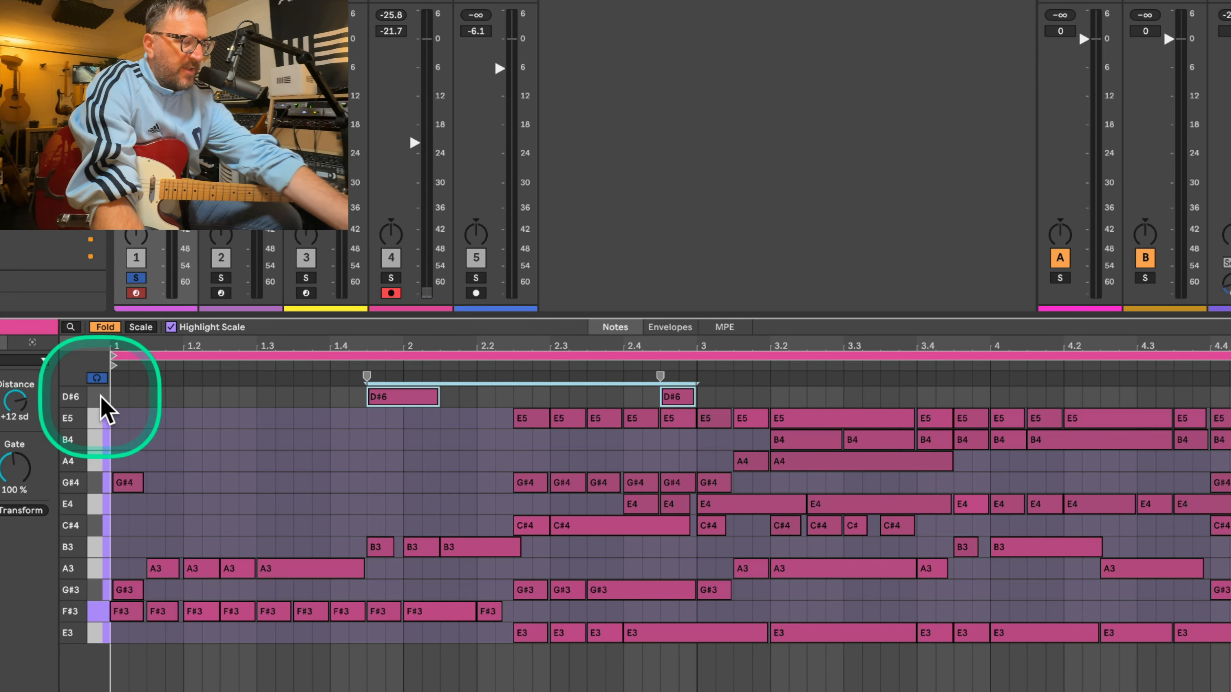
key("0")
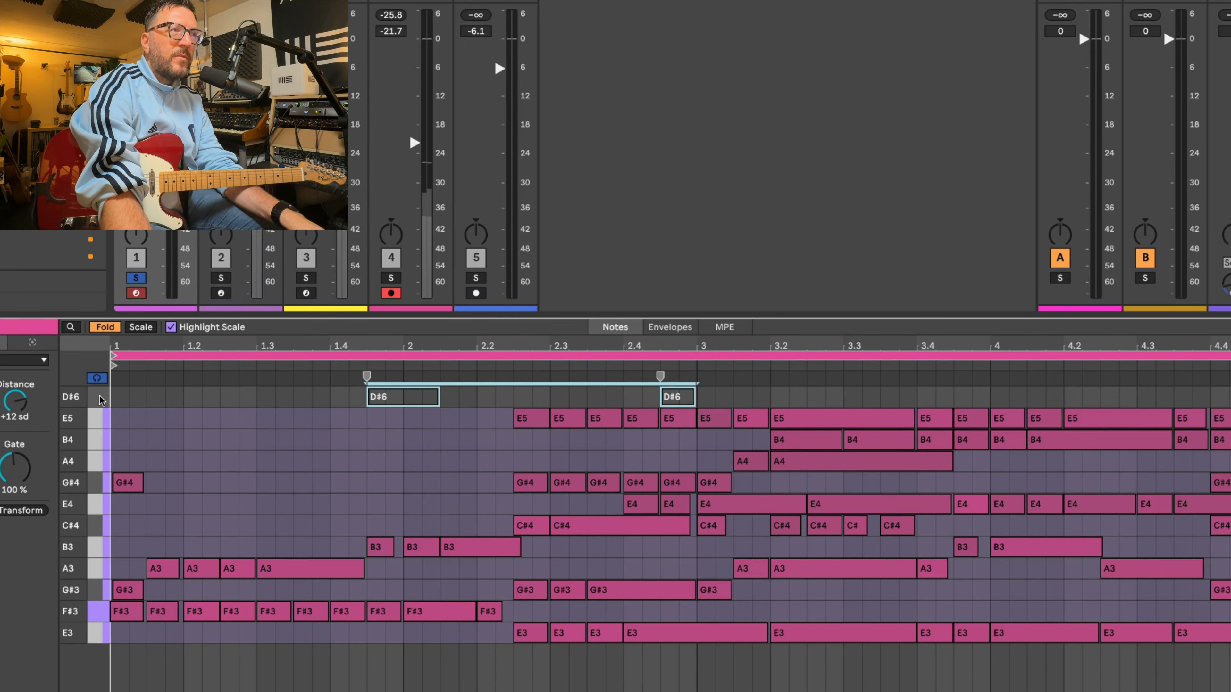
left_click(204, 345)
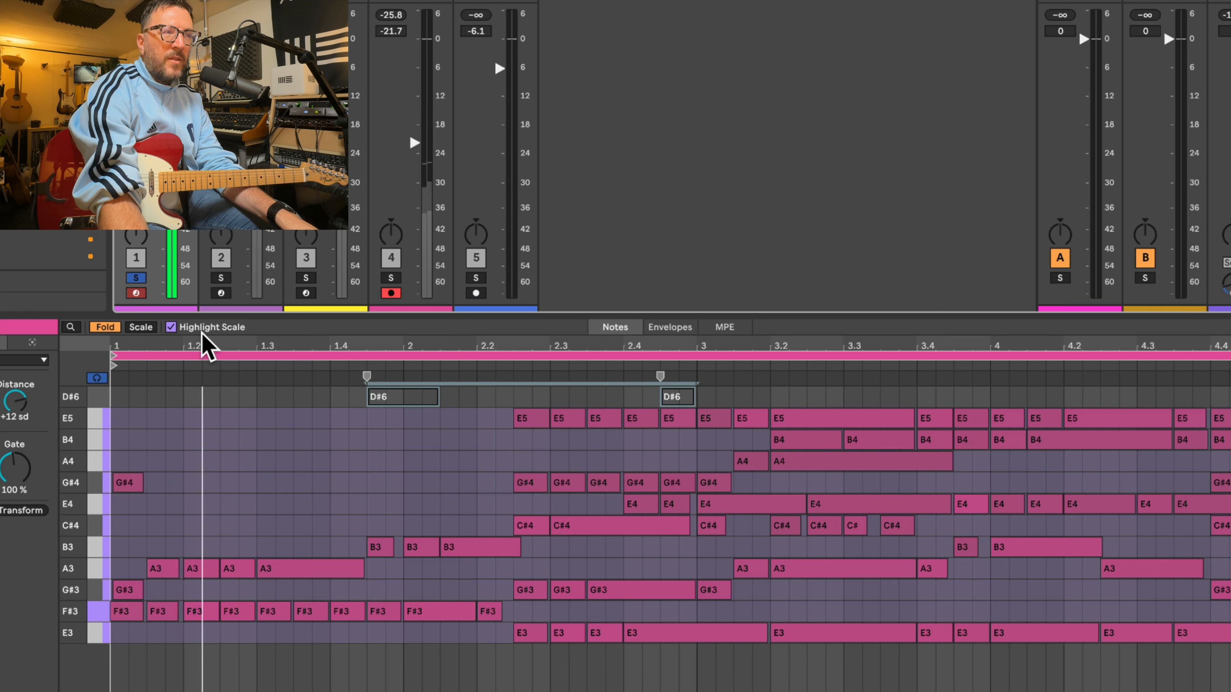
key("space")
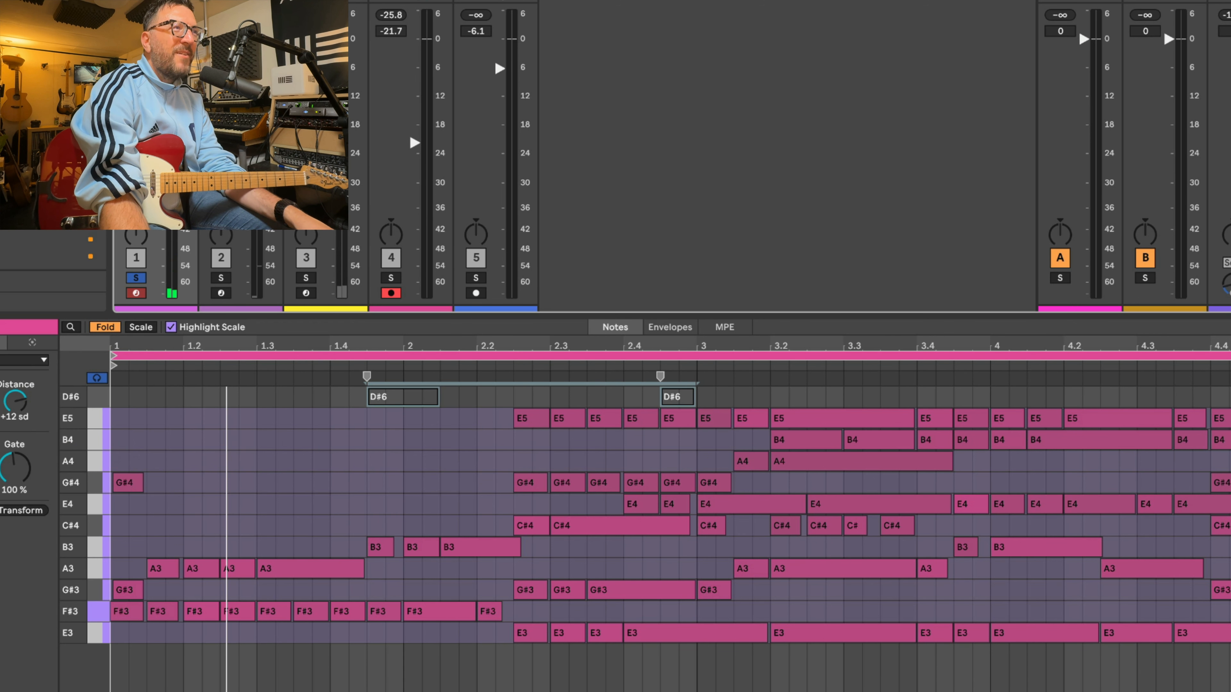
- Duplicate the MIDI two notes diads clip into the slot below and colour the copy yellow
left_click_drag(274, 314, 275, 421)
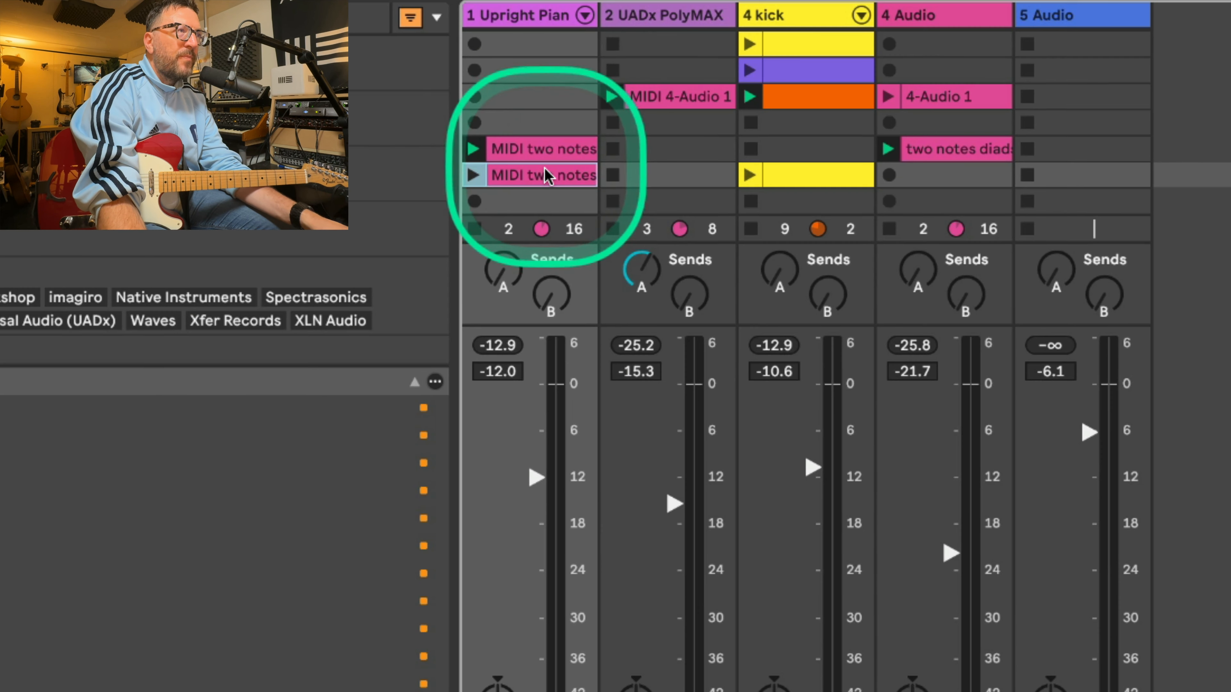
right_click(165, 16)
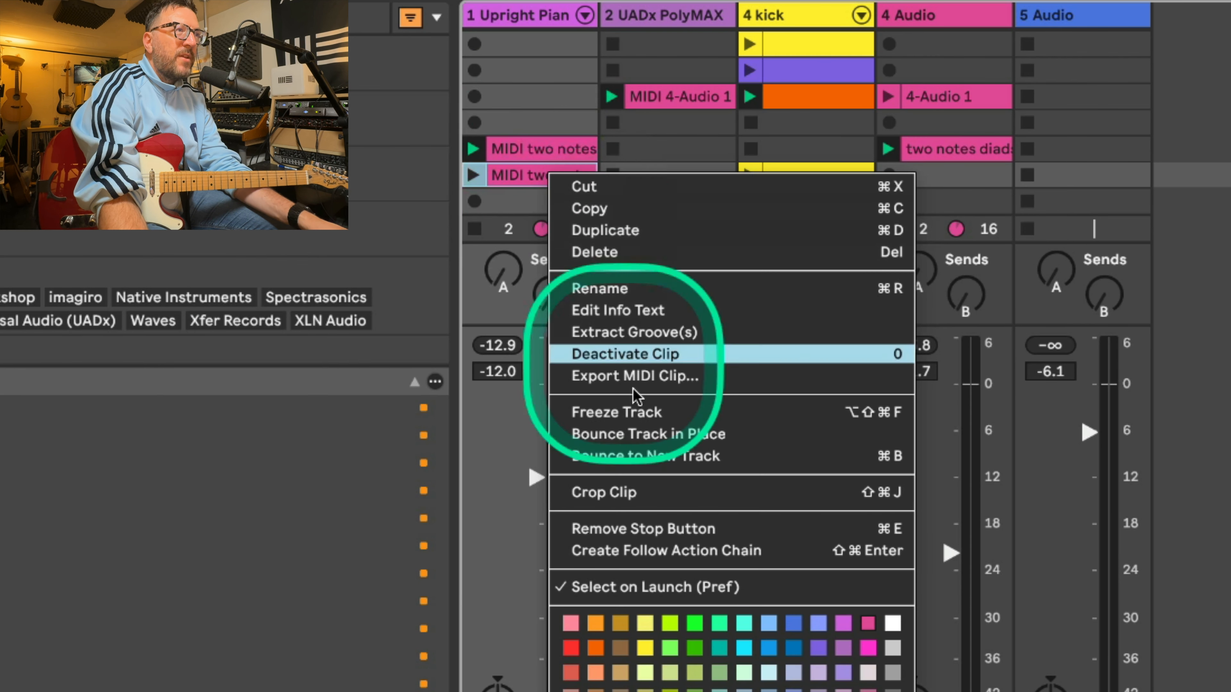
left_click(645, 648)
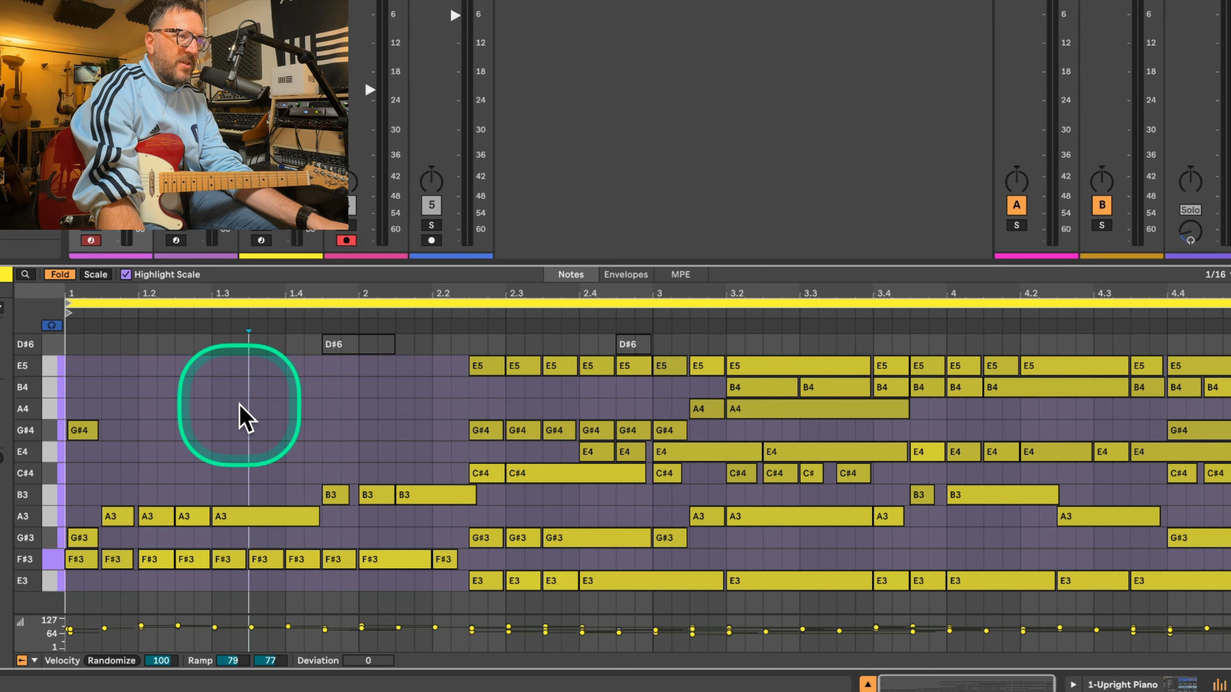
- Transpose all notes of the yellow piano clip down one octave and play it back
key("super+a")
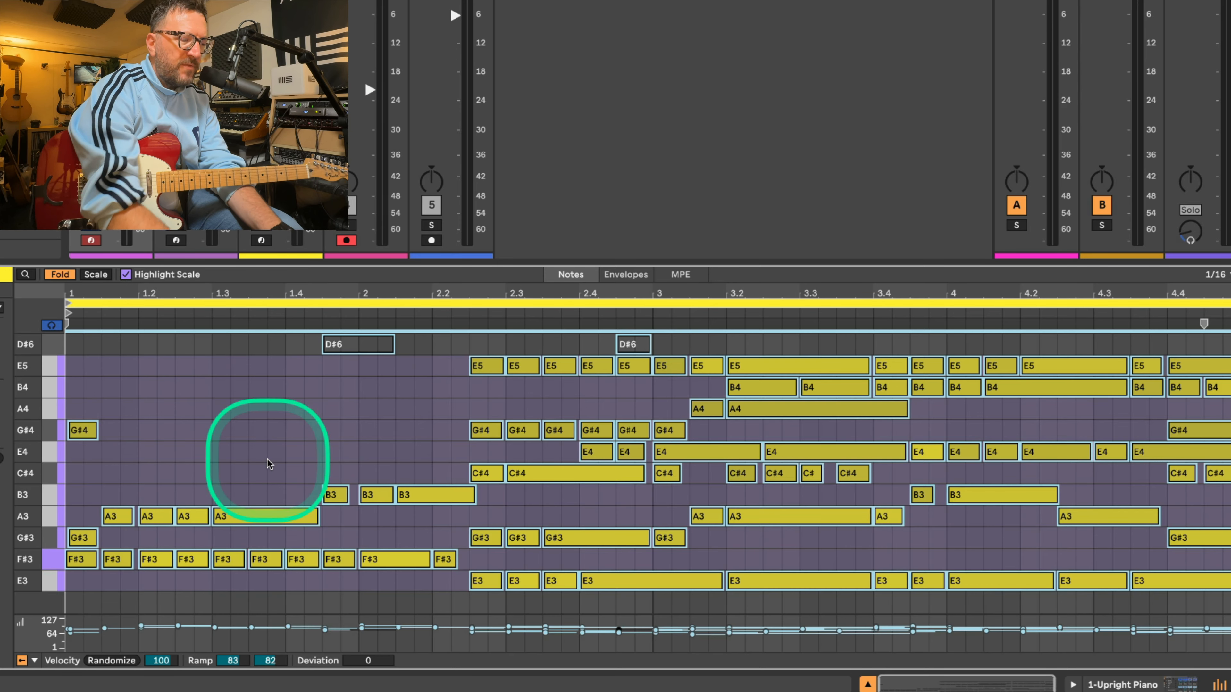
key("shift+Down")
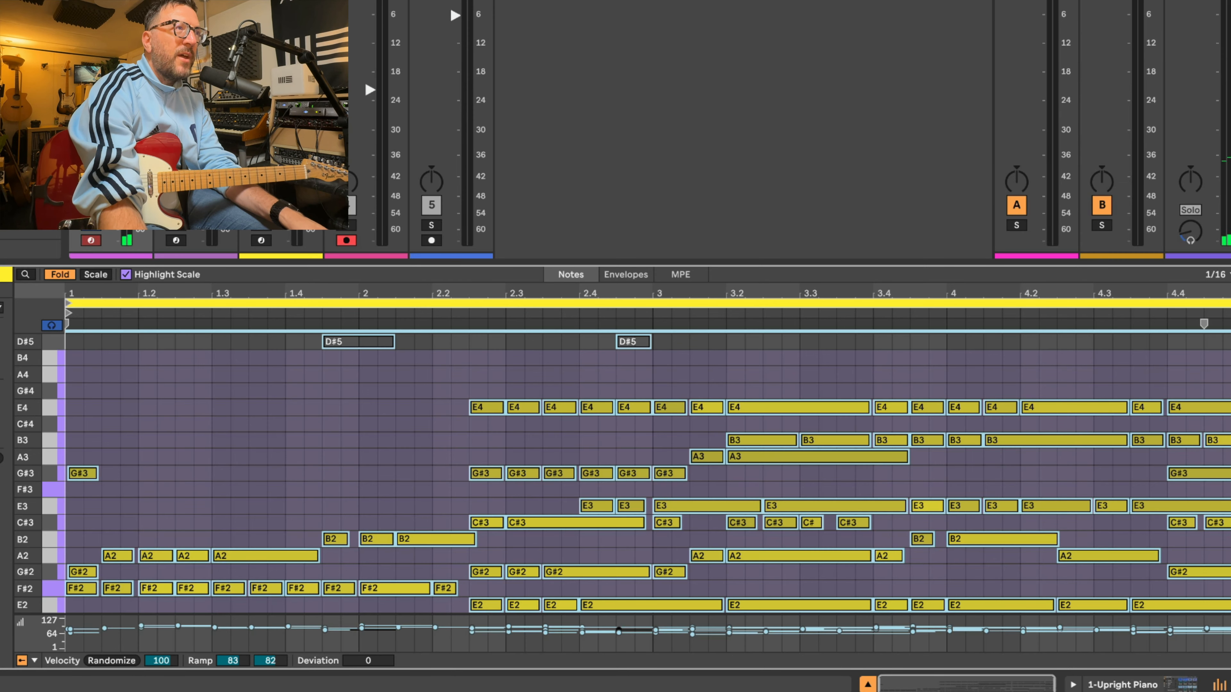
key("space")
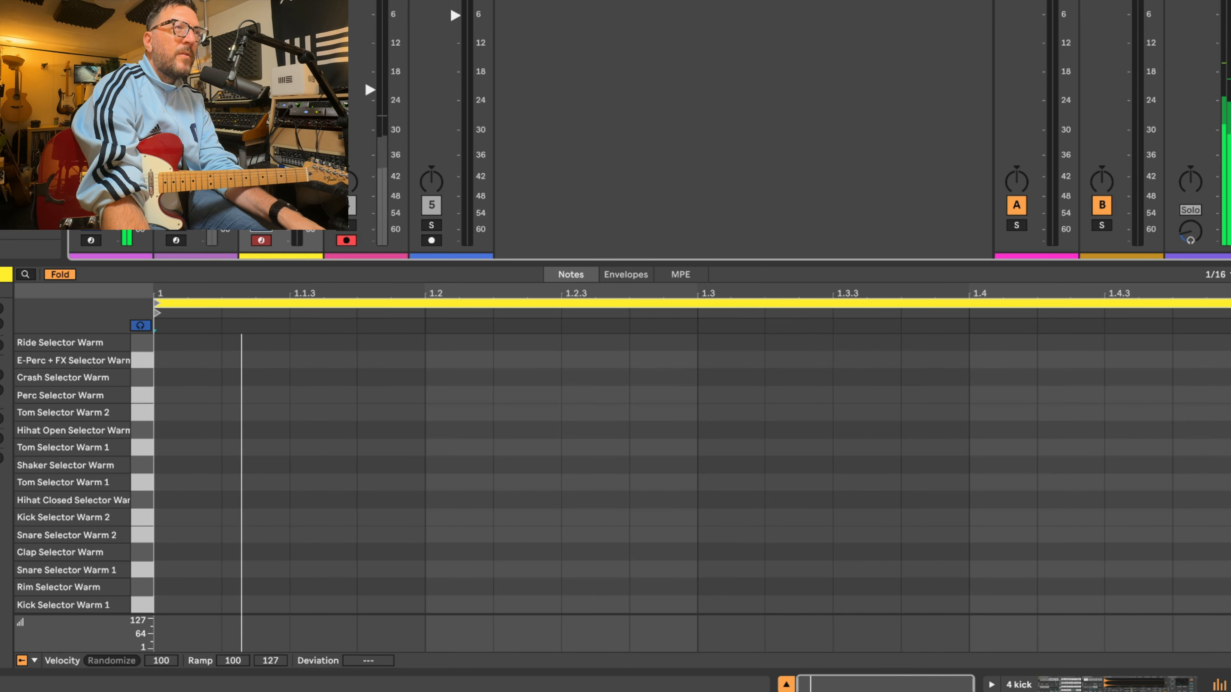
- Launch the orange drum clip on the kick track to accompany the transposed piano clip
key("space")
key("Down")
key("Return")
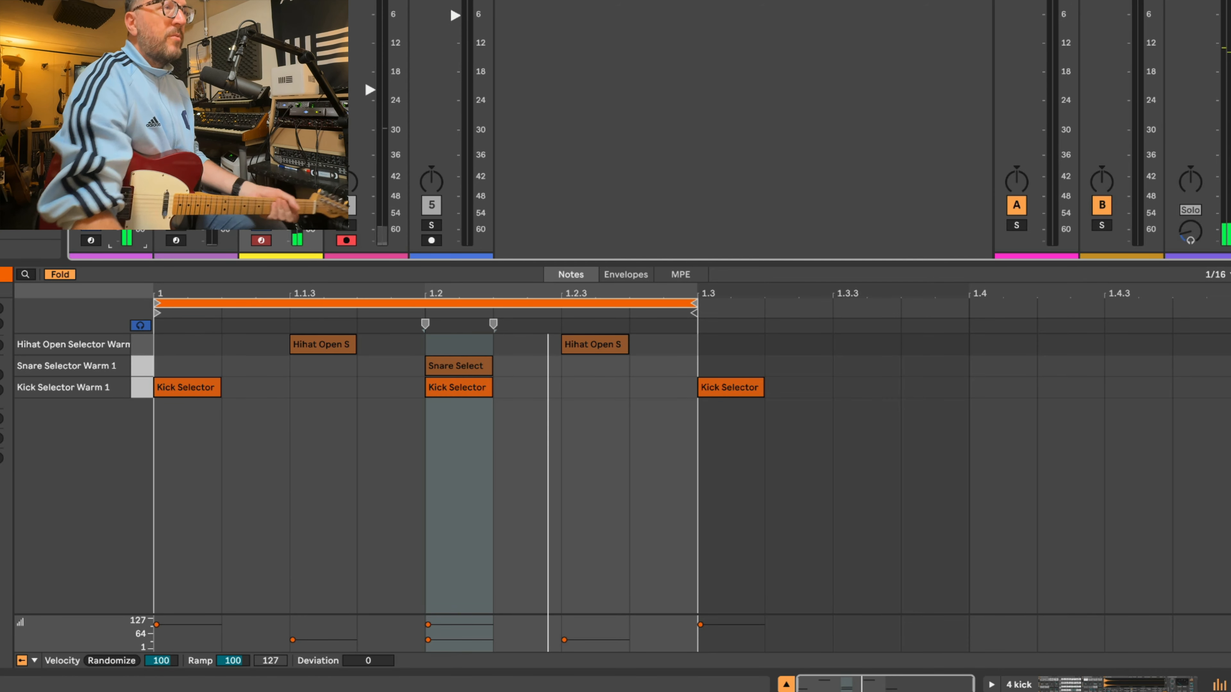
- Deactivate every note in the yellow piano clip and start playback with the drums
double_click(110, 49)
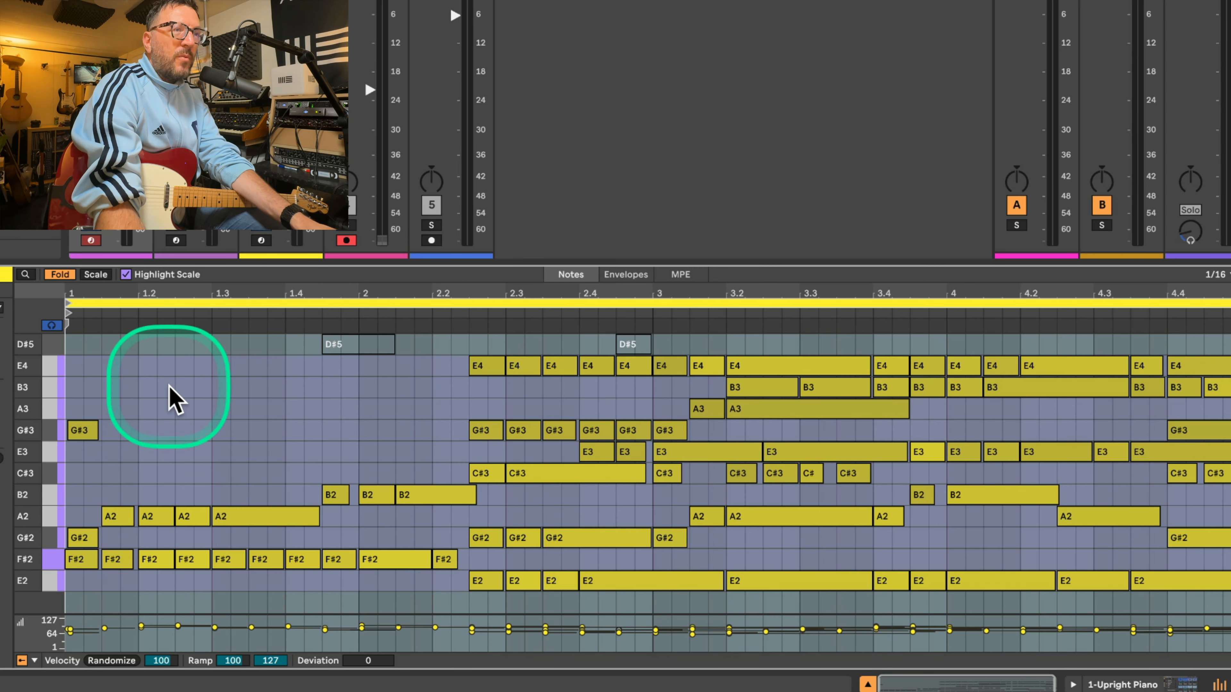
key("super+a")
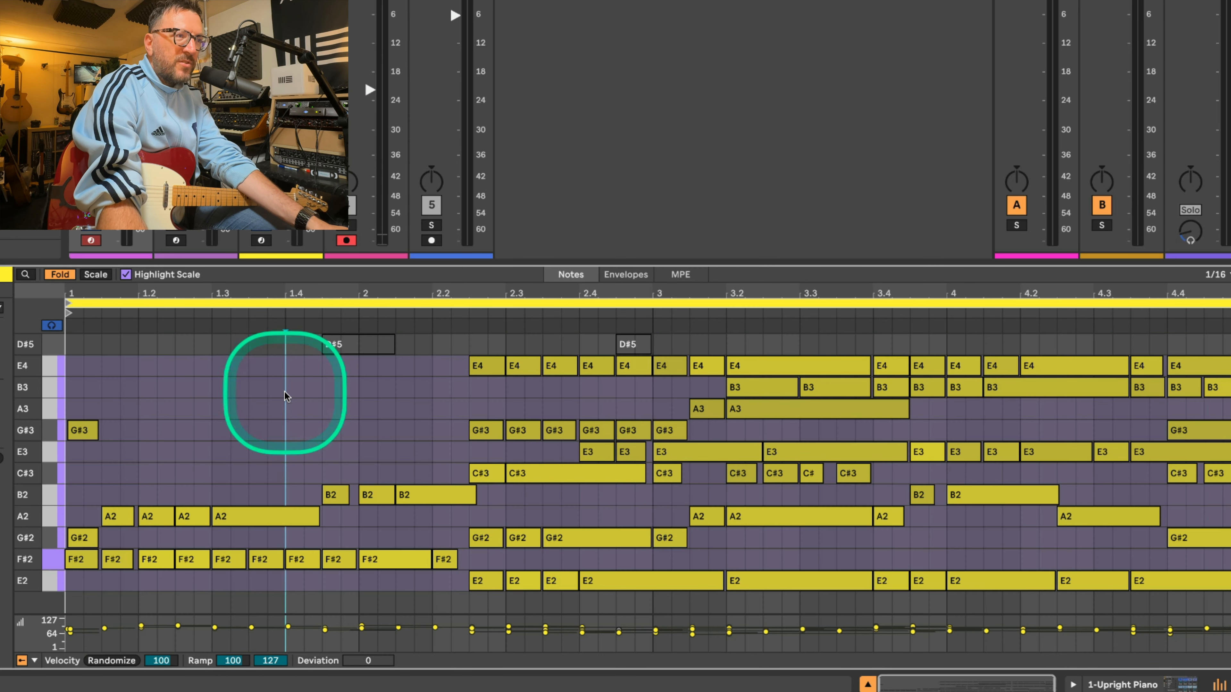
left_click(291, 405)
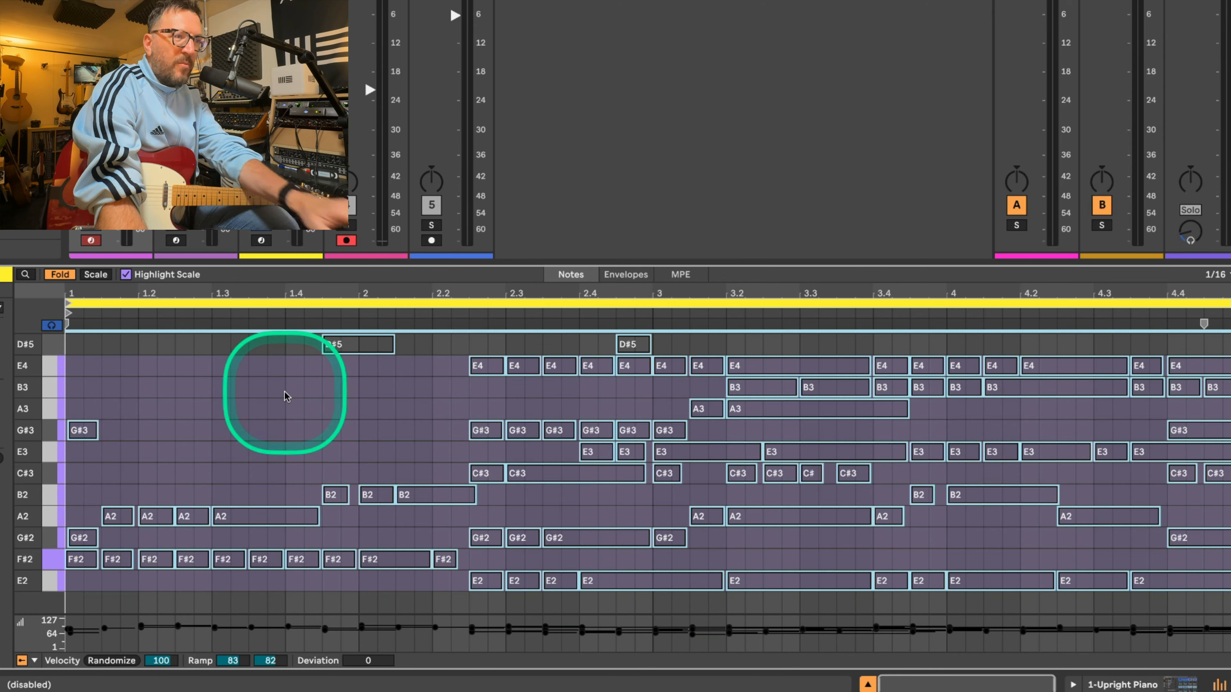
key("space")
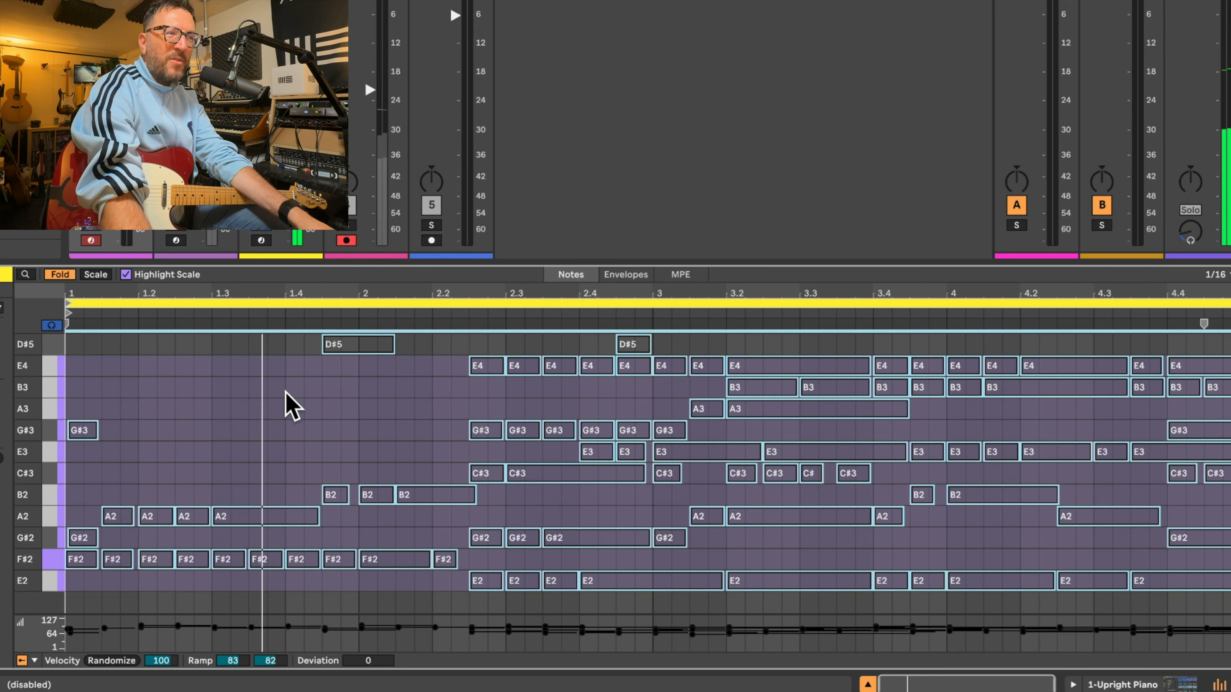
- Reactivate only the F#2 and G#2 notes at the start of the yellow piano clip
left_click(83, 477)
left_click_drag(83, 477, 74, 565)
key("0")
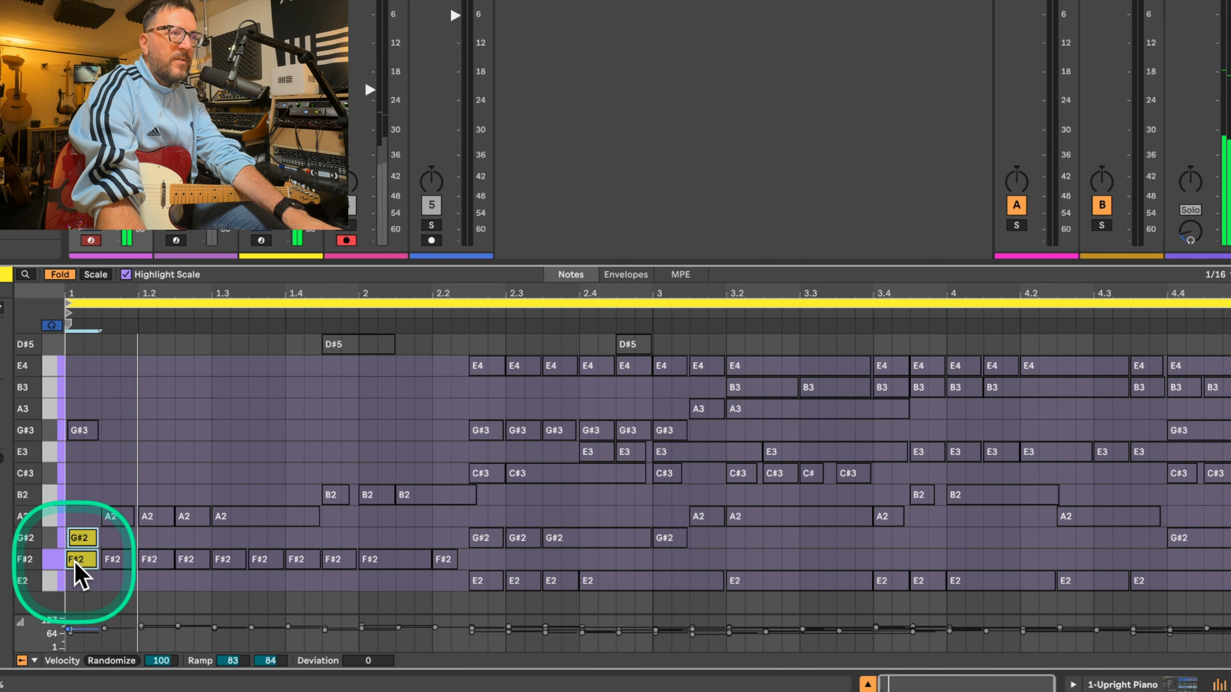
- Reactivate the A2 and F#2 notes just before beat 1.3 and the B2 and F#2 group around bar 2, and play the clip
left_click(160, 471)
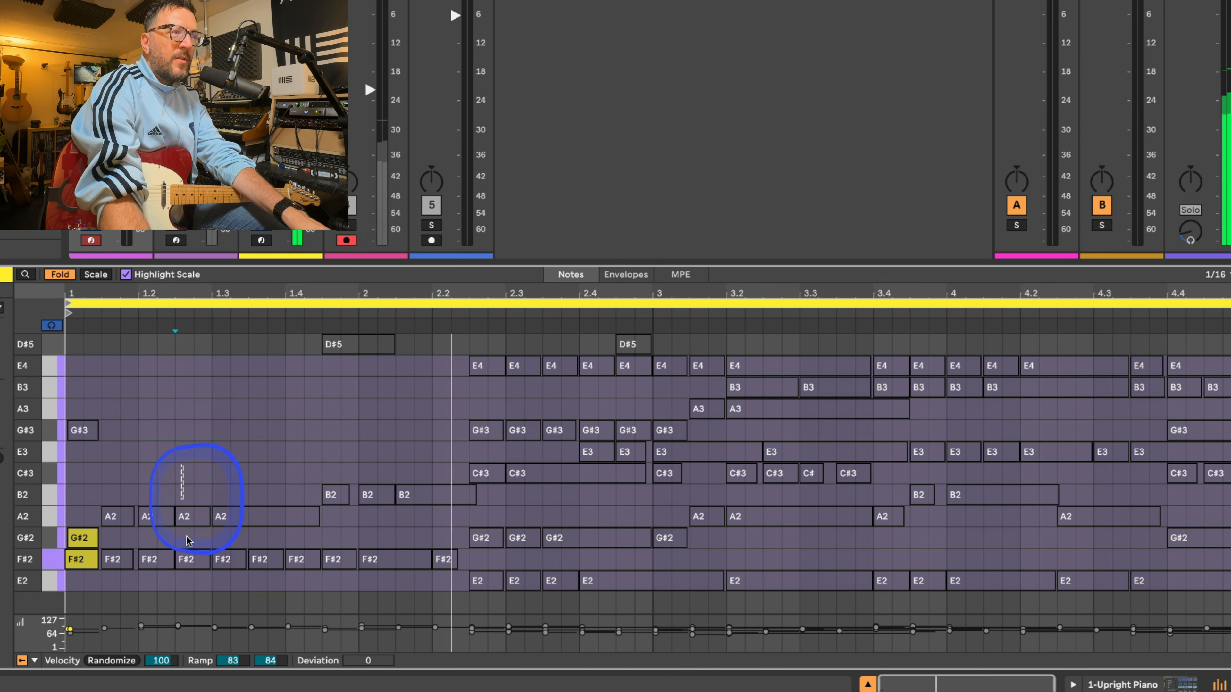
left_click_drag(173, 468, 188, 567)
key("0")
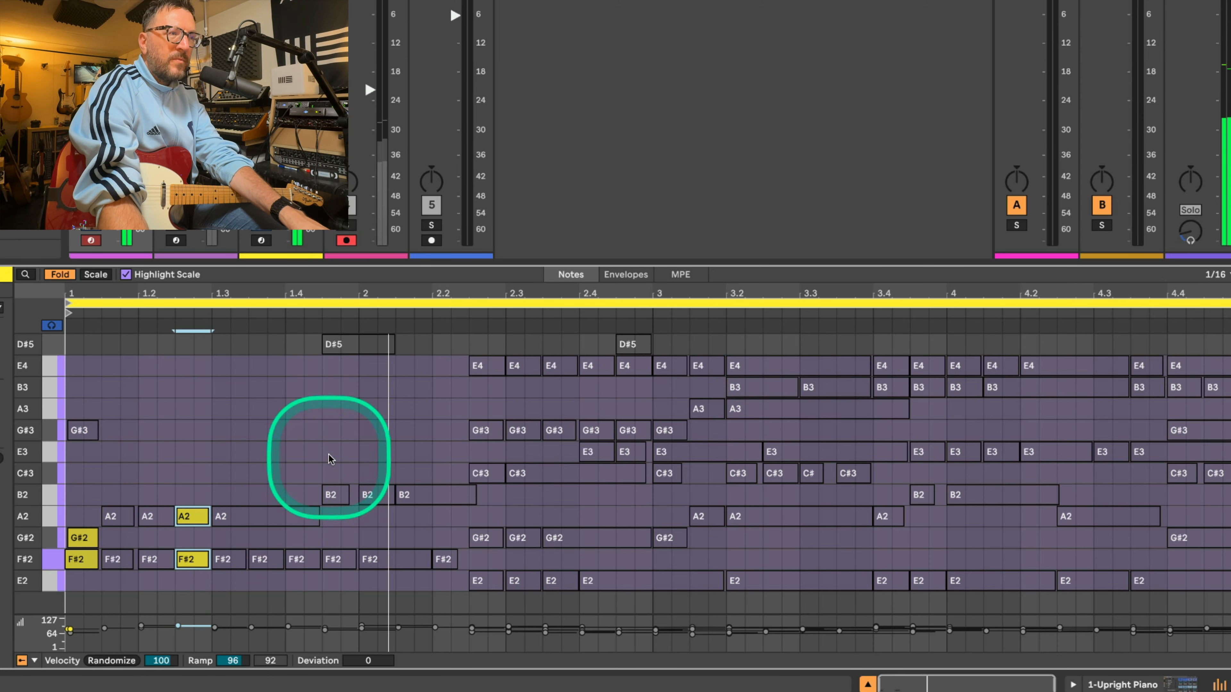
mouse_move(326, 458)
left_mouse_down()
mouse_move(339, 574)
mouse_move(412, 574)
mouse_move(406, 587)
left_mouse_up()
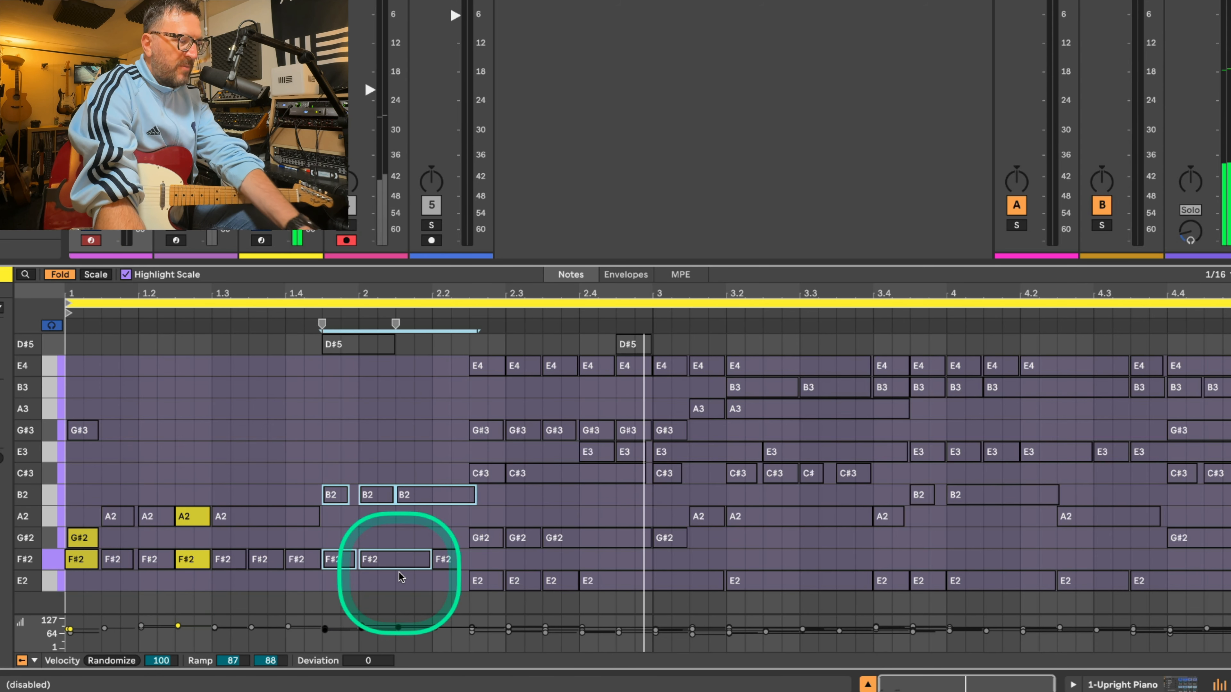
key("0")
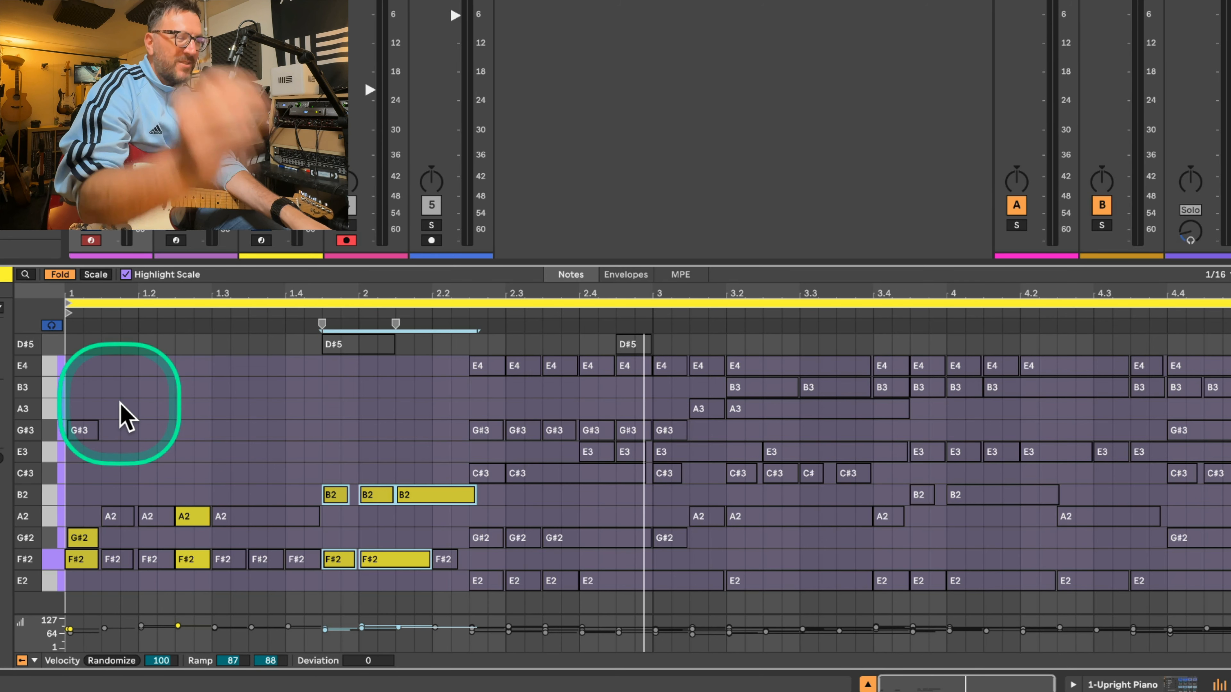
key("space")
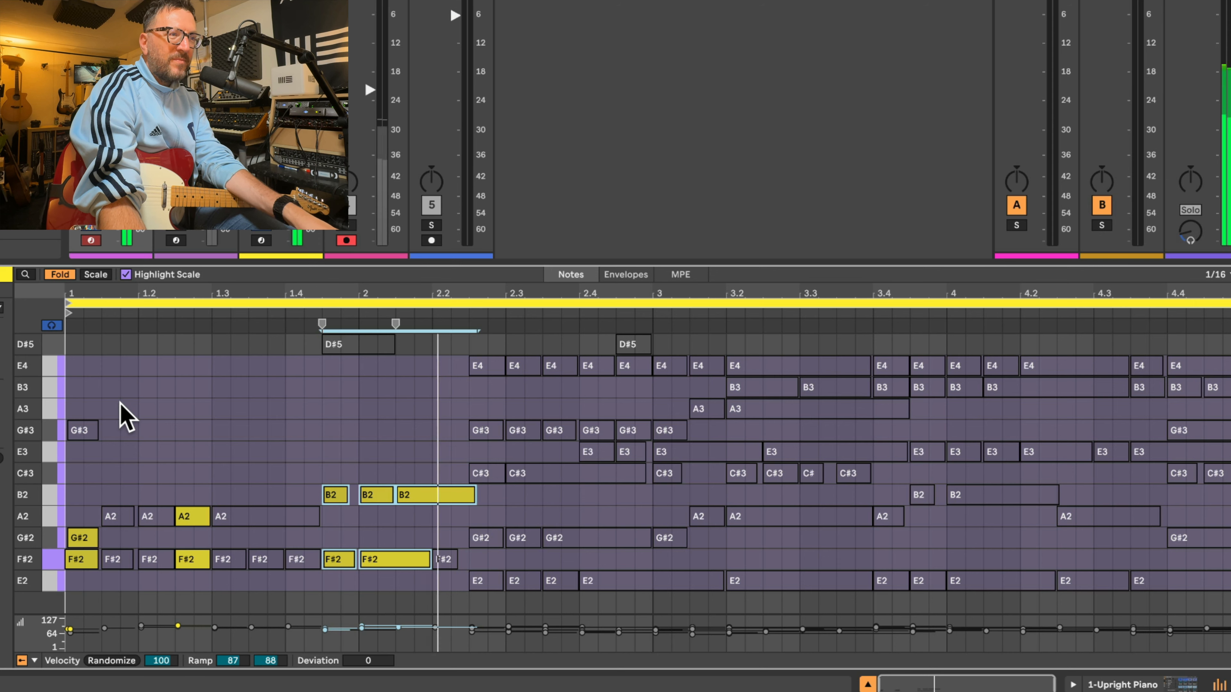
- Reactivate the E4, G#3, E3 and C#3 notes between beat 2.2 and bar 3 and transpose them down one octave
left_click_drag(429, 363, 635, 478)
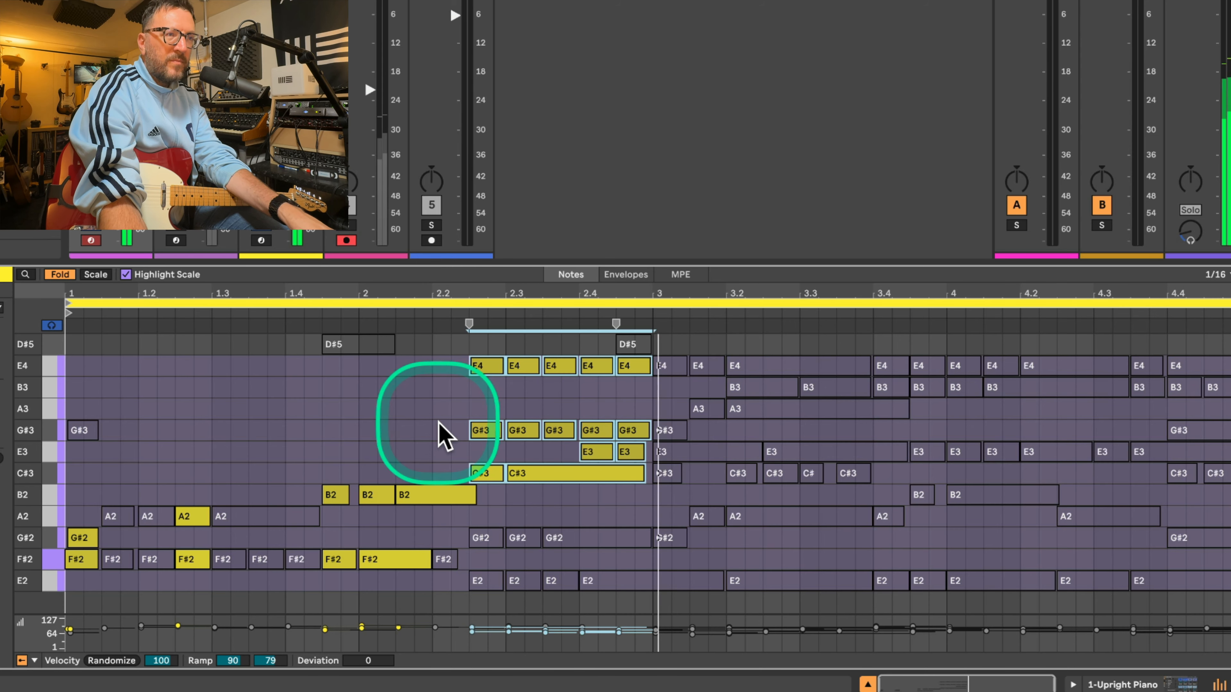
left_click_drag(436, 366, 632, 474)
key("shift+Down")
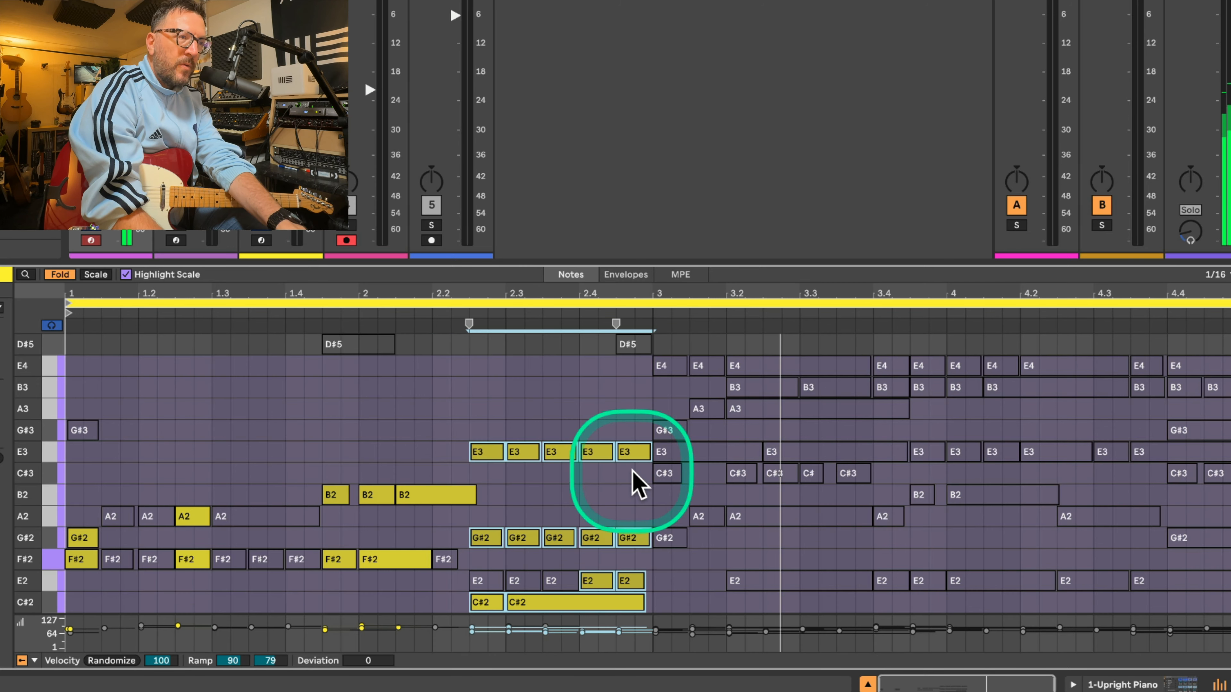
left_click(83, 392)
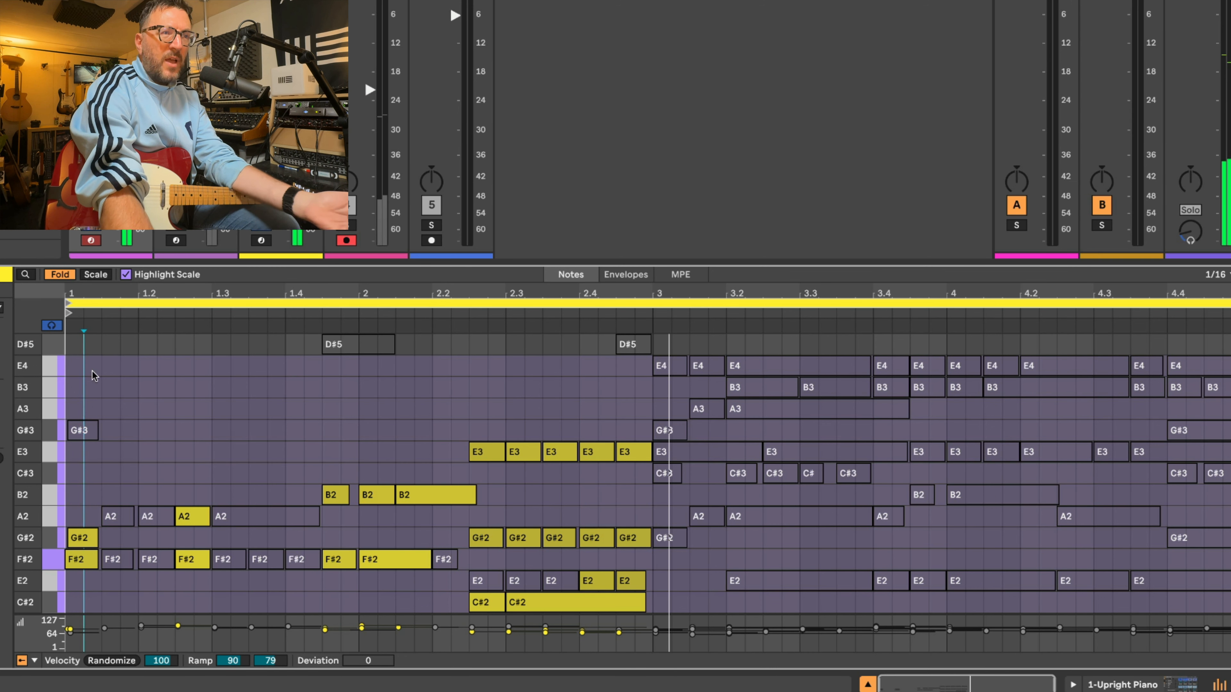
- Shorten the yellow piano clip's loop to end at bar 3 and colour its duplicate purple
left_click(1221, 303)
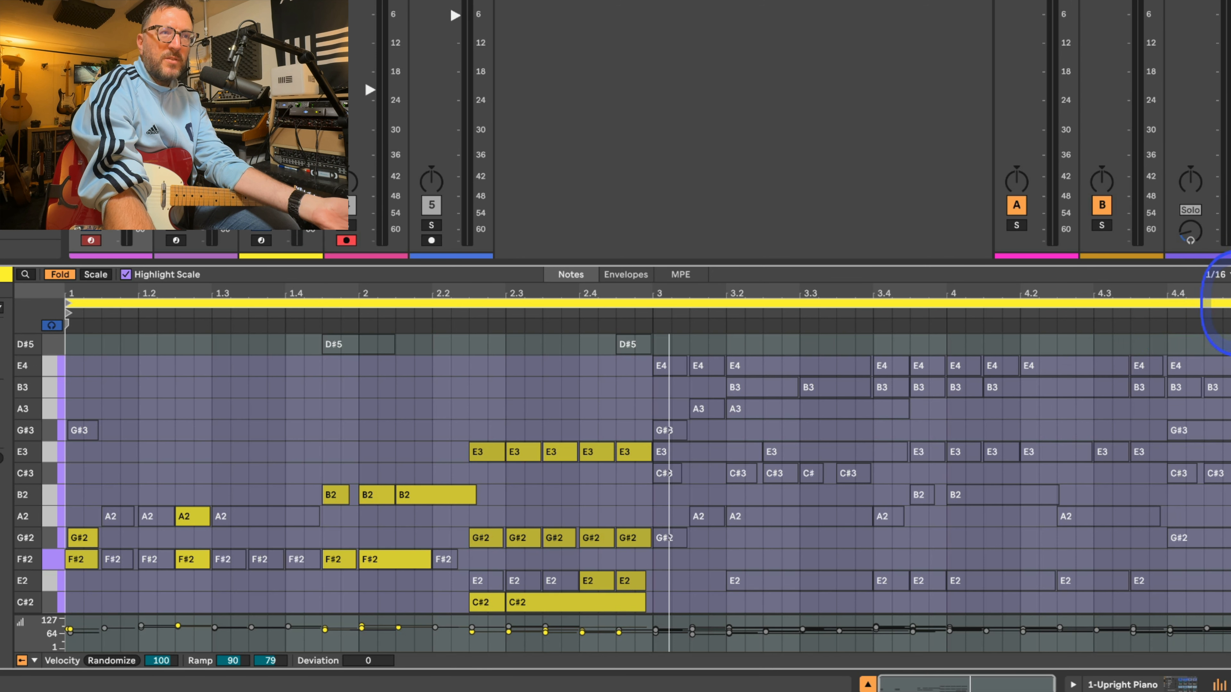
left_click_drag(1221, 303, 657, 351)
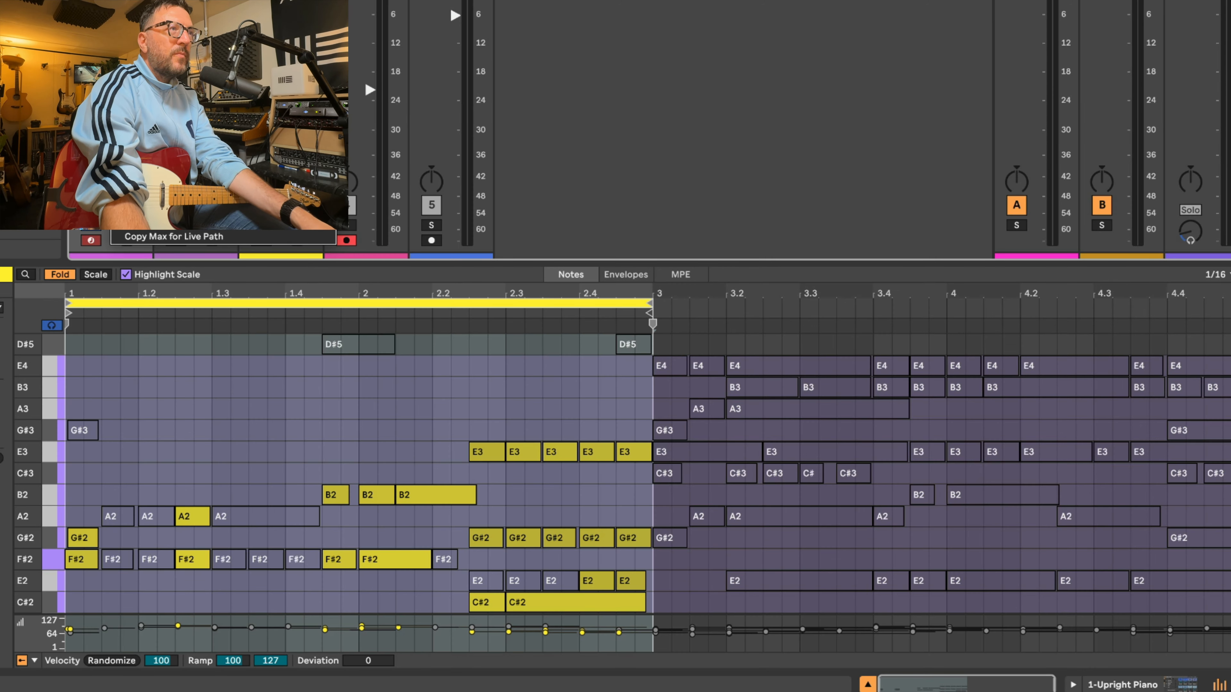
left_click(273, 170)
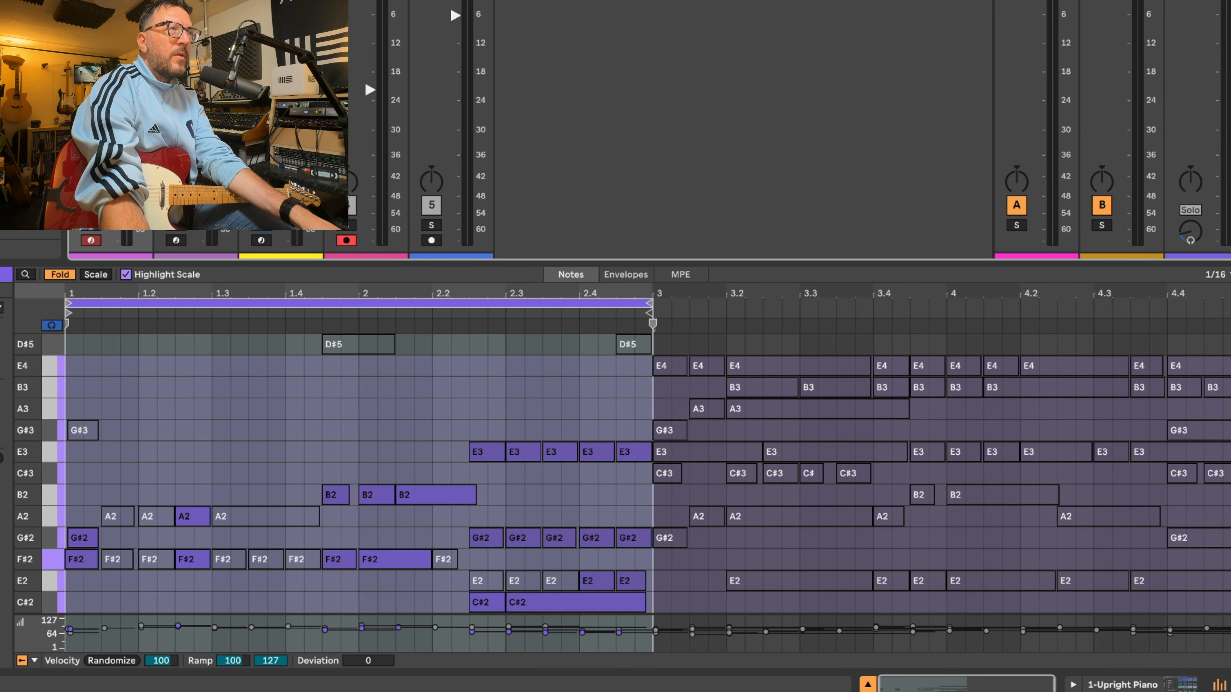
left_click_drag(291, 0, 291, 95)
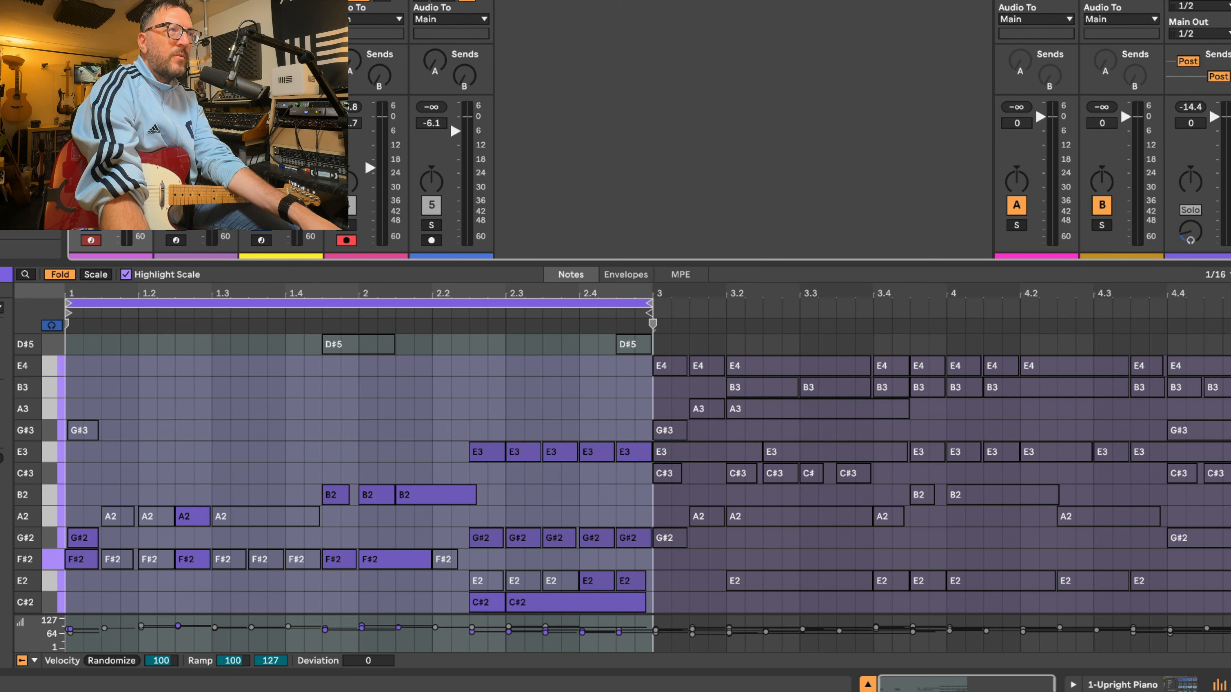
- Crop the purple piano clip to its two-bar loop
left_click(321, 398)
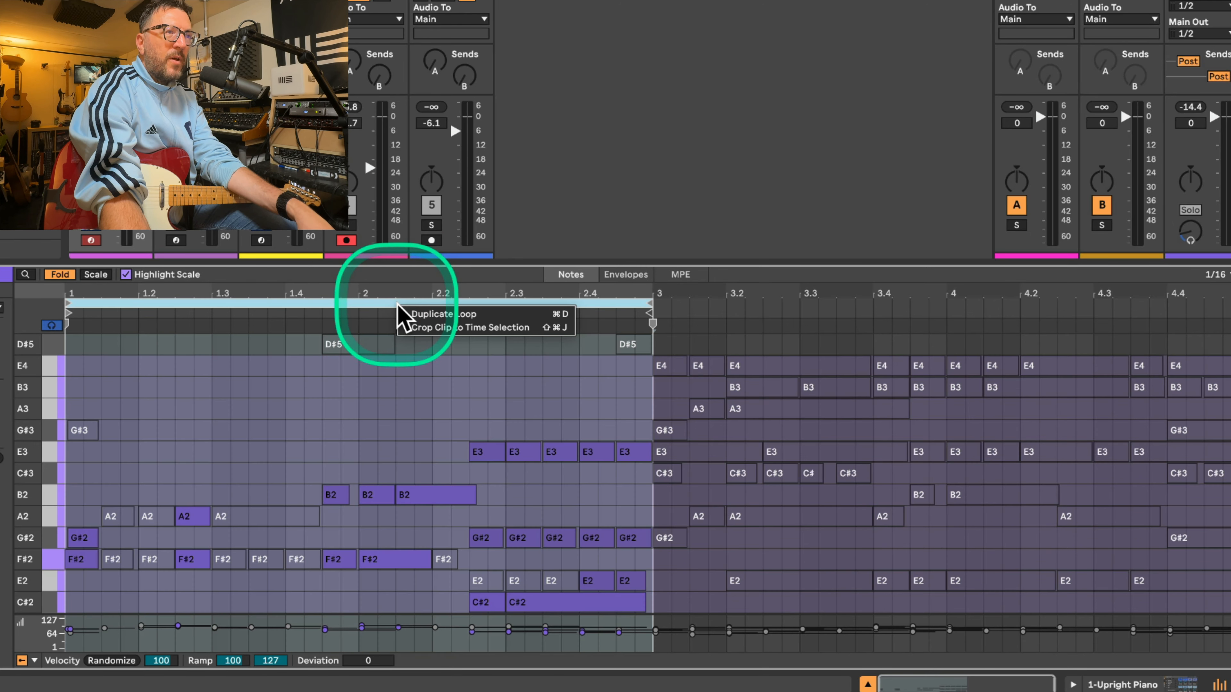
left_click(434, 328)
left_click(421, 393)
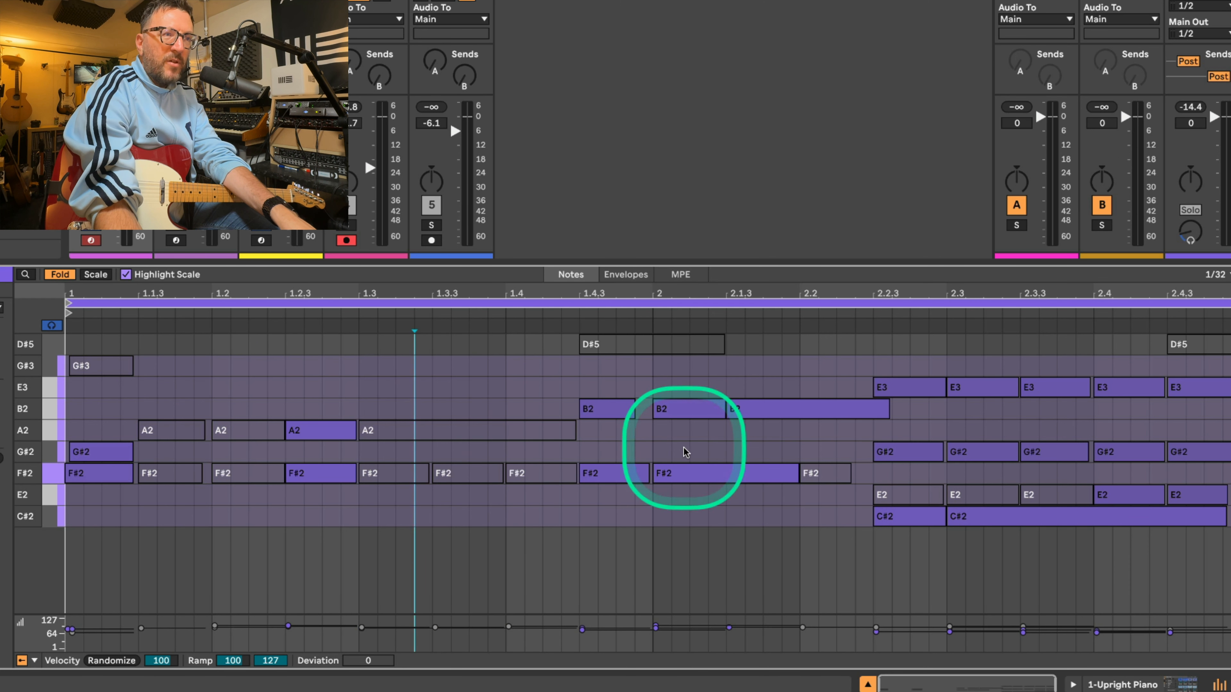
- Try Fit to Time Range on all notes of the purple piano clip, listen to it, and undo the stretching
right_click(411, 392)
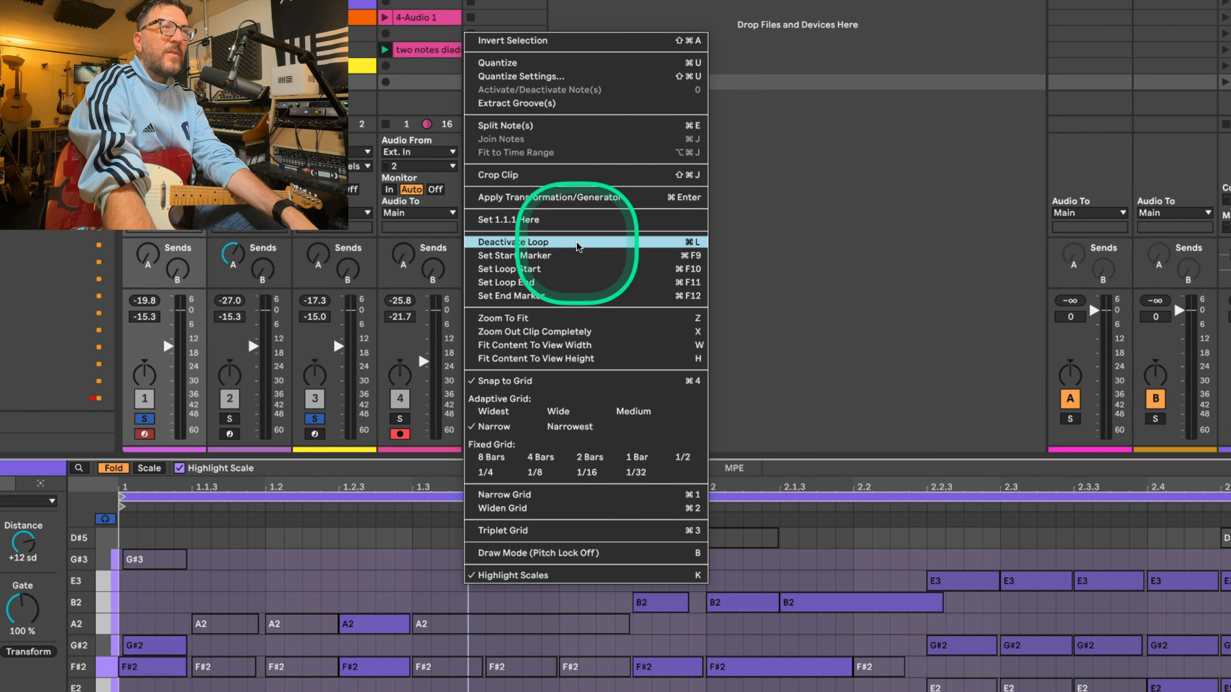
left_click(383, 566)
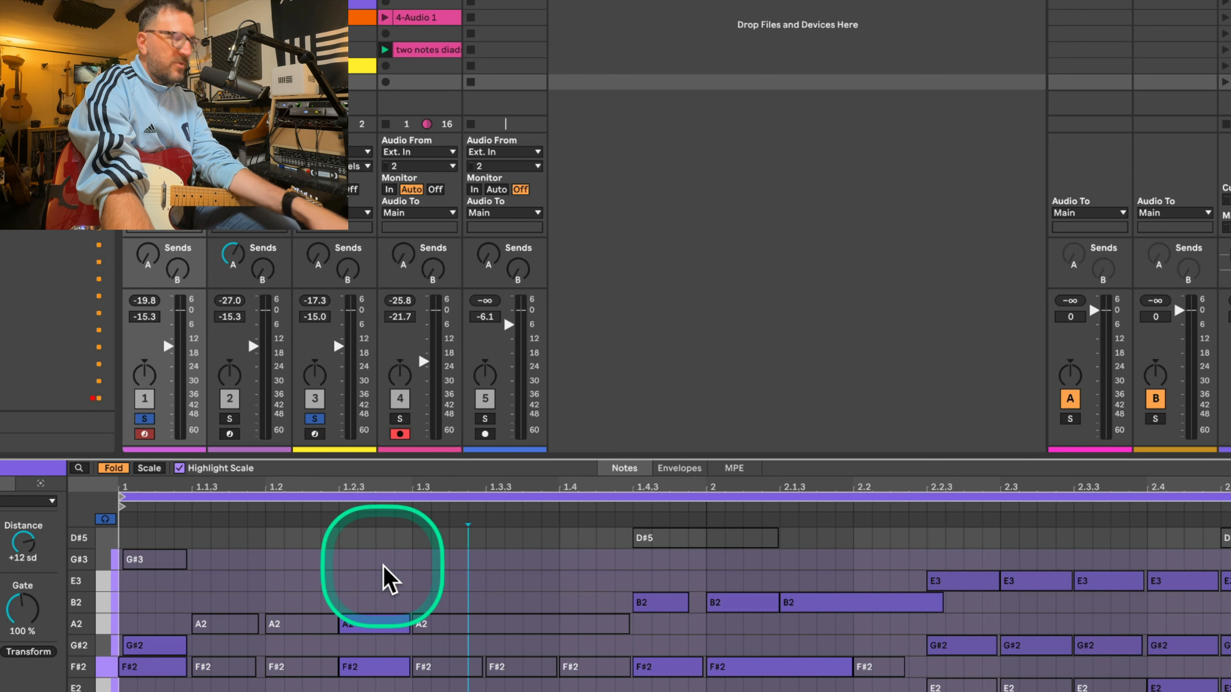
key("super+a")
right_click(388, 579)
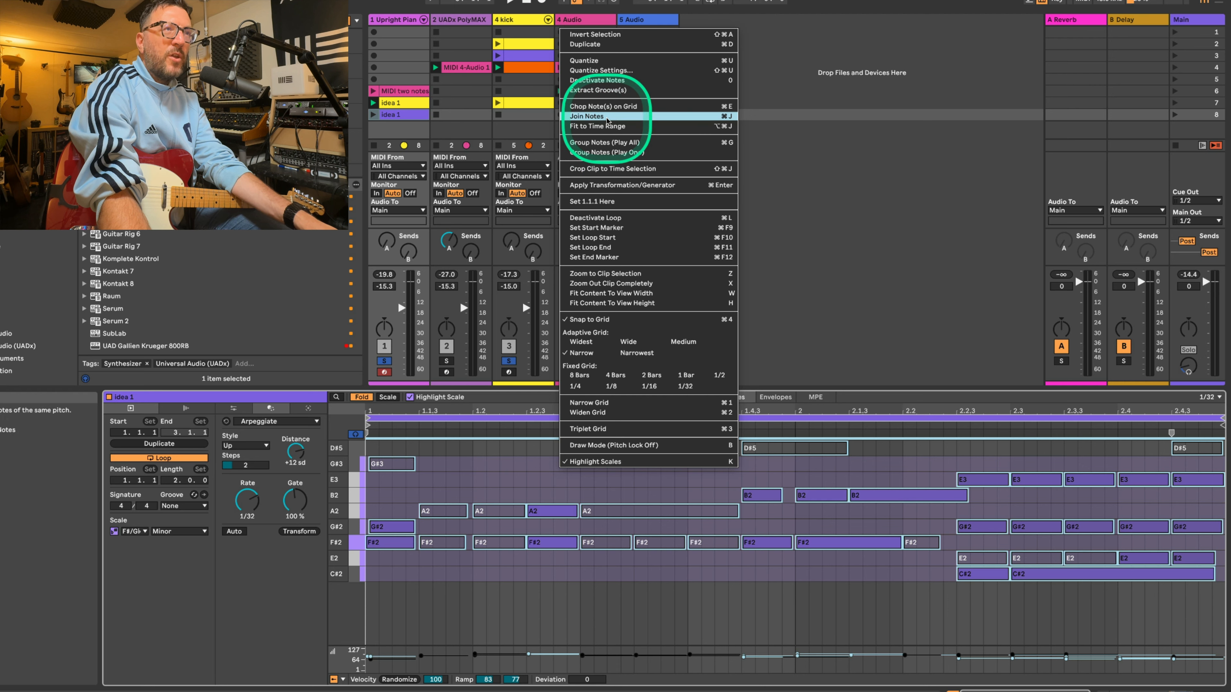
left_click(607, 126)
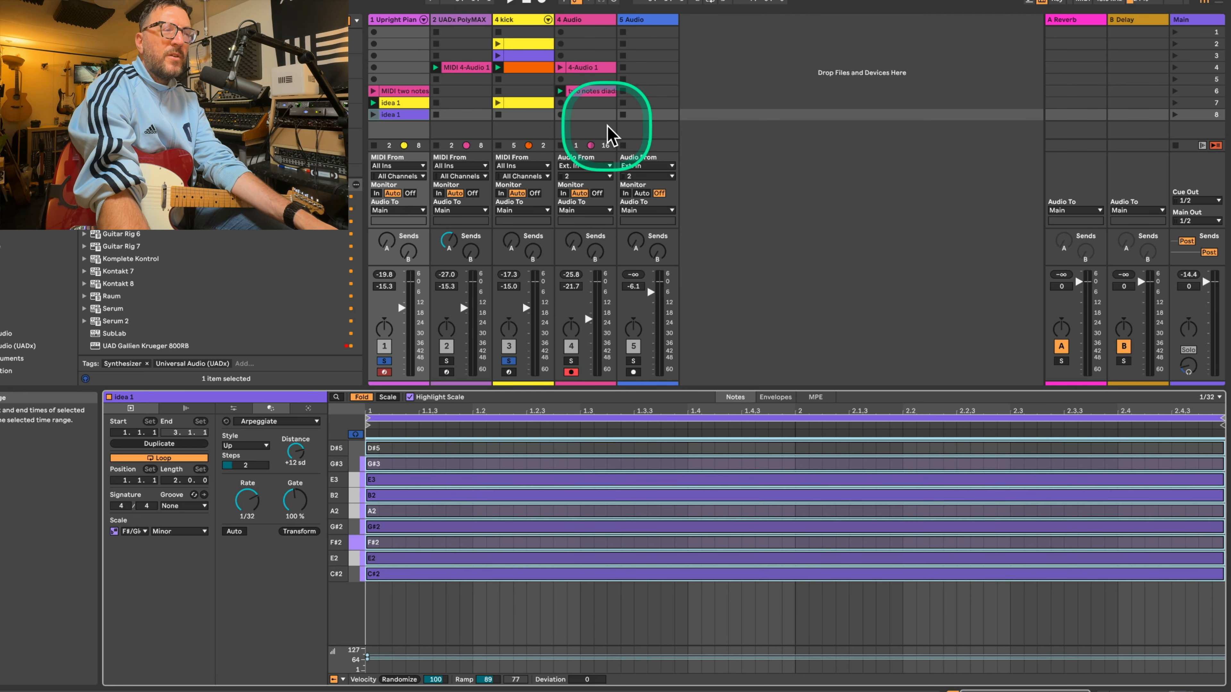
key("space")
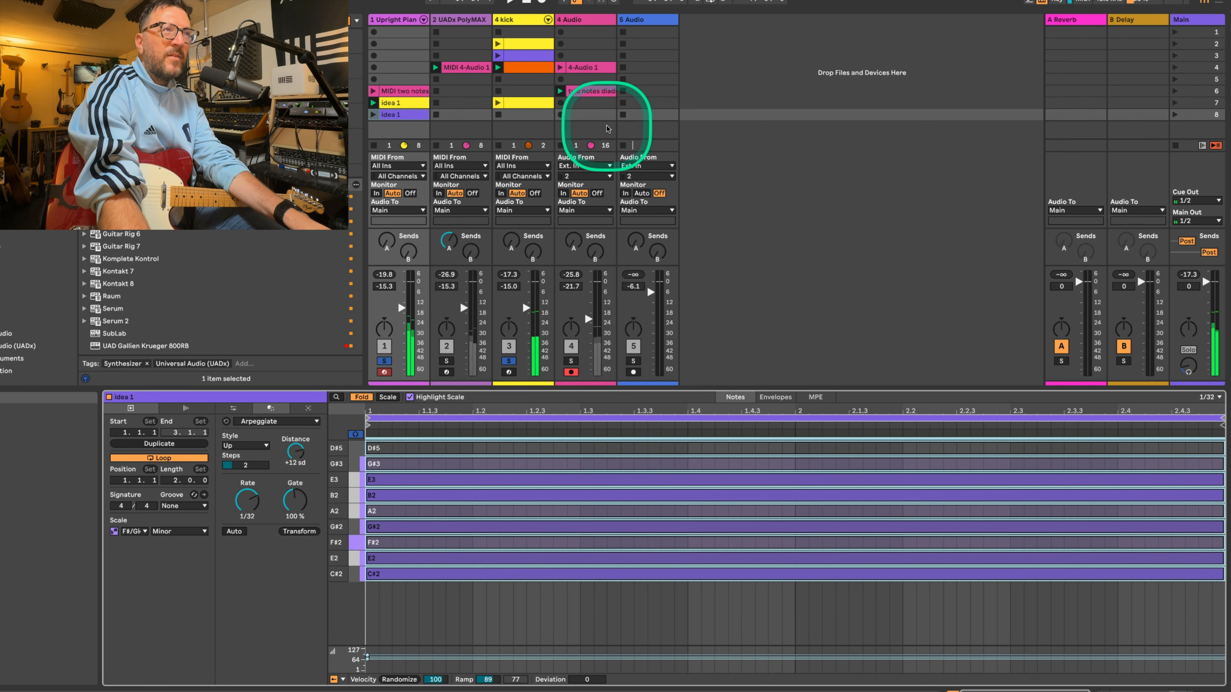
left_click(373, 114)
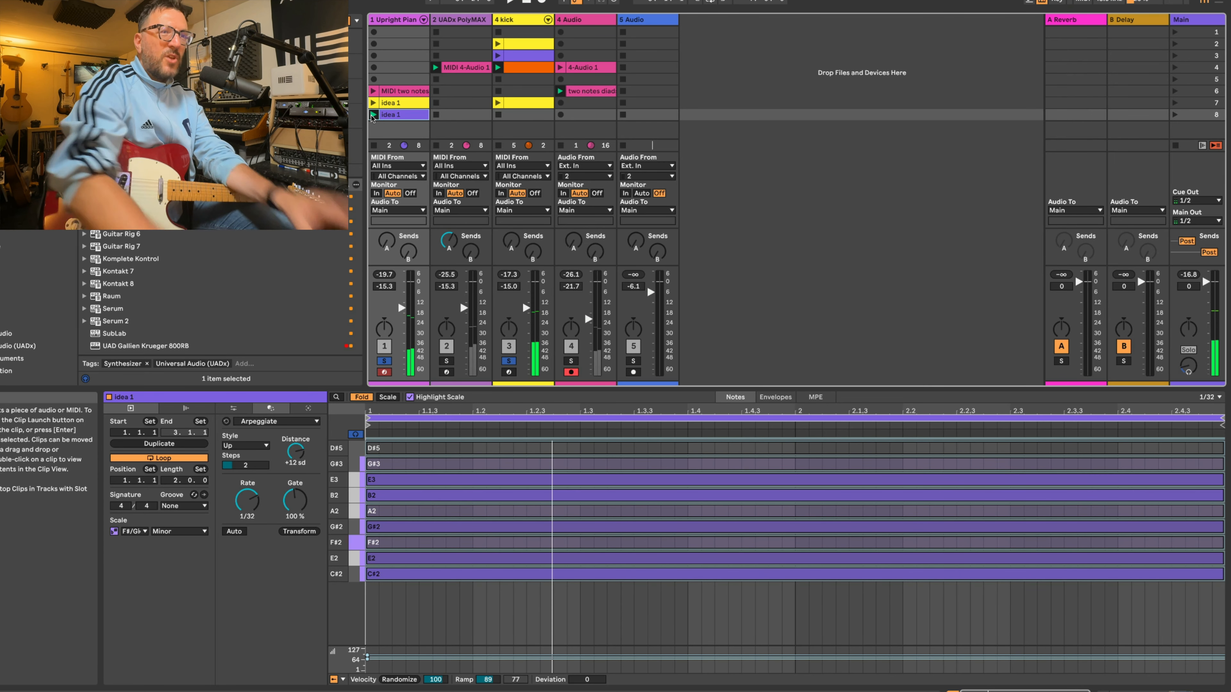
key("super+z")
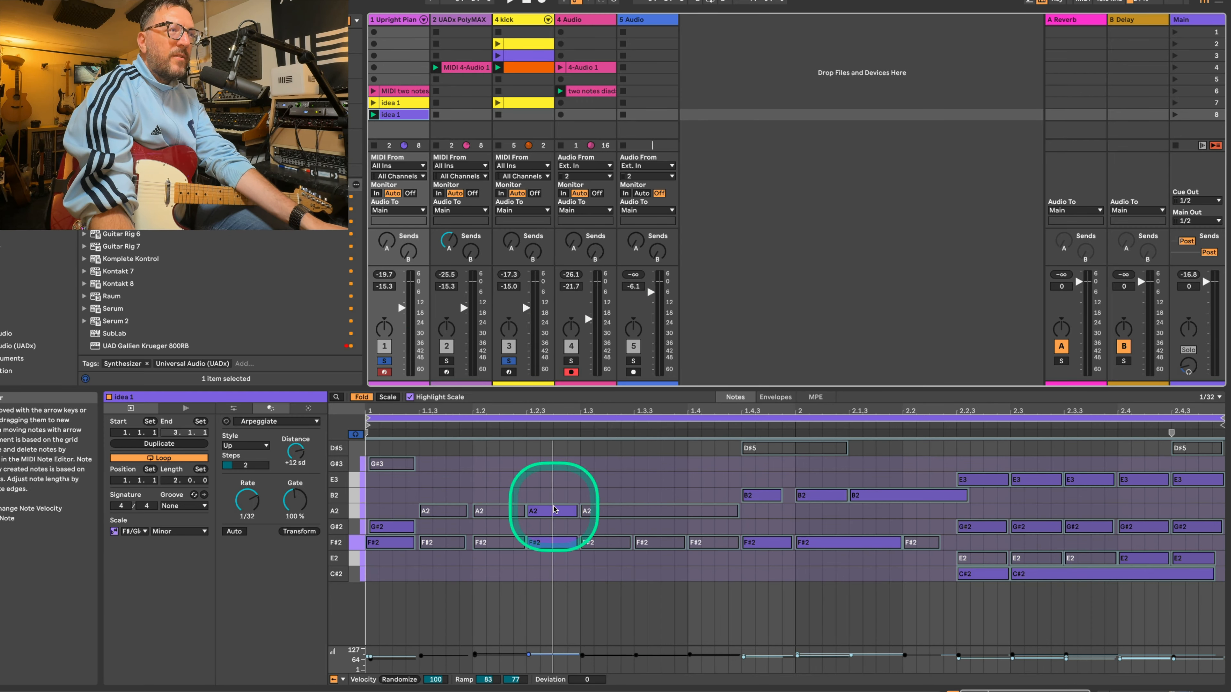
- Join the repeated notes of the purple piano clip into sustained notes and play it
right_click(557, 515)
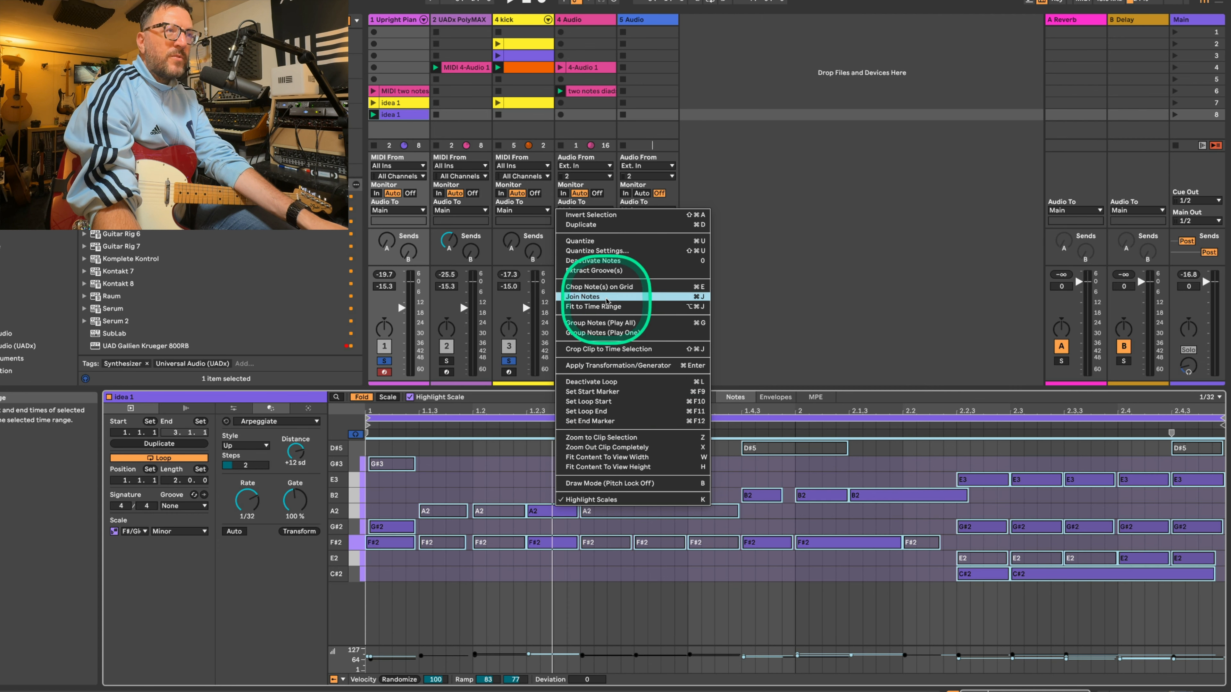
left_click(606, 297)
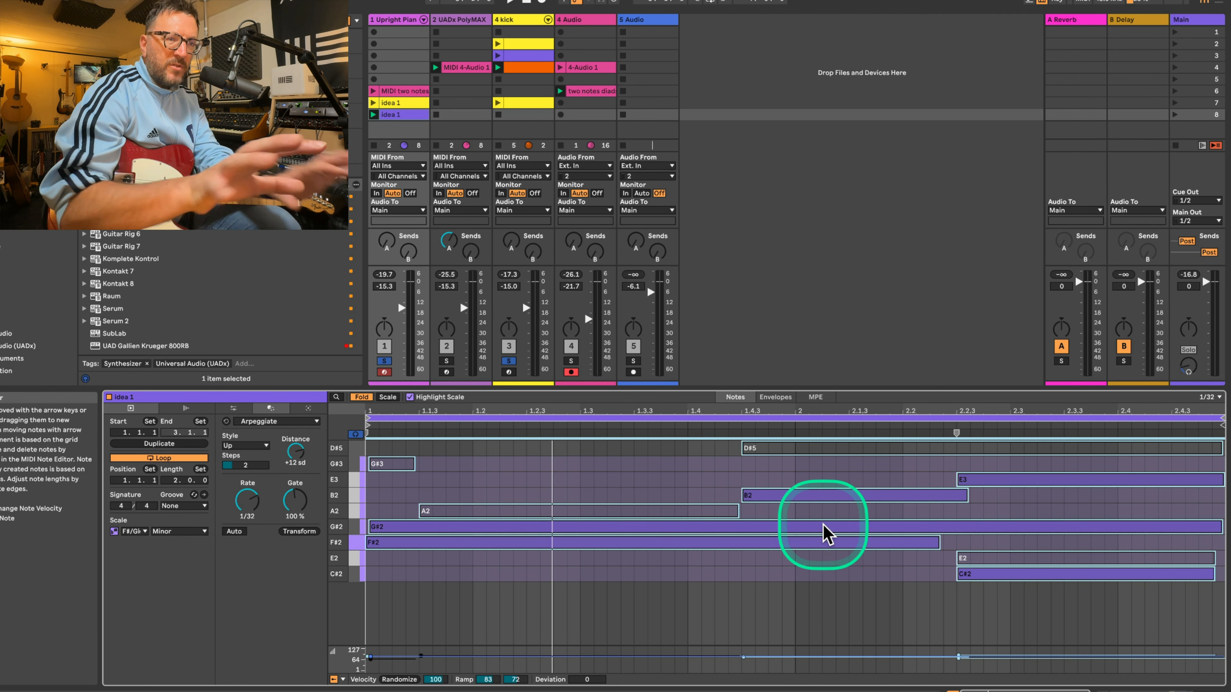
key("space")
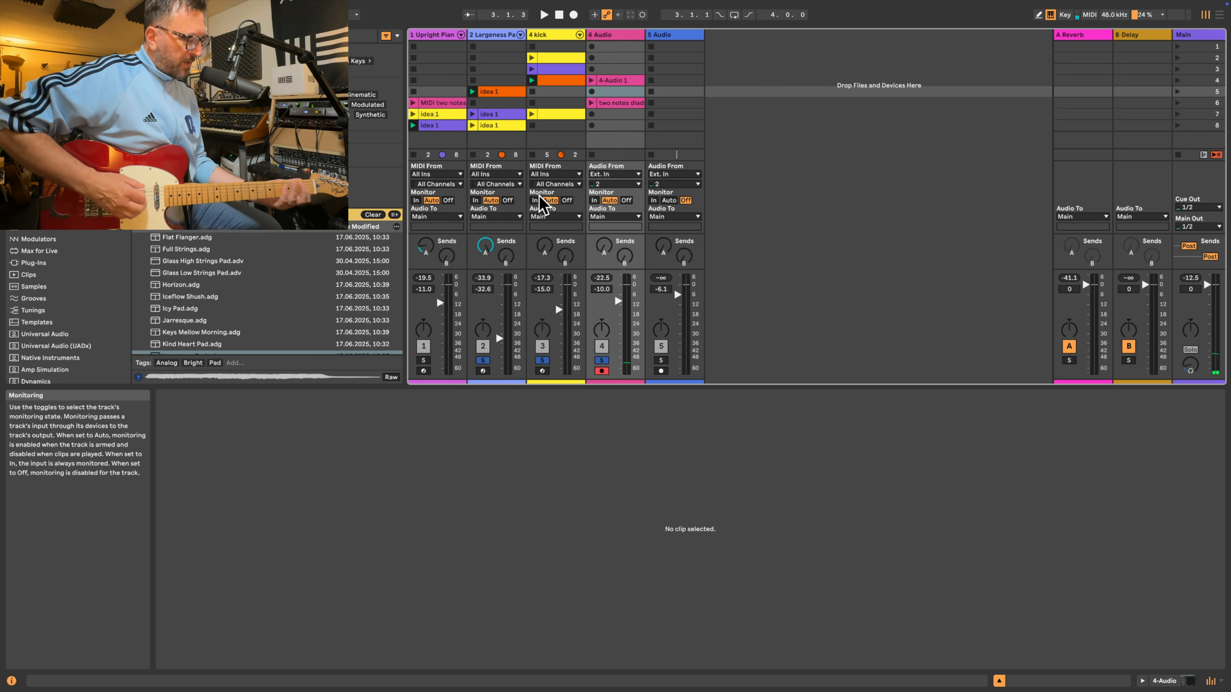
- Record a new guitar clip on the 4 Audio track in scene 8 and turn off that track's solo
left_click(592, 125)
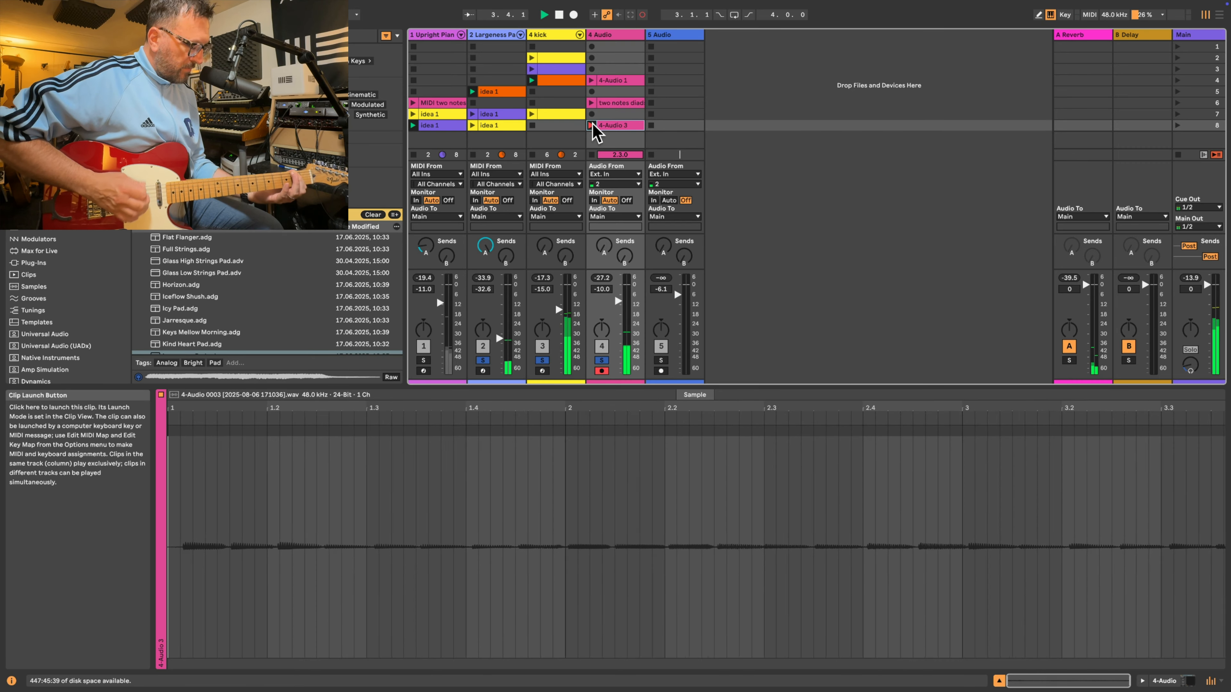
left_click(595, 127)
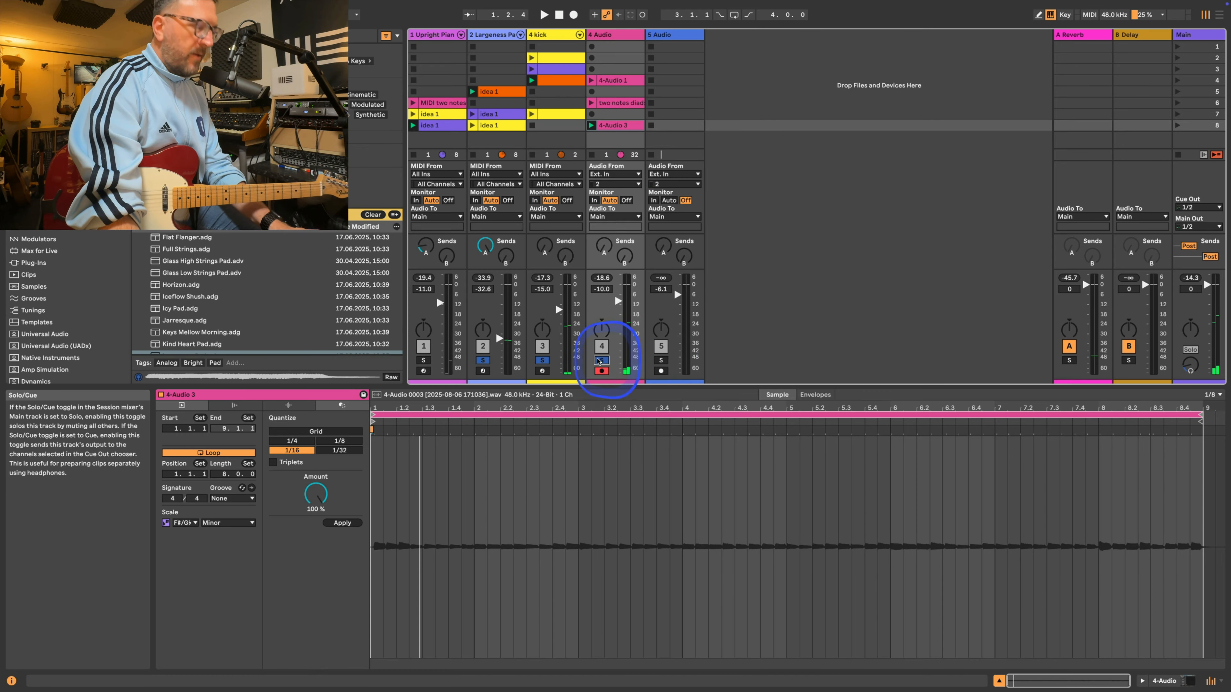
left_click(601, 360)
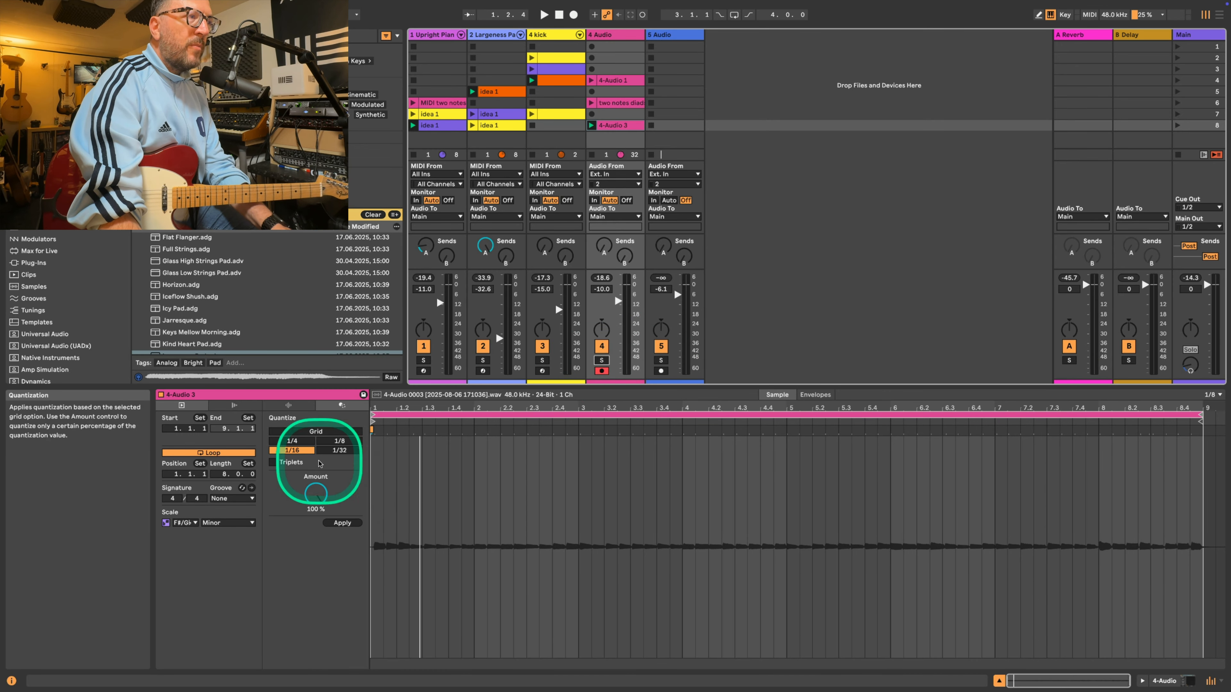
- Raise the new guitar clip's gain to about 17.6 dB and loop the two bars from 5.1.1 to 7.1.1
left_click(290, 406)
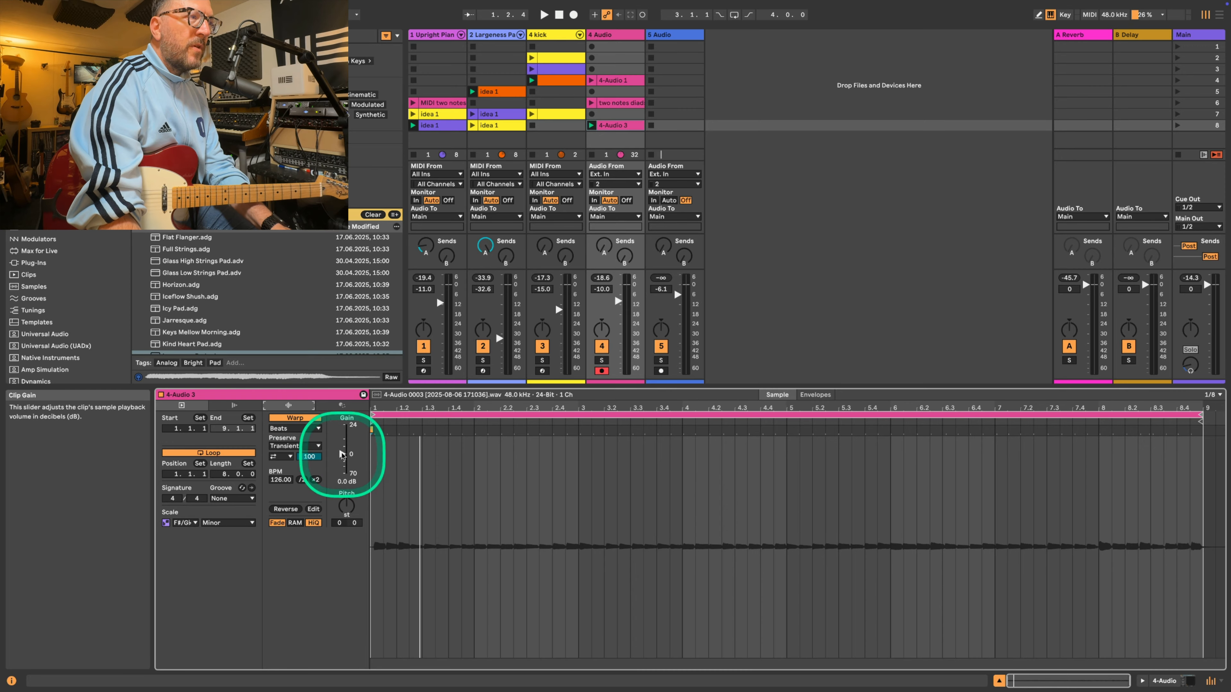
left_click_drag(343, 451, 343, 433)
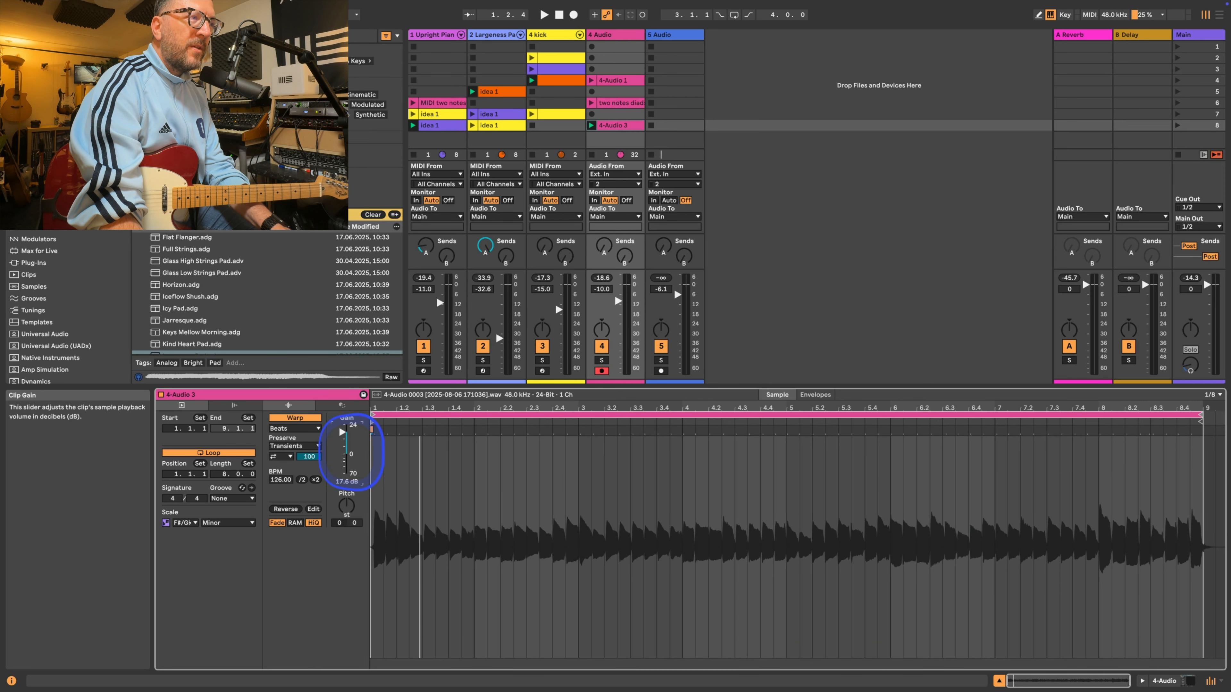
left_click_drag(786, 473, 995, 473)
key("super+l")
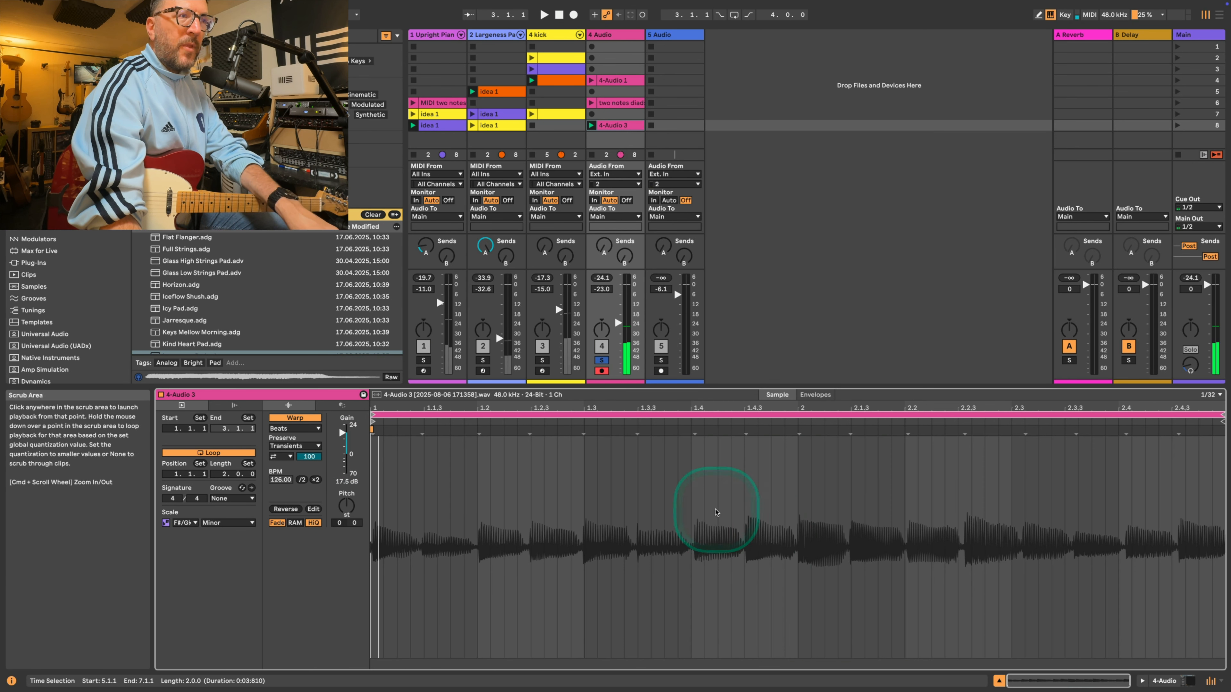
- Quantize the whole two-bar guitar clip to a 1/16 grid at 100% and play it back
left_click(705, 495)
key("super+a")
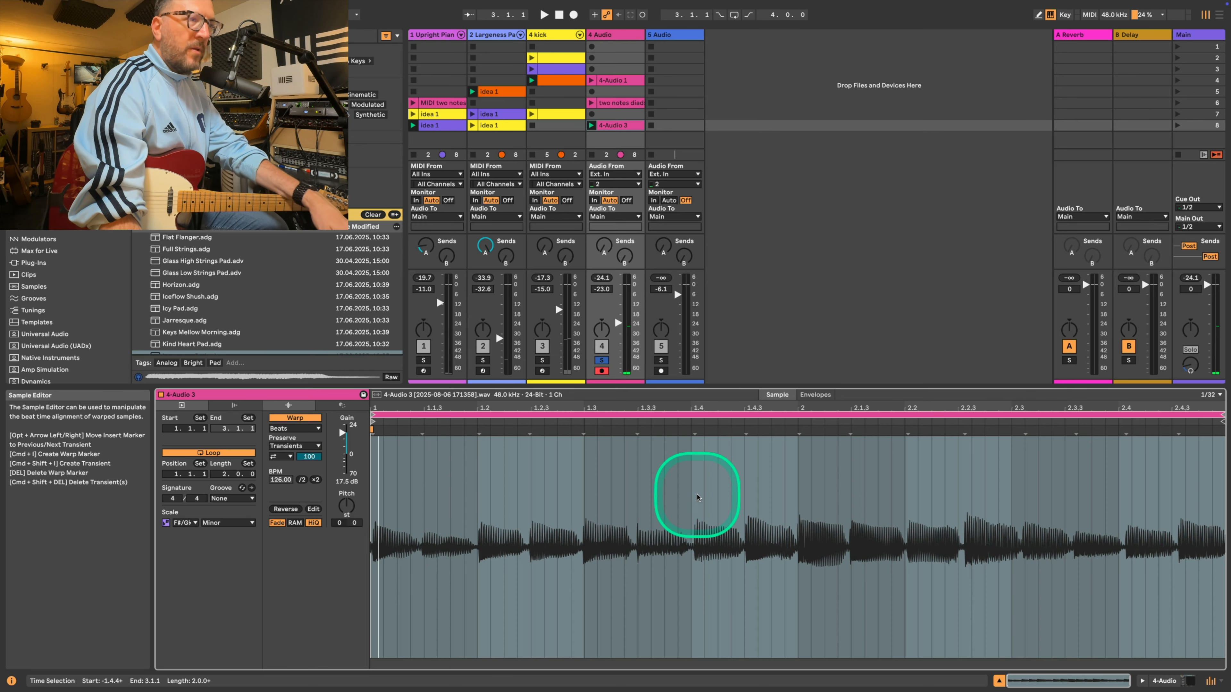
right_click(697, 497)
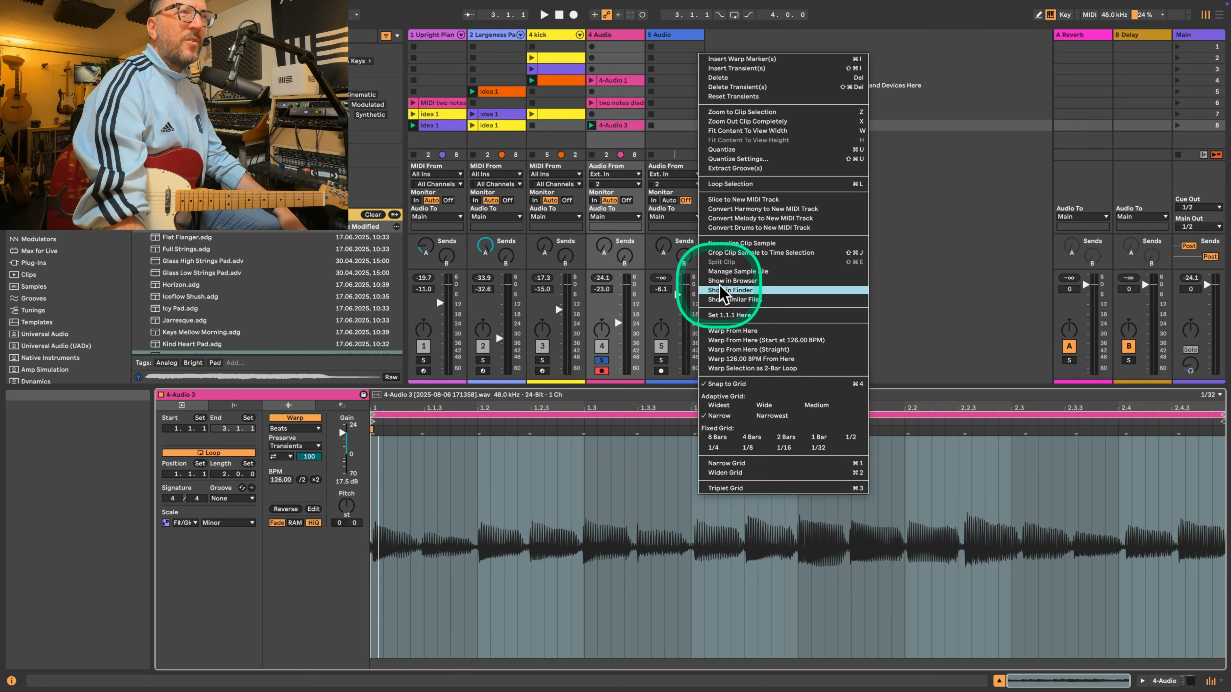
left_click(735, 158)
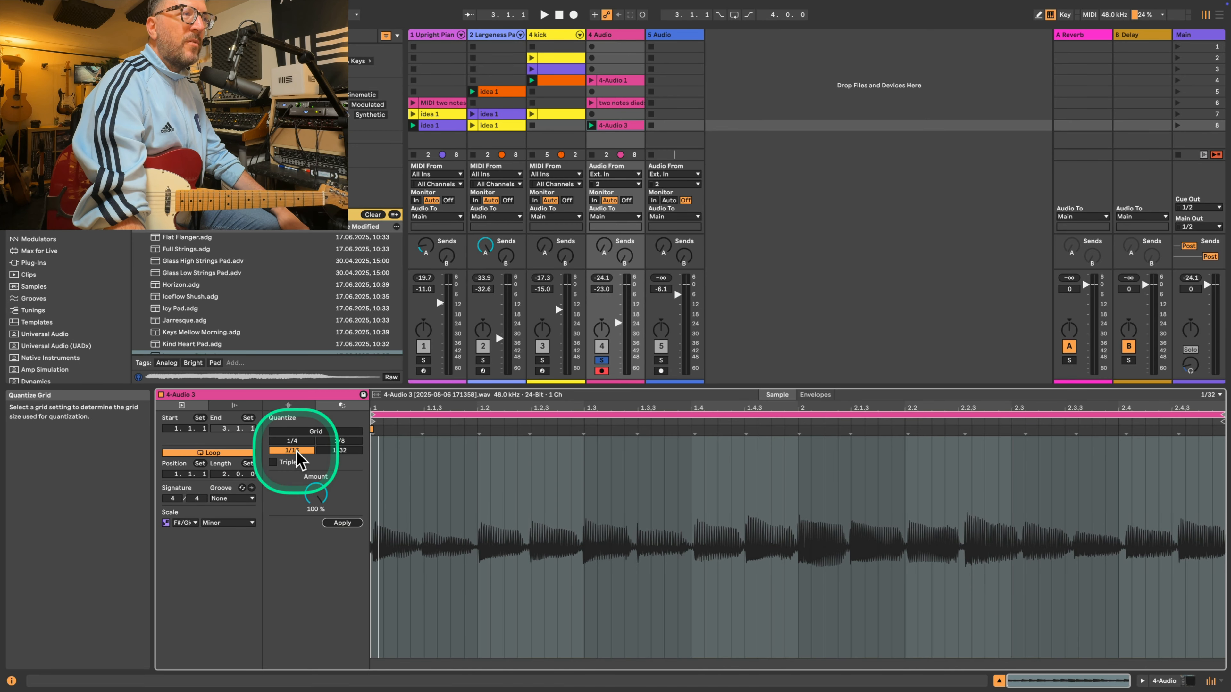
left_click(345, 523)
left_click(345, 523)
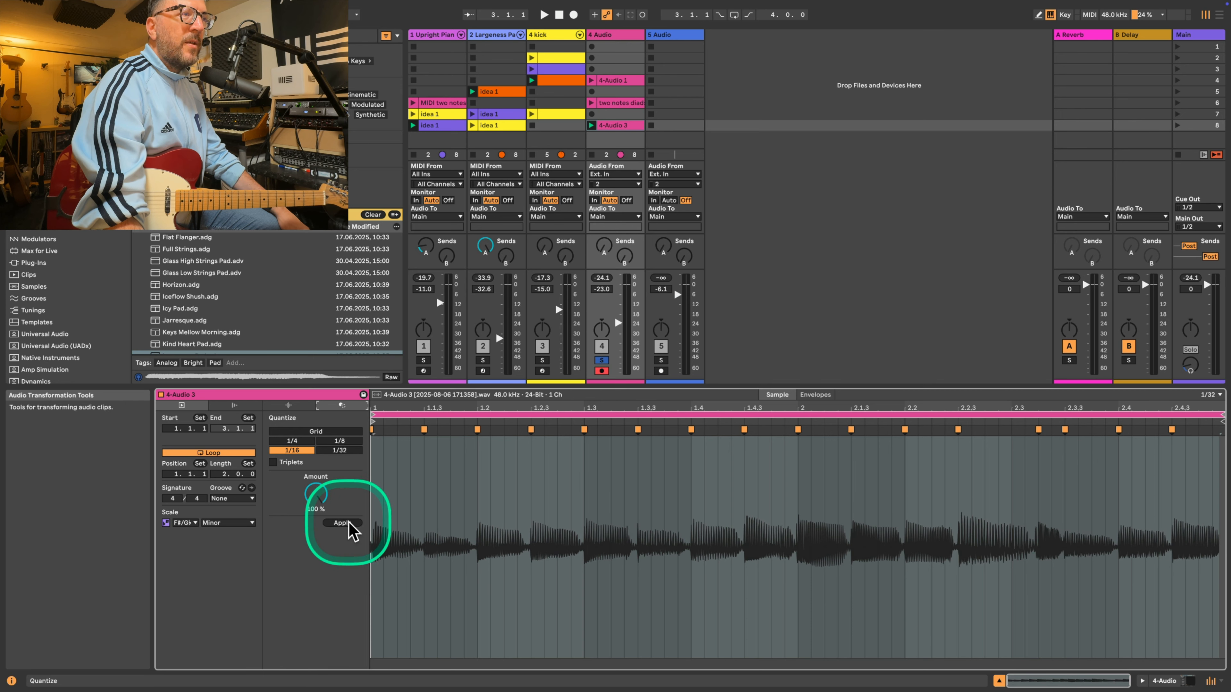
key("space")
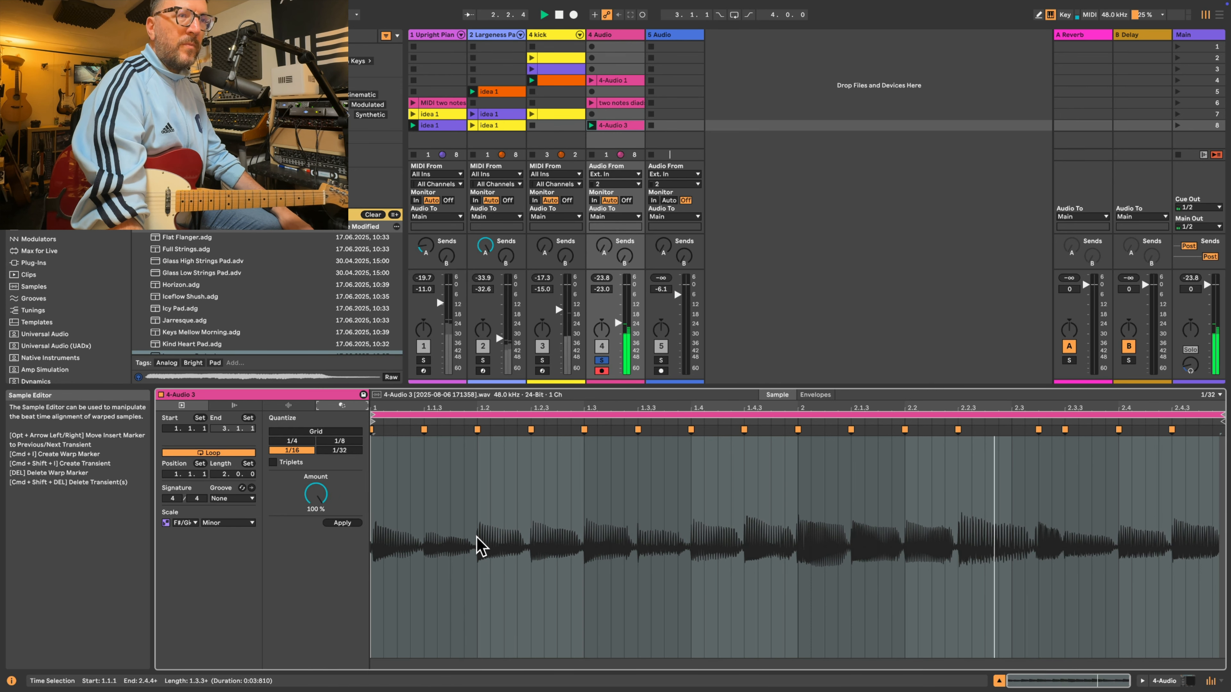
- Stop playback and open the Guitar Rig 6 editor on the 4 Audio track
key("space")
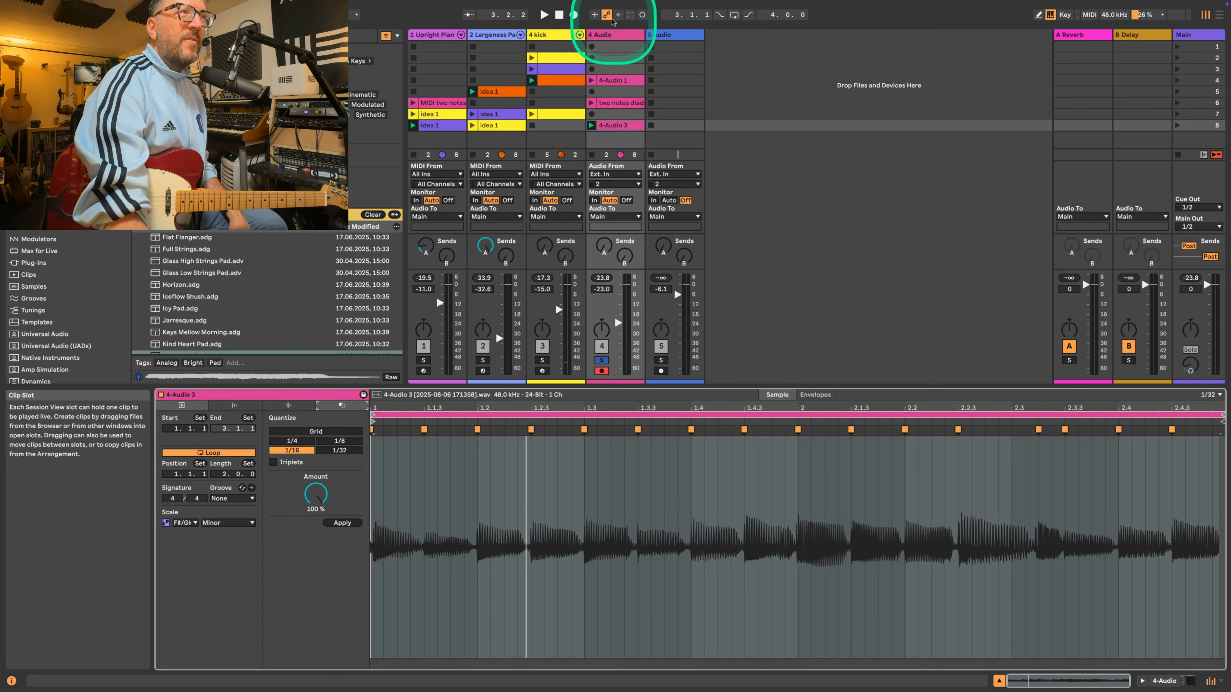
left_click(613, 35)
double_click(614, 34)
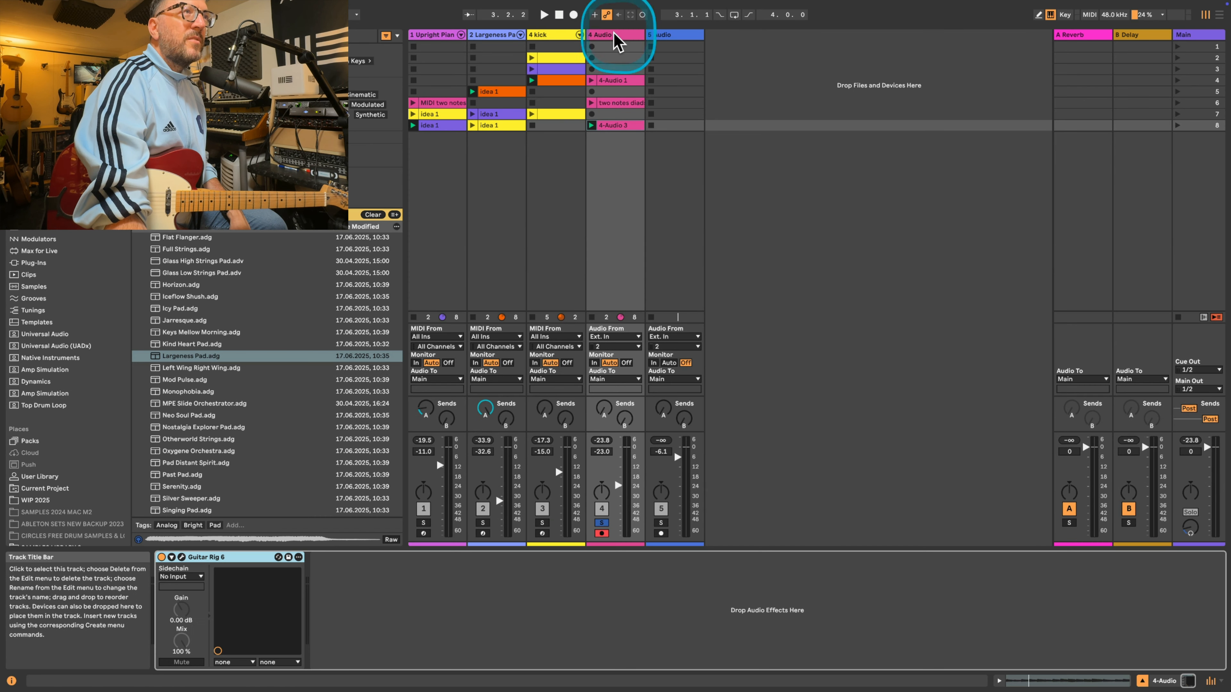
left_click(182, 557)
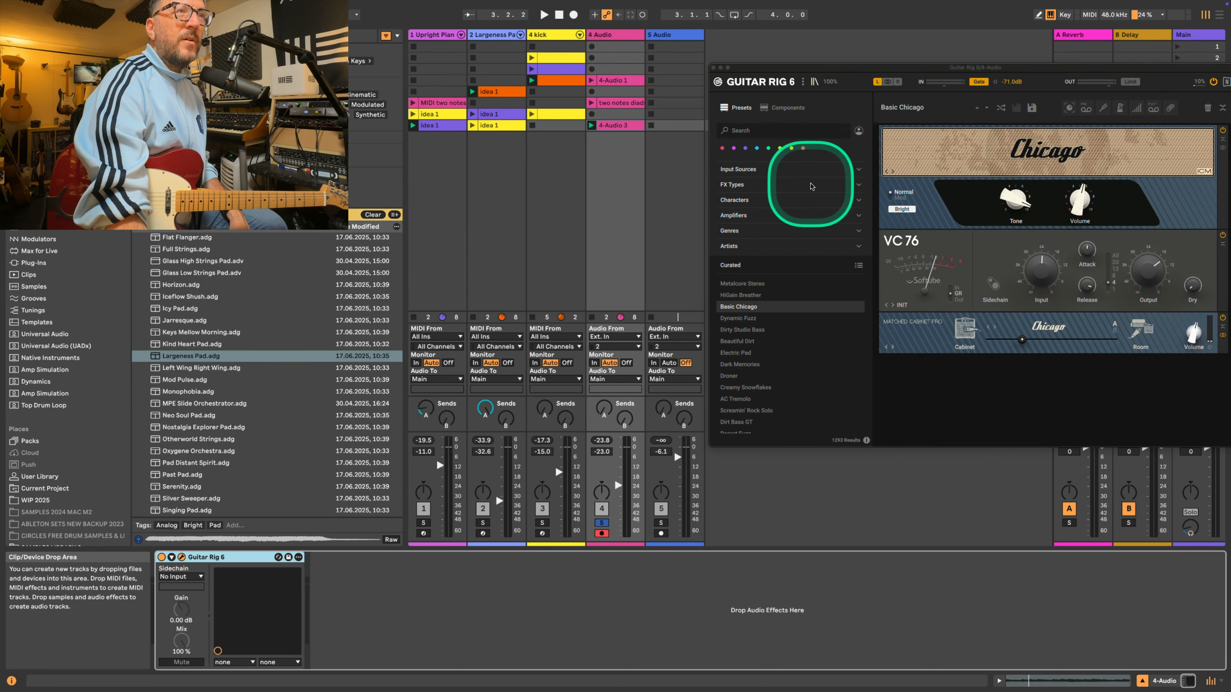
- Filter the Guitar Rig presets by the Bass input source, load Dirty Studio Bass and audition the guitar through it
left_click(753, 168)
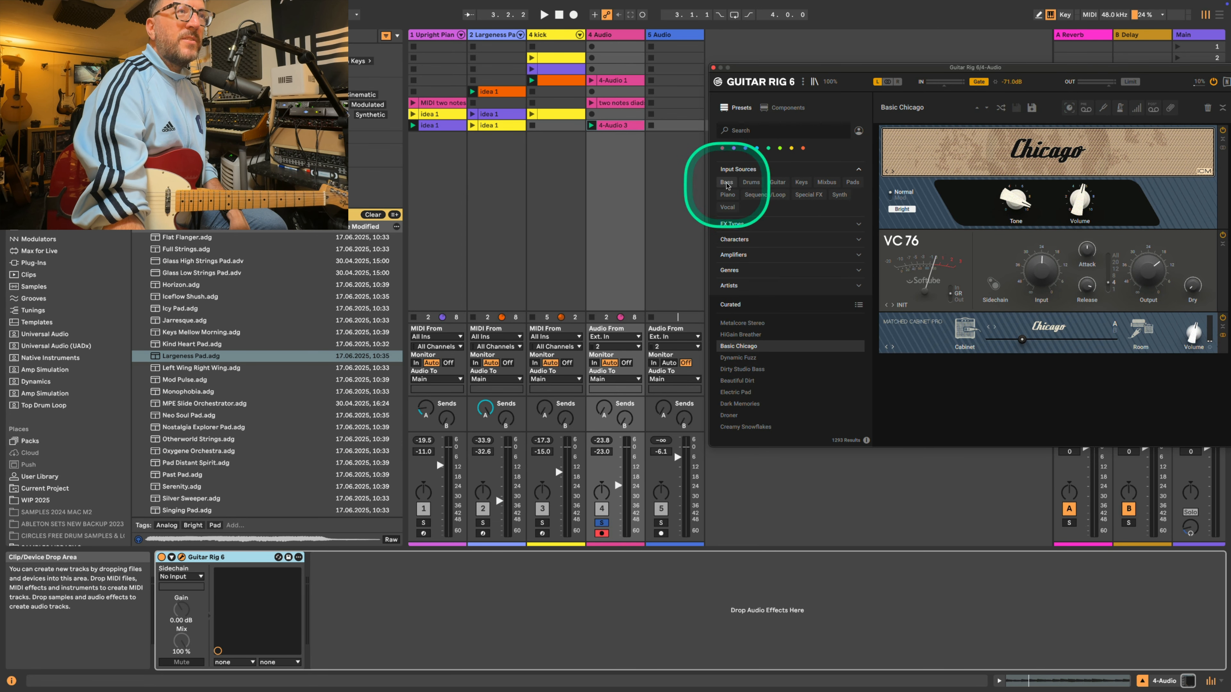
left_click(727, 183)
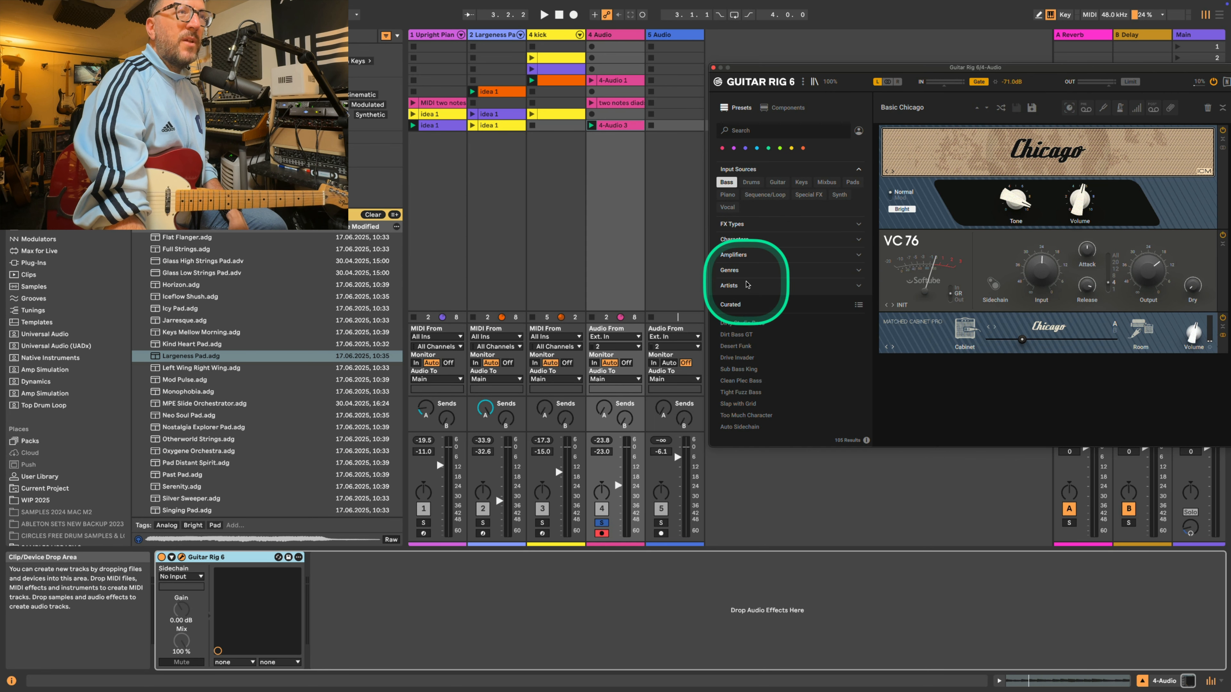
left_click(757, 323)
key("space")
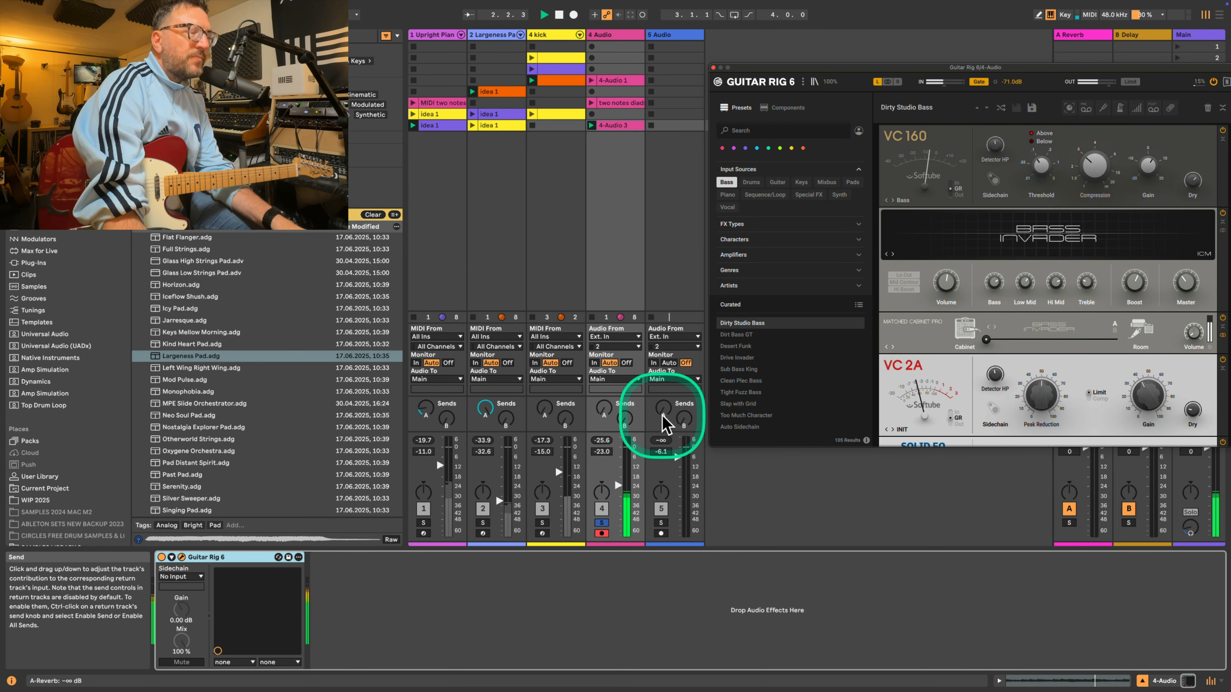
key("space")
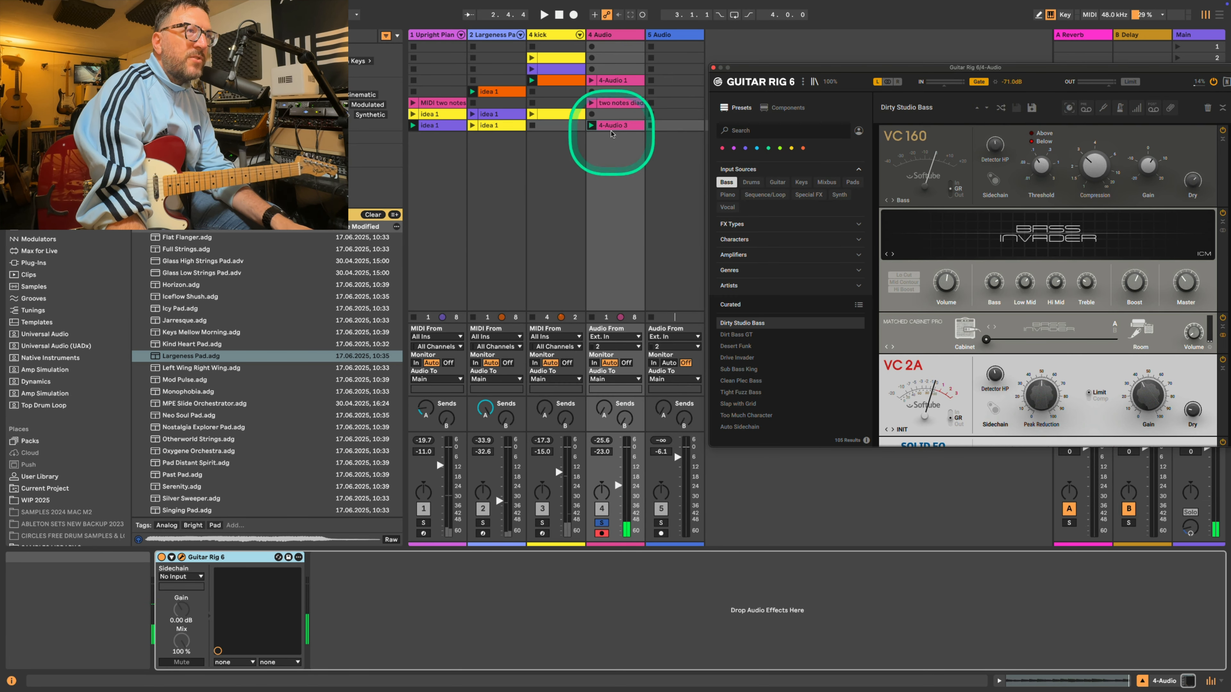
- Transpose the 4-Audio 3 guitar clip down 12 semitones and play it back
left_click(615, 125)
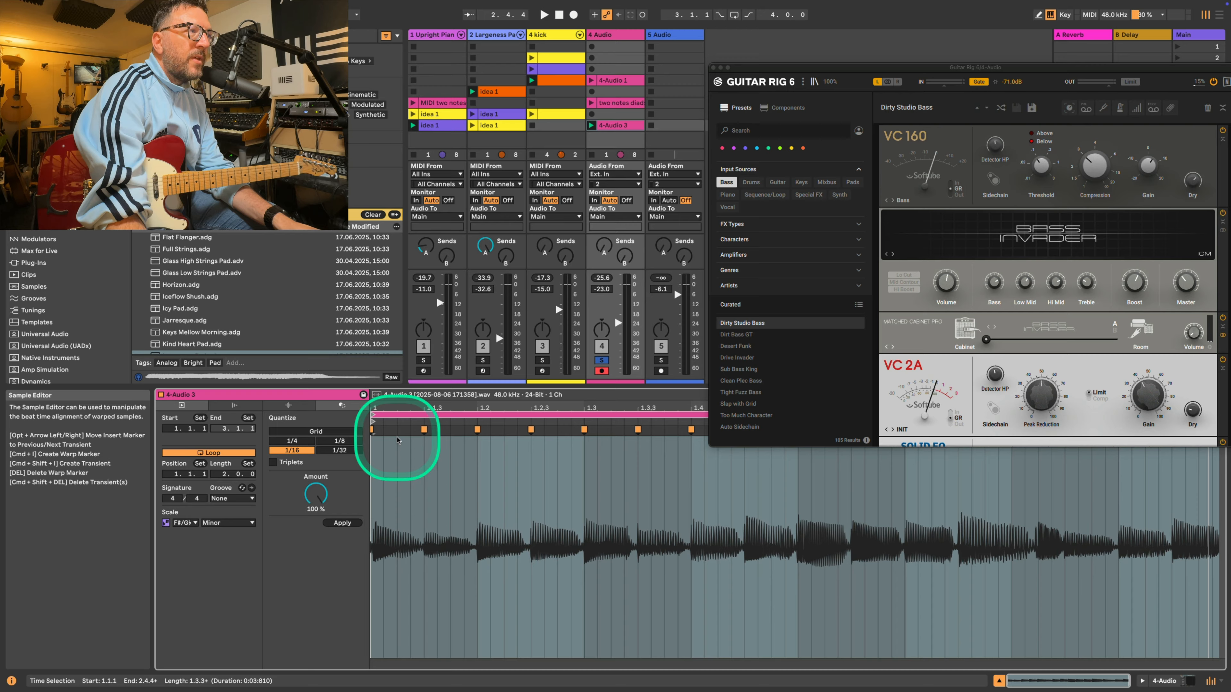
left_click(307, 407)
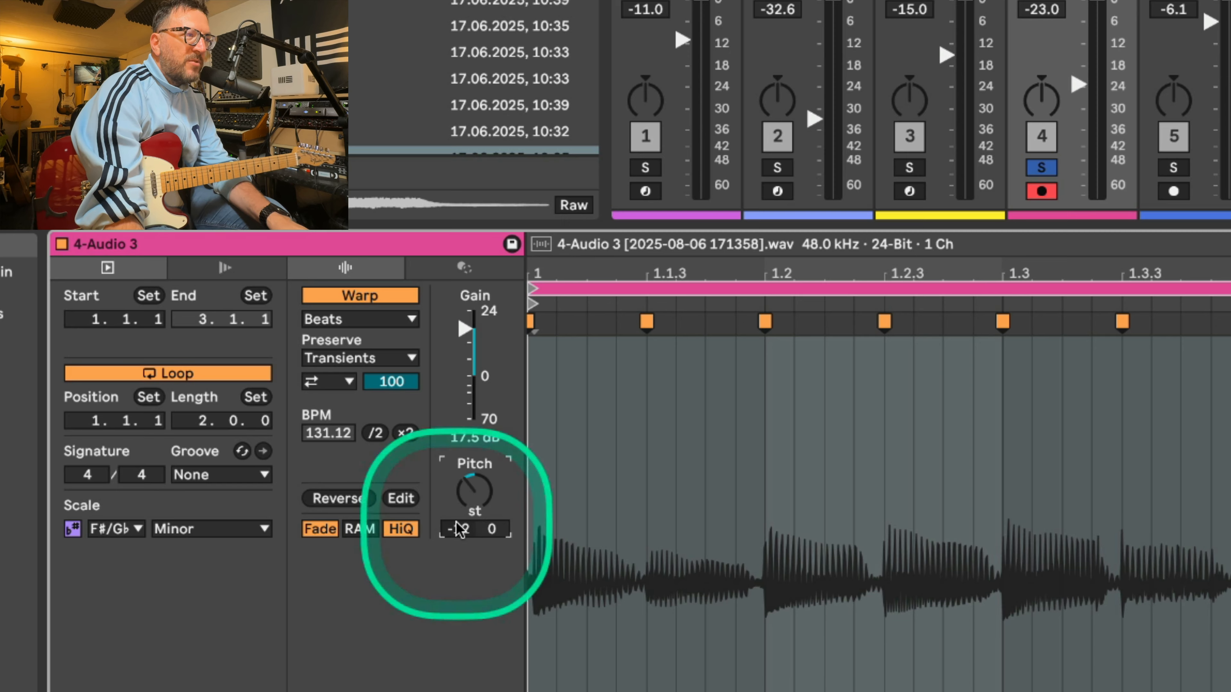
key("space")
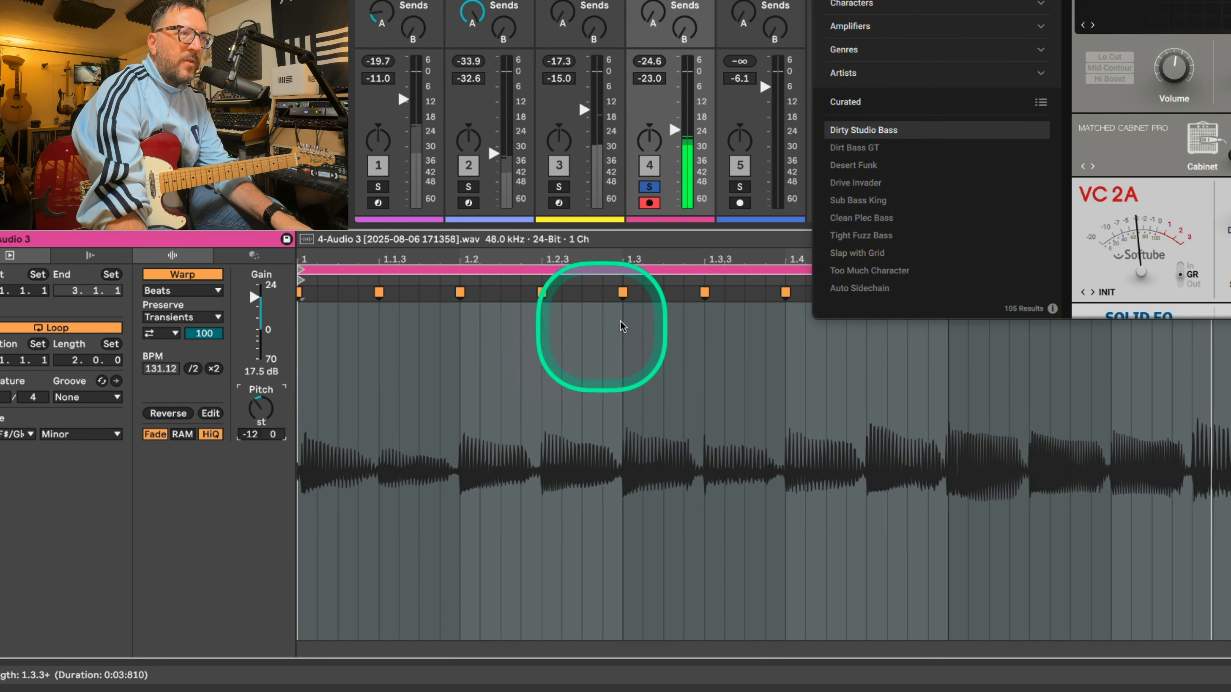
key("space")
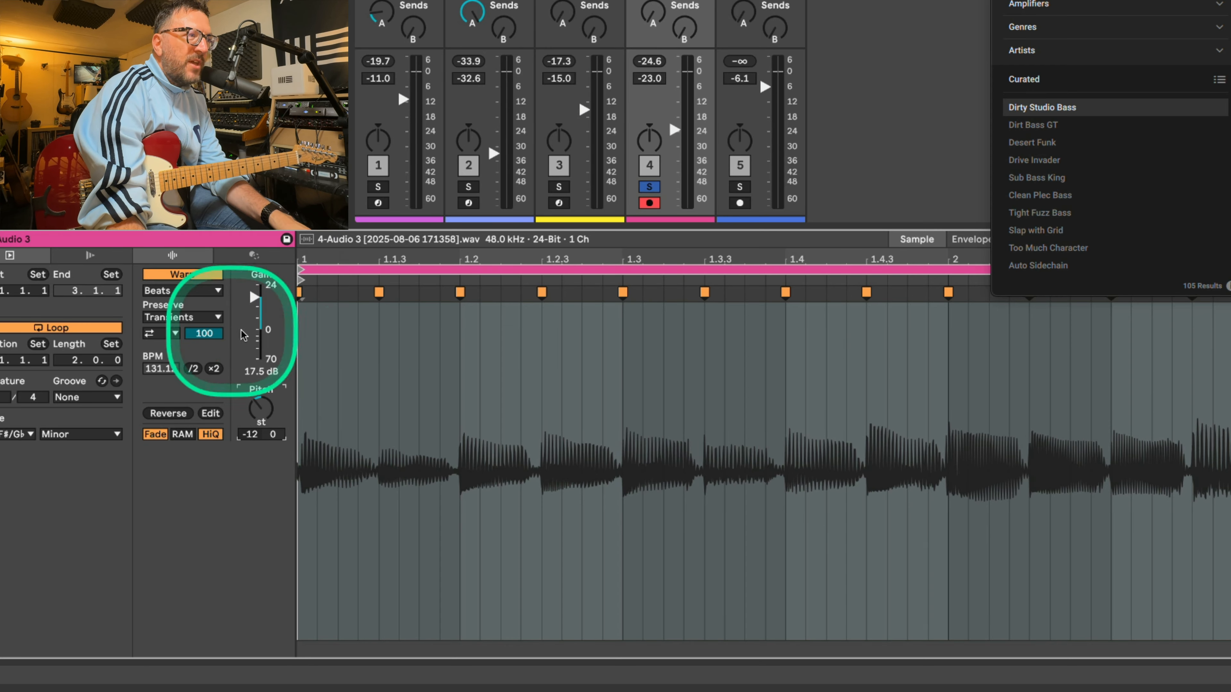
- Set the guitar clip's warp mode to Complex and play the clip
left_click(169, 291)
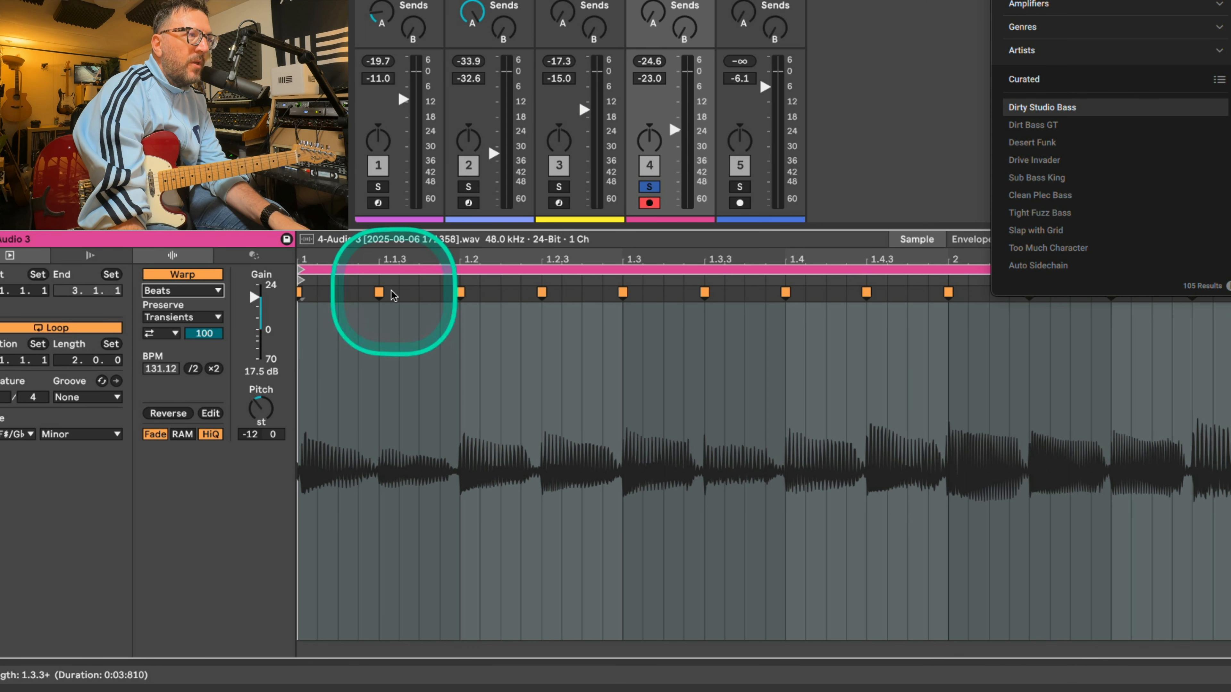
key("space")
left_click(183, 291)
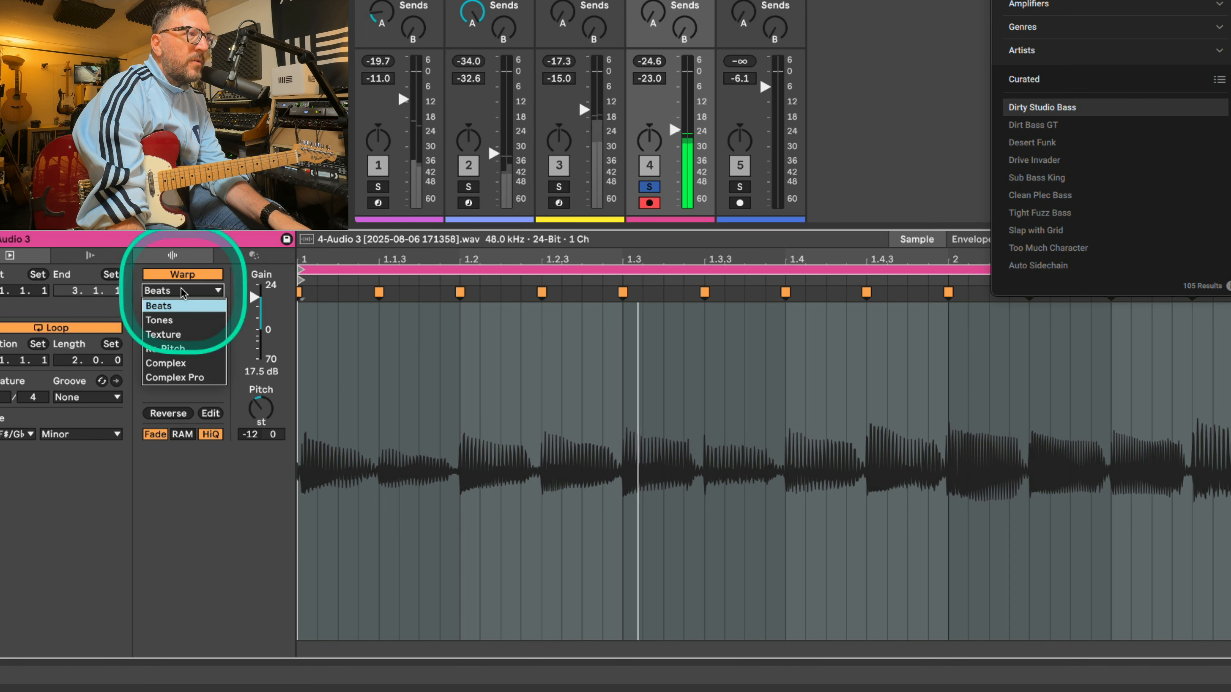
left_click(167, 363)
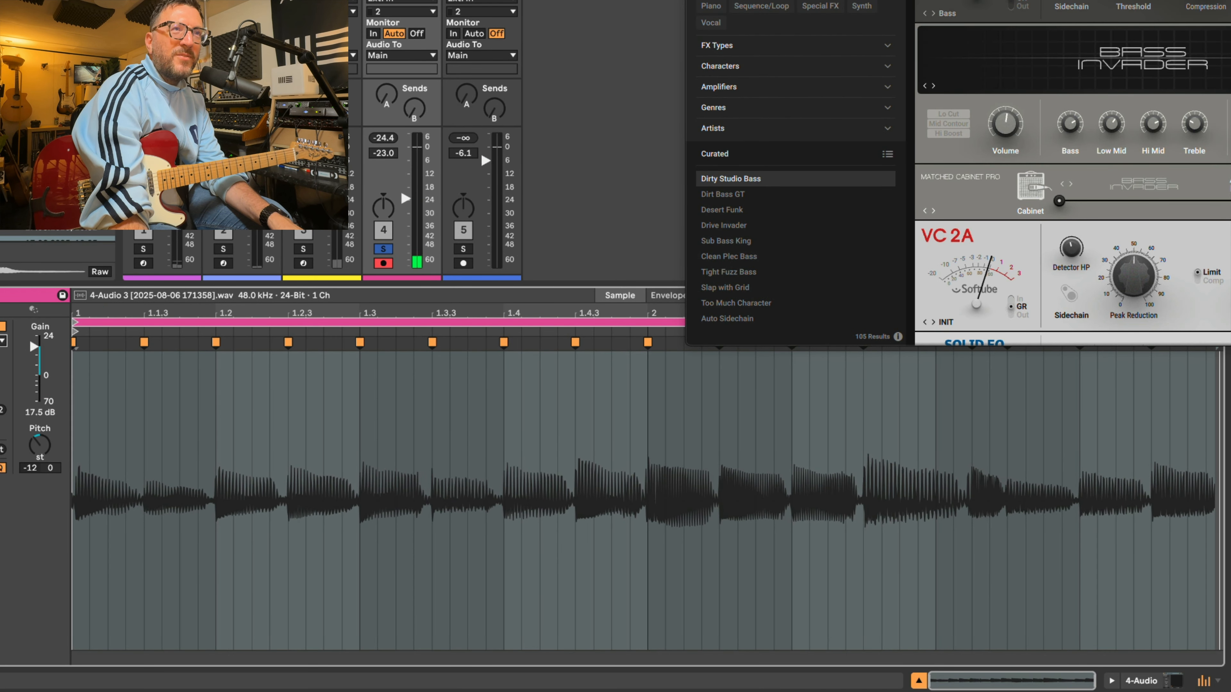
left_click_drag(1042, 1, 535, 1)
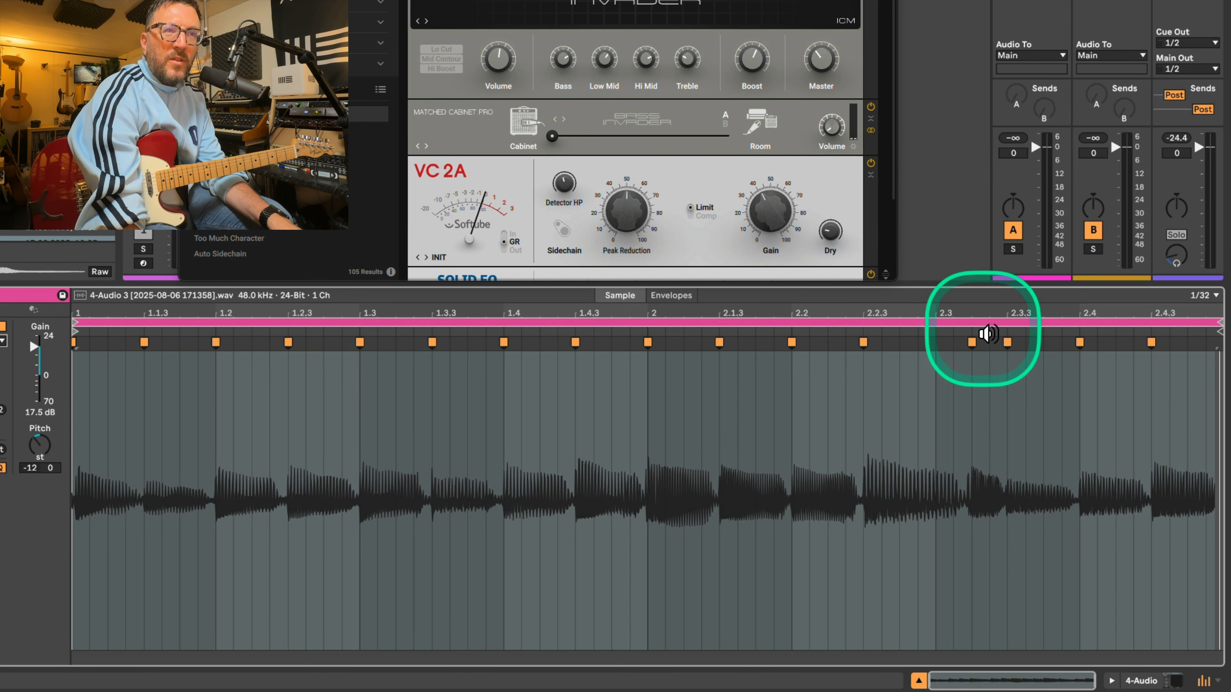
key("space")
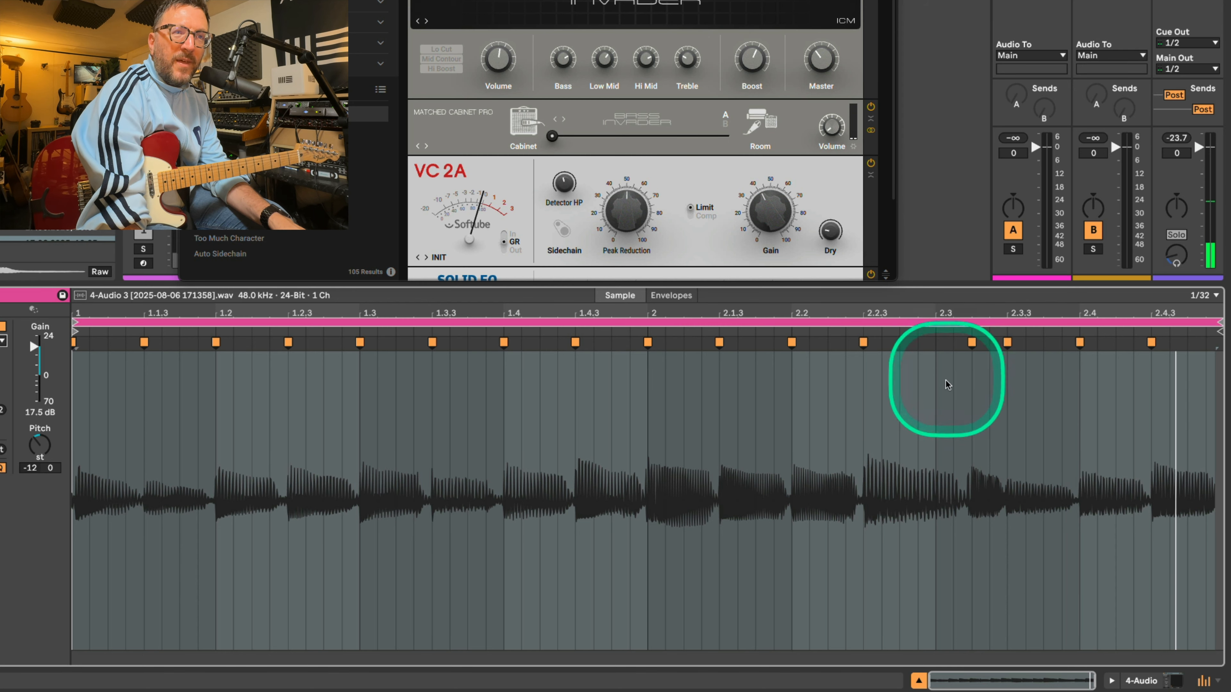
- Move the misplaced warp marker just after beat 2.3 back onto 2.3 and play that passage
left_click(945, 400)
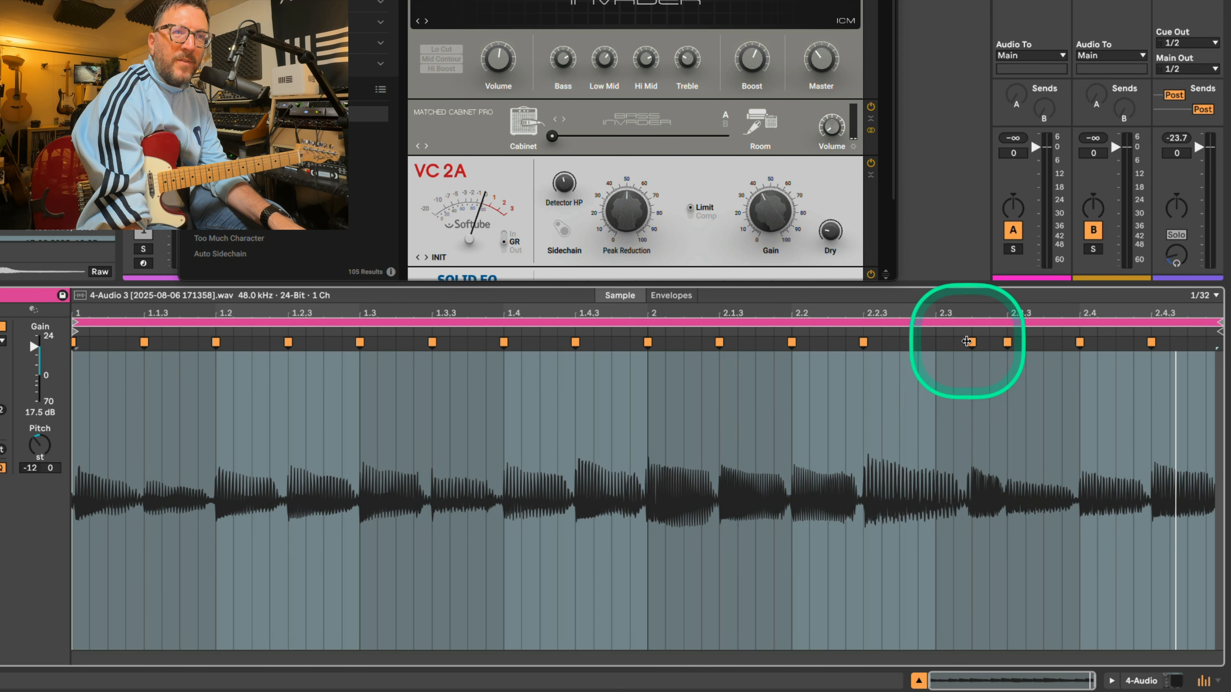
left_click_drag(972, 344, 935, 344)
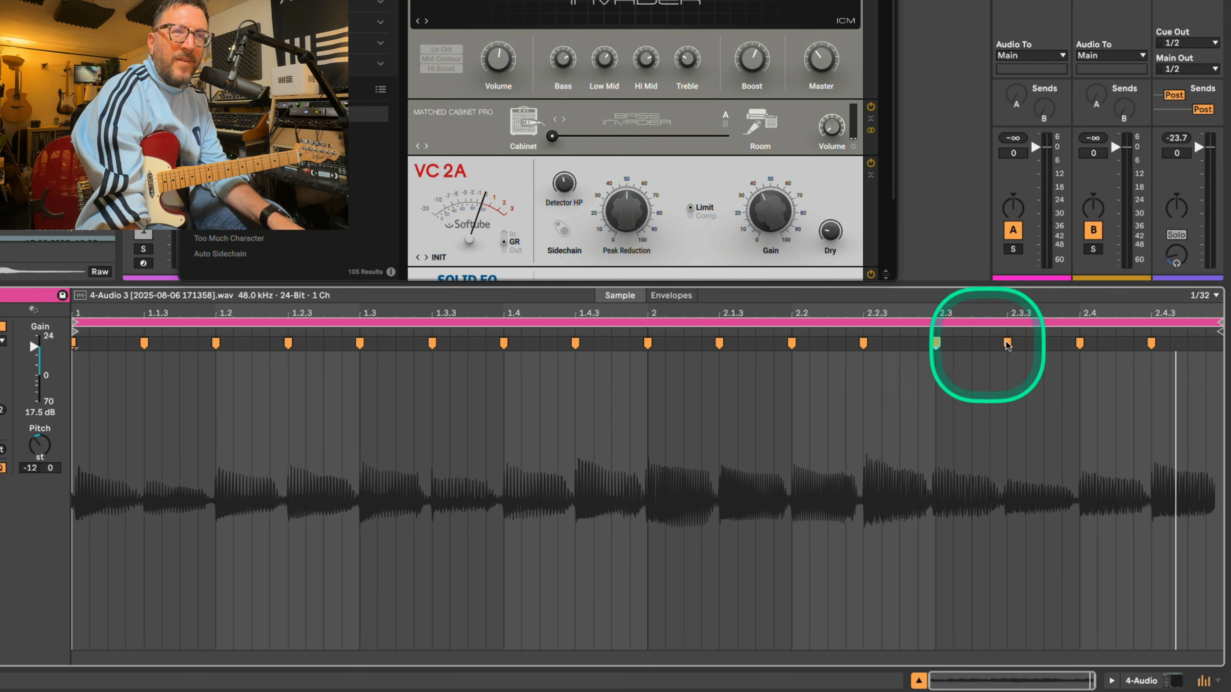
key("space")
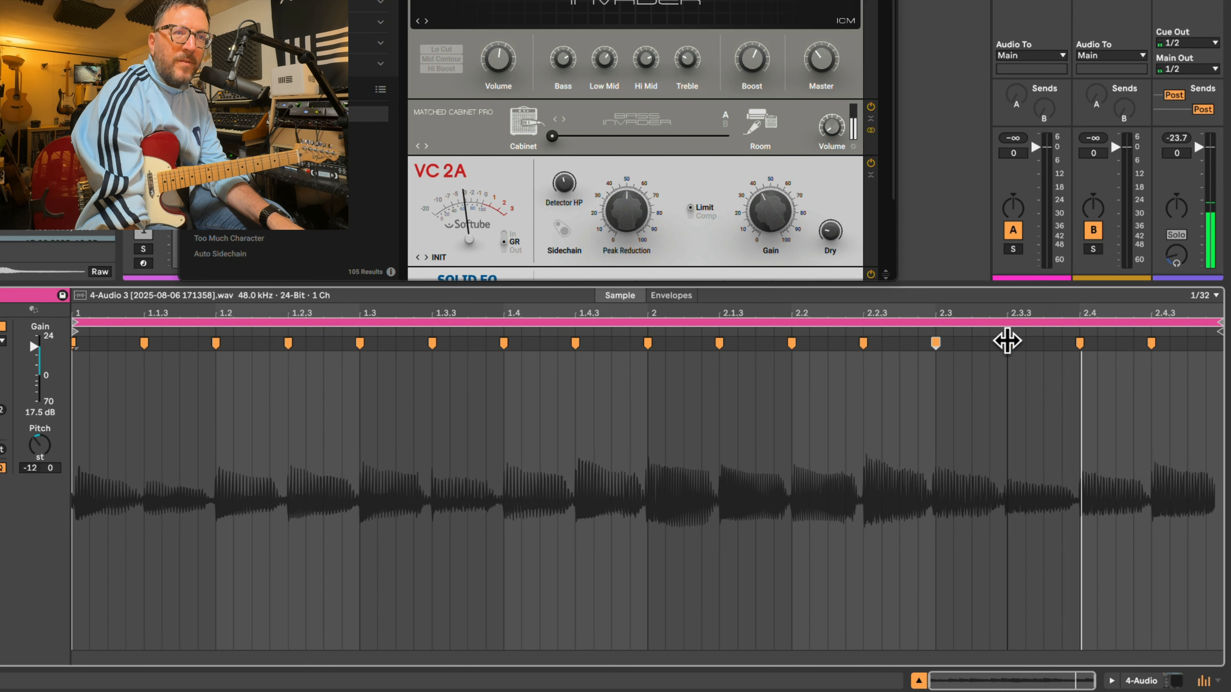
key("space")
left_click(520, 412)
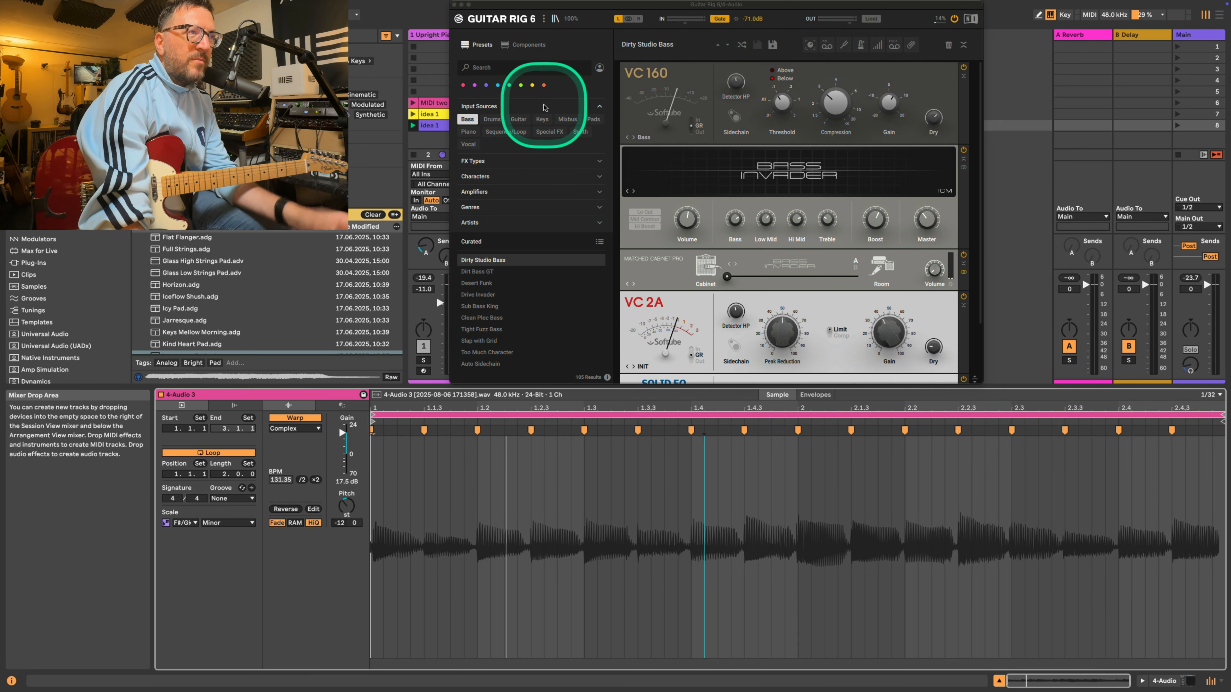
- Move the Guitar Rig window clear of the mixer and set the guitar clip's warp mode to Complex Pro
left_click_drag(514, 6, 755, 6)
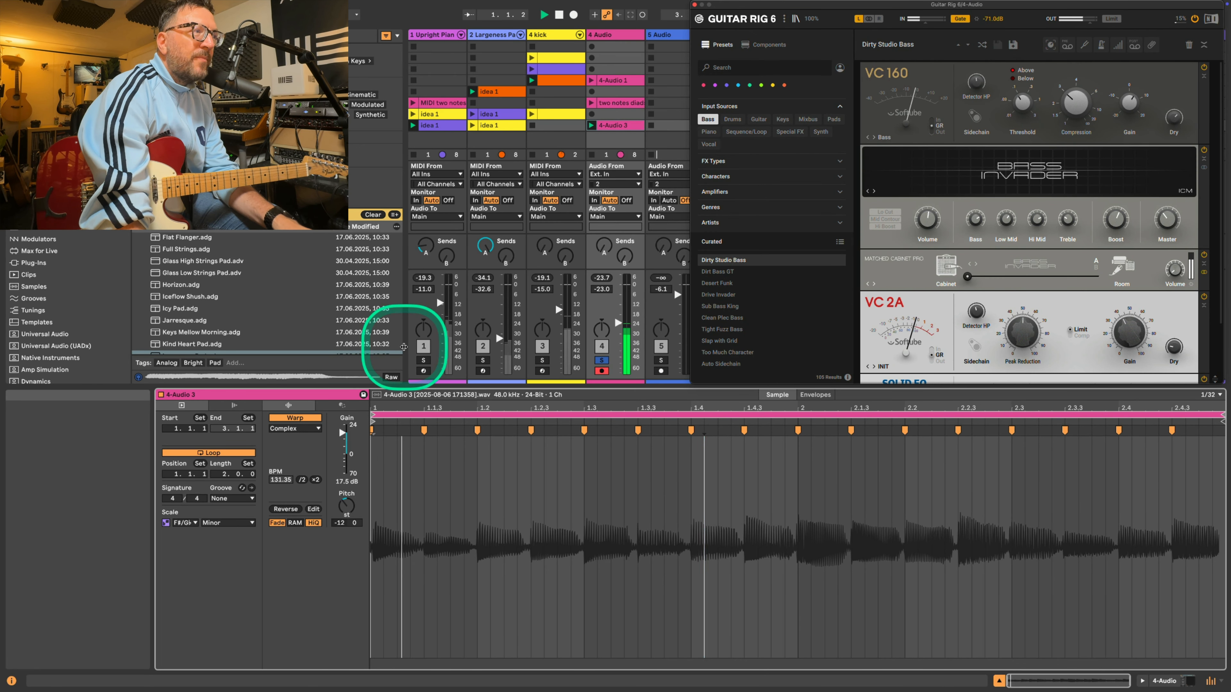
key("space")
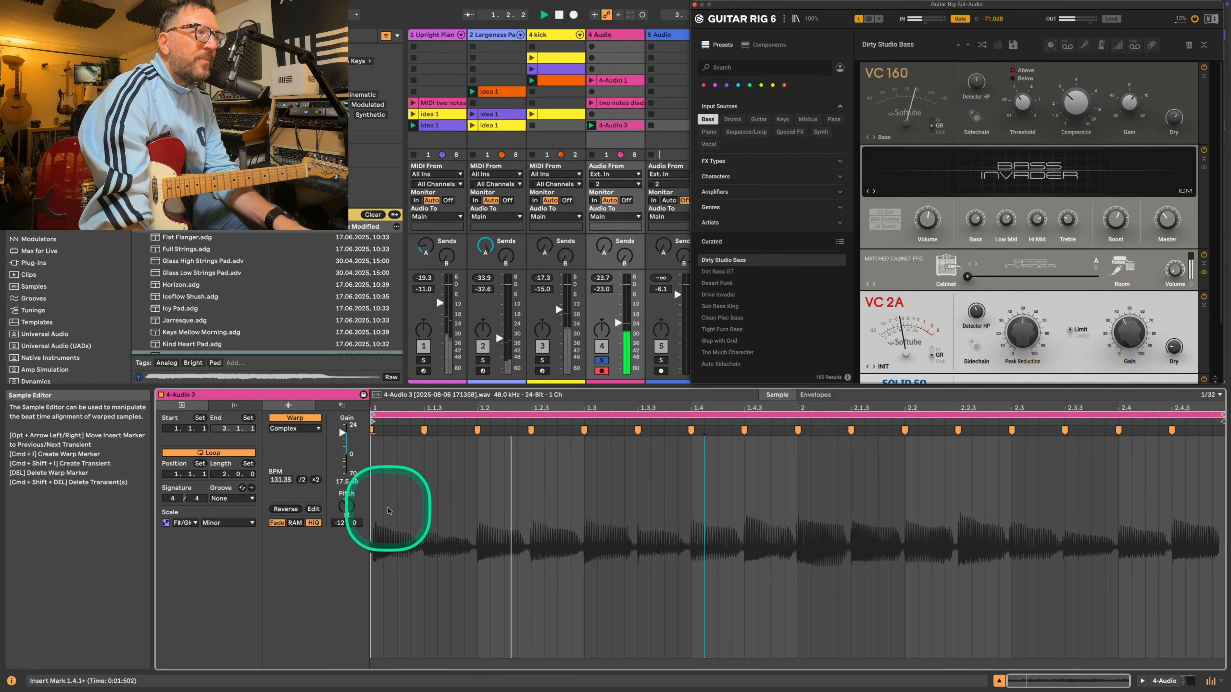
left_click(298, 430)
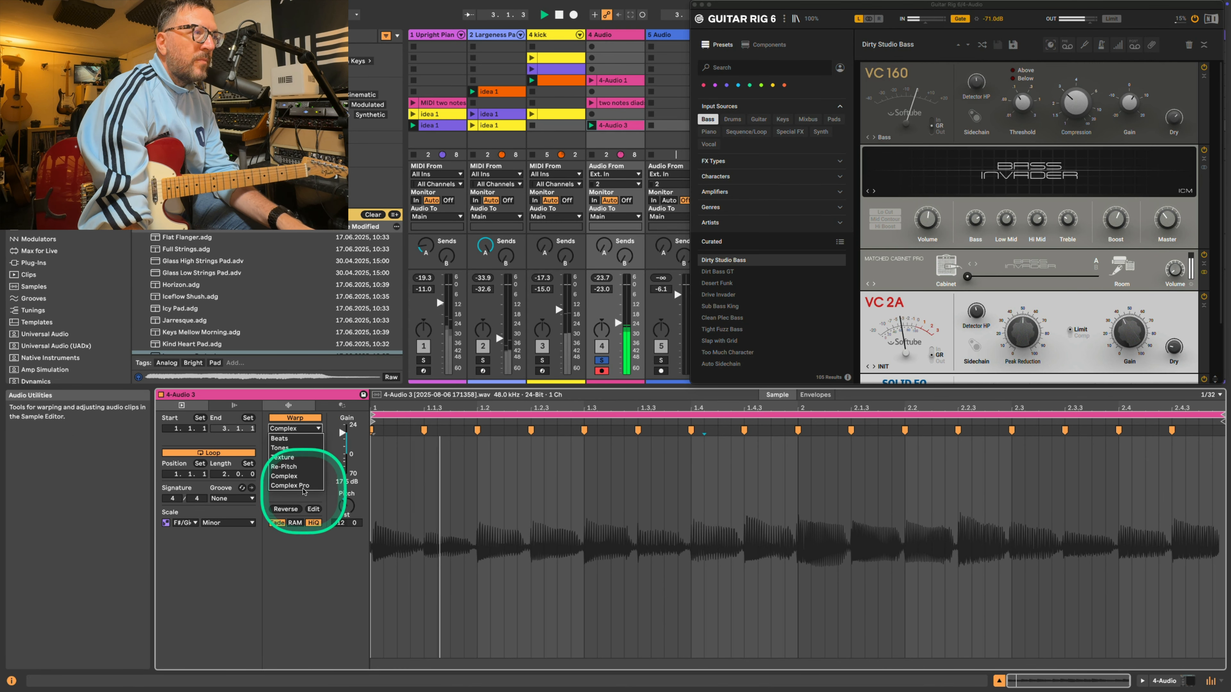
left_click(301, 486)
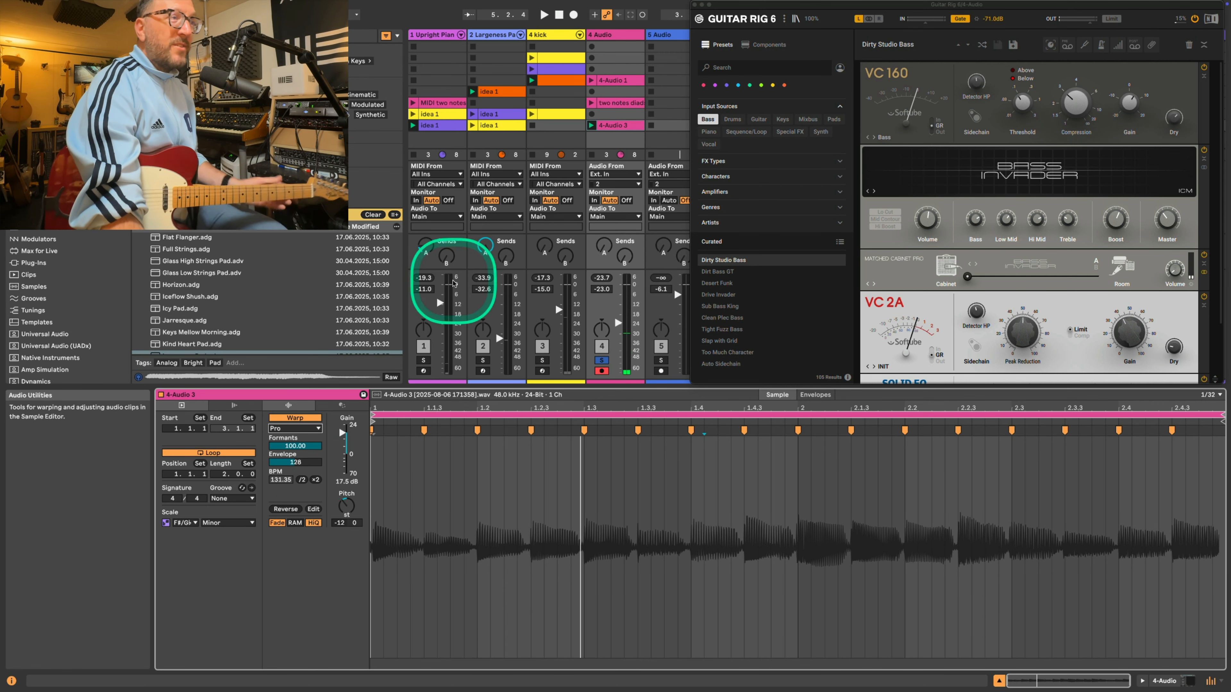
- Solo the kick track together with the guitar and raise the 4 Audio track's volume to -19.3 dB during playback
left_click(542, 360)
key("space")
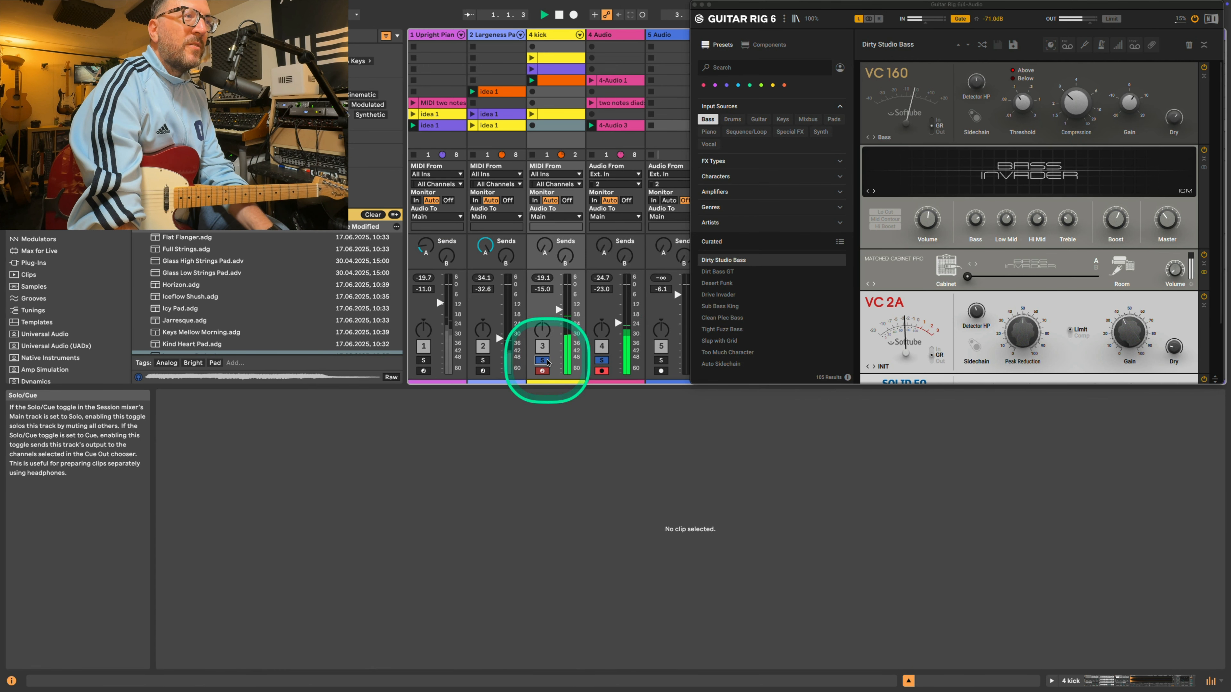
left_click_drag(619, 317, 619, 317)
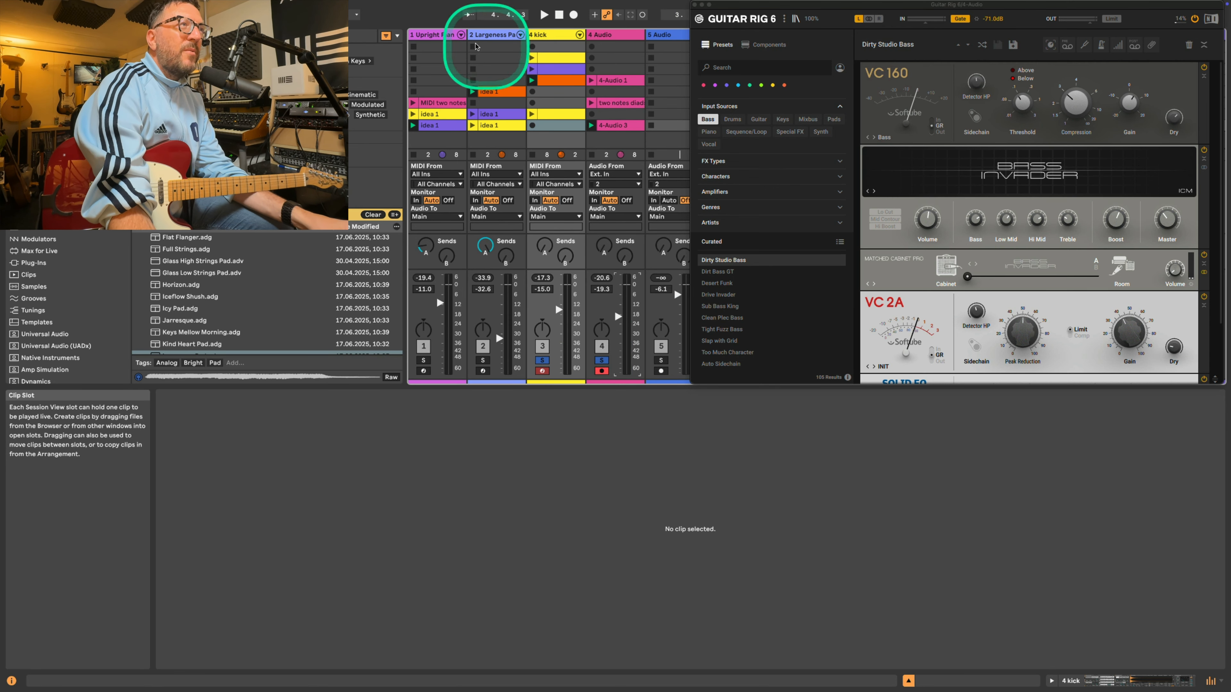
- Insert a new MIDI track after the Upright Piano track and move the Guitar Rig window off the session tracks
left_click(442, 34)
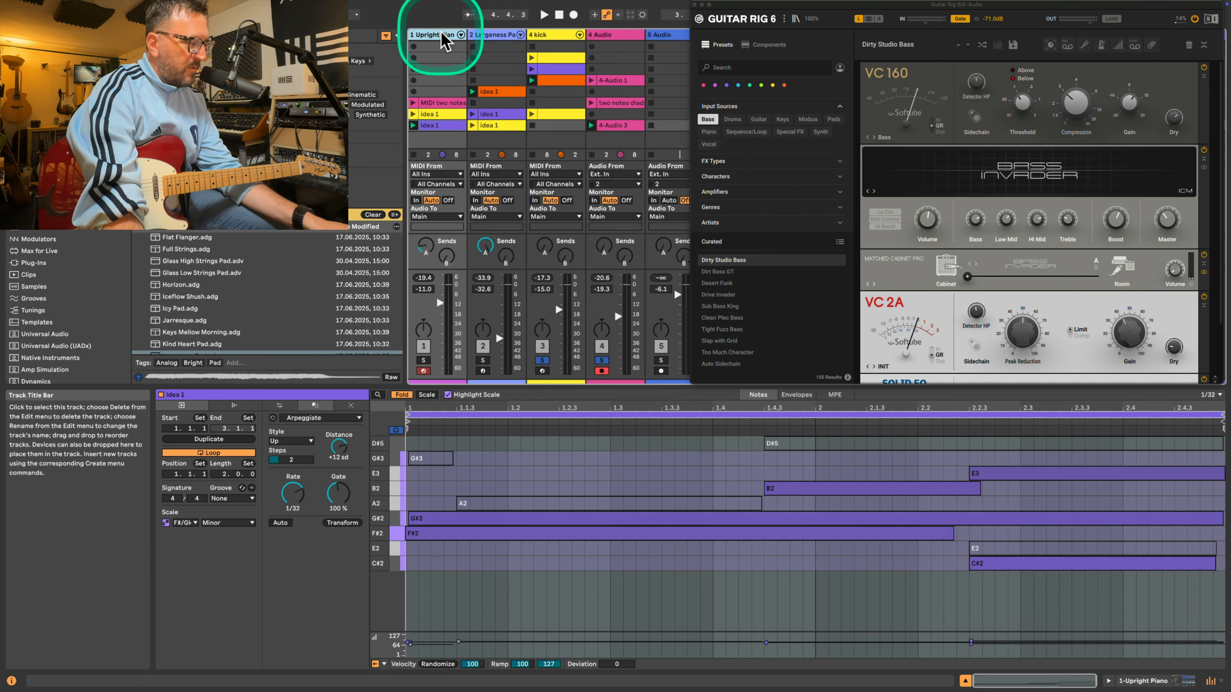
key("super+shift+t")
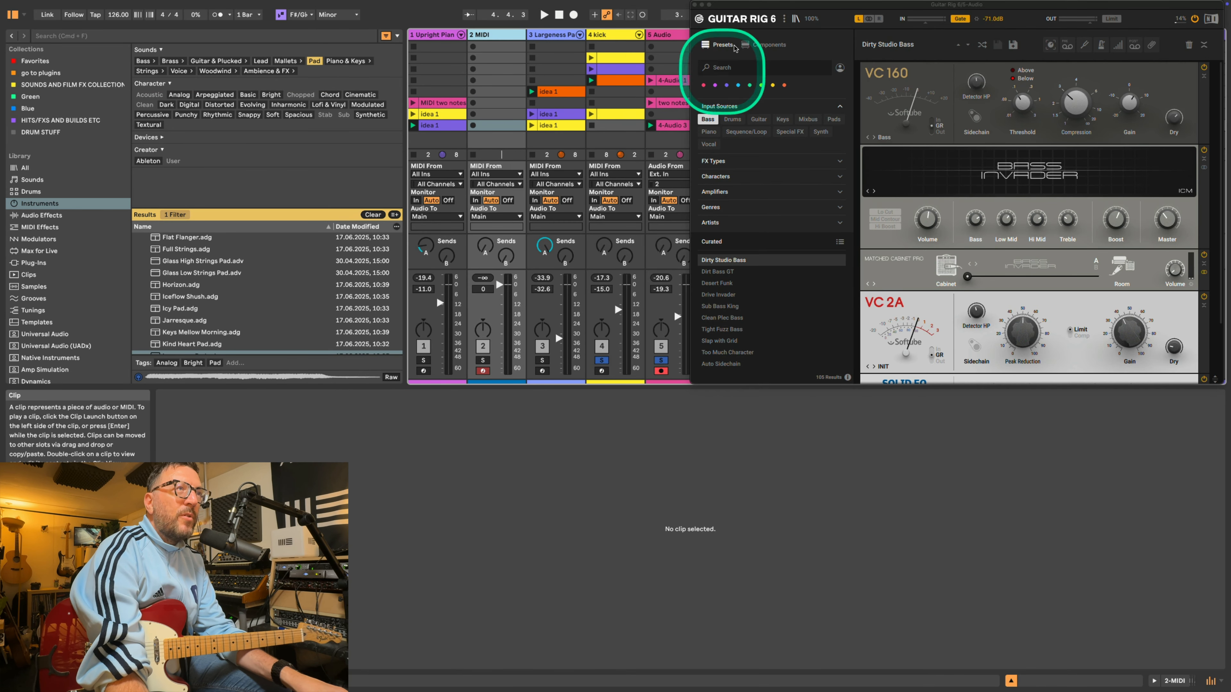
left_click_drag(729, 4, 906, 5)
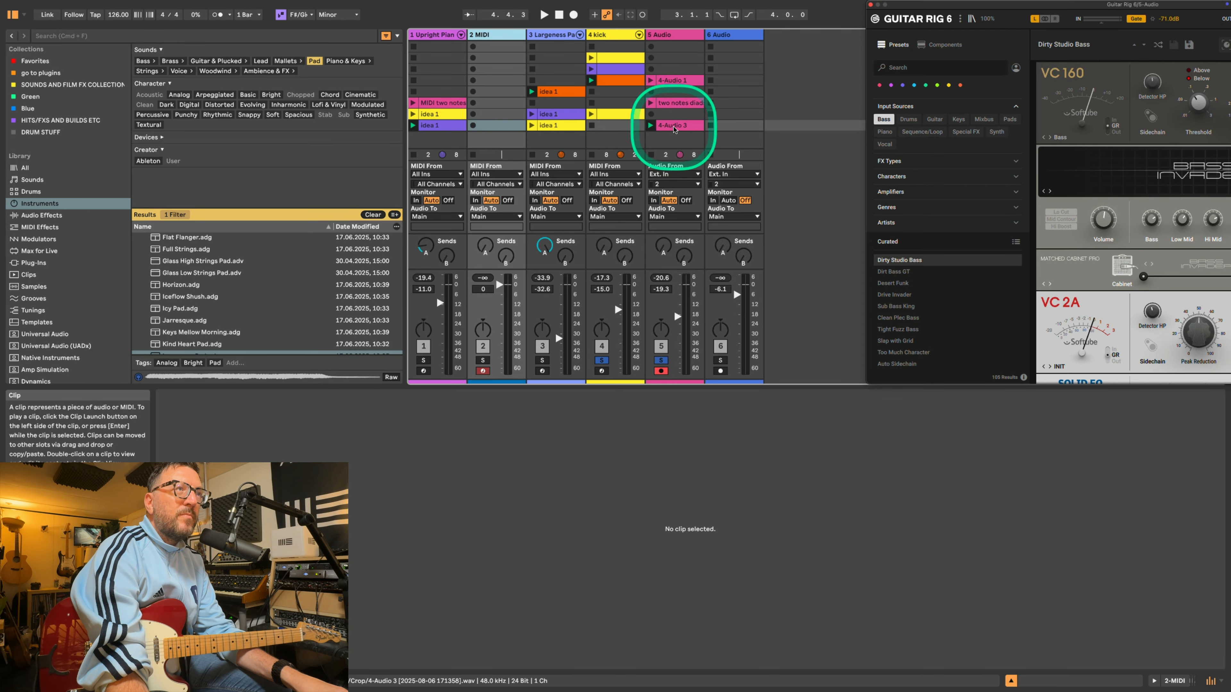
- Rename the scene 8 guitar clip on the 5 Audio track "bass line idea"
right_click(678, 126)
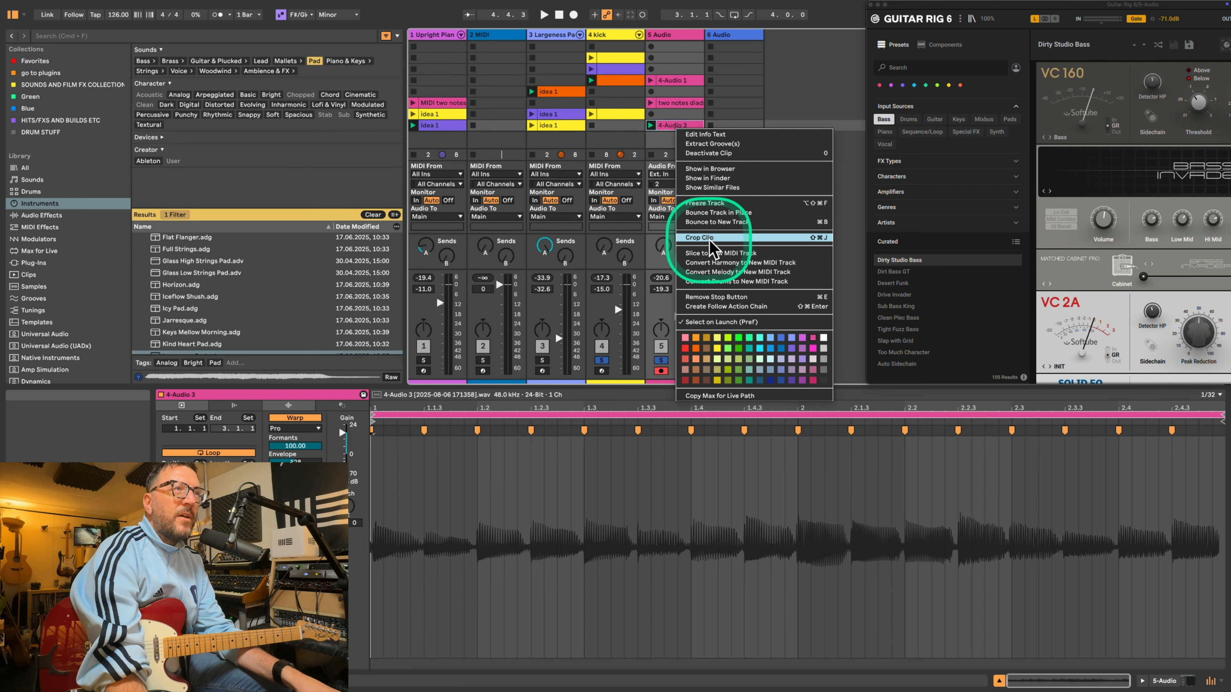
left_click(653, 130)
right_click(673, 125)
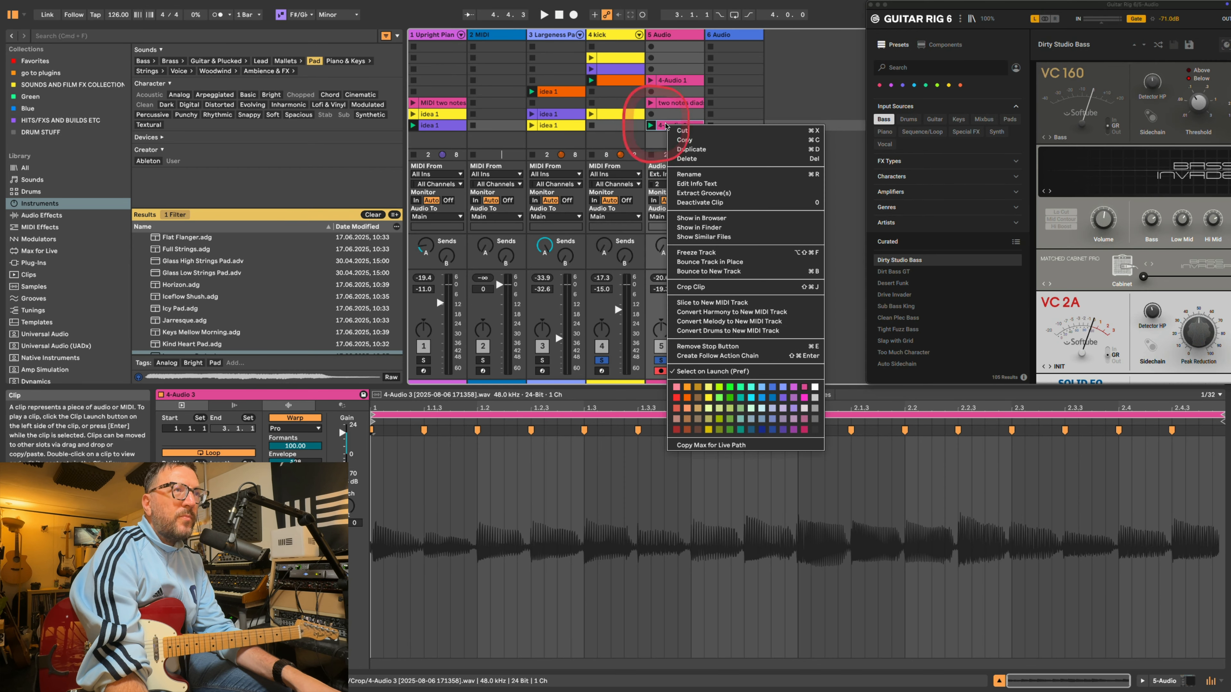
left_click(687, 175)
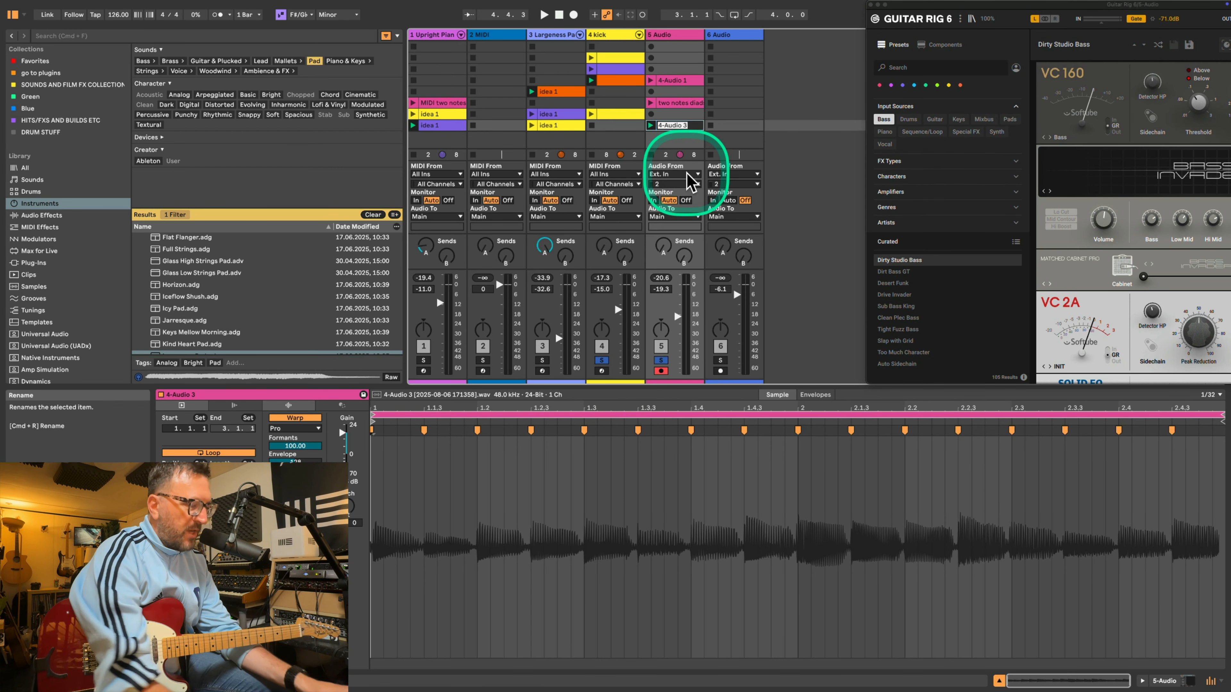
type("bass lin")
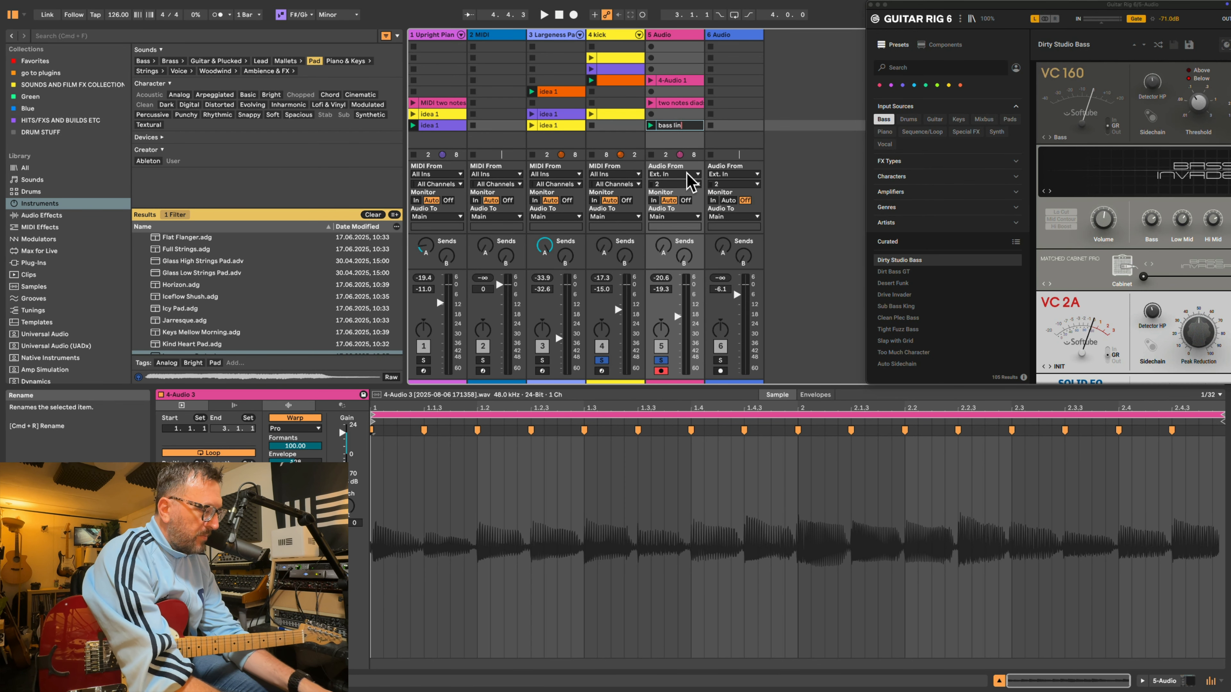
type("e idea")
key("Return")
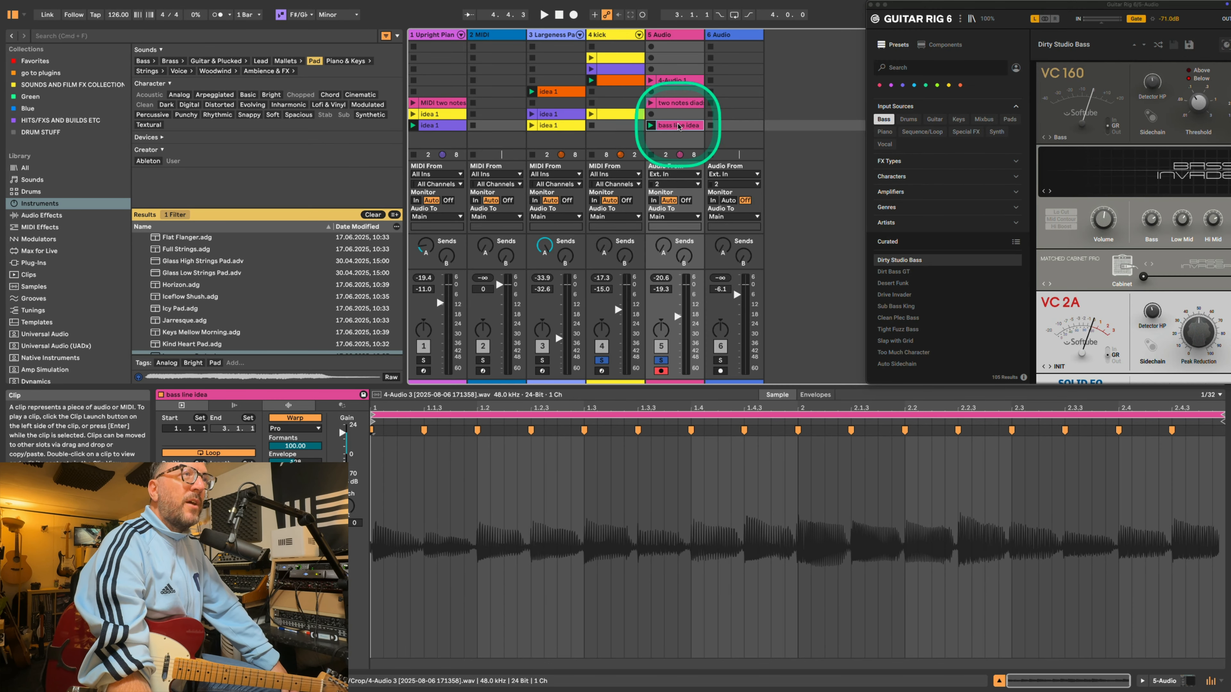
- Select the 2 MIDI track, clear the Pad filter from the instrument list and collapse the Analog presets
left_click(498, 57)
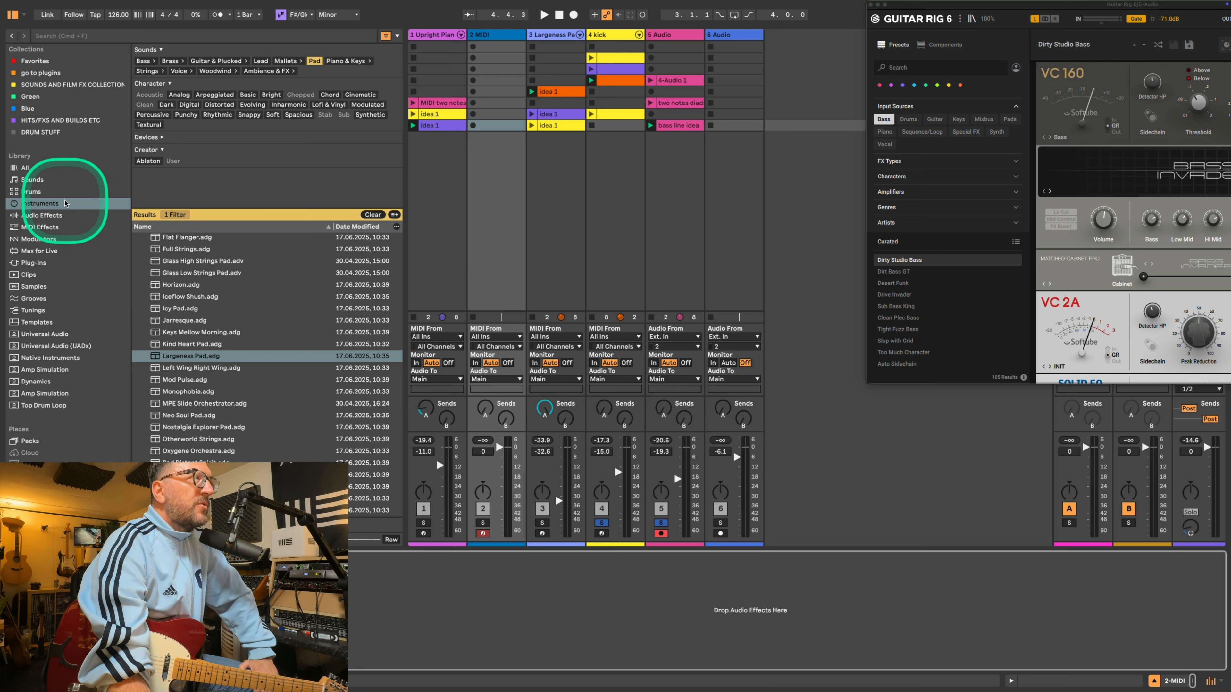
left_click(373, 214)
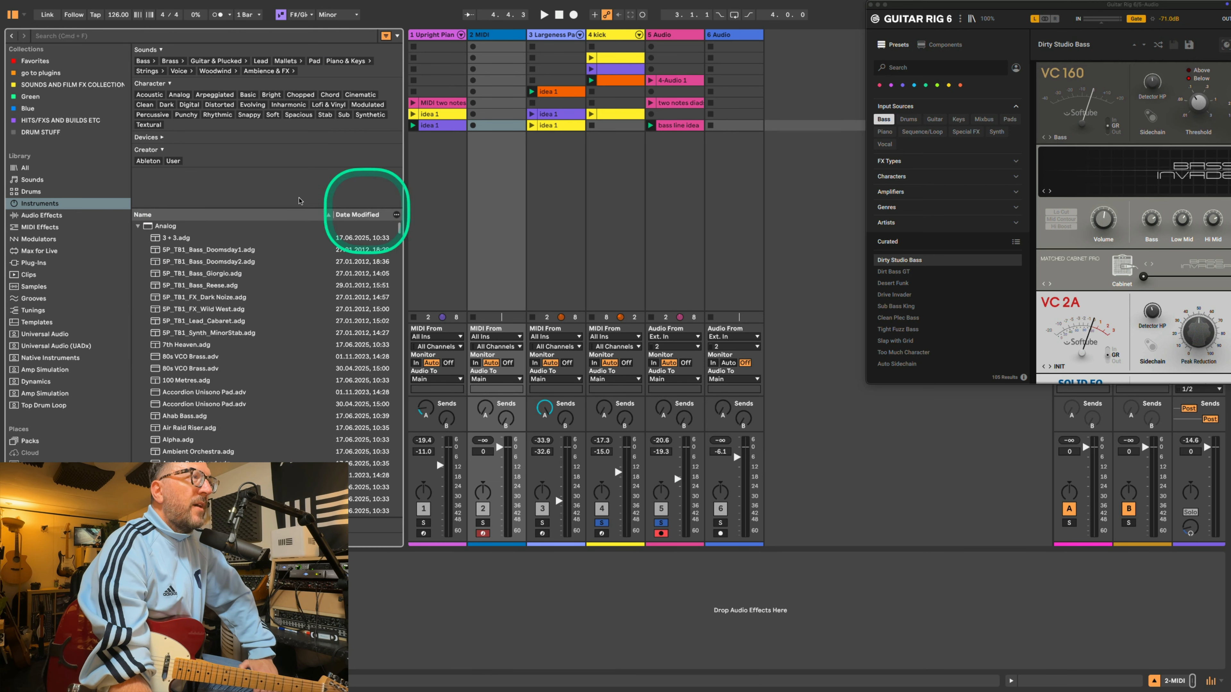
left_click(138, 226)
scroll(205, 348, "down", 3)
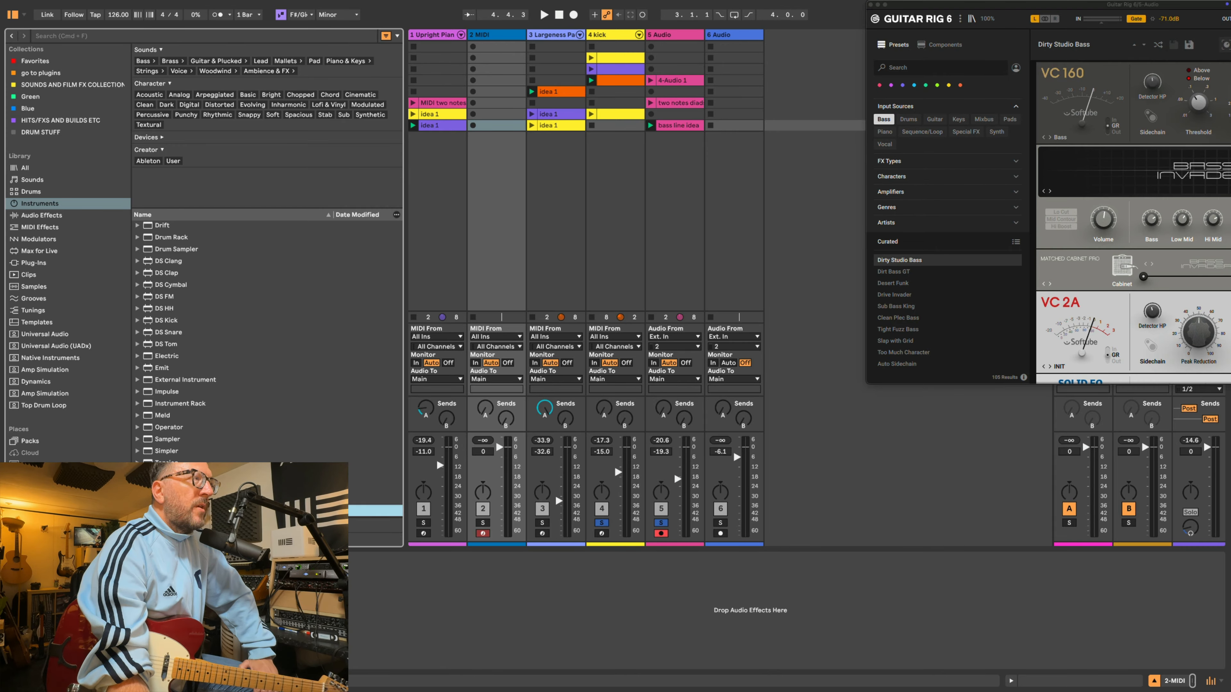
- Filter the instruments by Bass and Distorted and load the Wavetable preset Complex Grunge Bass onto the 2 MIDI track
left_click(143, 61)
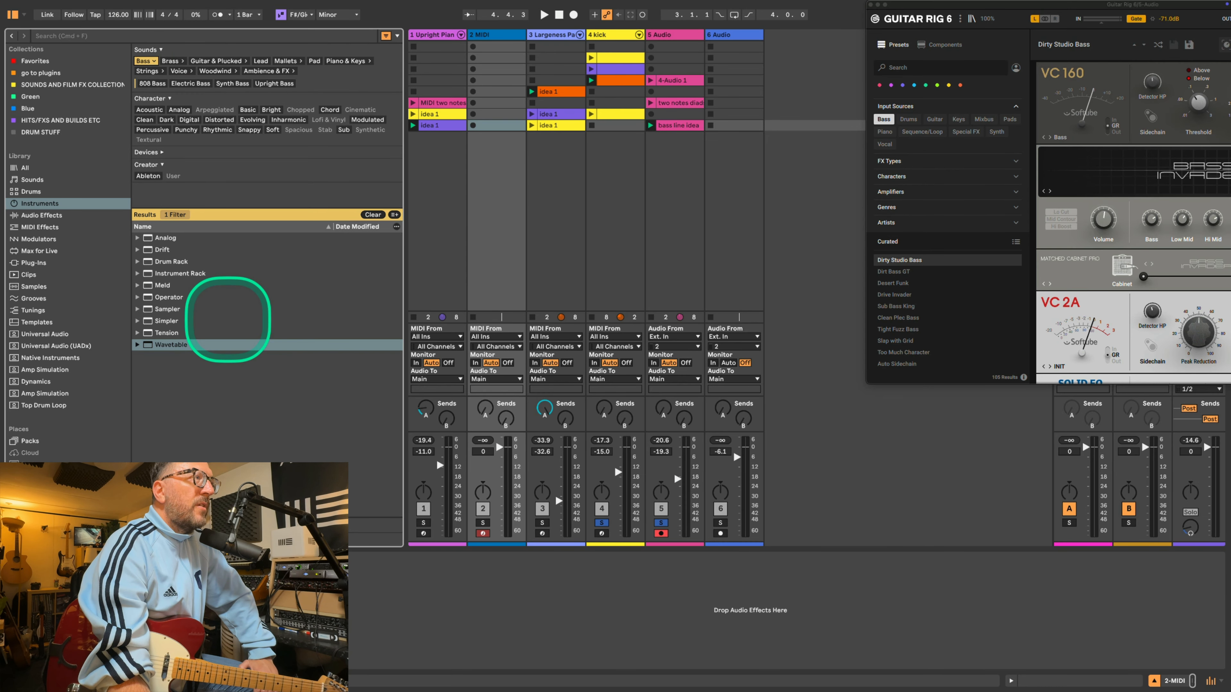
left_click(137, 345)
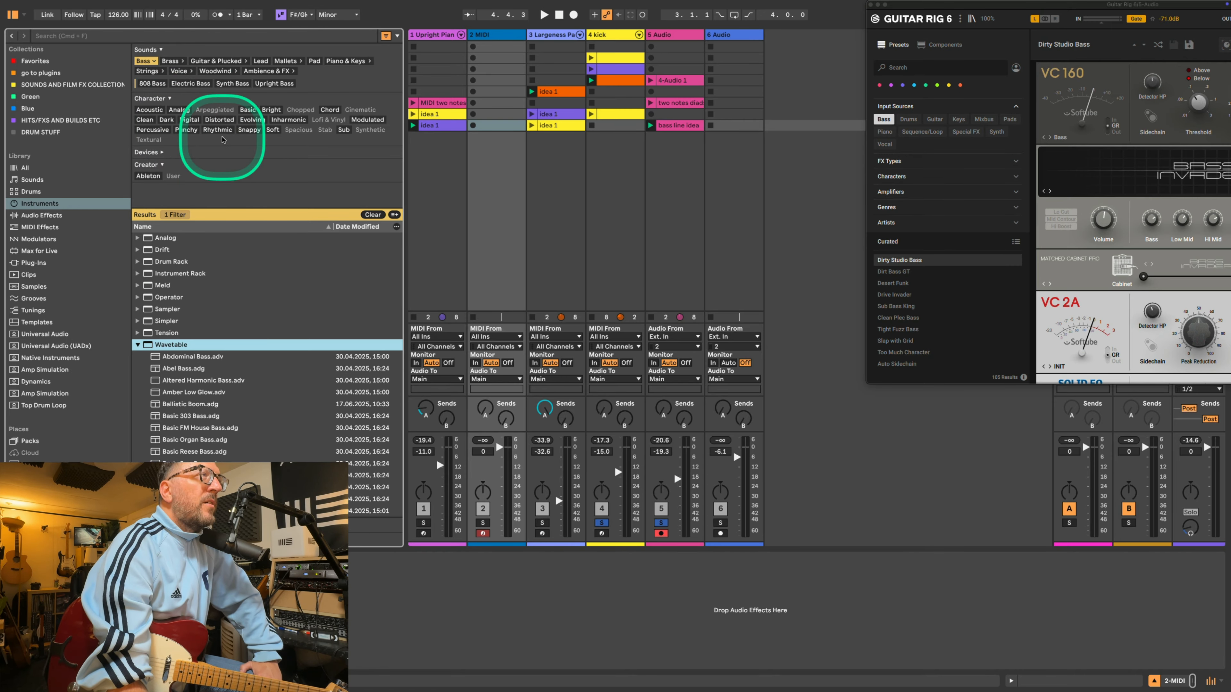
left_click(219, 120)
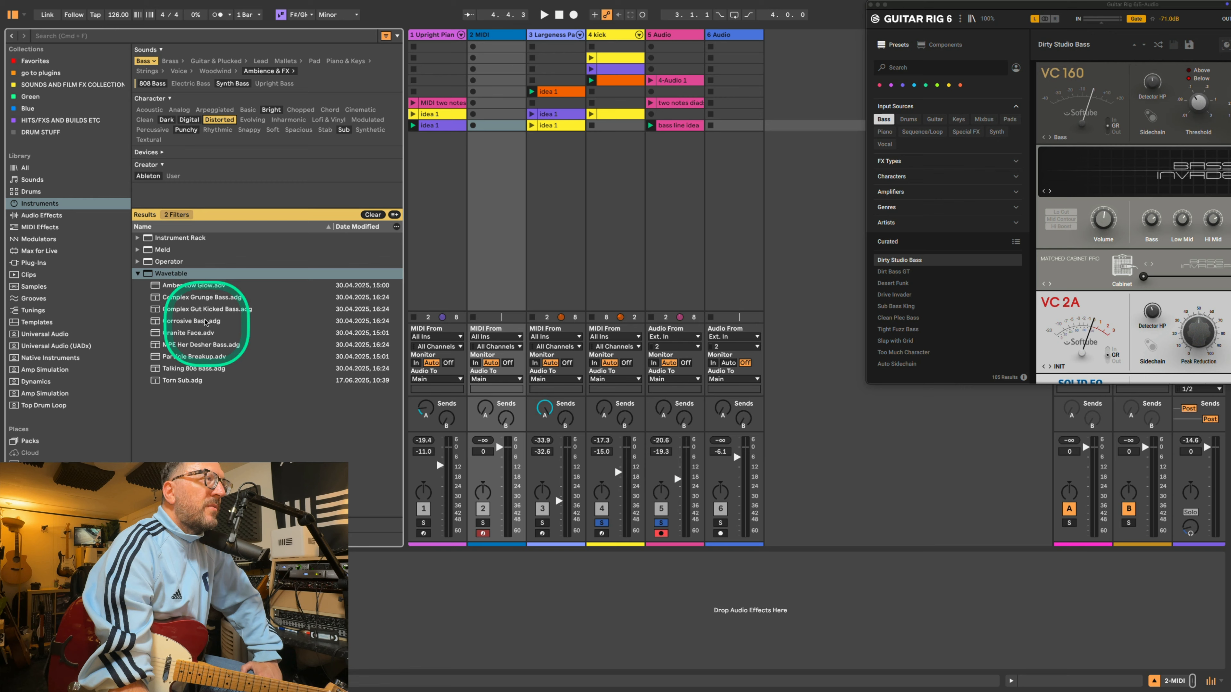
left_click(191, 296)
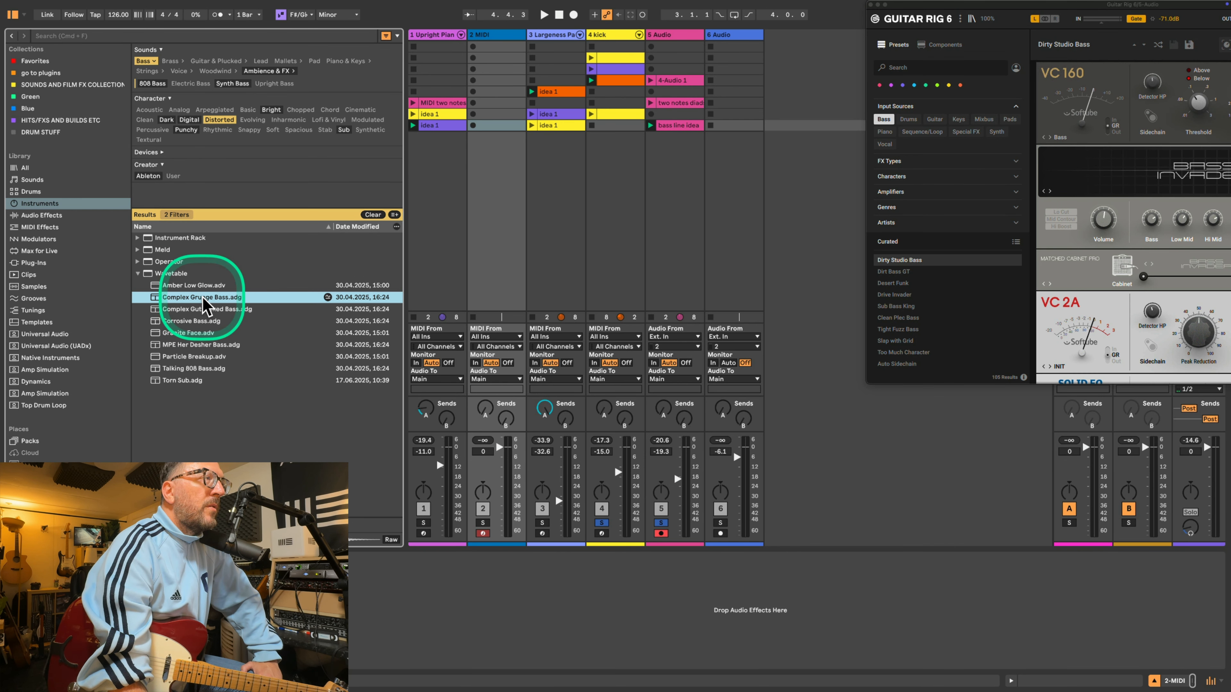
left_click_drag(218, 361, 751, 610)
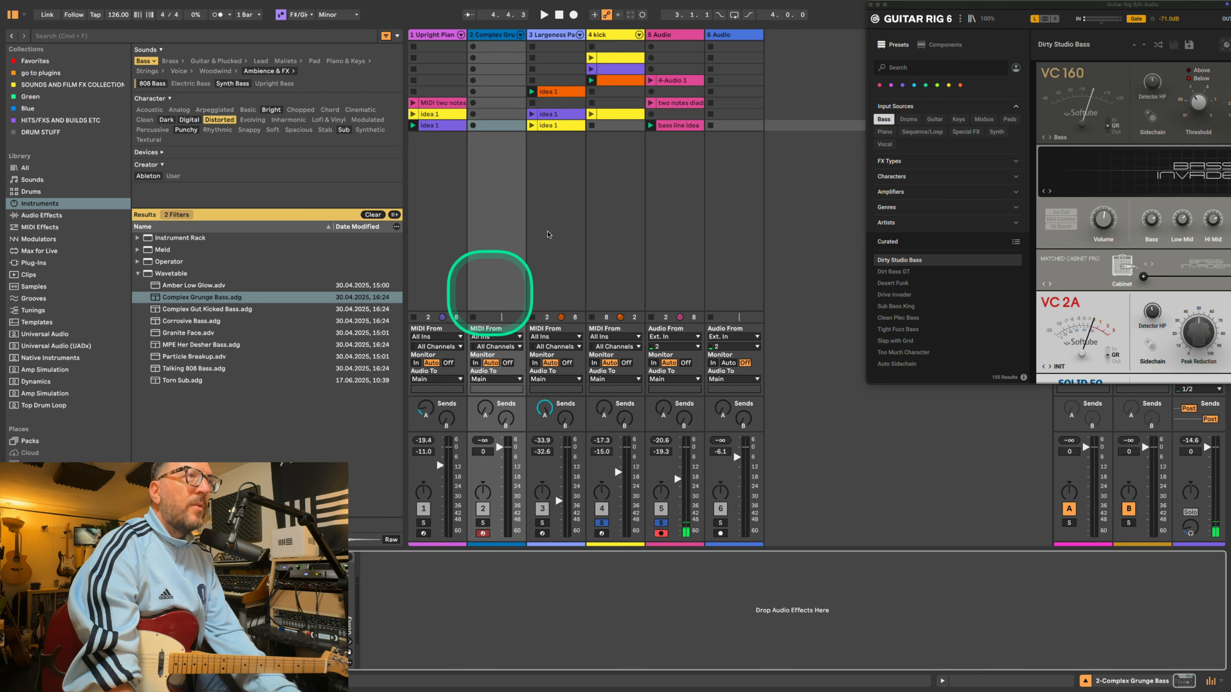
- Convert the bass line idea clip to MIDI as Melody in the scene 9 slot of the Complex Grunge Bass track
left_click_drag(676, 127, 584, 131)
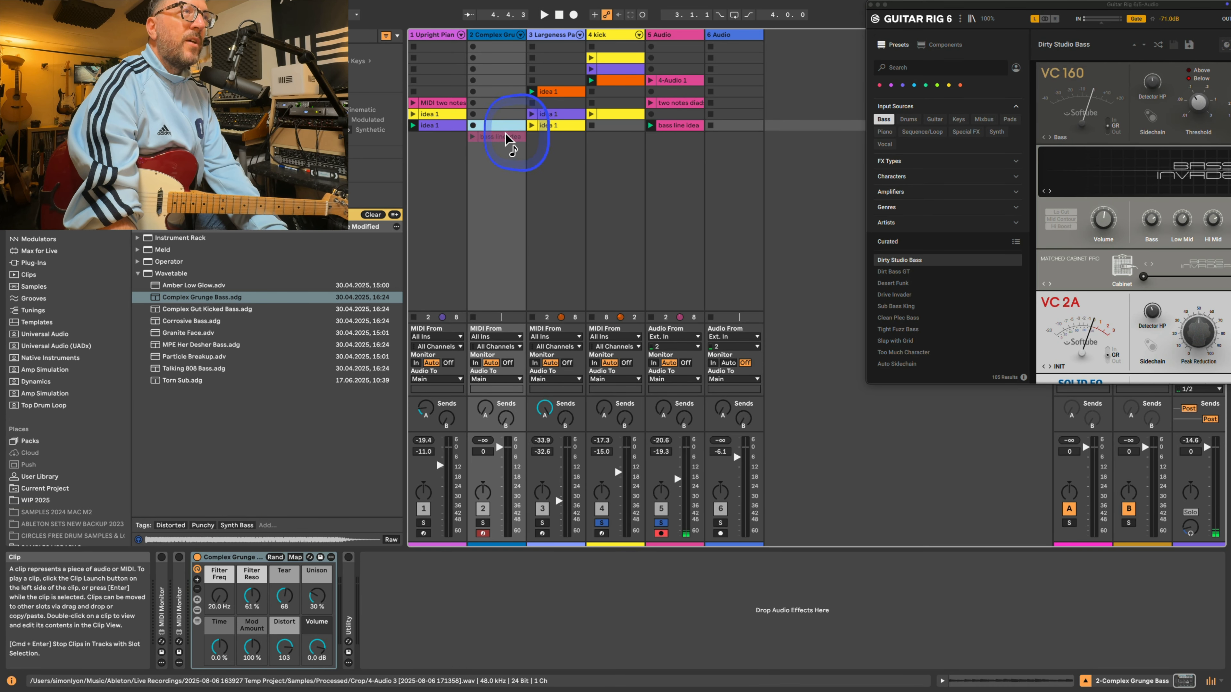
left_click_drag(505, 134, 503, 145)
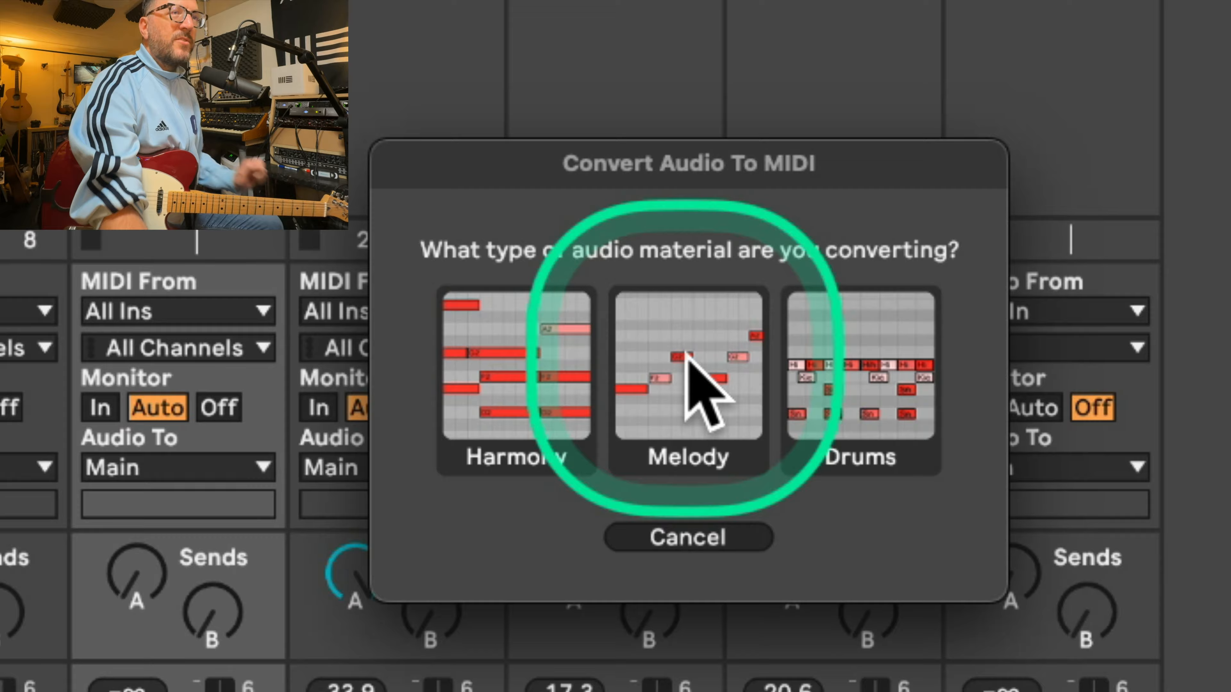
left_click(685, 357)
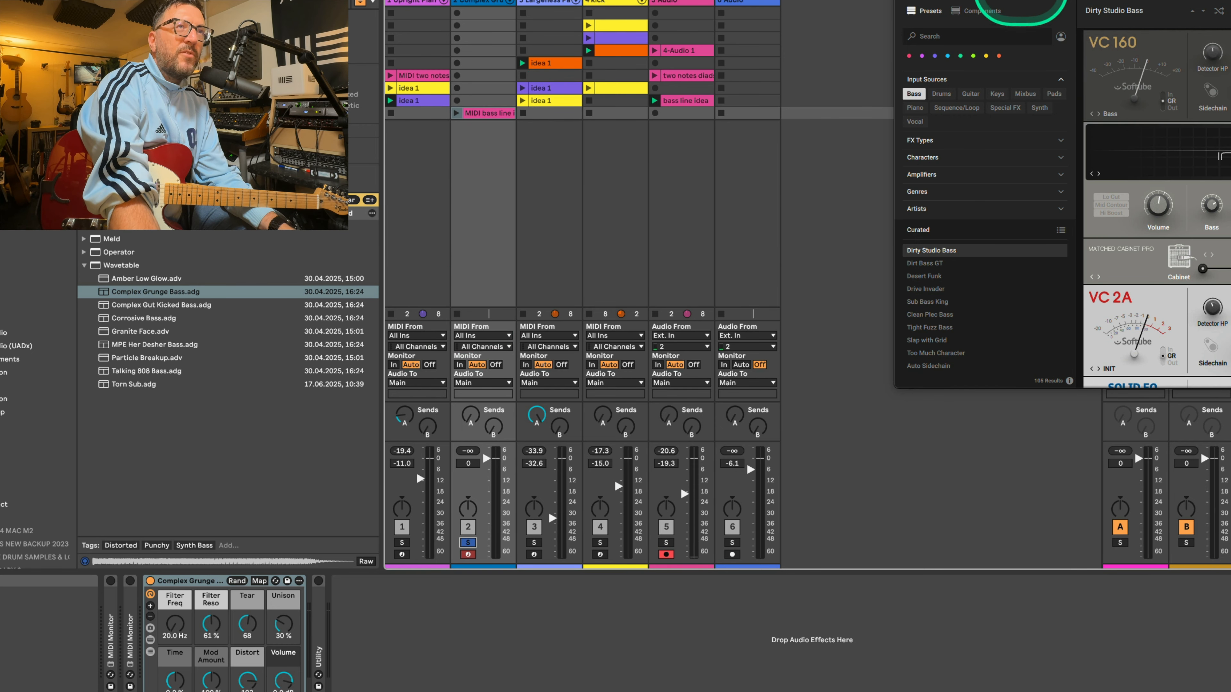
- Move the Guitar Rig window clear of the mixer and solo the 5 Audio track for its bass line idea clip
left_click_drag(1022, 0, 736, 294)
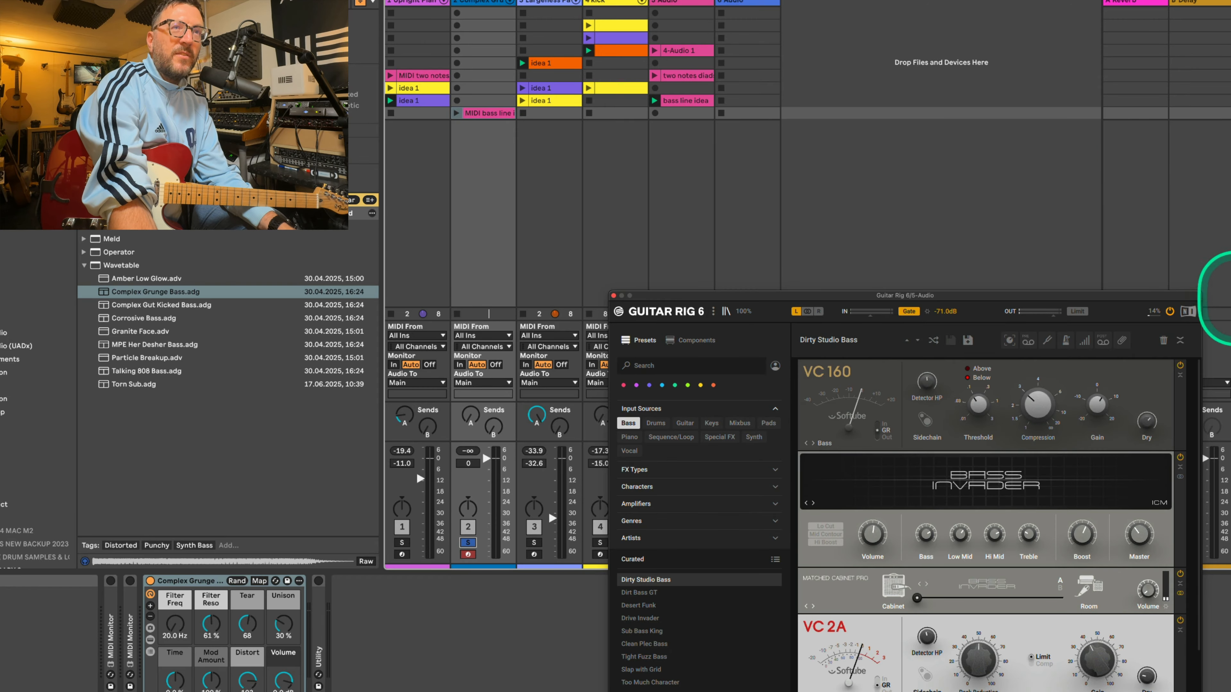
left_click(1230, 311)
left_click(680, 102)
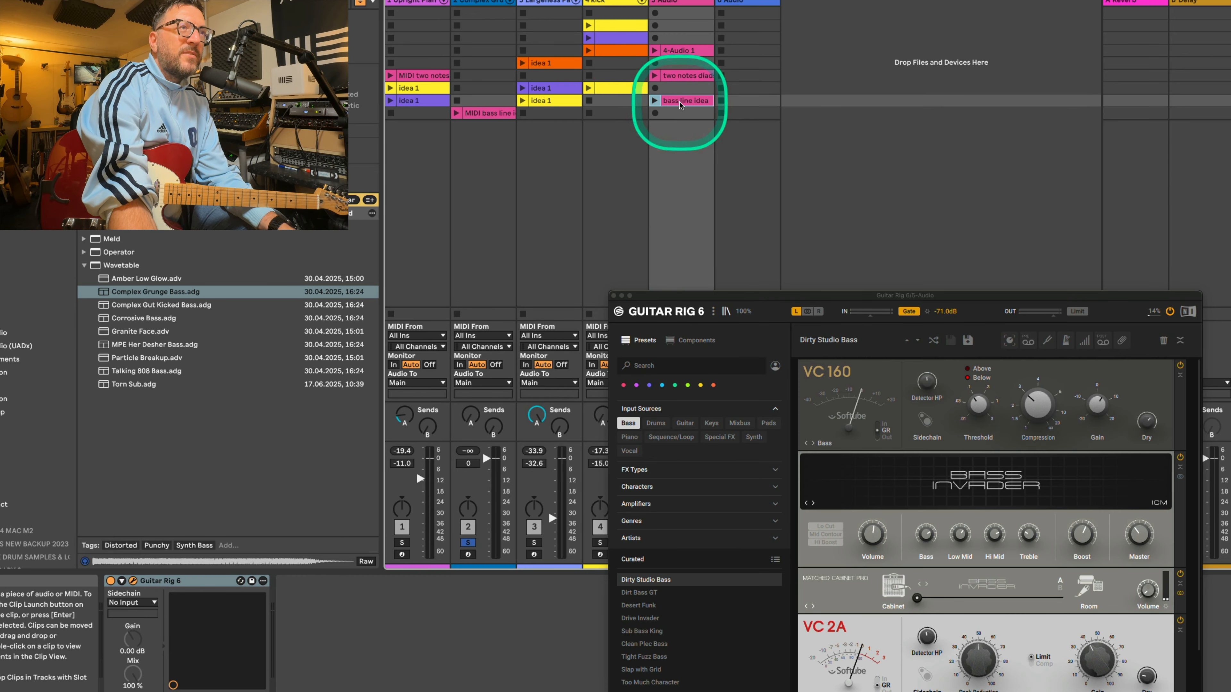
left_click_drag(718, 295, 947, 269)
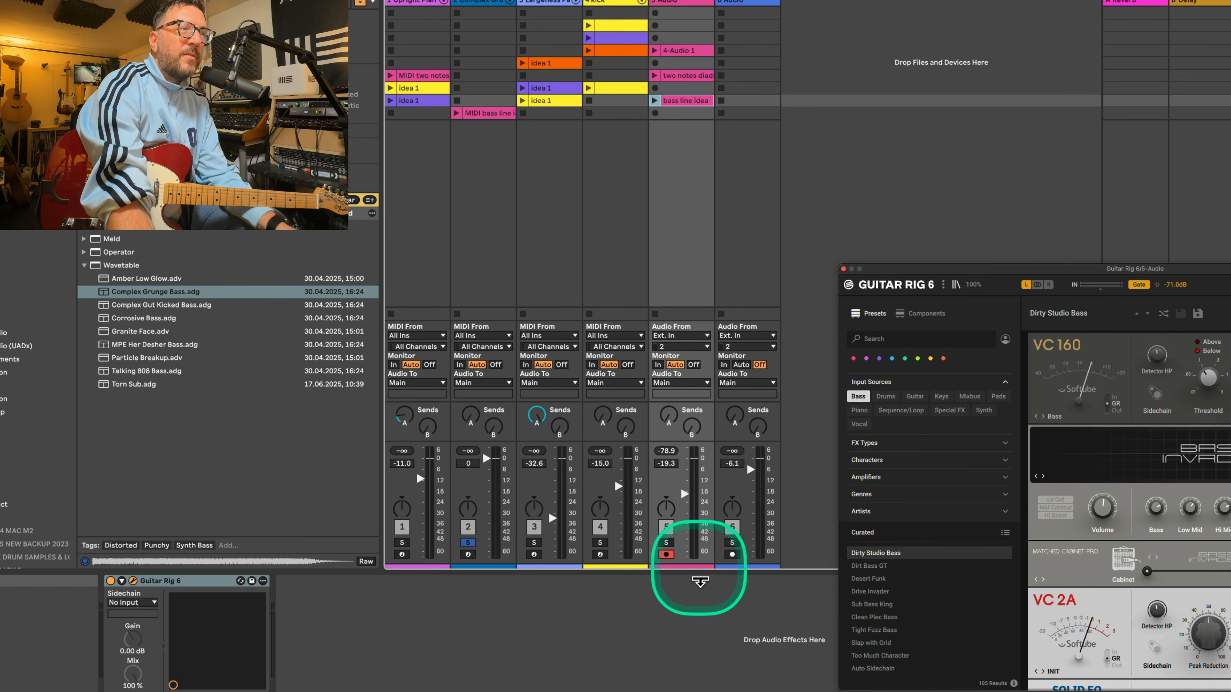
left_click(666, 543)
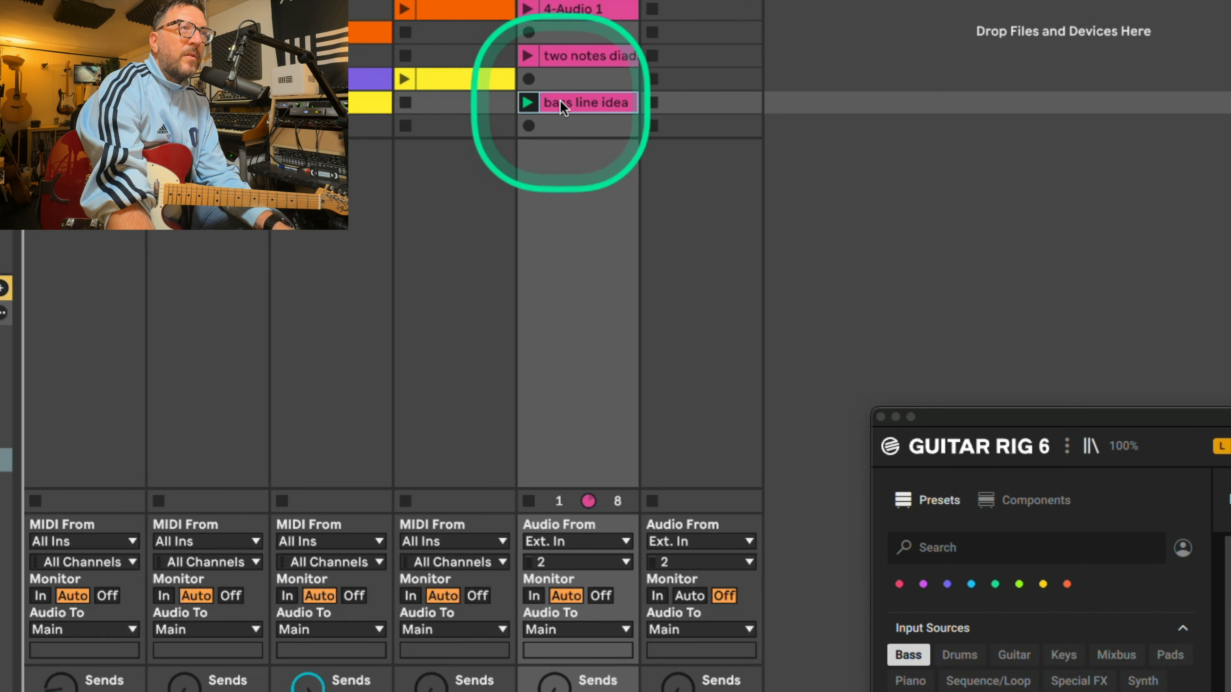
- Convert the melody of the bass line idea clip to a new MIDI track and solo that track
right_click(571, 101)
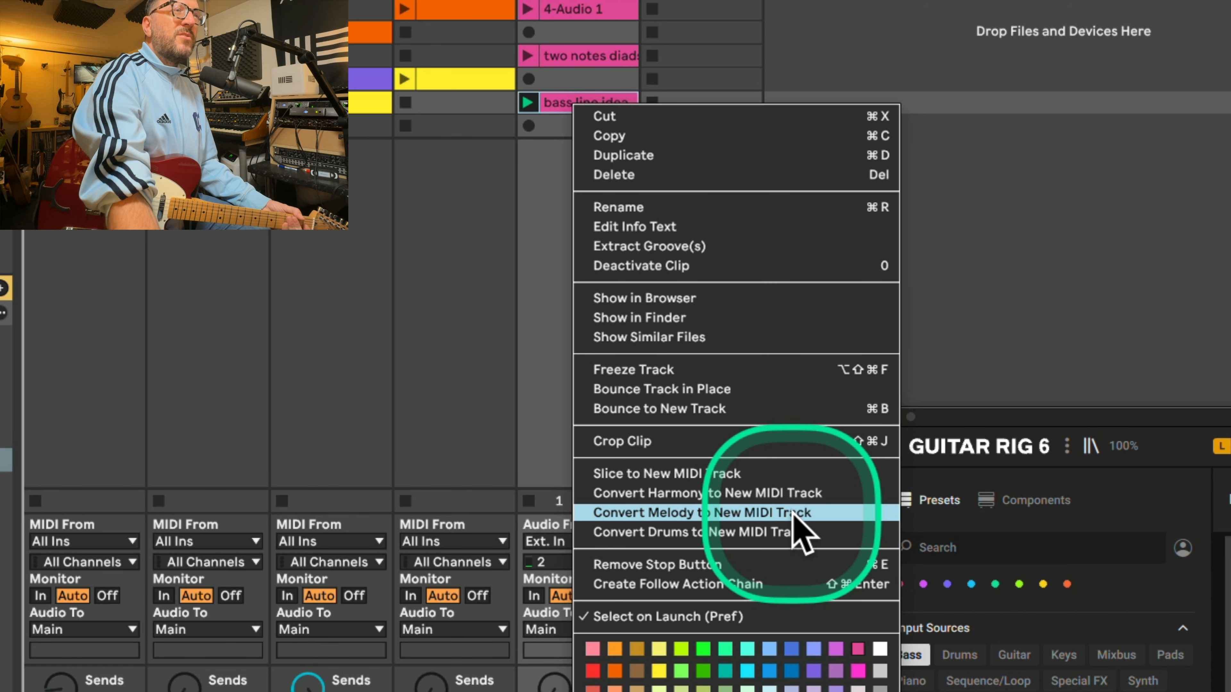
left_click(750, 508)
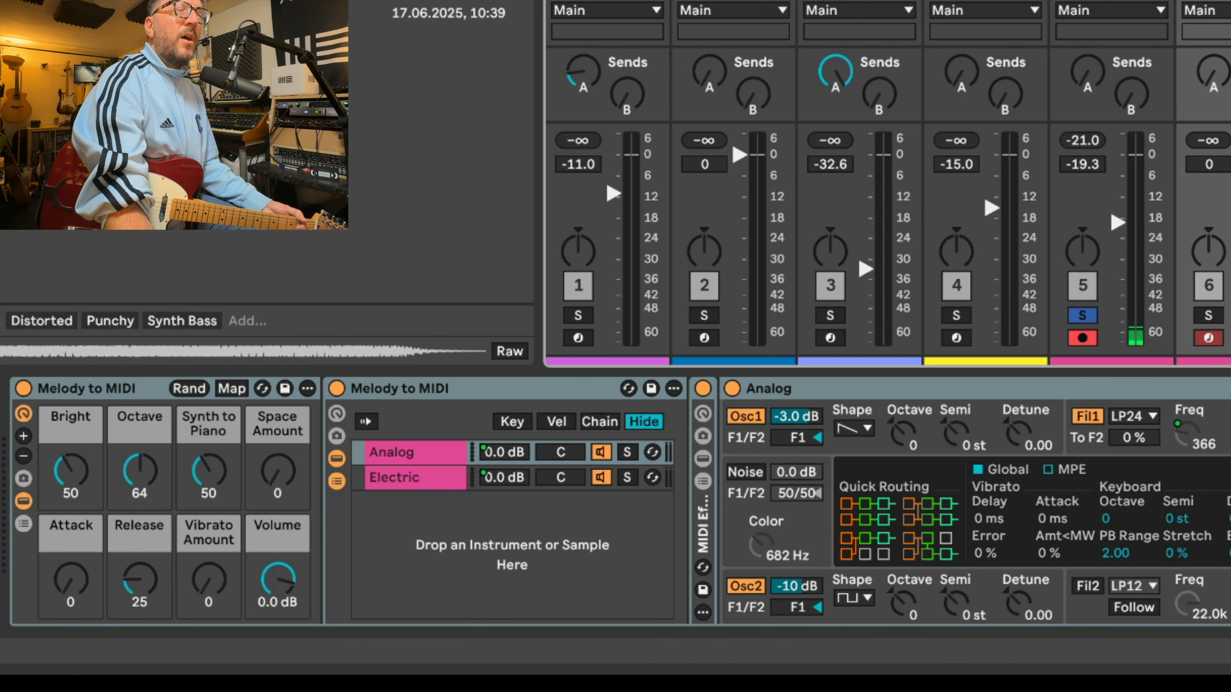
left_click(1208, 316)
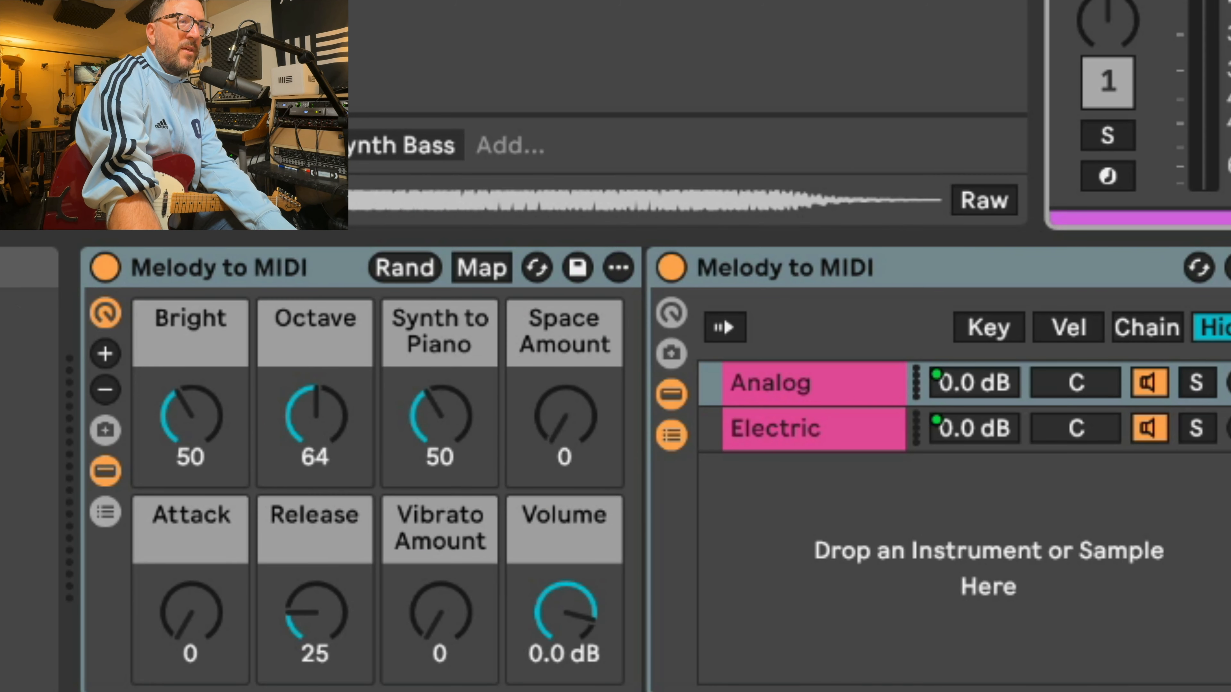
- Set the Melody to MIDI rack's Synth to Piano macro to 0 and its Octave macro to 67
left_click_drag(470, 413, 471, 504)
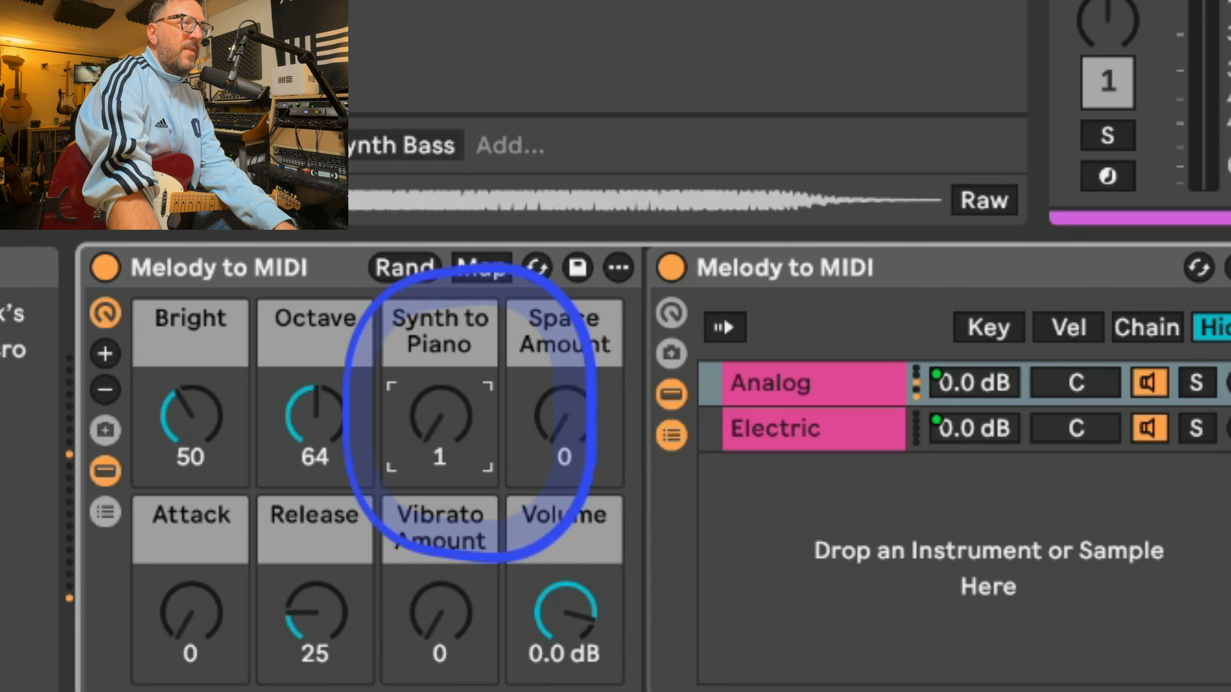
left_click_drag(470, 413, 470, 418)
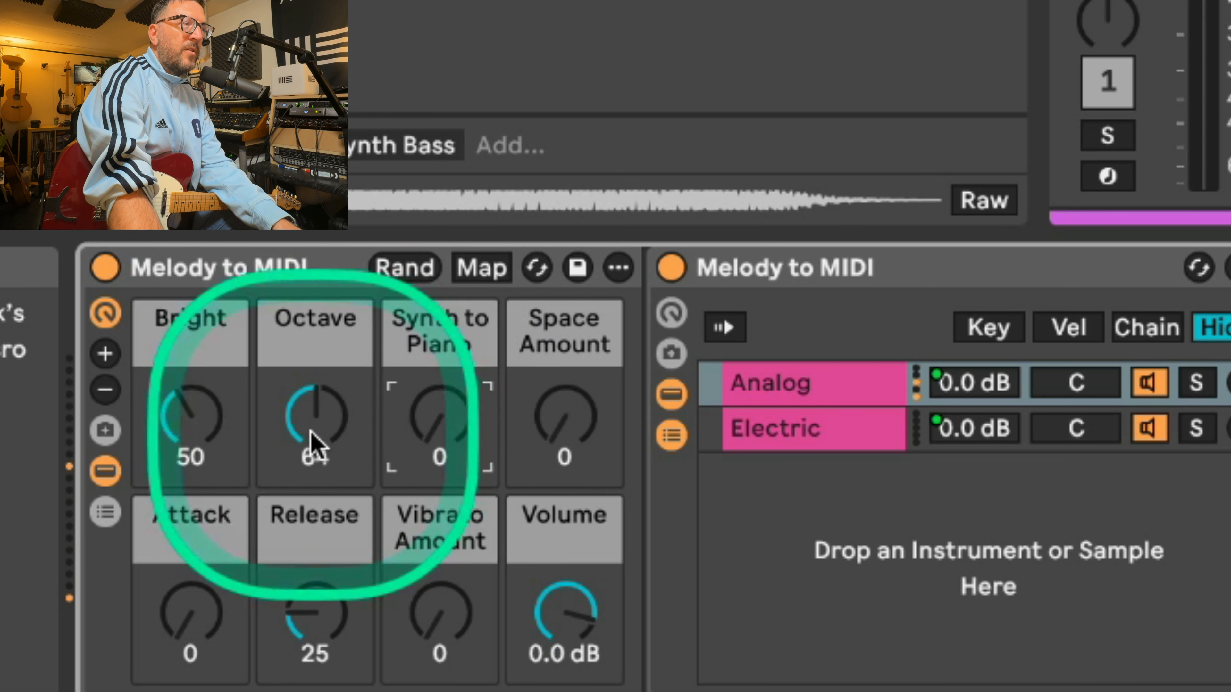
left_click_drag(312, 433, 314, 420)
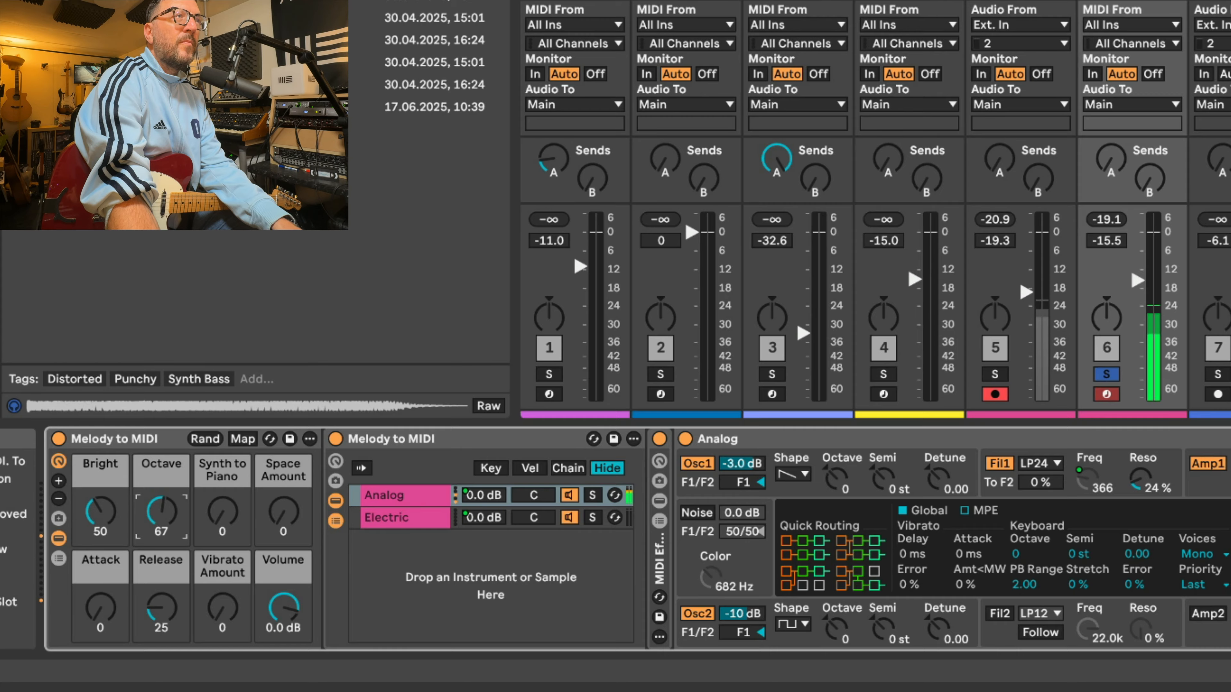
- Solo the kick track alongside the converted bass, raise its volume to -13.2 dB and slightly lower its Low Freq macro
left_click(884, 348)
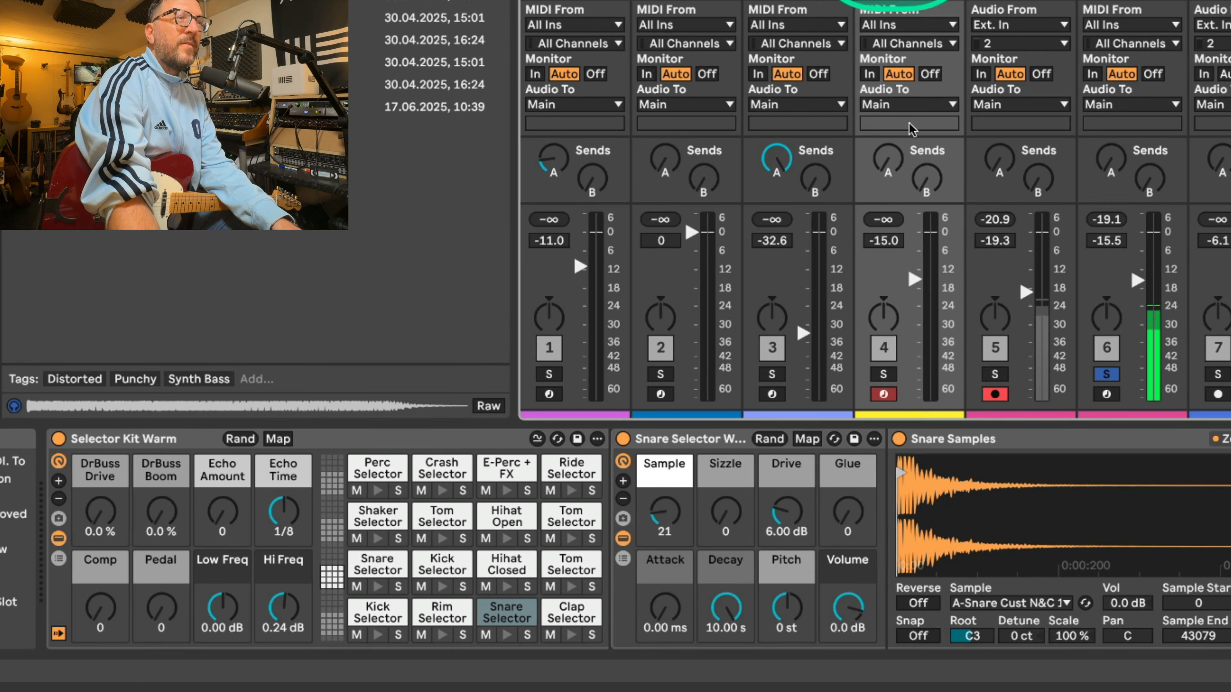
left_click(884, 375)
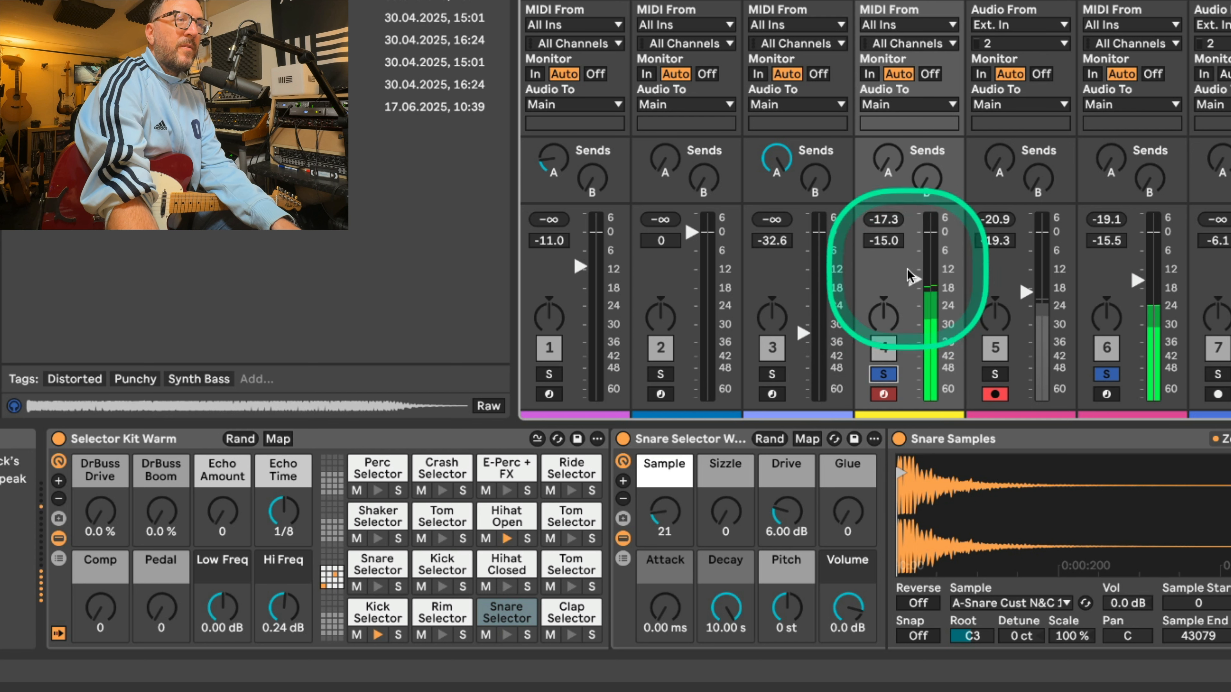
left_click_drag(908, 276, 908, 268)
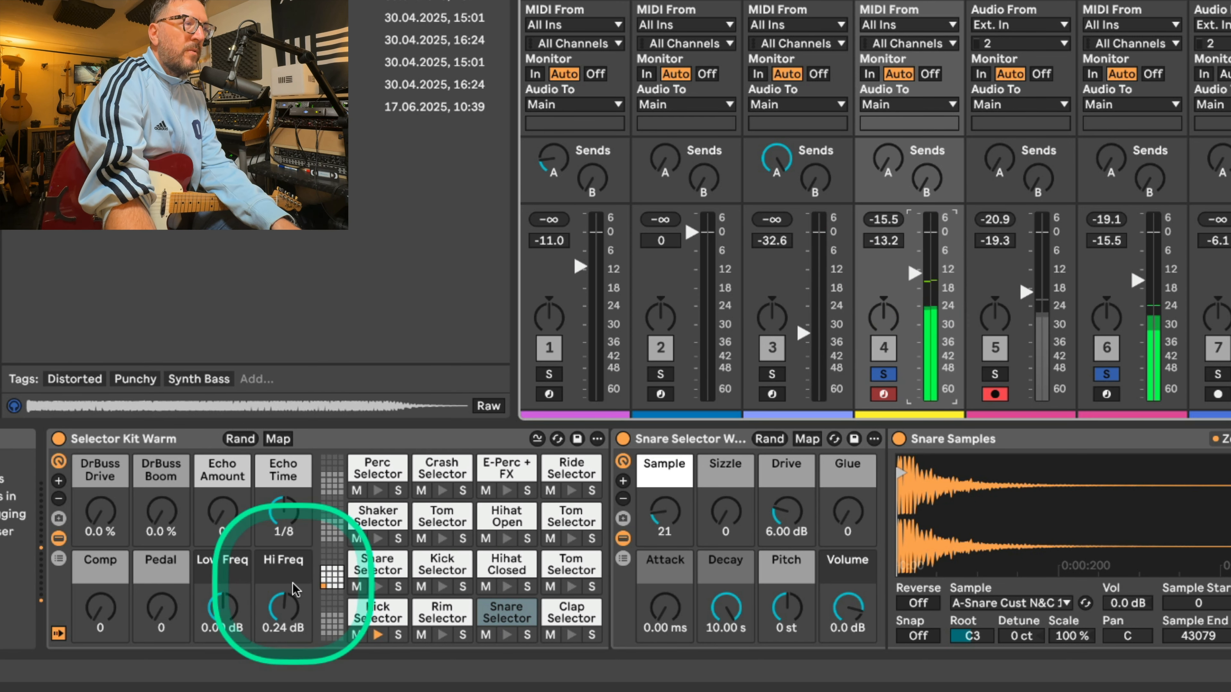
left_click_drag(238, 610, 237, 616)
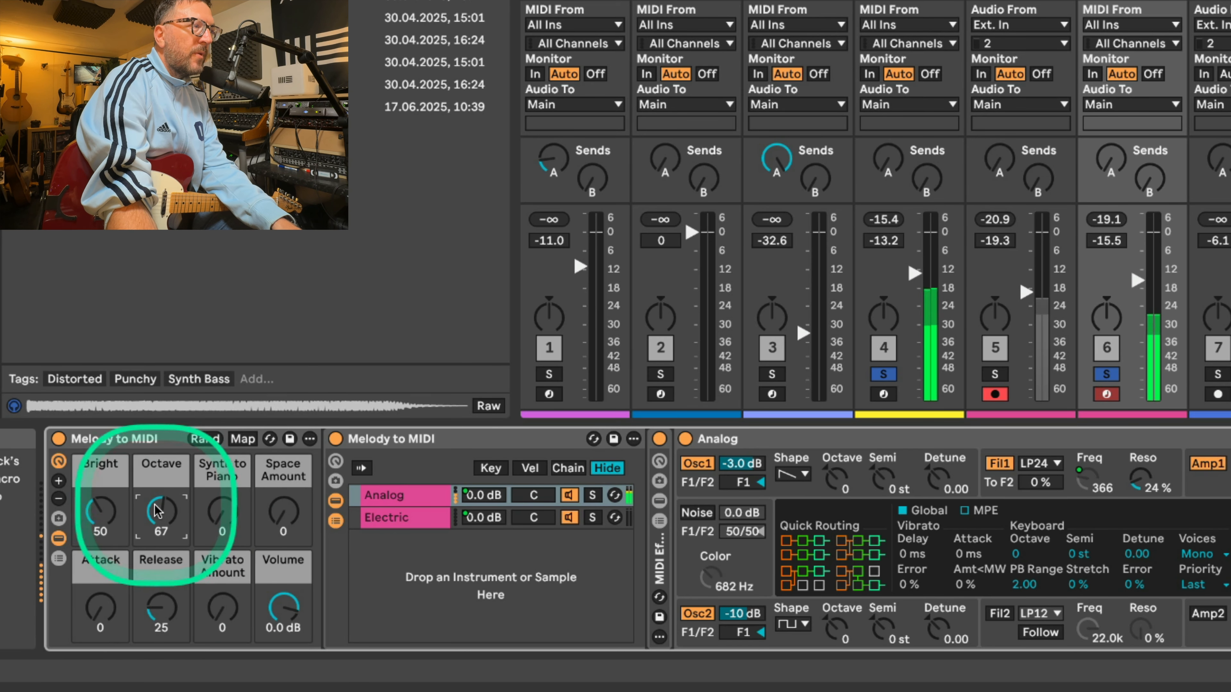
- Set the Bright macro of the Melody to MIDI rack to 18
left_click_drag(110, 515, 122, 485)
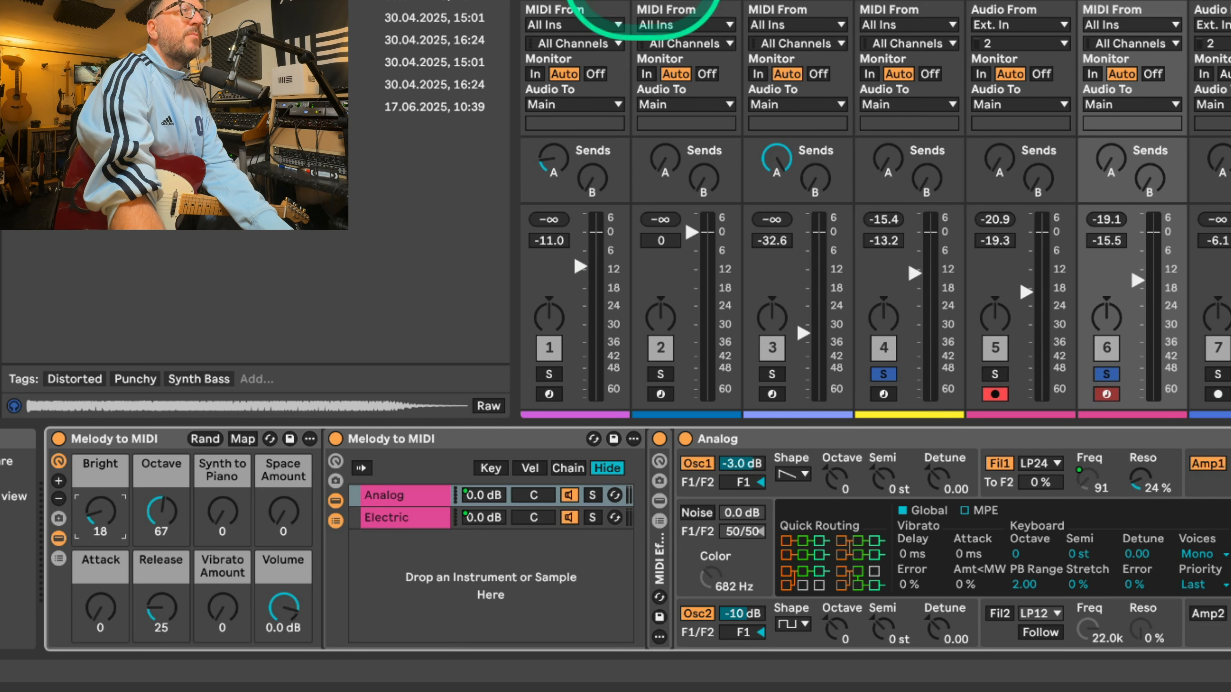
left_click(673, 10)
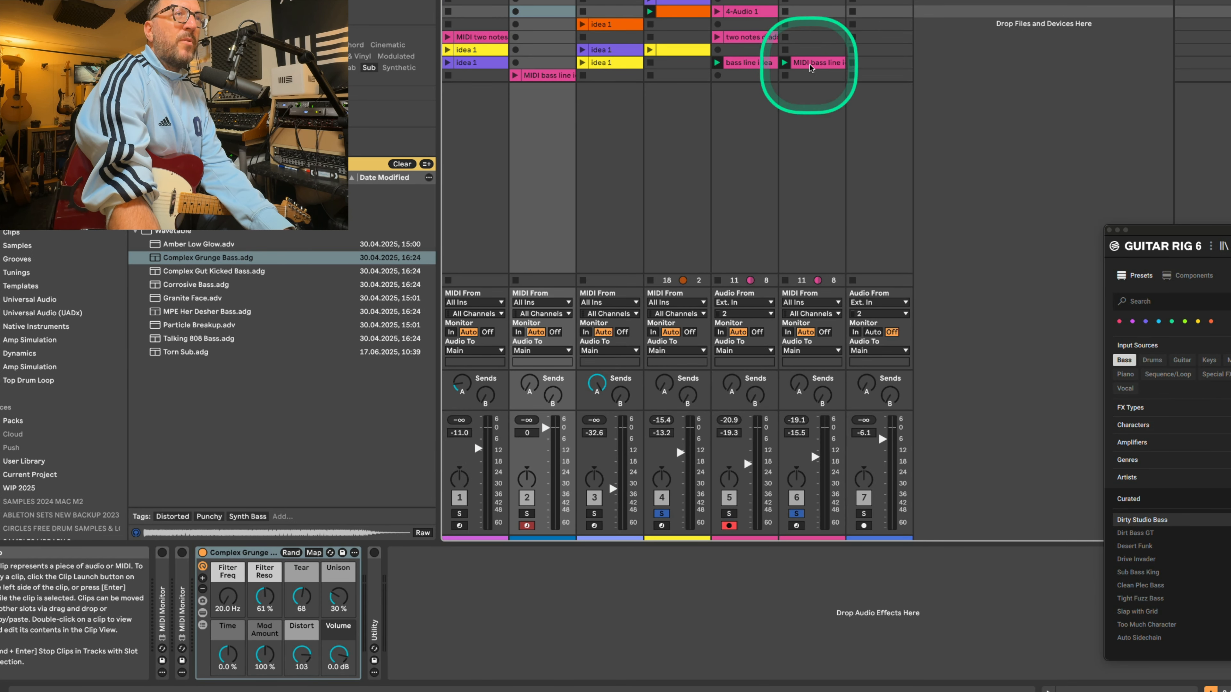
right_click(811, 63)
key("Escape")
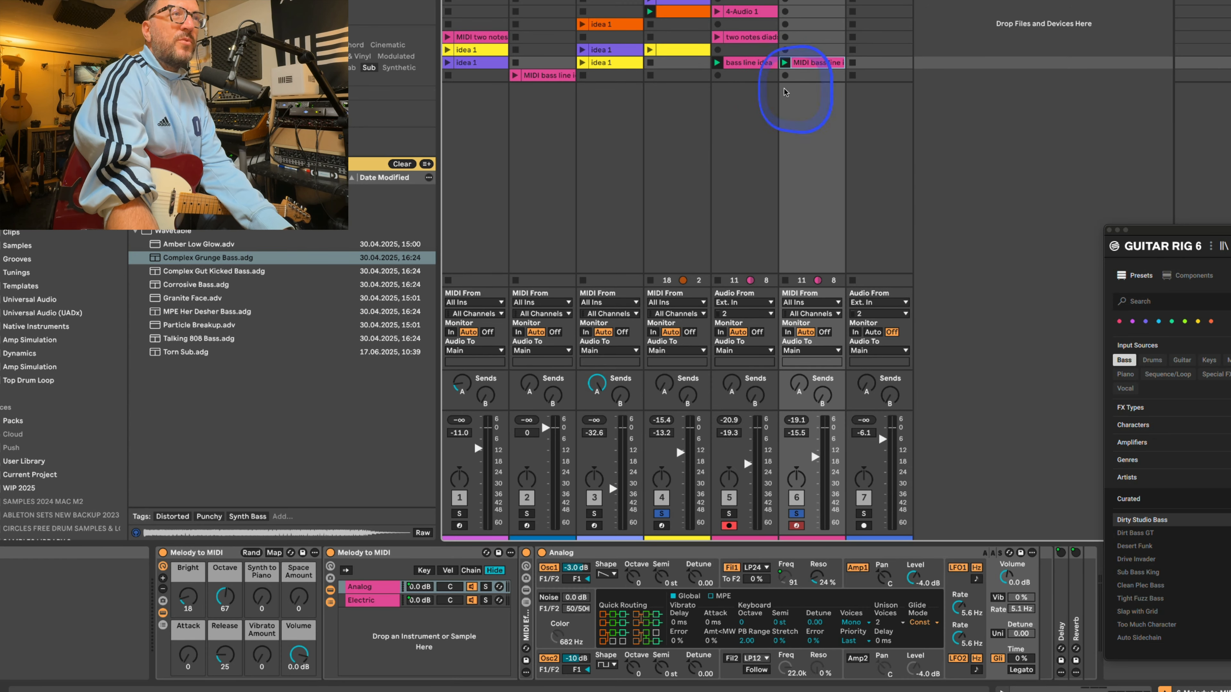
right_click(751, 63)
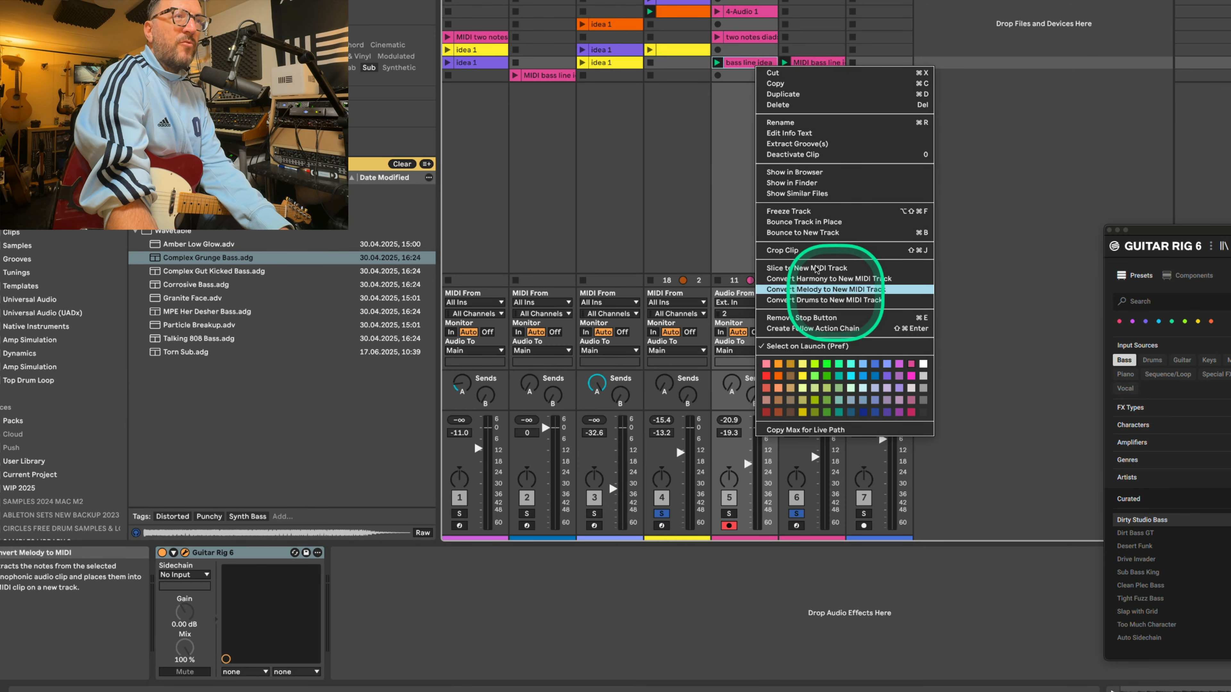
left_click(695, 151)
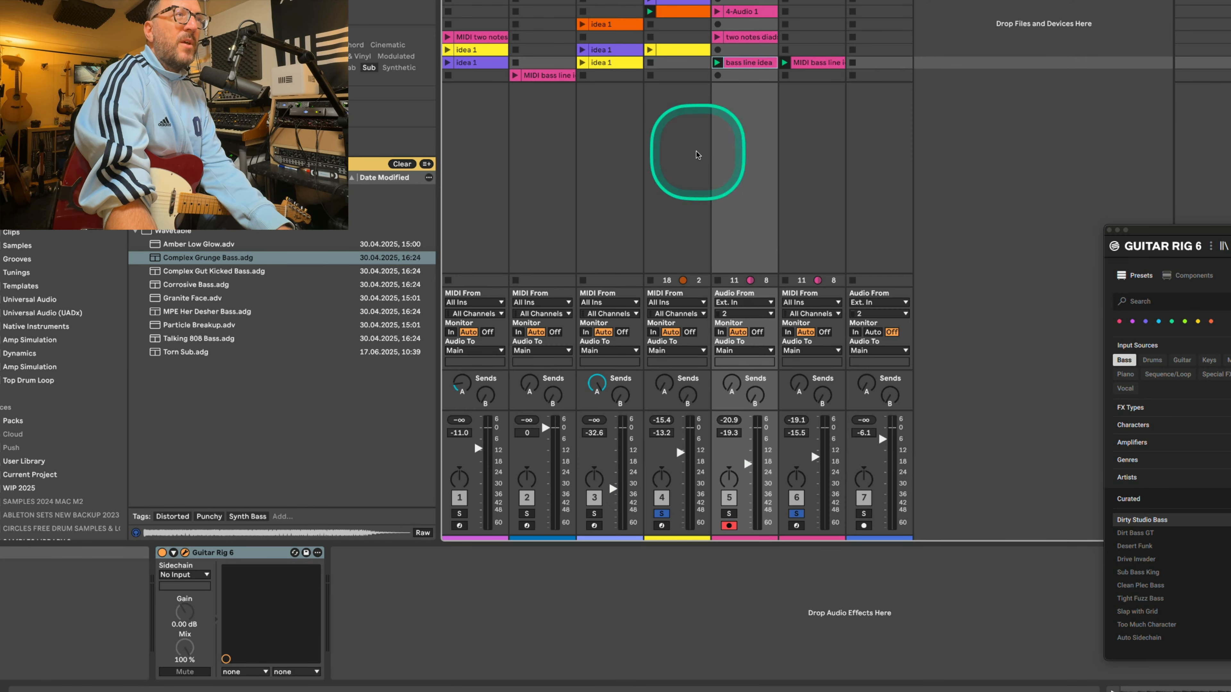
- Delete the scene 9 MIDI clip on the Complex Grunge Bass track and convert bass line idea into that slot again as Melody
left_click(543, 75)
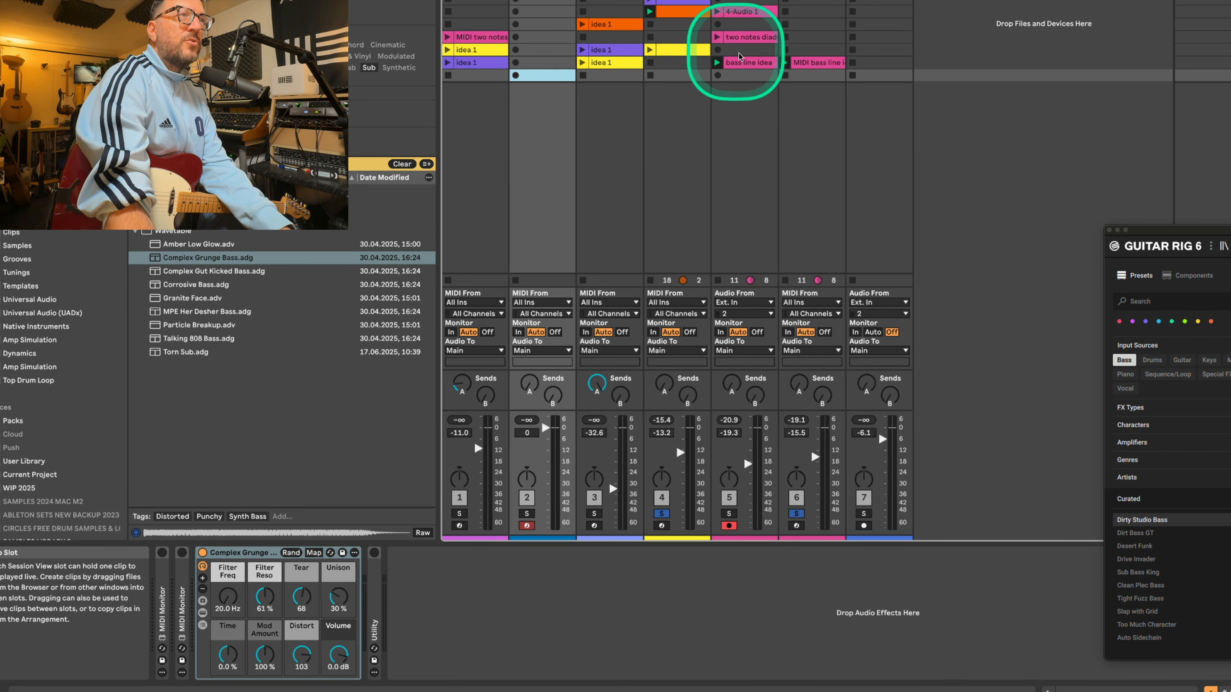
left_click_drag(749, 62, 533, 83)
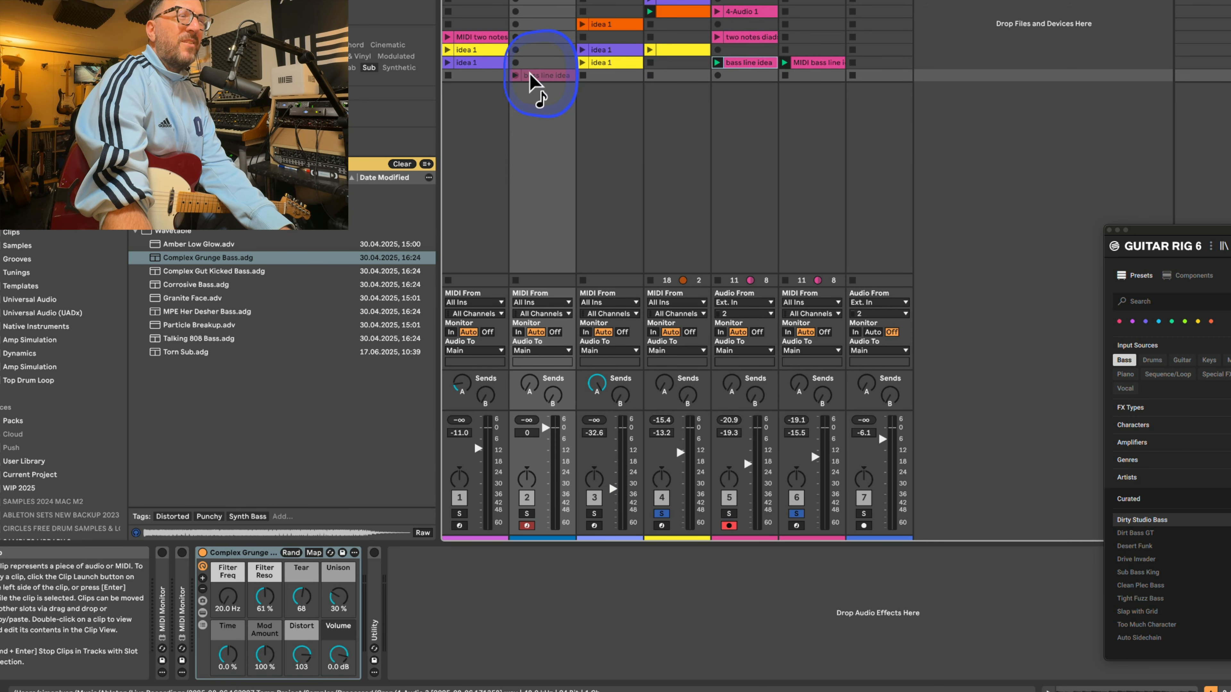
left_click(691, 313)
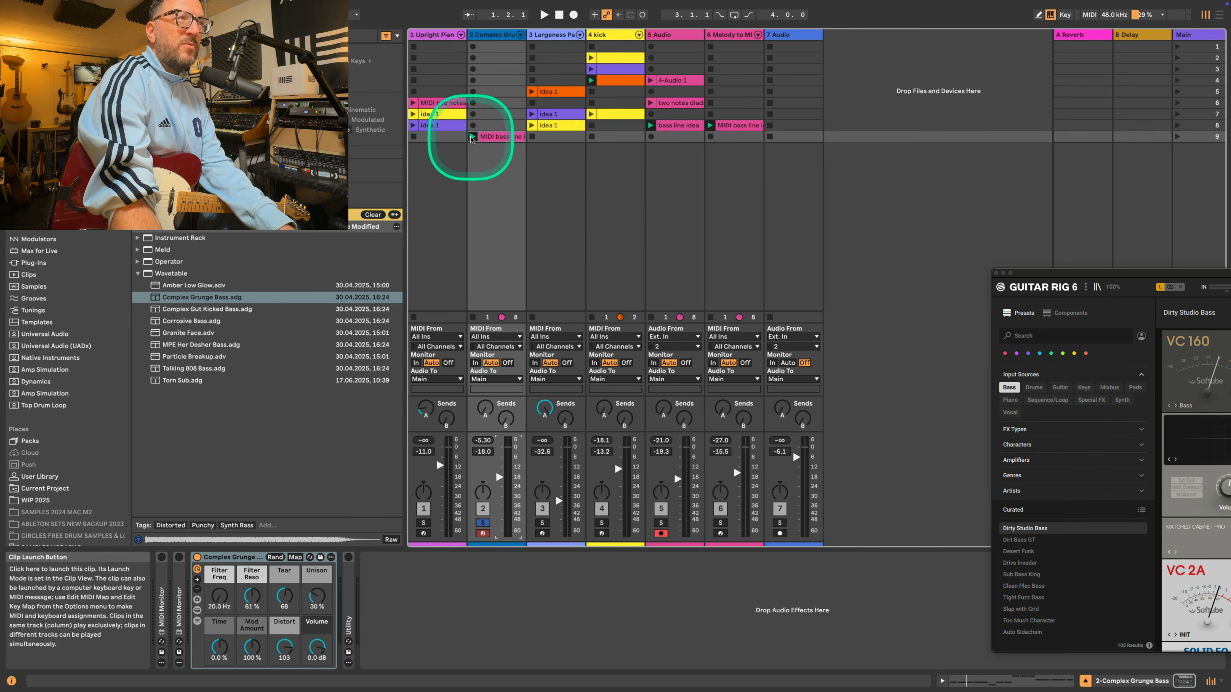
- Launch the MIDI bass line idea clip on the Complex Grunge Bass track and open its notes for editing
left_click(471, 137)
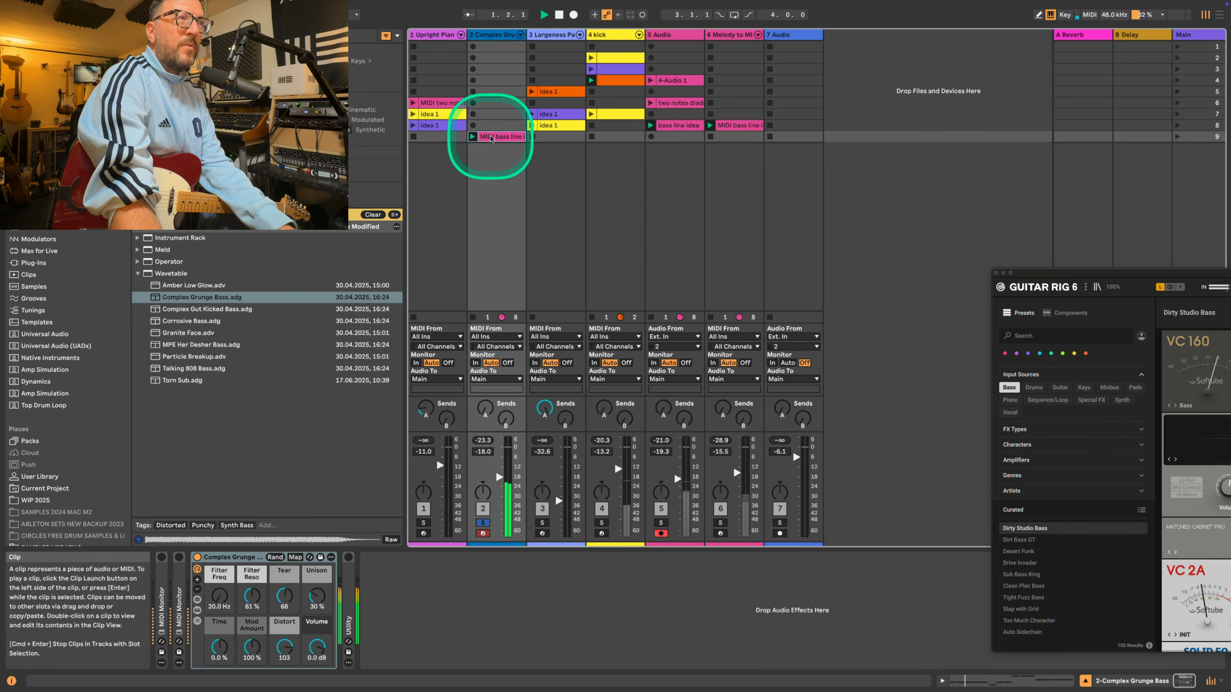
left_click(490, 136)
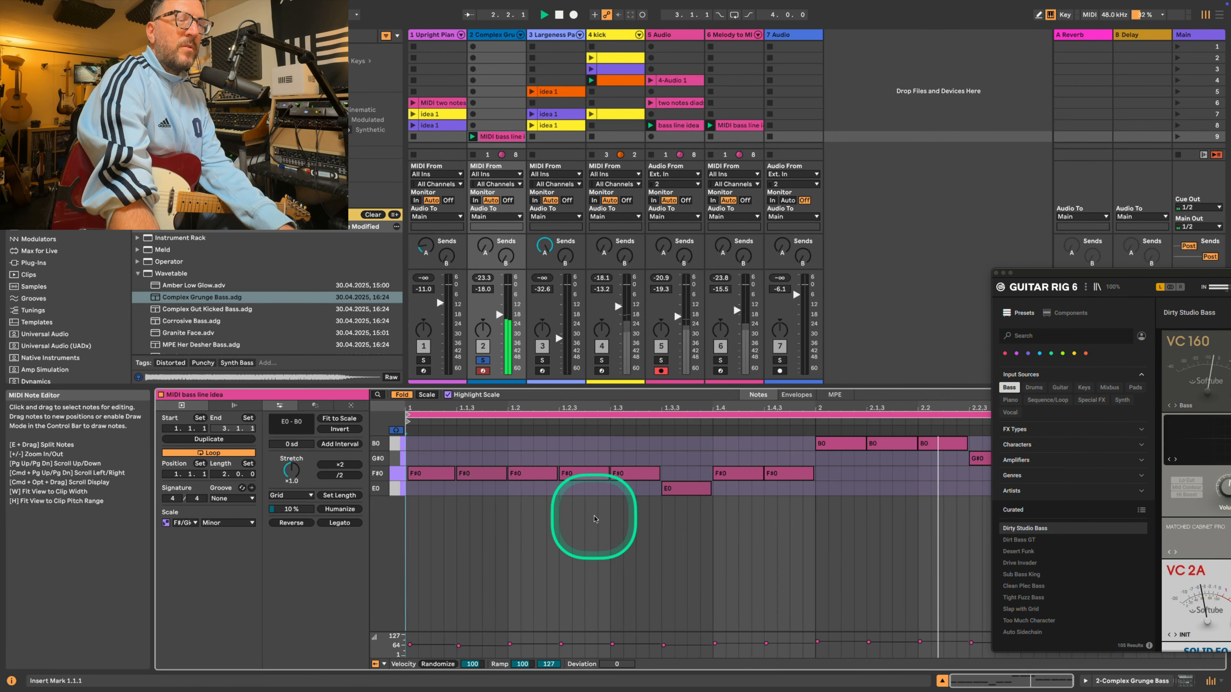
- Transpose all notes of the MIDI bass line idea clip up one octave and launch the clip
left_click(632, 526)
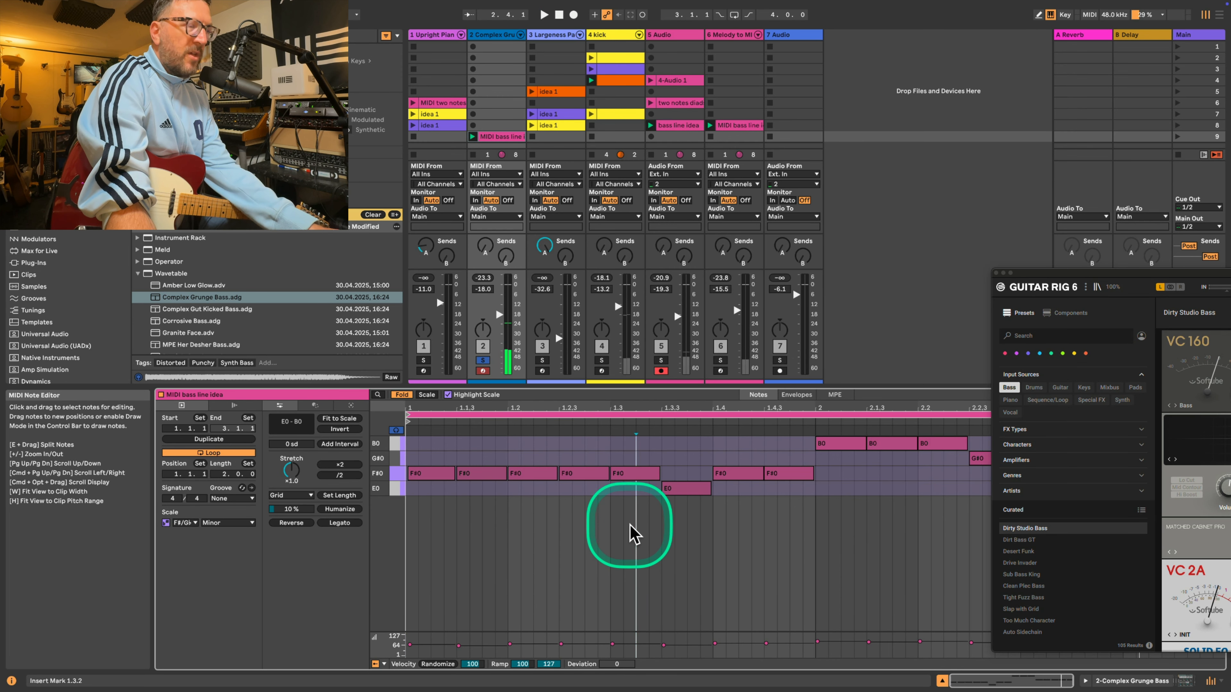
key("super+a")
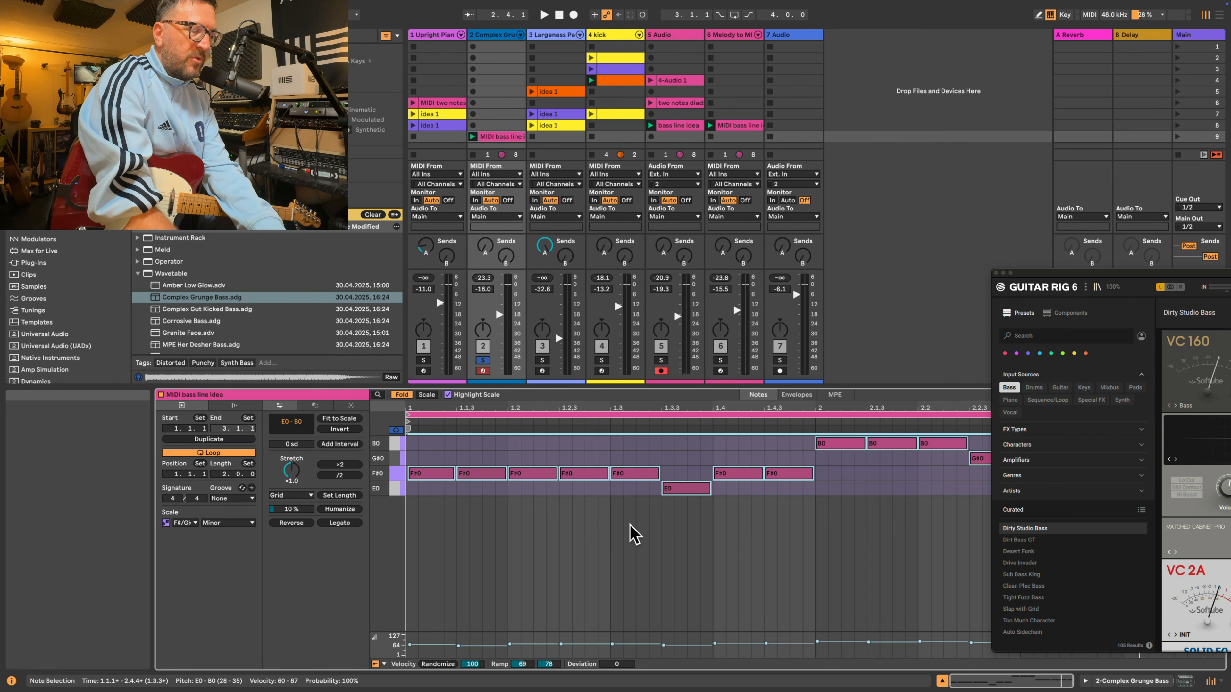
key("shift+Up")
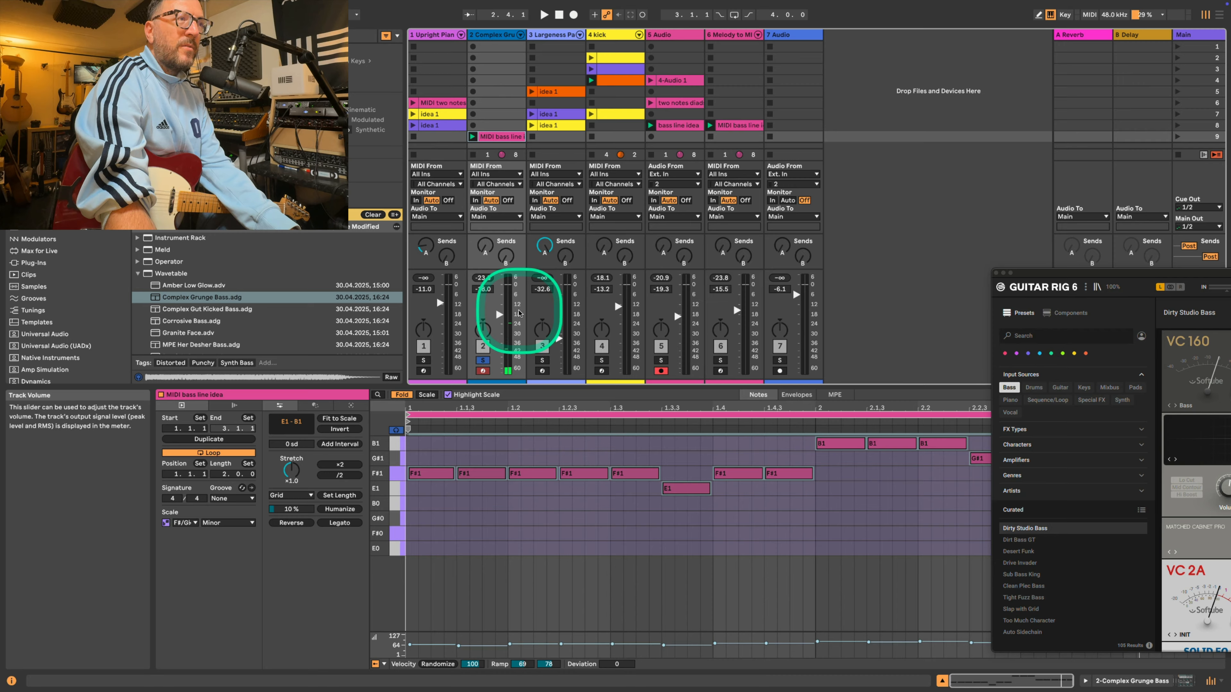
left_click(472, 136)
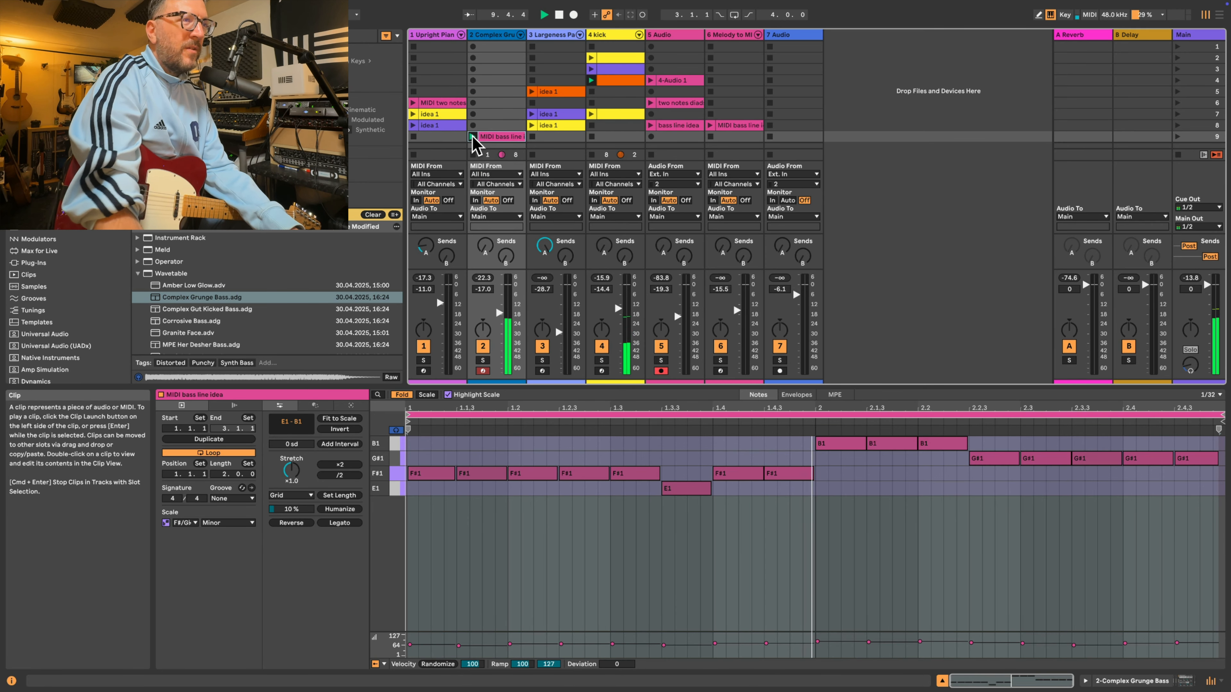
left_click(473, 137)
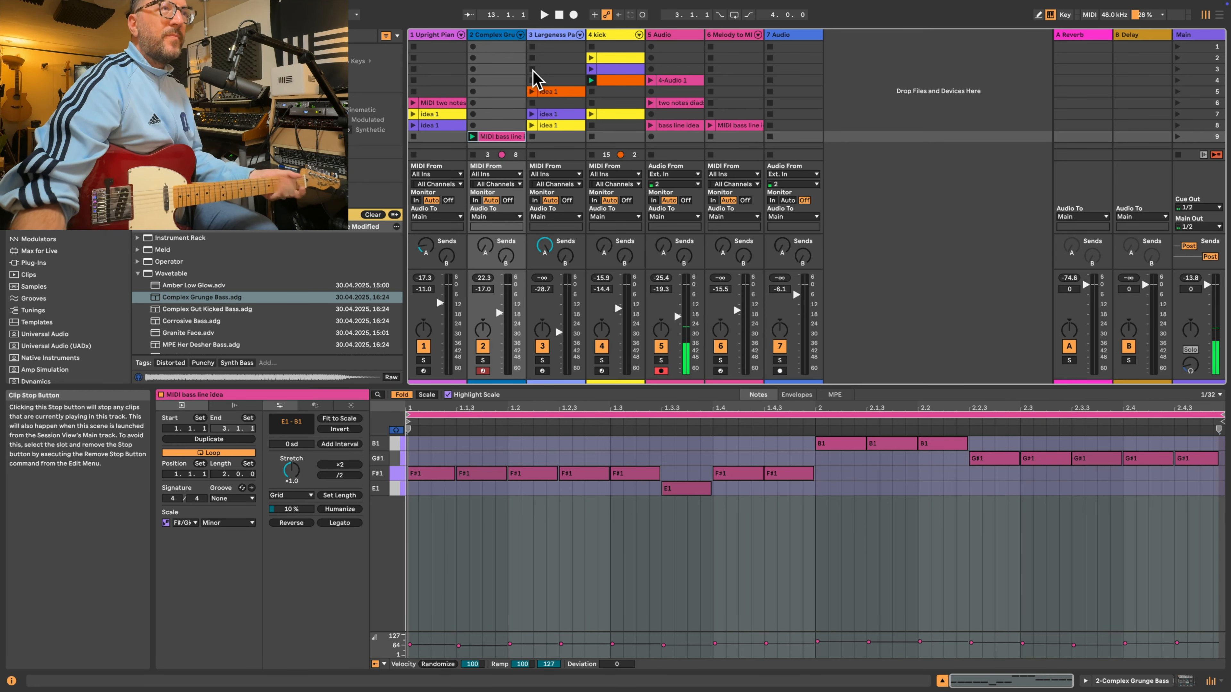
- Record a new guitar clip into scene 9 of the Audio track over the bass and kick
left_click(720, 371)
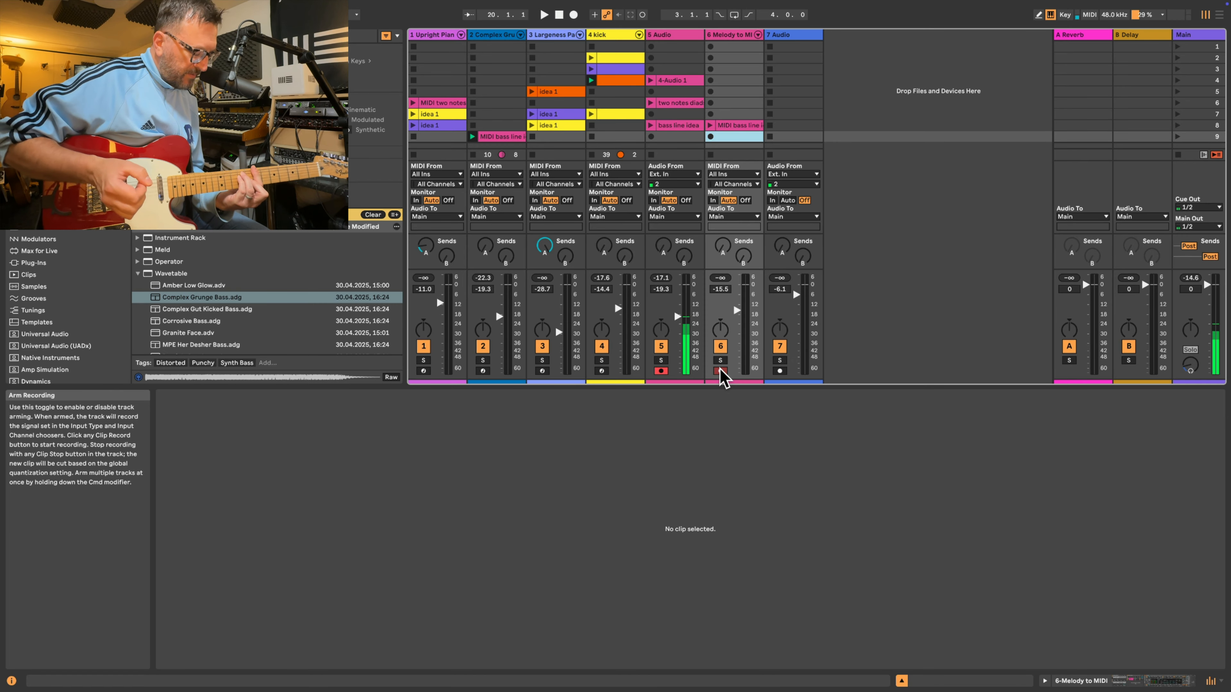
left_click(721, 371)
left_click(651, 136)
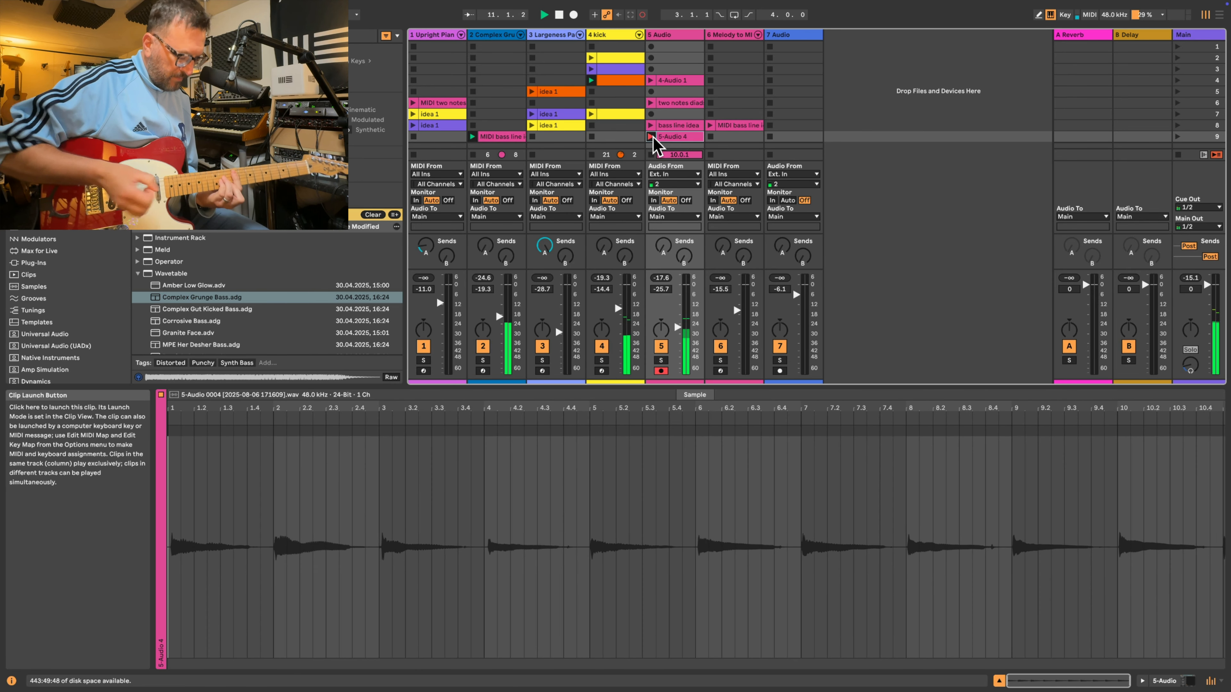
left_click(652, 137)
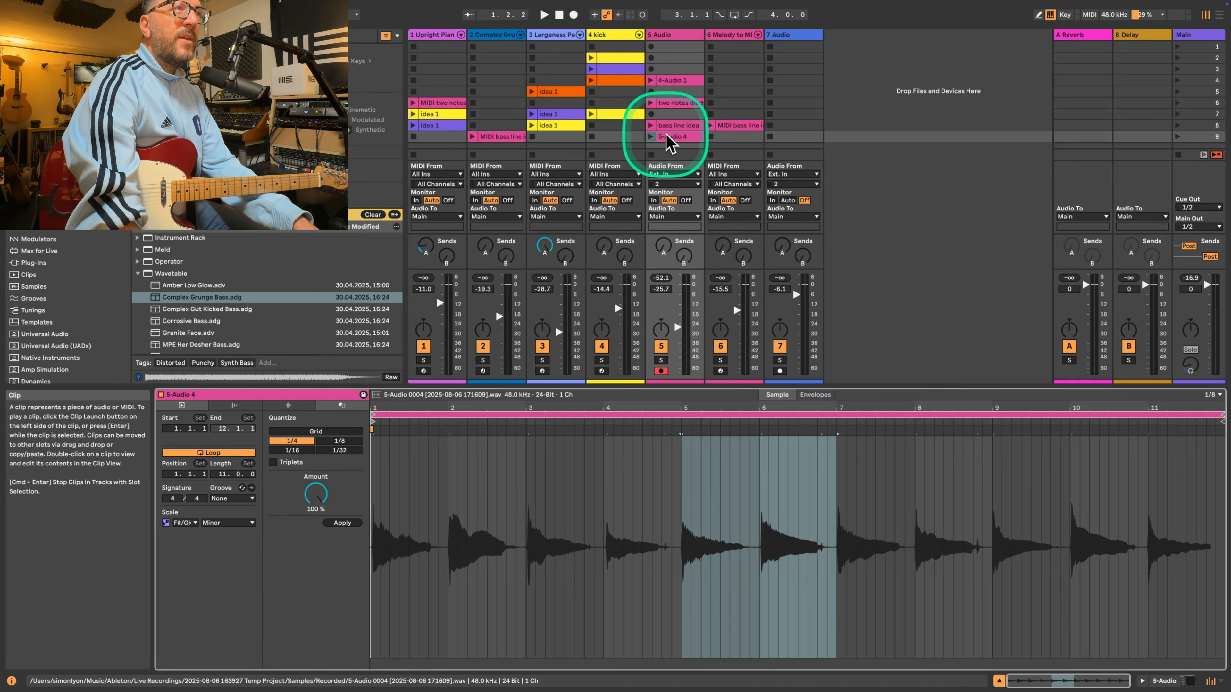
- Convert the 5-Audio 4 clip as Harmony into scene 9 of the Melody to MIDI track and audition it
left_click(667, 136)
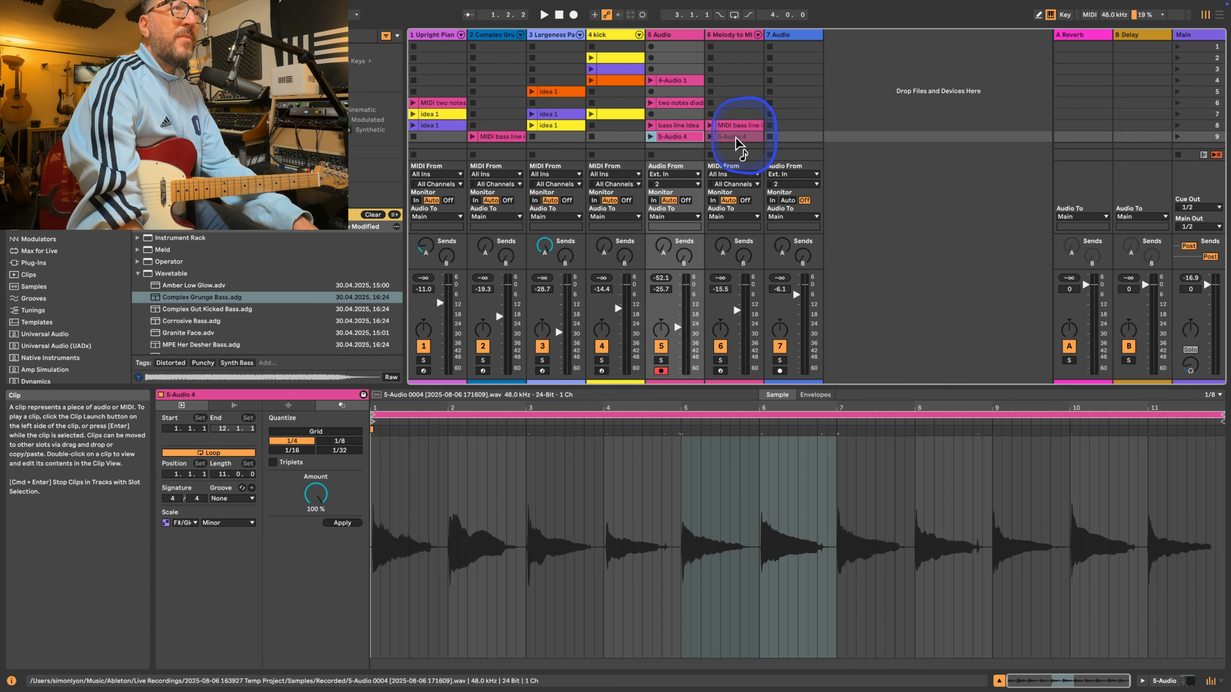
left_click_drag(737, 143, 737, 143)
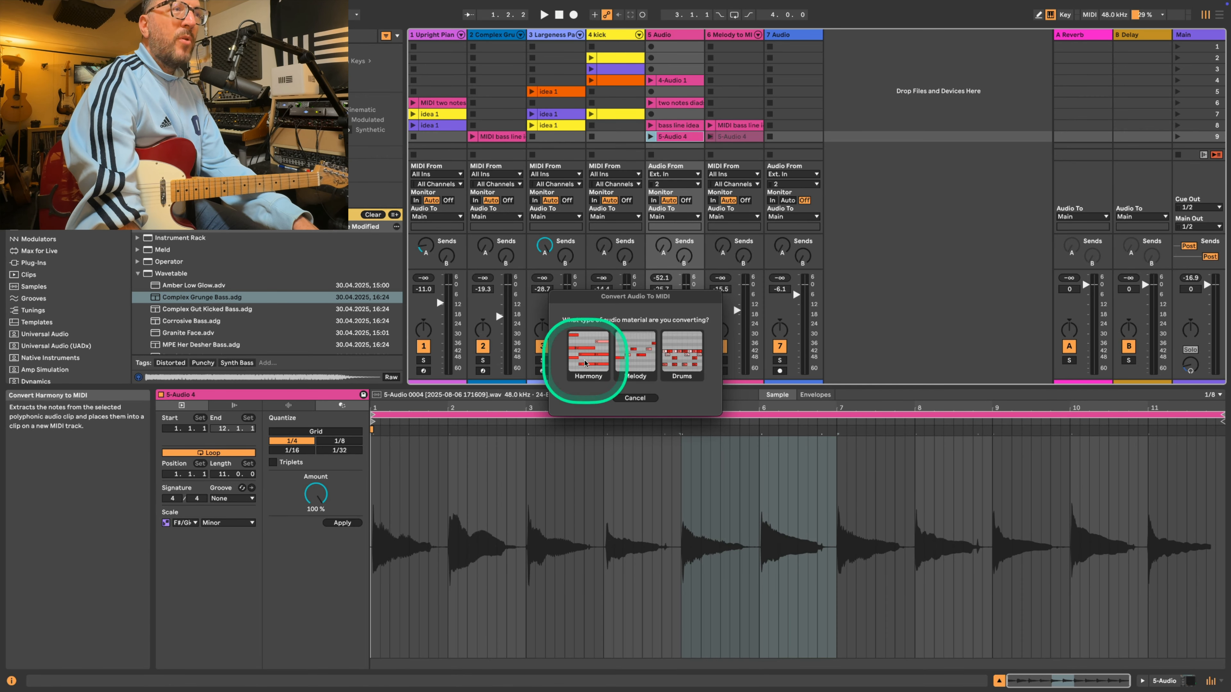
left_click(586, 361)
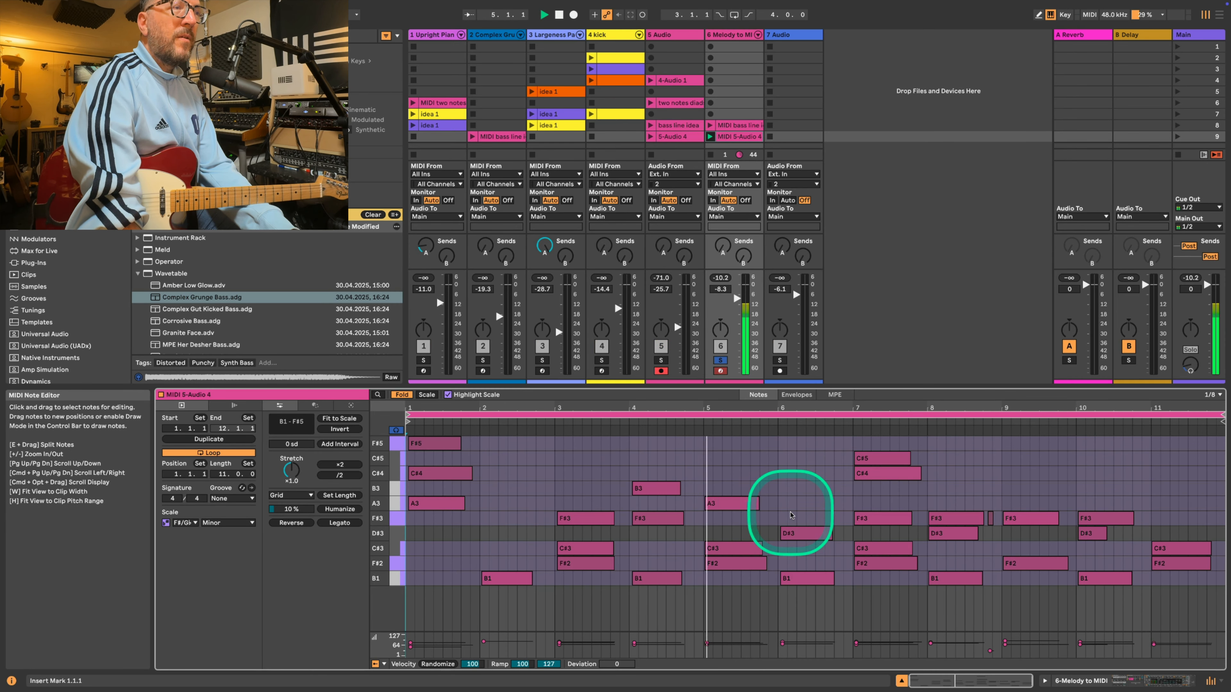
key("space")
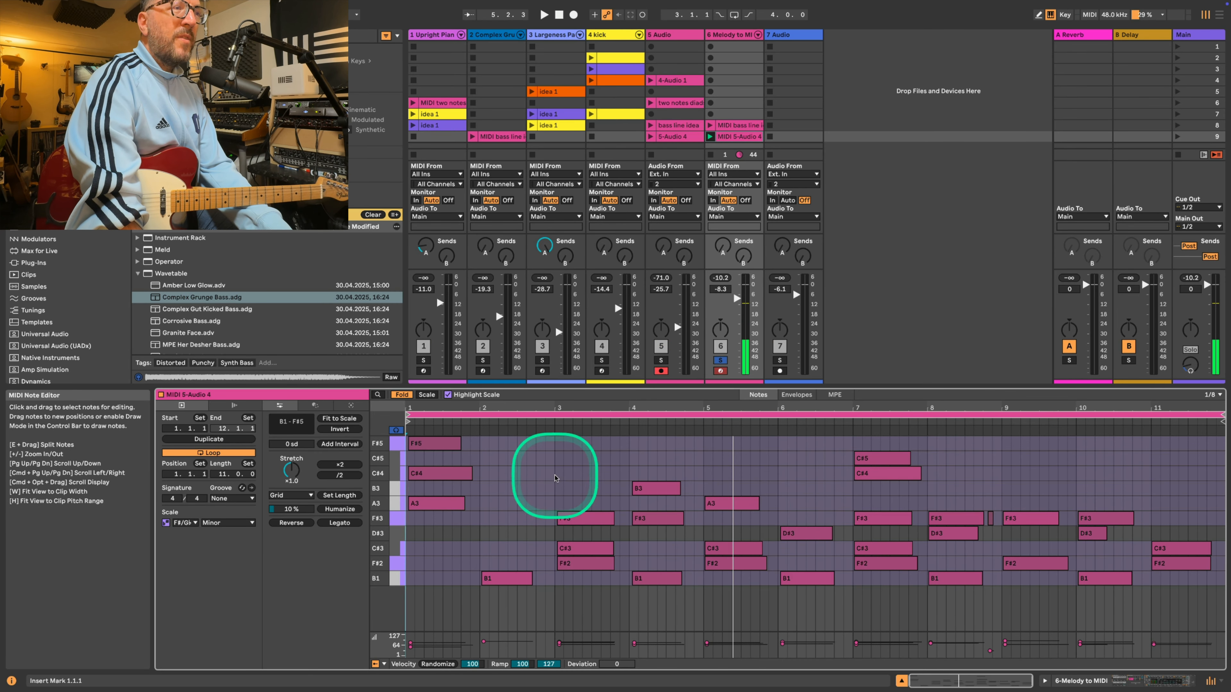
- Move the MIDI 5-Audio 4 clip to scene 9 of the Upright Piano track, solo it and play the bar 7 to 9 loop
left_click_drag(555, 473, 702, 467)
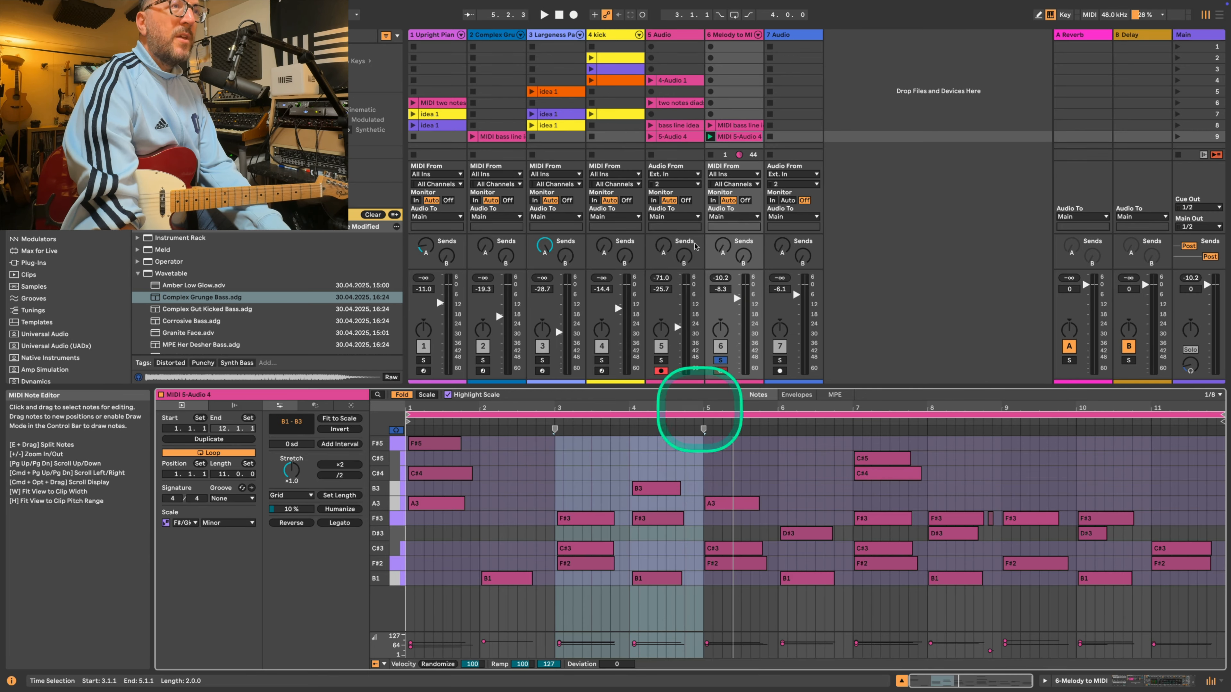
left_click_drag(733, 137, 438, 136)
left_click(423, 360)
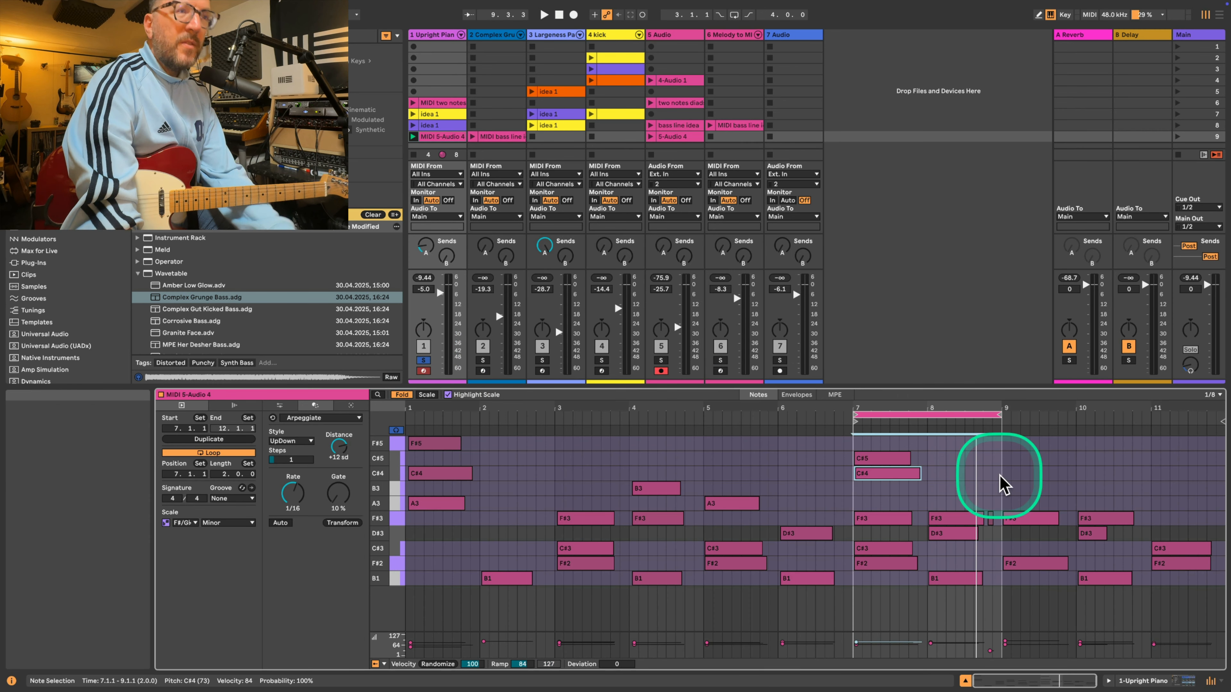
key("space")
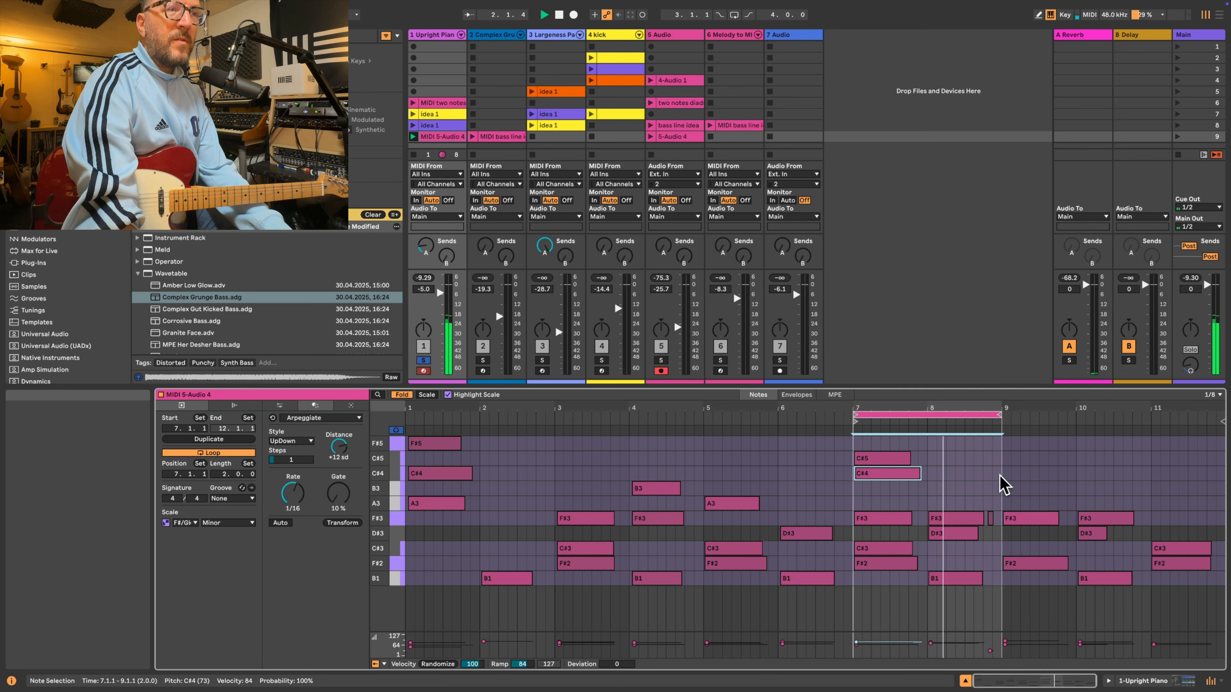
key("space")
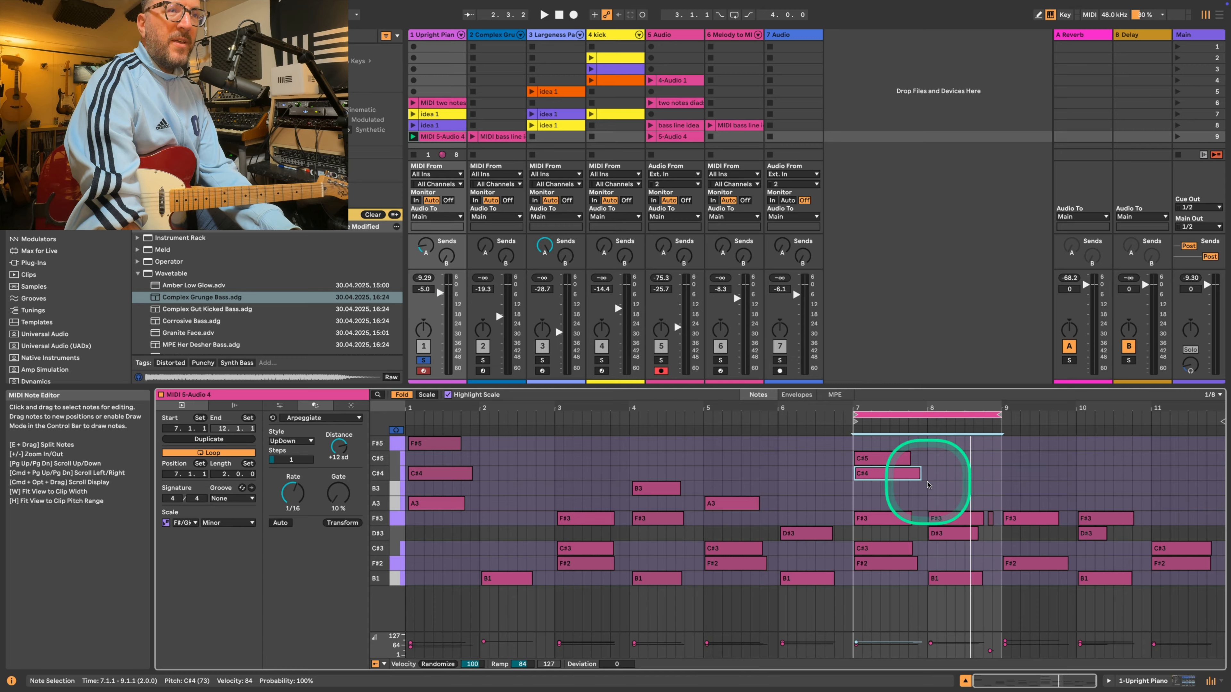
- Copy the B3 note from bar 4 to the start of bar 8 and crop the clip to the two-bar loop from bar 7
left_click(929, 485)
left_click(652, 490)
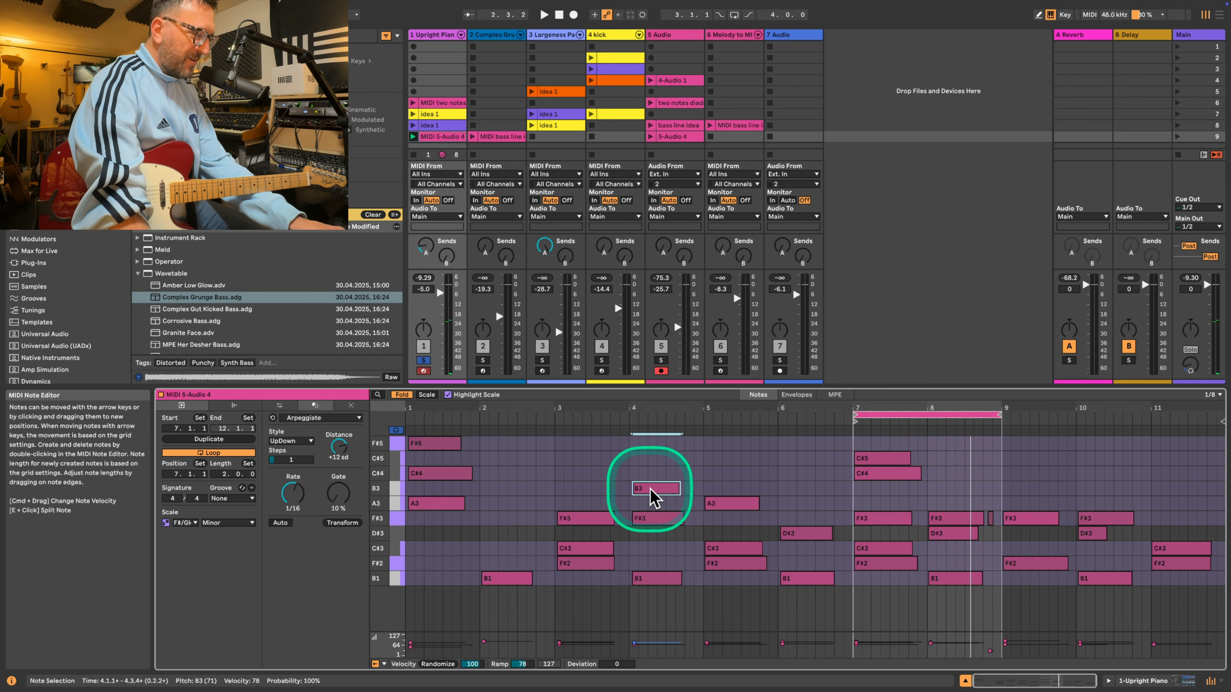
left_click_drag(651, 491, 949, 495)
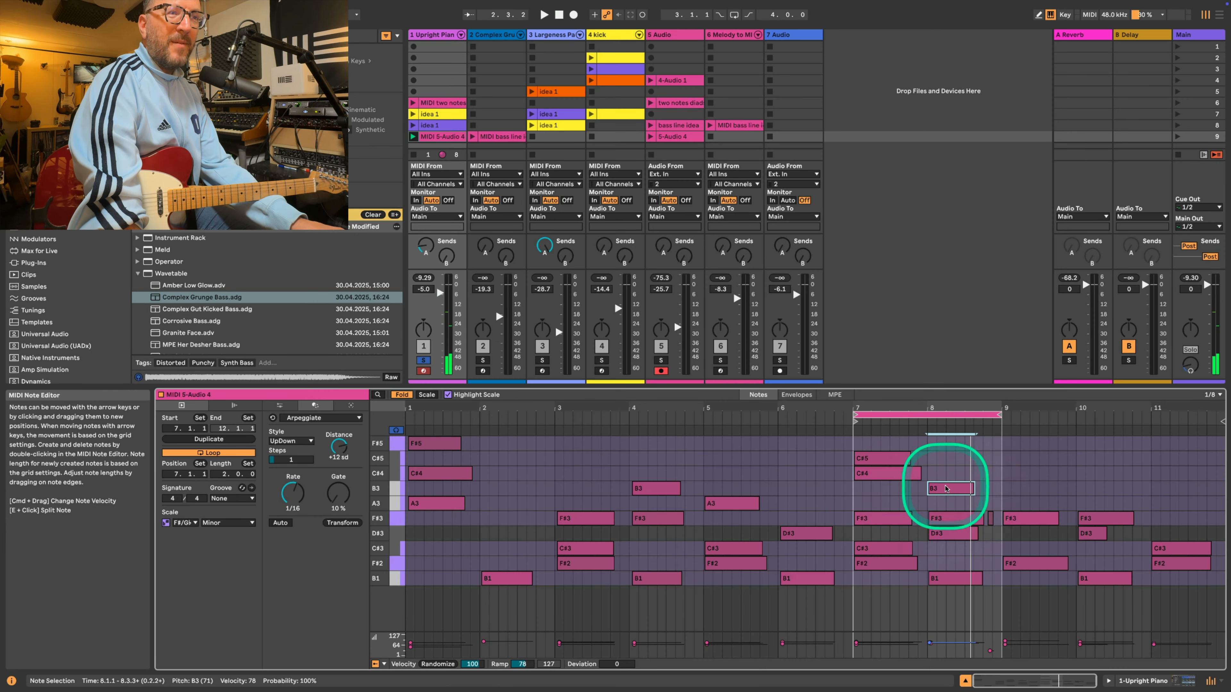
key("space")
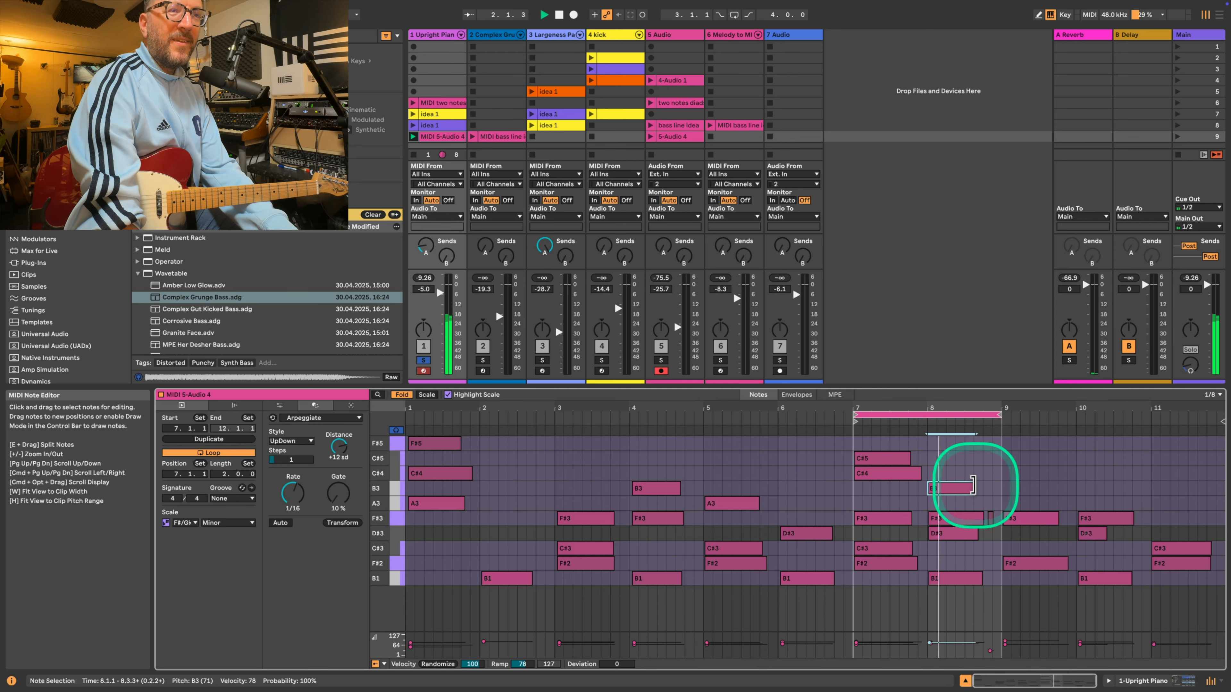
left_click(977, 487)
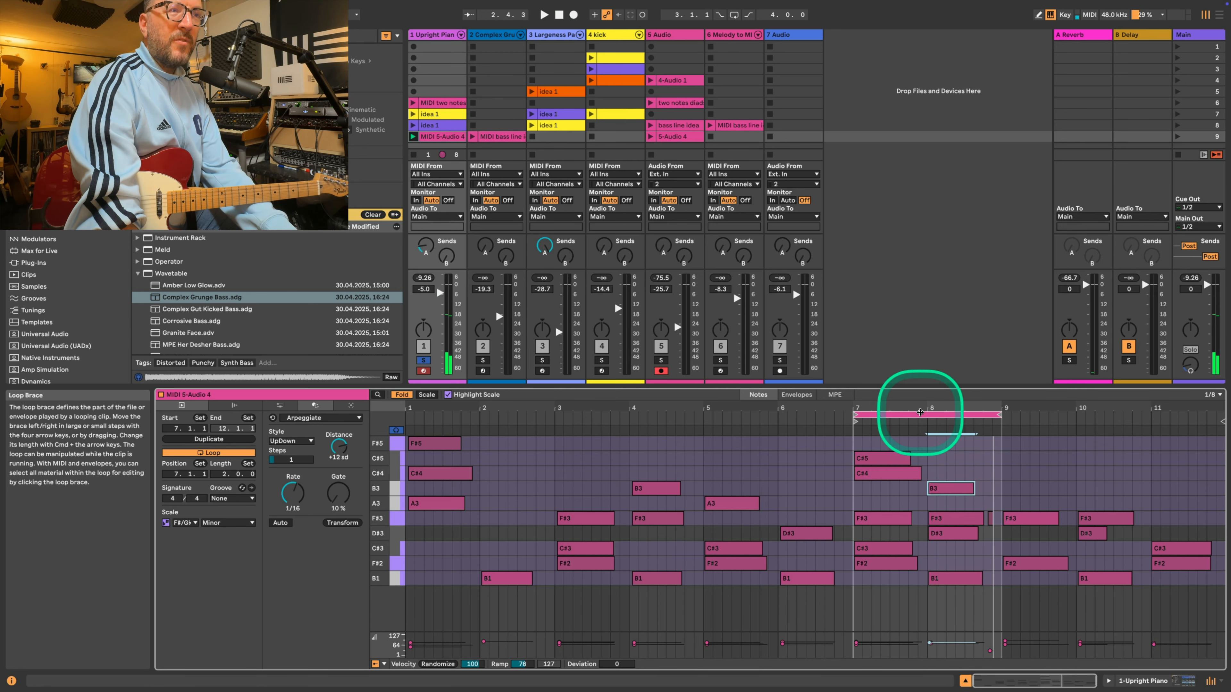
right_click(922, 417)
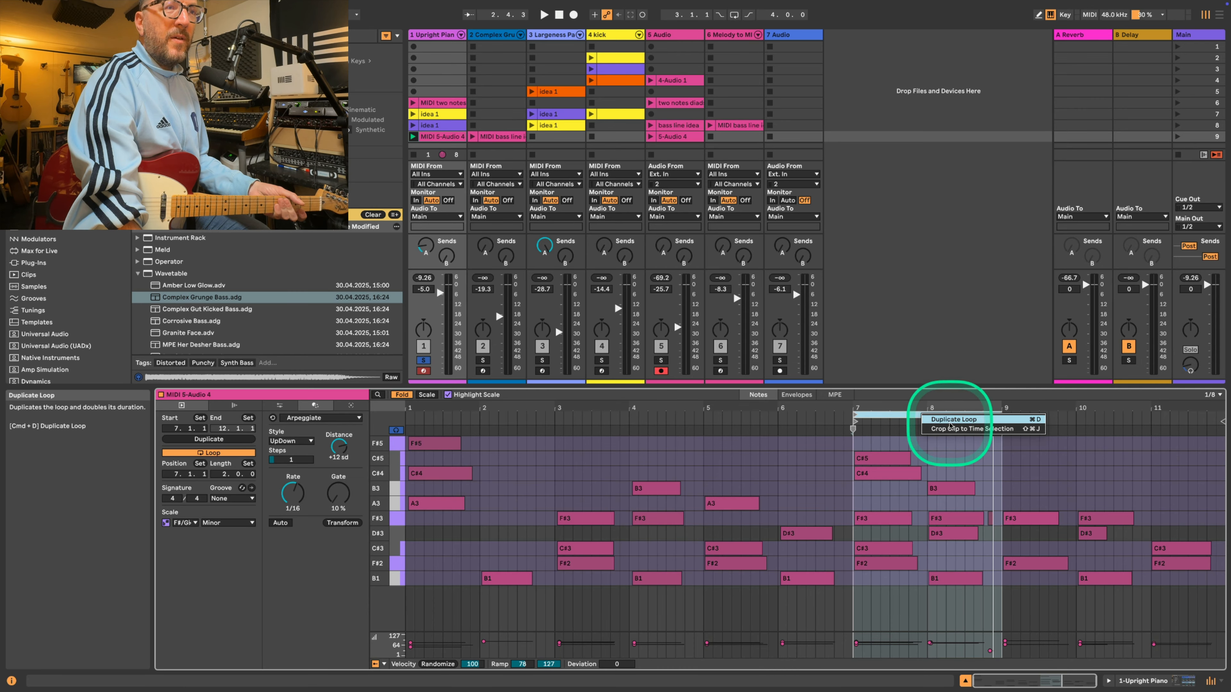
left_click(951, 429)
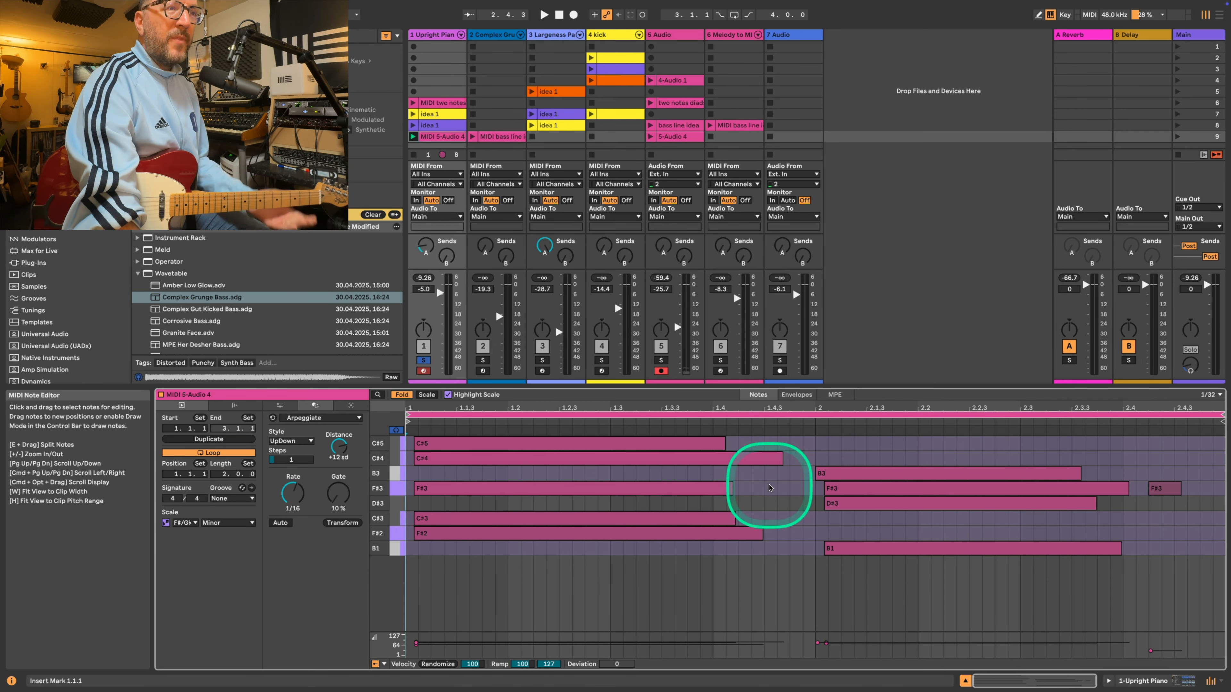
- Try Fit to Time Range on all notes of the cropped piano clip
key("super+a")
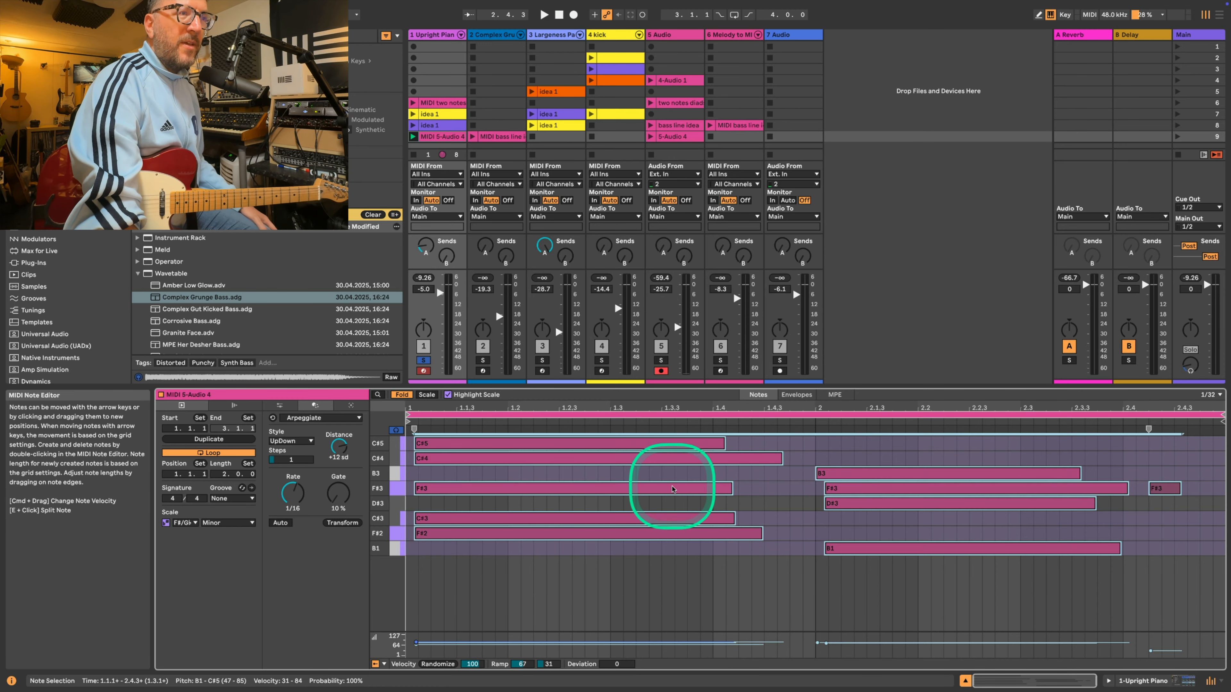
right_click(675, 494)
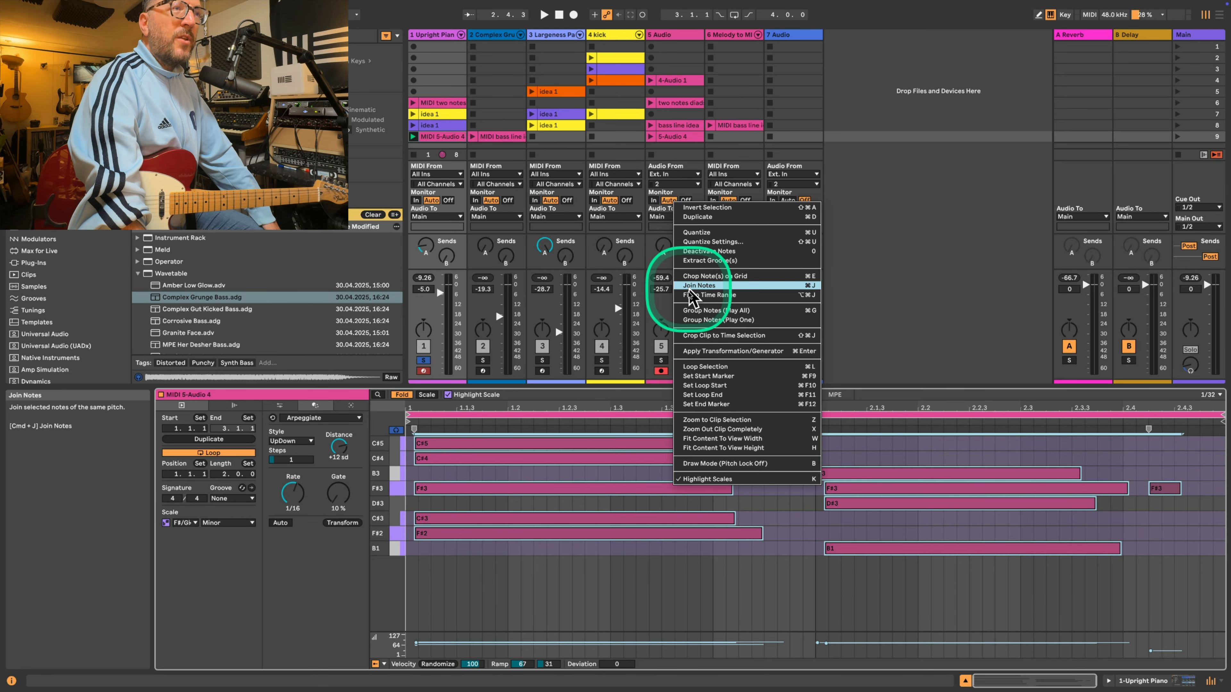
left_click(693, 295)
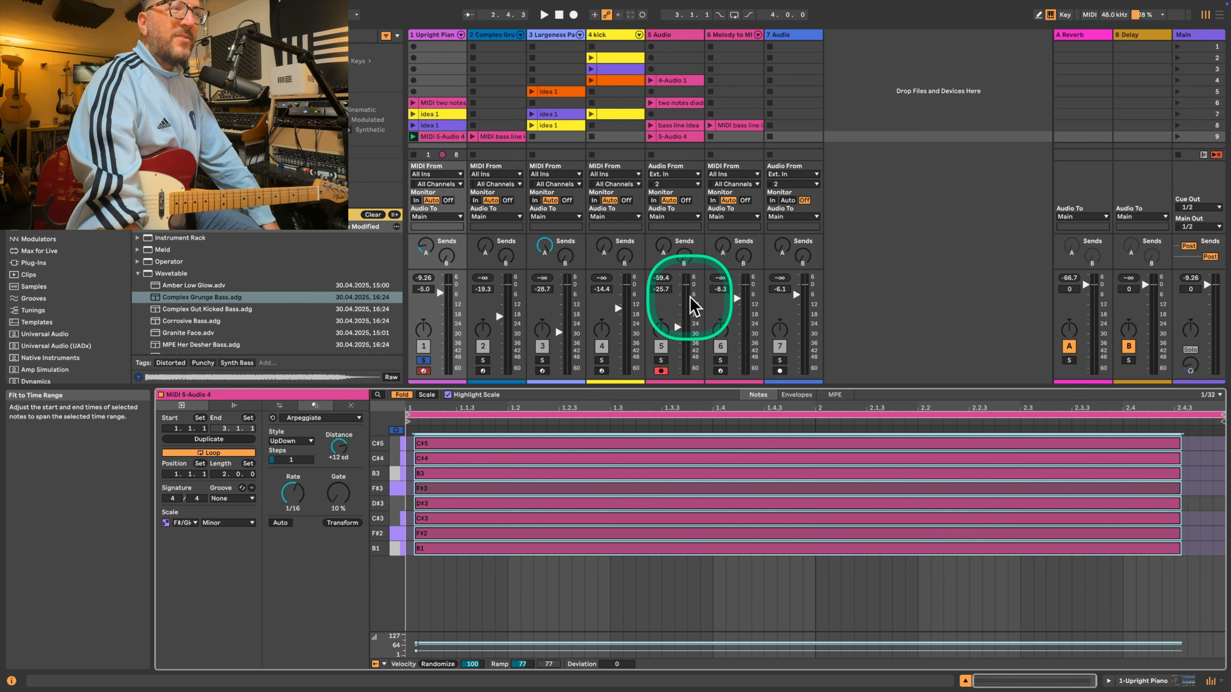
key("super+z")
left_click(691, 444)
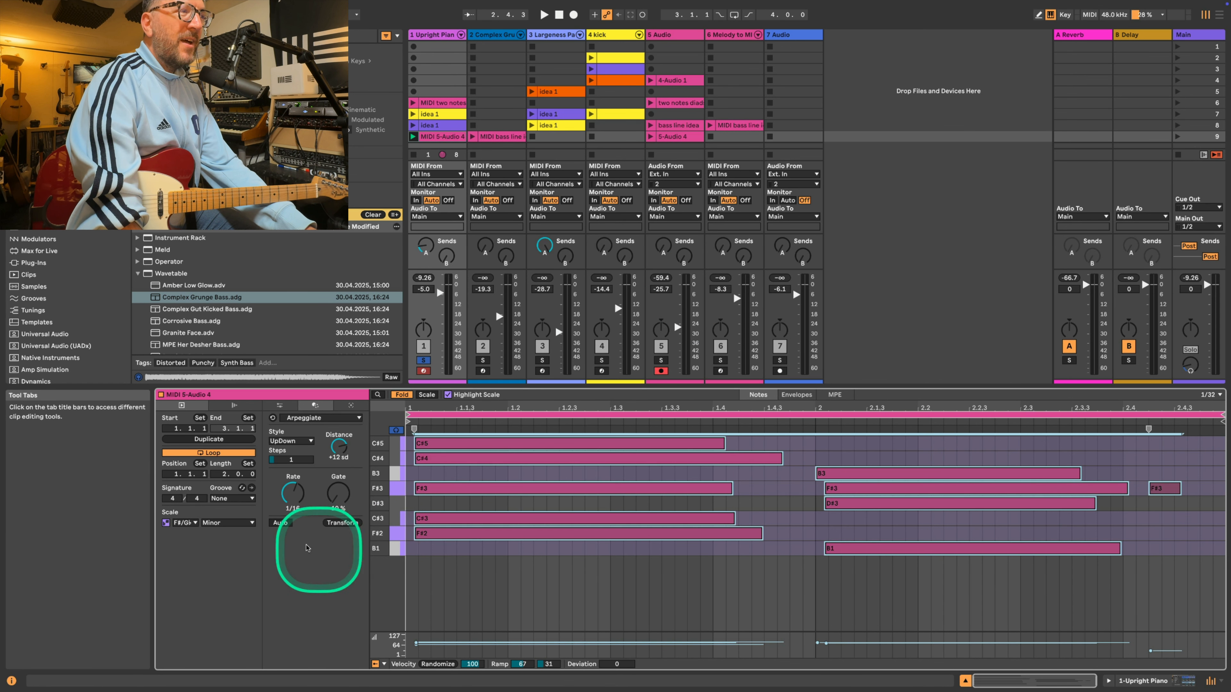
- Apply Legato to all notes of the piano chord clip and play the result
left_click(281, 407)
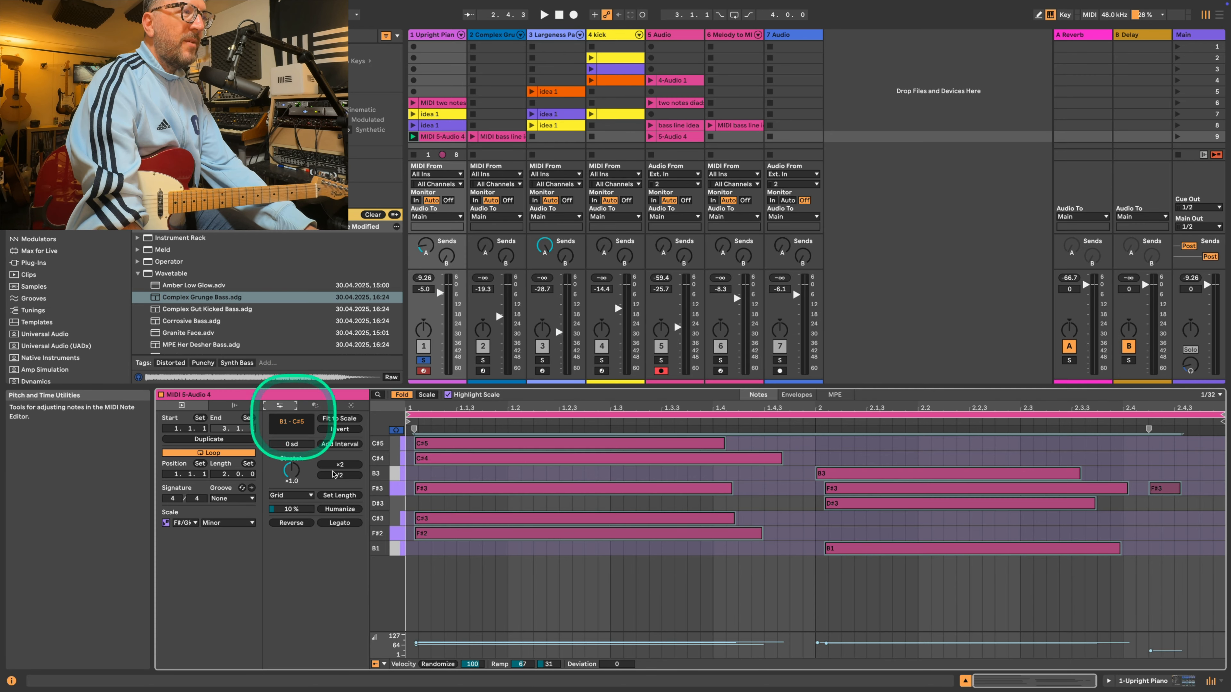
left_click(345, 523)
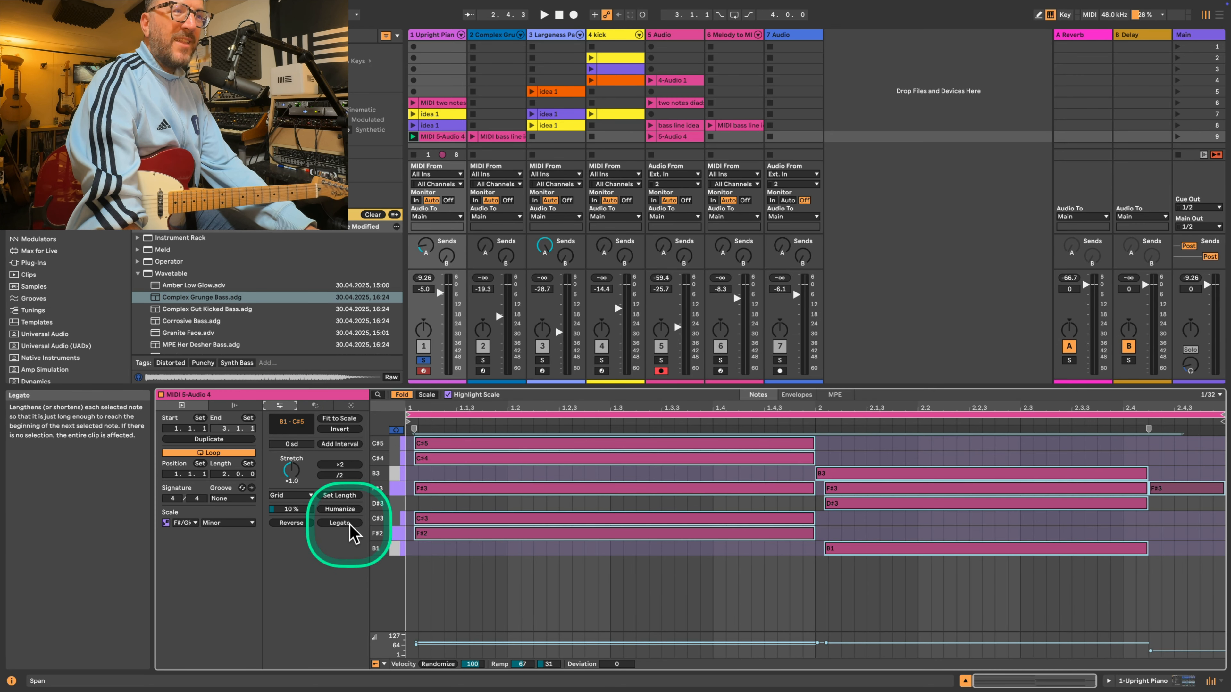
key("space")
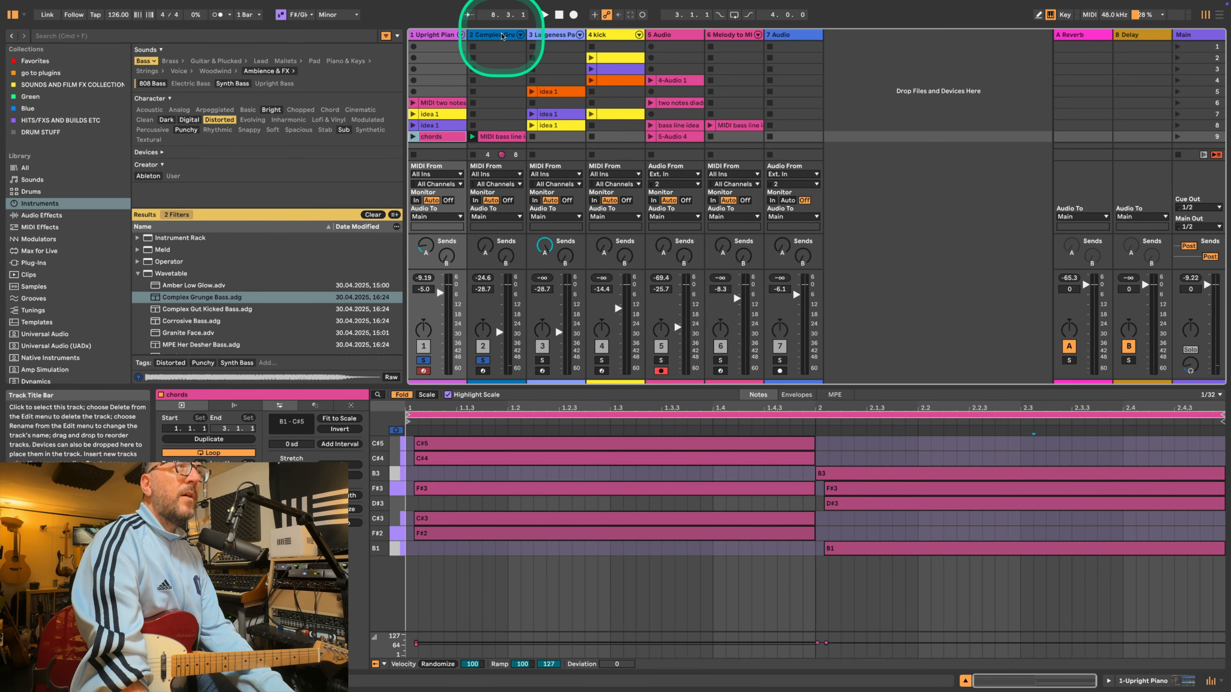
- Insert a MIDI track after Complex Grunge Bass, clear the browser filters and load the default Wavetable instrument on the new track
left_click(482, 36)
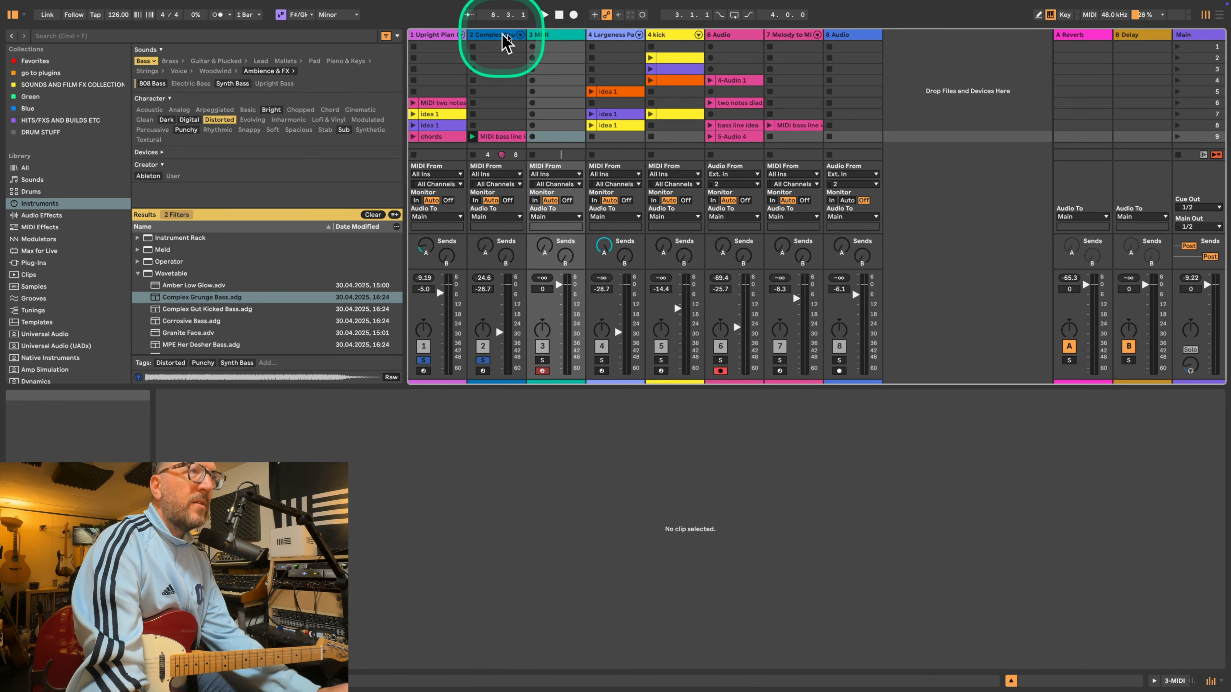
key("super+shift+t")
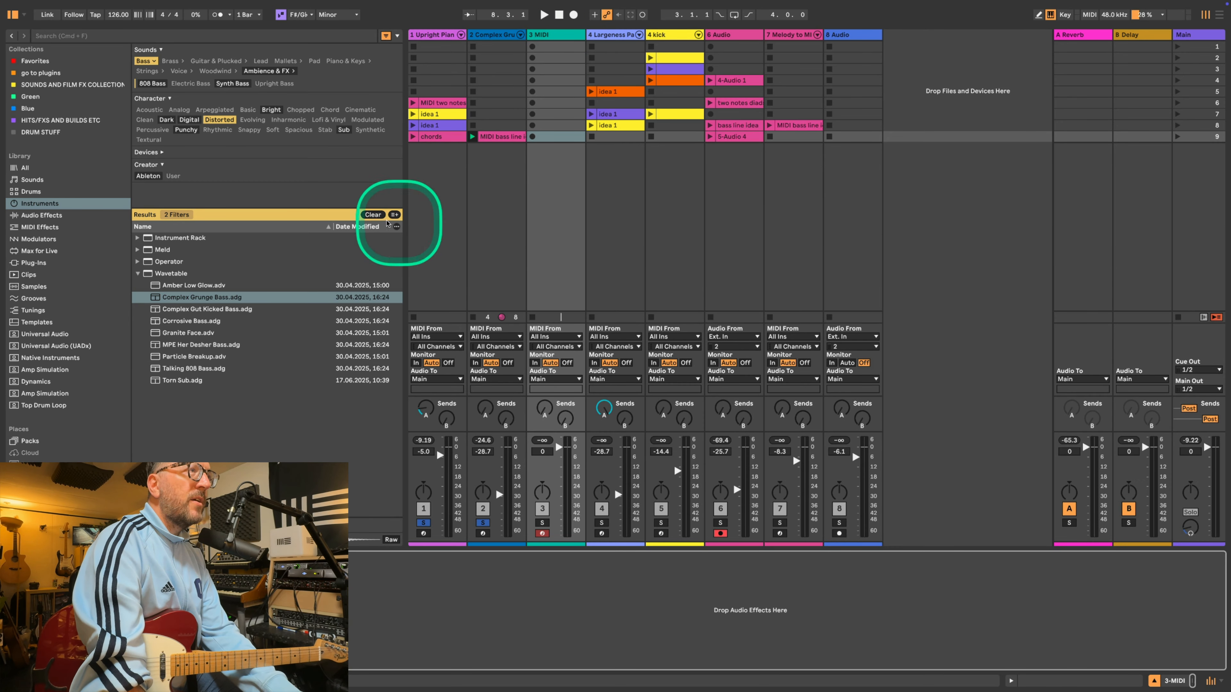
left_click(372, 215)
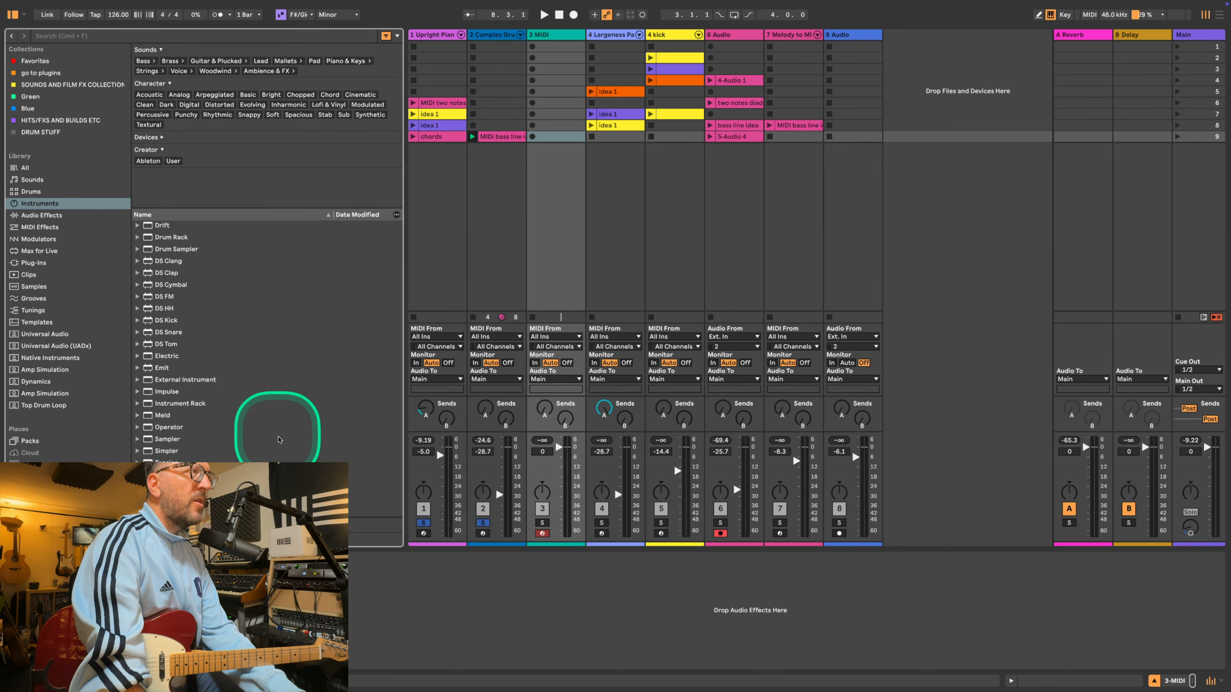
scroll(279, 439, "down", 20)
scroll(279, 439, "up", 15)
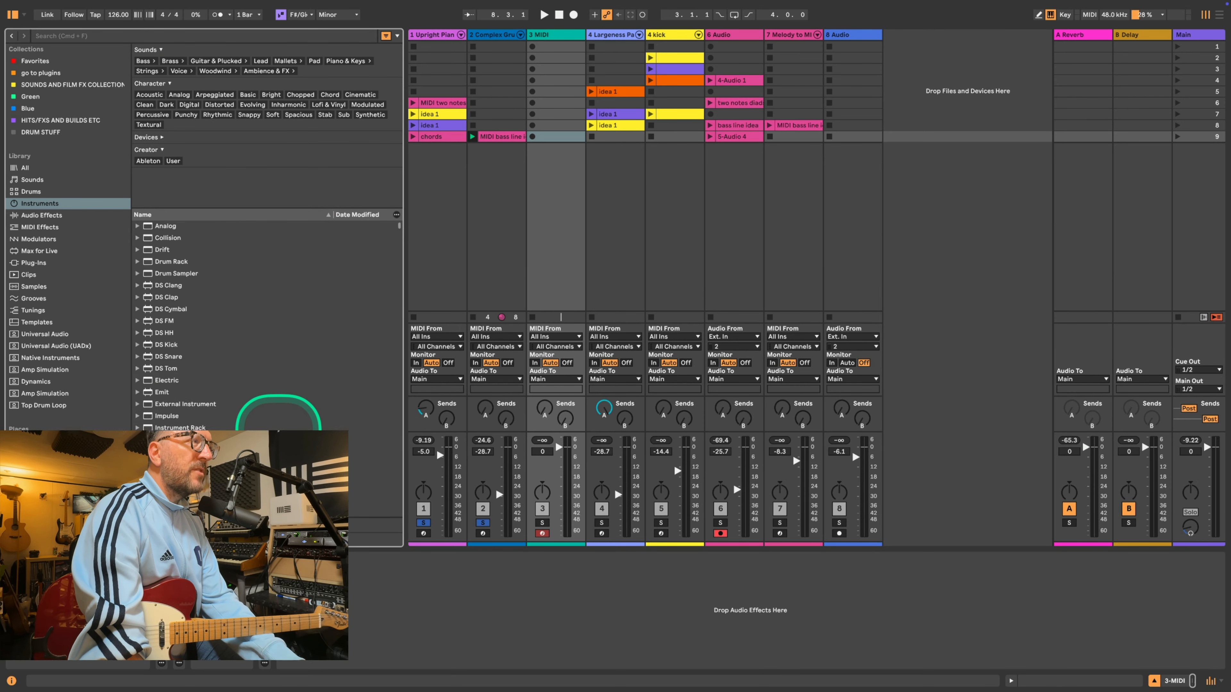
scroll(286, 440, "up", 10)
left_click(138, 404)
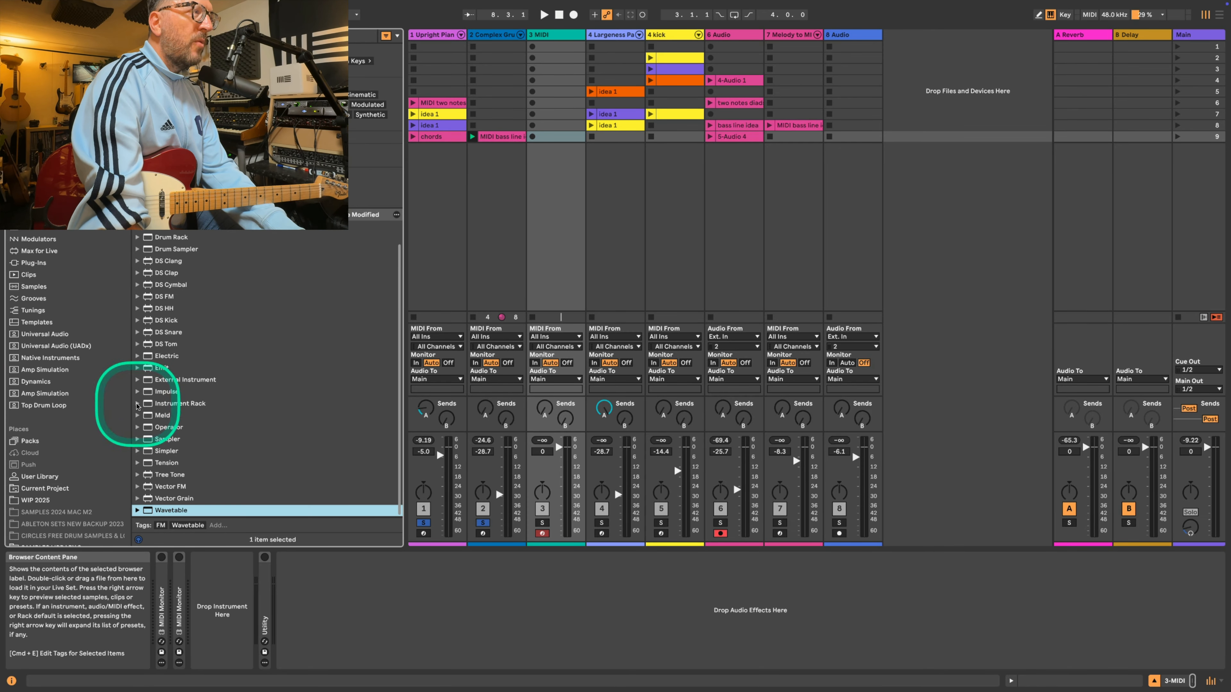
left_click_drag(177, 510, 235, 609)
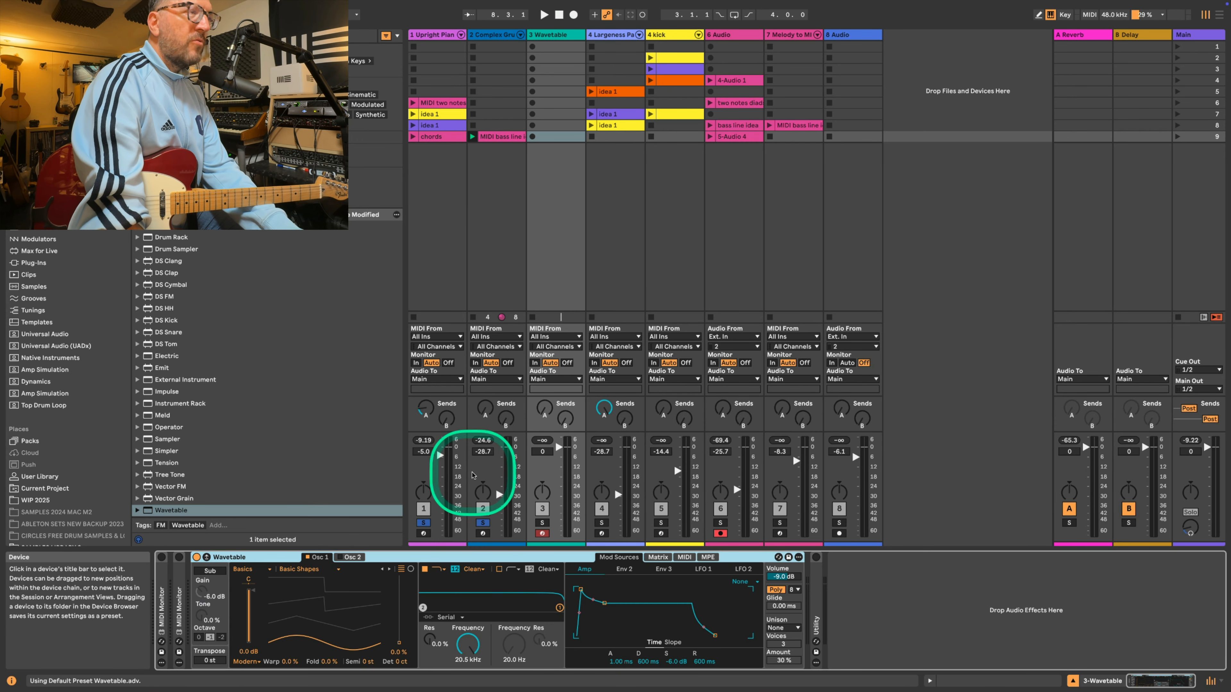
- Move the chords clip from the piano track to the Wavetable track in scene 9, solo that track and launch the clip
left_click(437, 139)
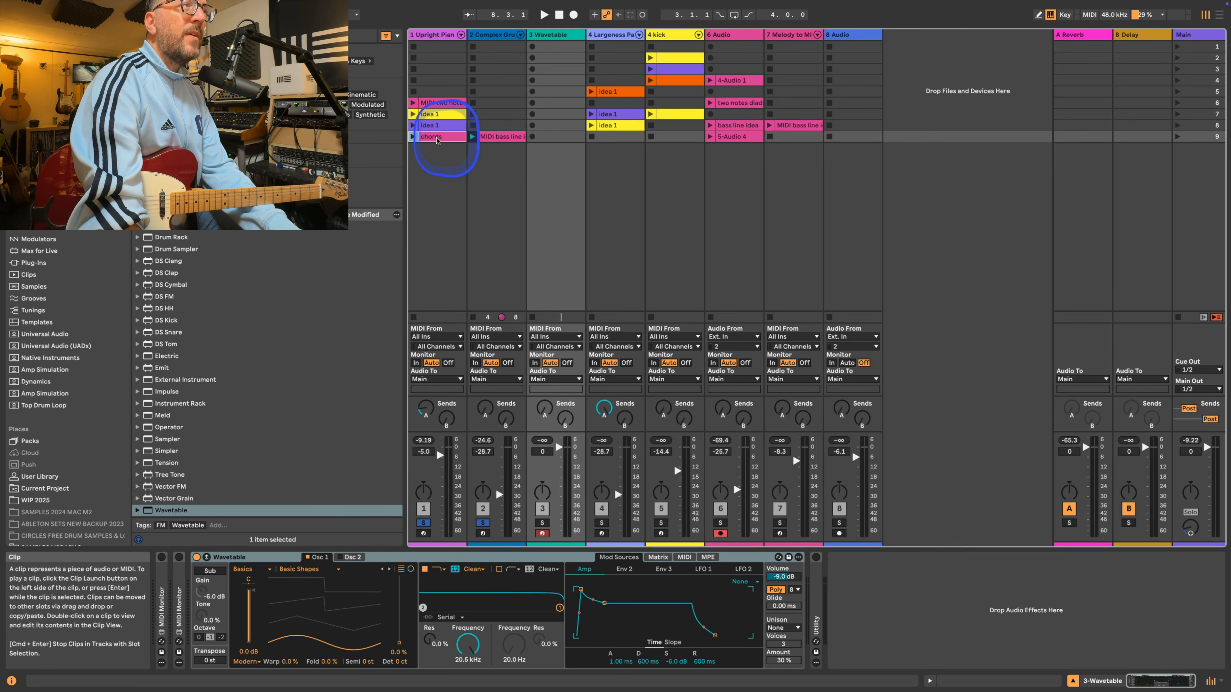
left_click_drag(545, 141, 545, 140)
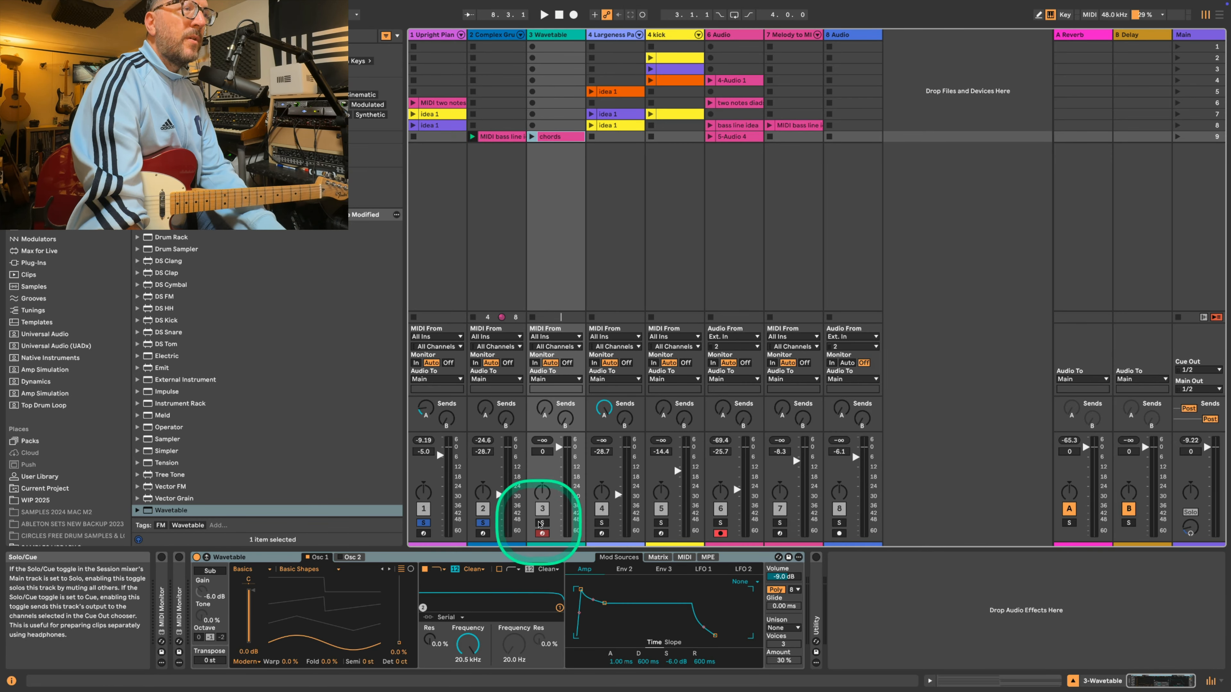
left_click(542, 523)
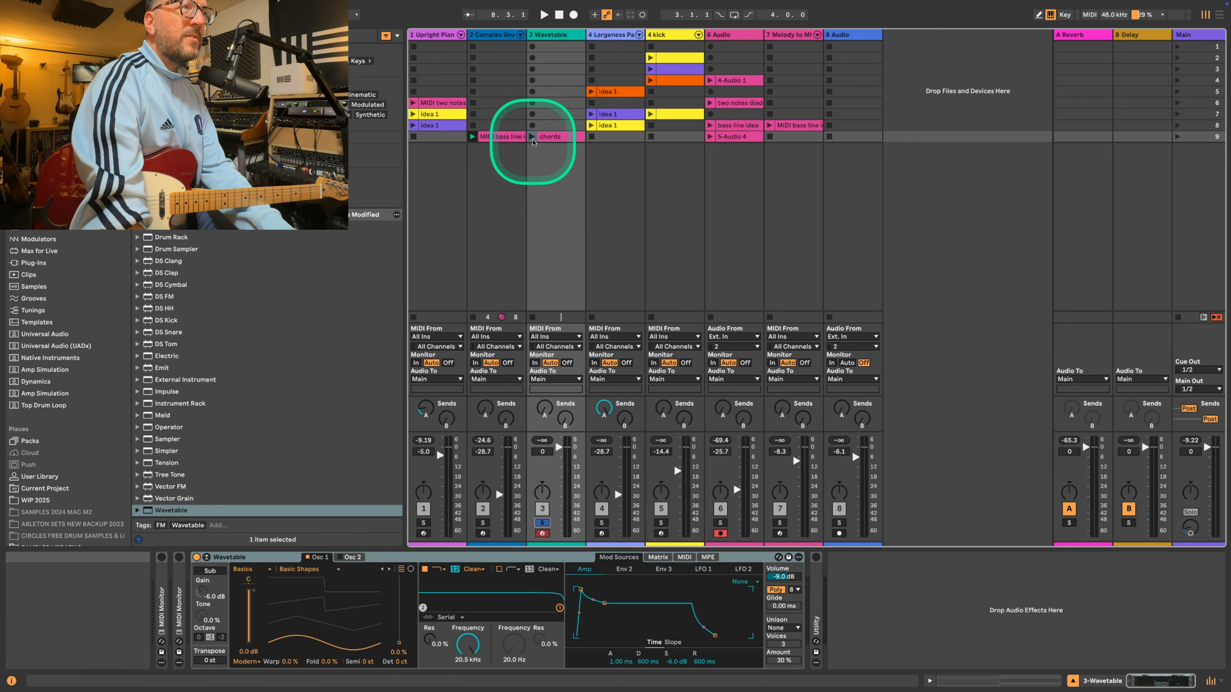
left_click(532, 136)
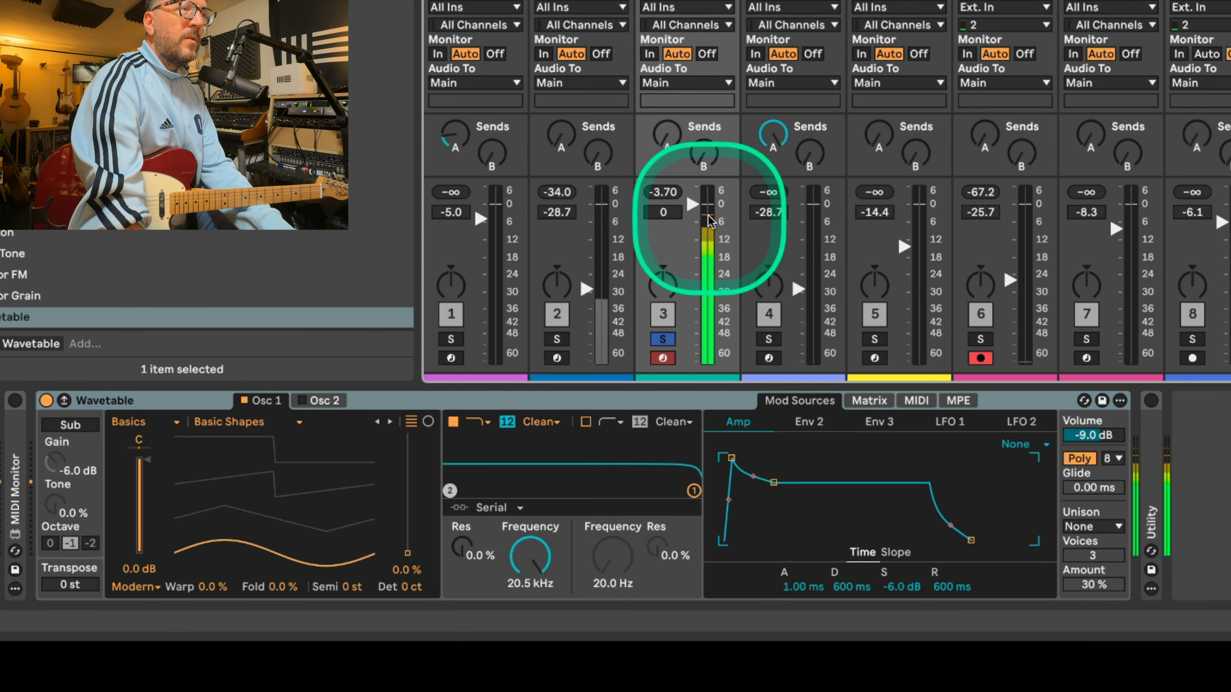
- Lower the Wavetable track's volume to -22.3 dB and set the oscillator 1 wavetable position to 58%
left_click_drag(559, 448, 559, 459)
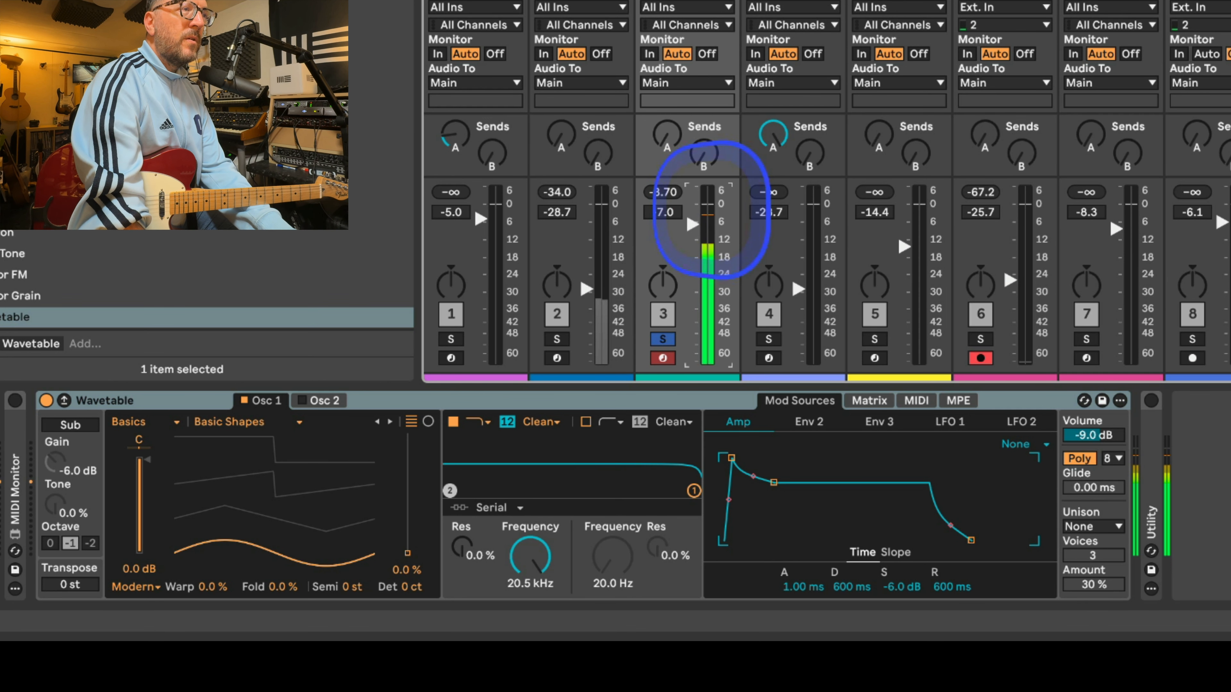
left_click_drag(408, 553, 408, 502)
left_click_drag(692, 229, 692, 270)
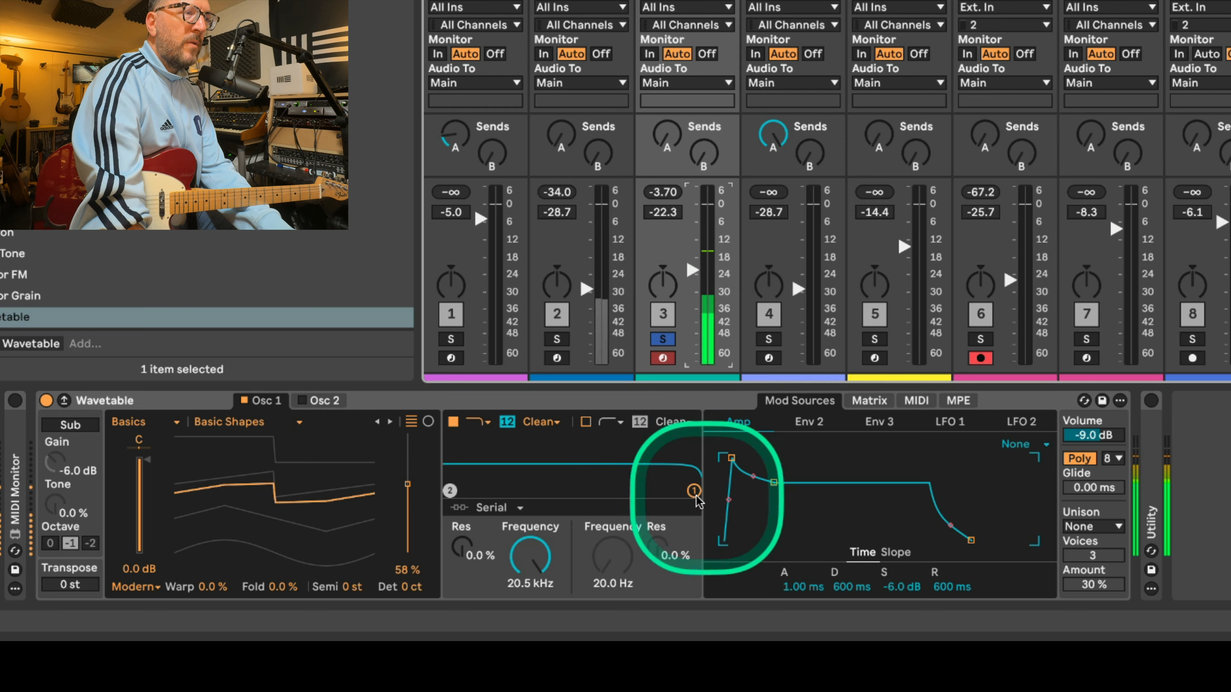
- Shape the Wavetable sound with filter 1 at 2.23 kHz and 55% resonance, two-voice Shimmer unison and 54% oscillator 1 position
left_click_drag(694, 491, 616, 467)
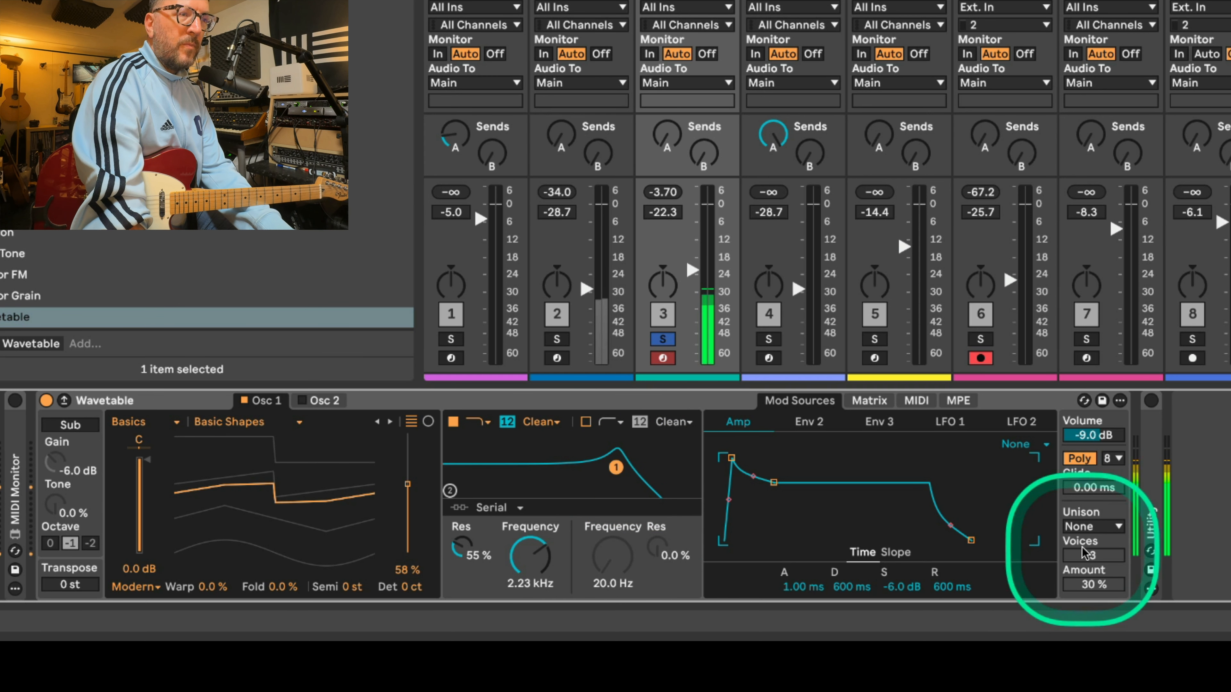
left_click(1086, 526)
left_click(1090, 444)
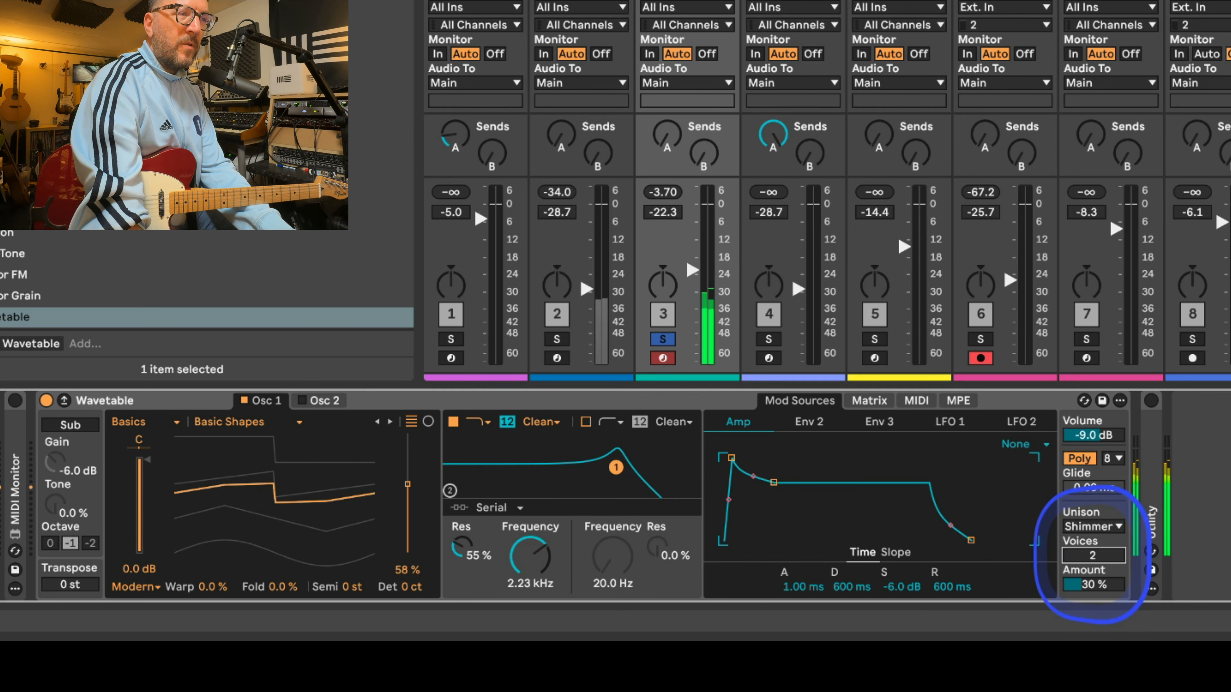
mouse_move(407, 484)
left_mouse_down()
mouse_move(407, 452)
mouse_move(407, 488)
left_mouse_up()
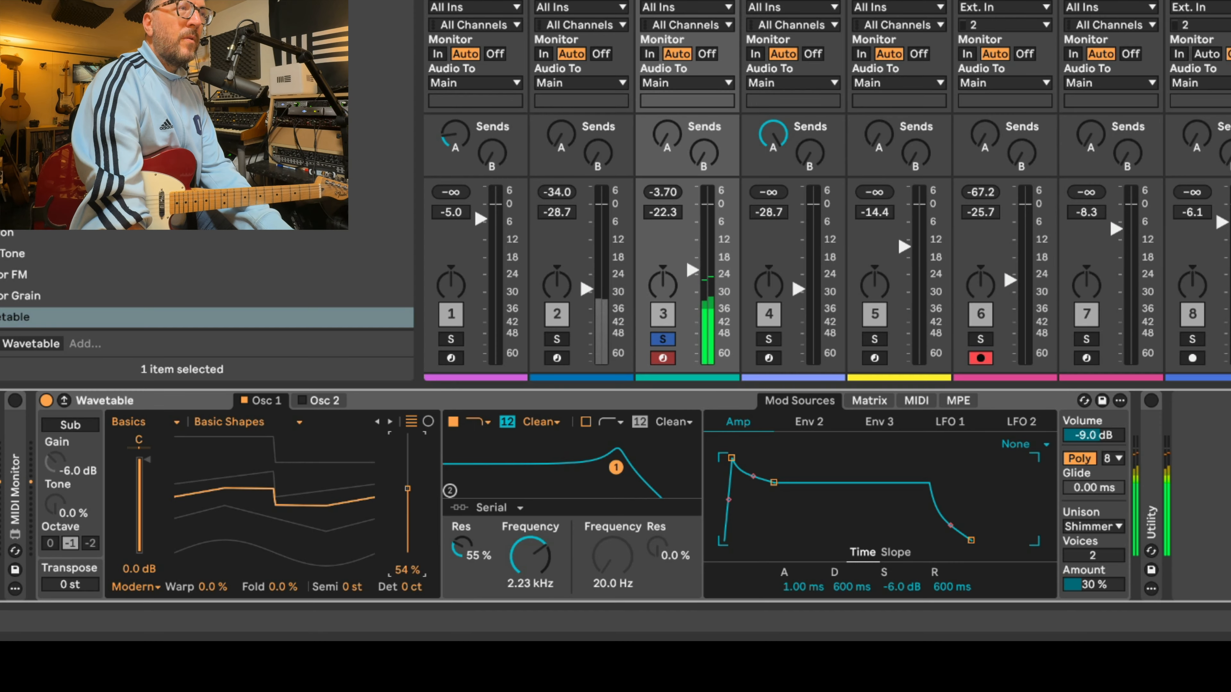
- Duplicate the chords clip on the Wavetable track and colour the copy orange
left_click(688, 2)
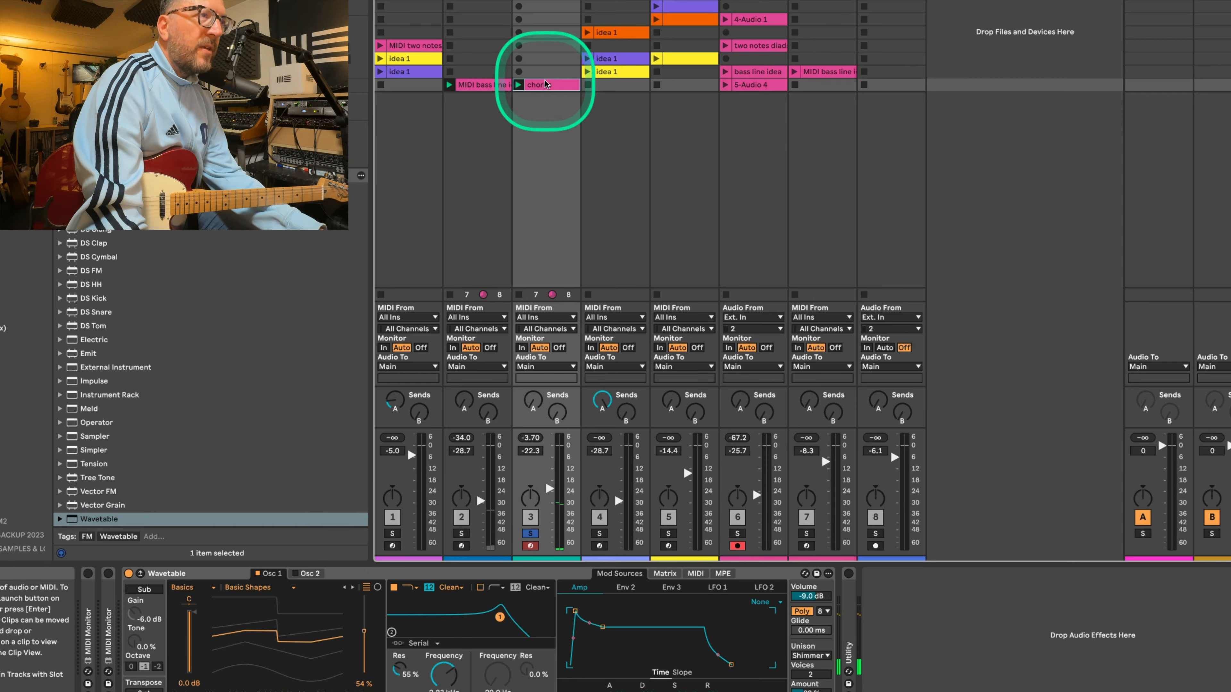
key("super+d")
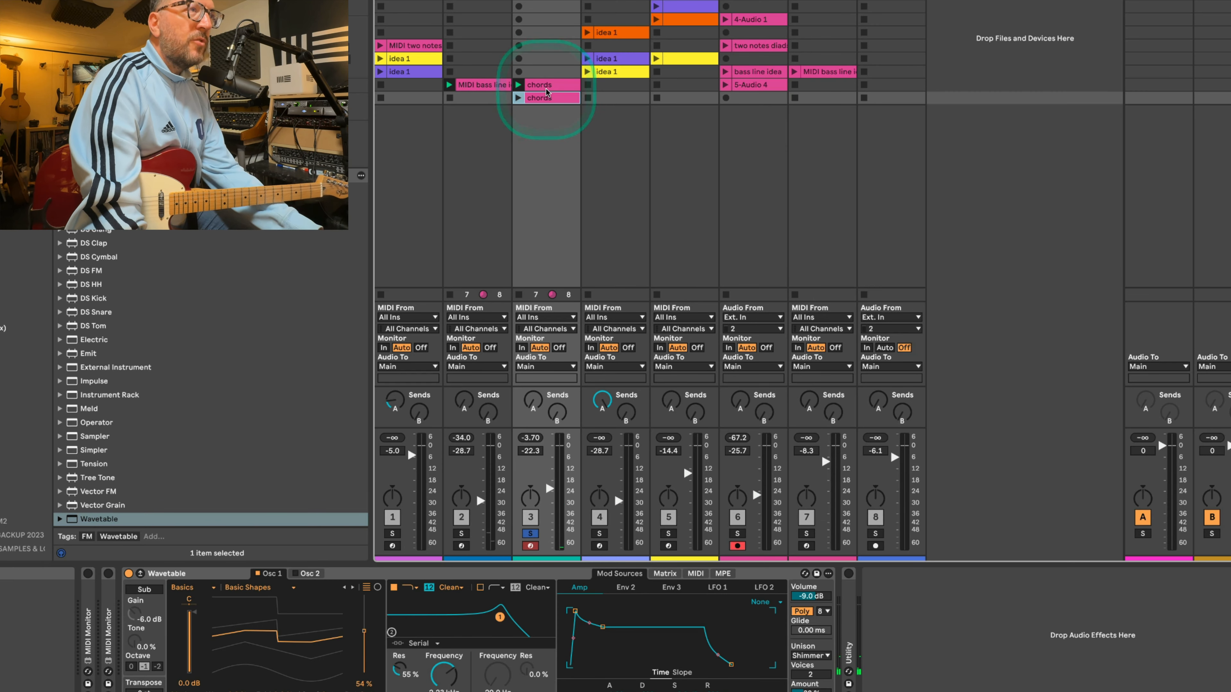
right_click(550, 98)
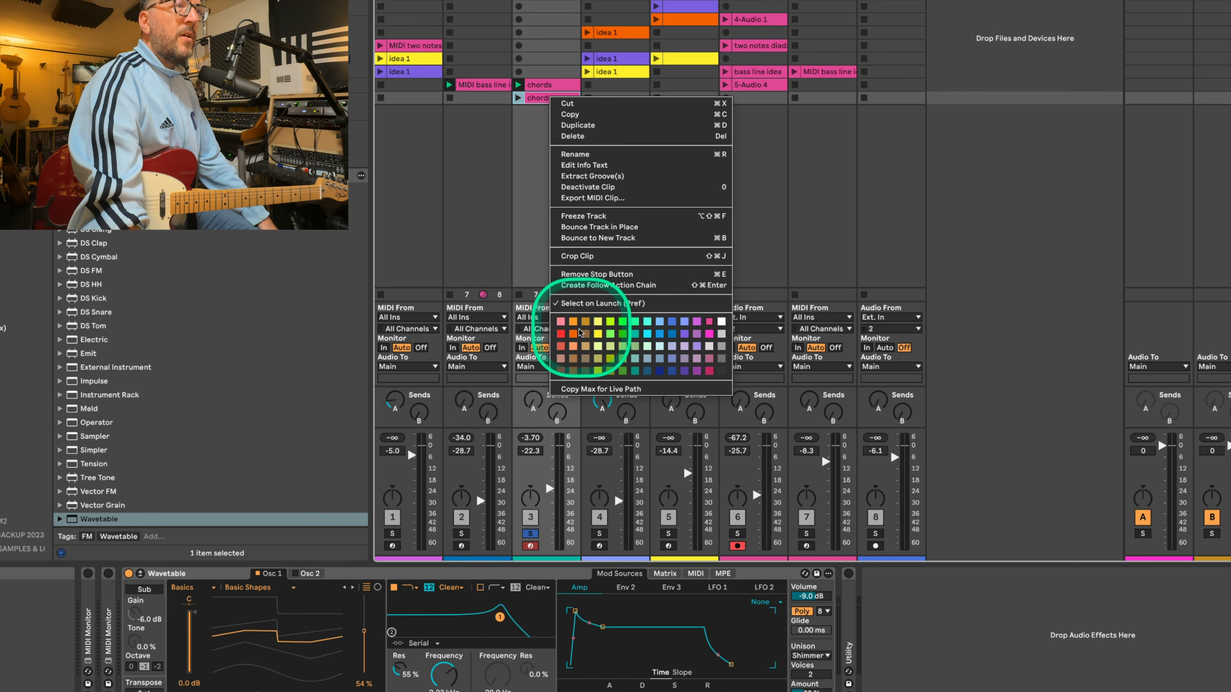
left_click(577, 338)
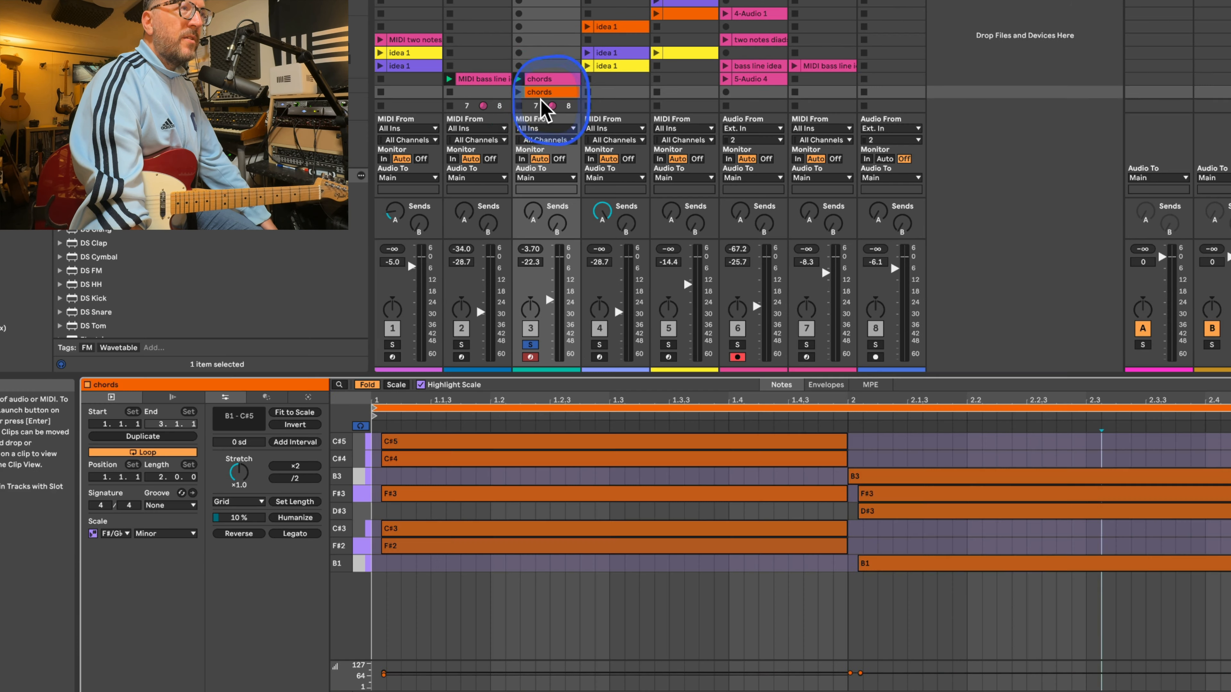
- Arpeggiate the original pink chords clip in UpDown style at a 1/16 rate and audition it against the orange copy
double_click(542, 98)
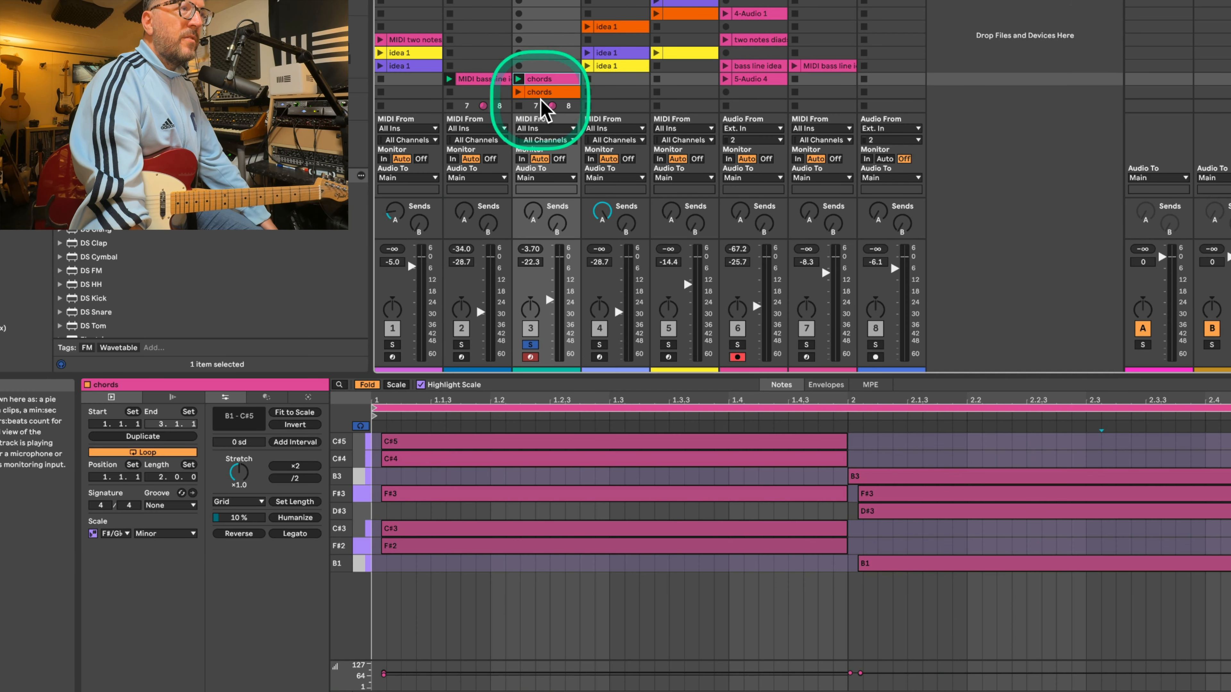
left_click(266, 398)
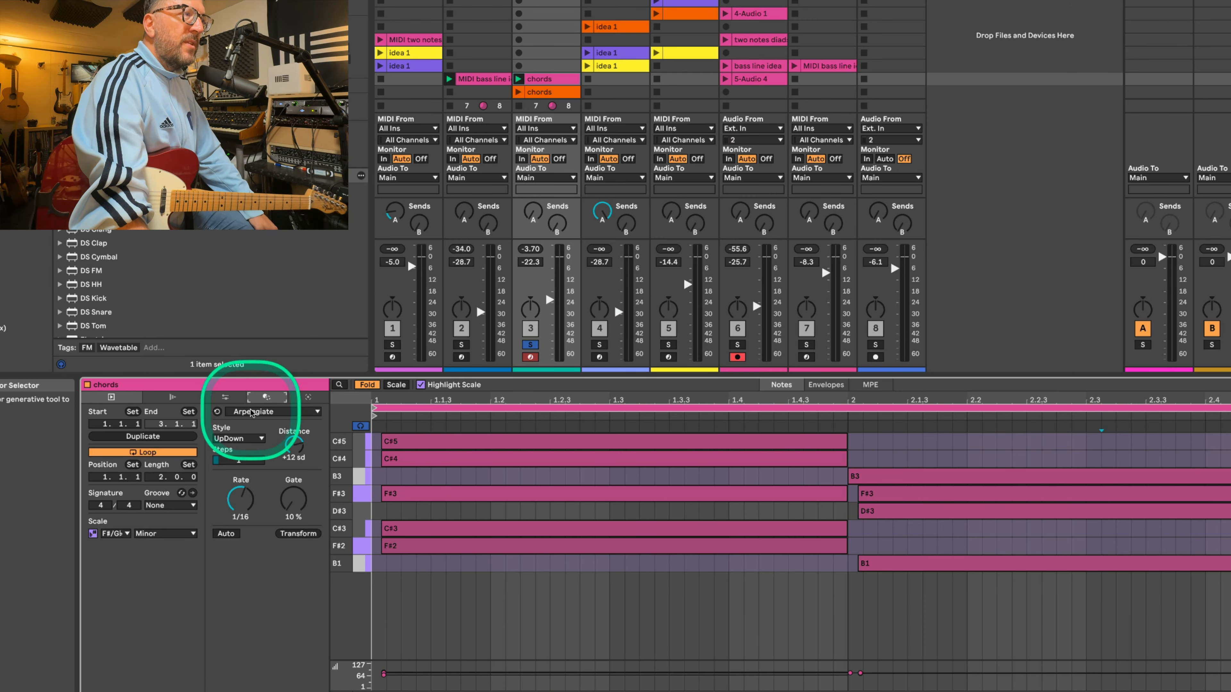
left_click(291, 533)
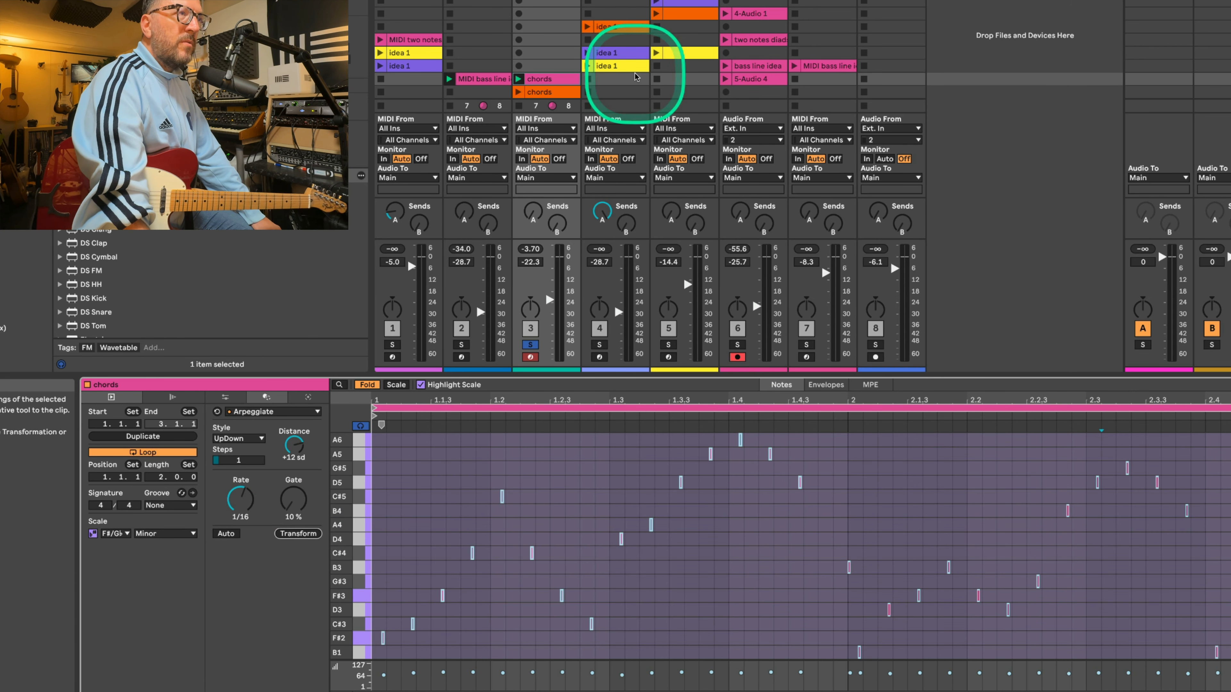
left_click(519, 92)
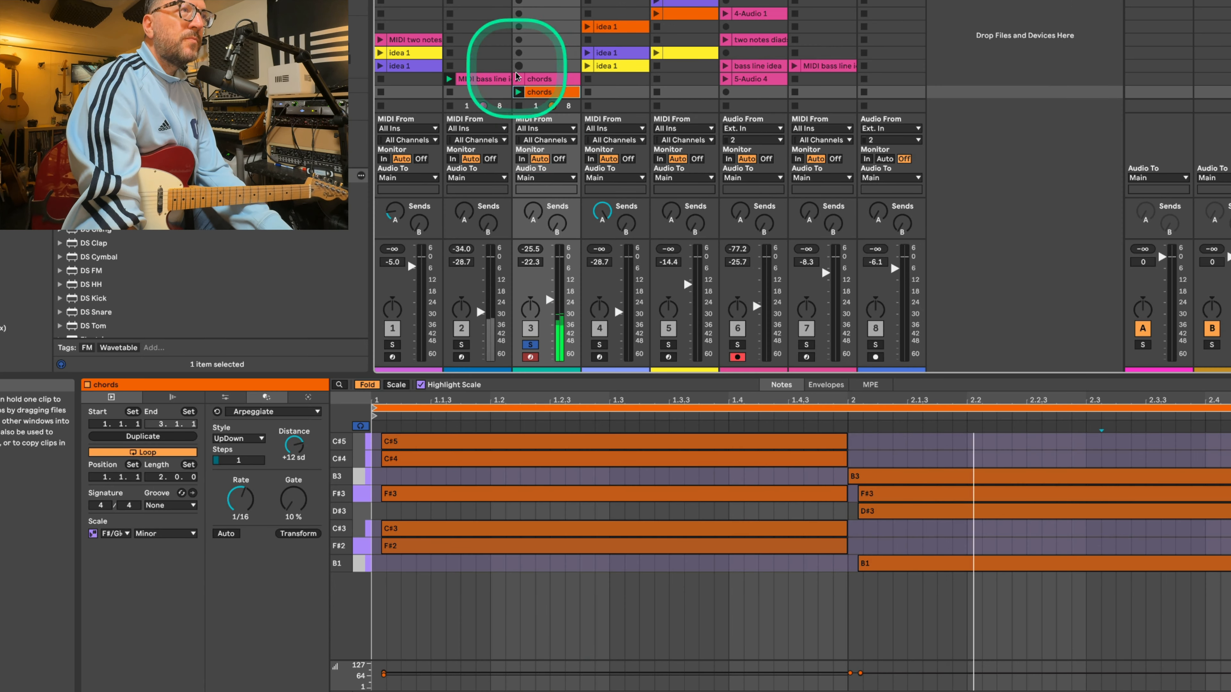
left_click(532, 79)
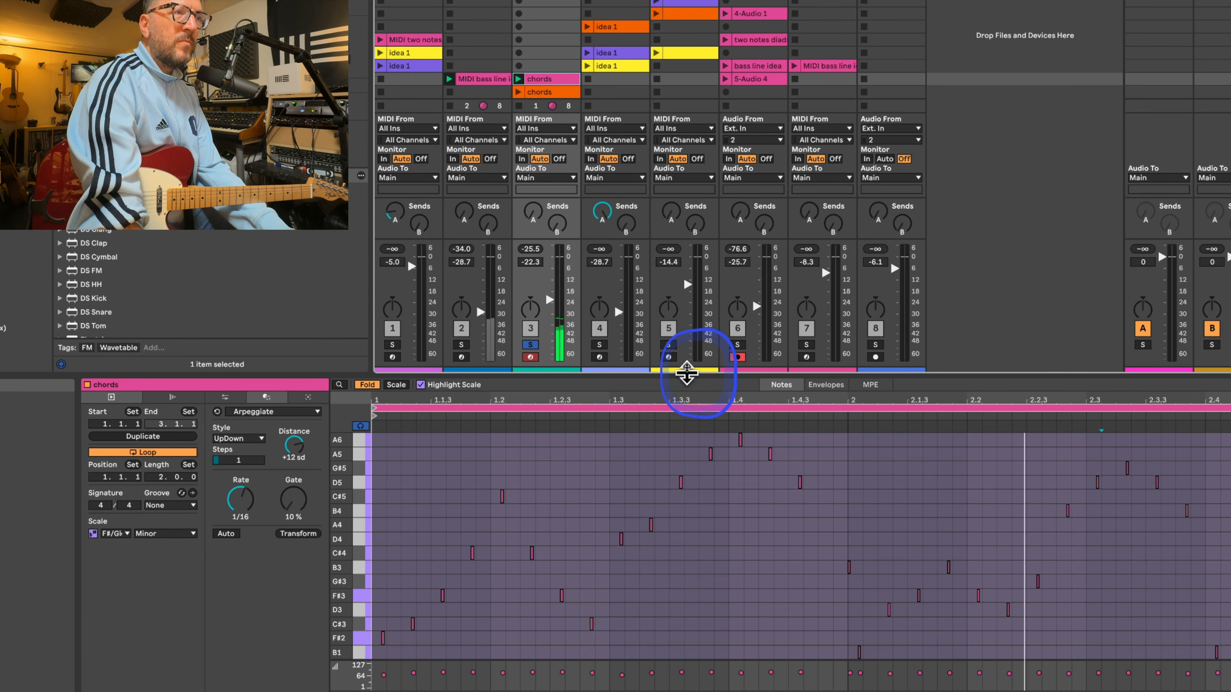
- Enlarge the clip editor, lower track 4's volume to -52.0 dB and stop playback
left_click_drag(688, 374, 685, 233)
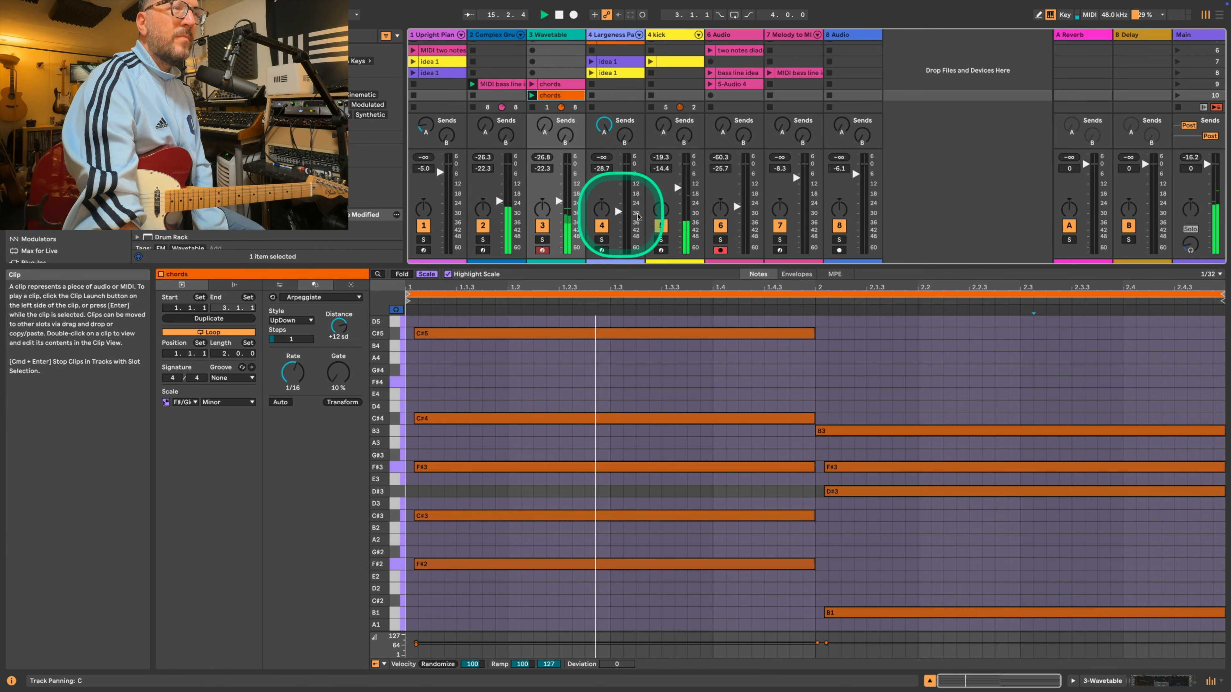
left_click_drag(625, 209, 621, 243)
key("space")
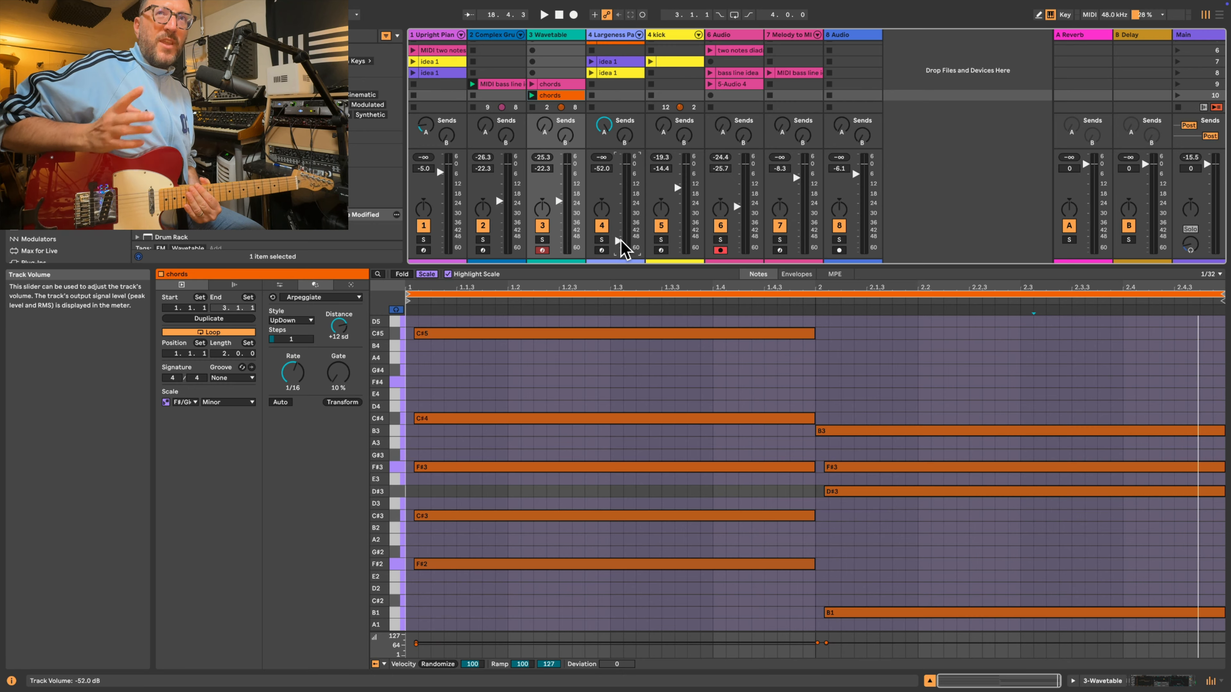
- Look over the MIDI conversion options for the 5-Audio 4 clip without applying any, and enlarge the Session mixer area
right_click(735, 84)
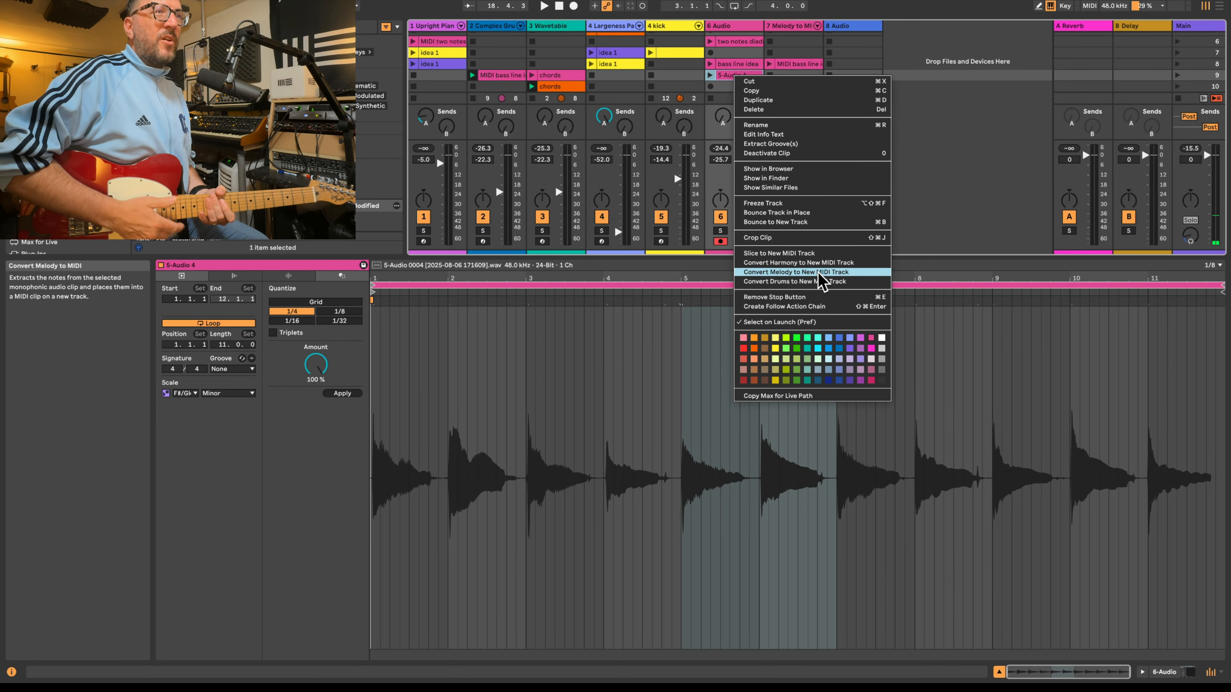
left_click(923, 210)
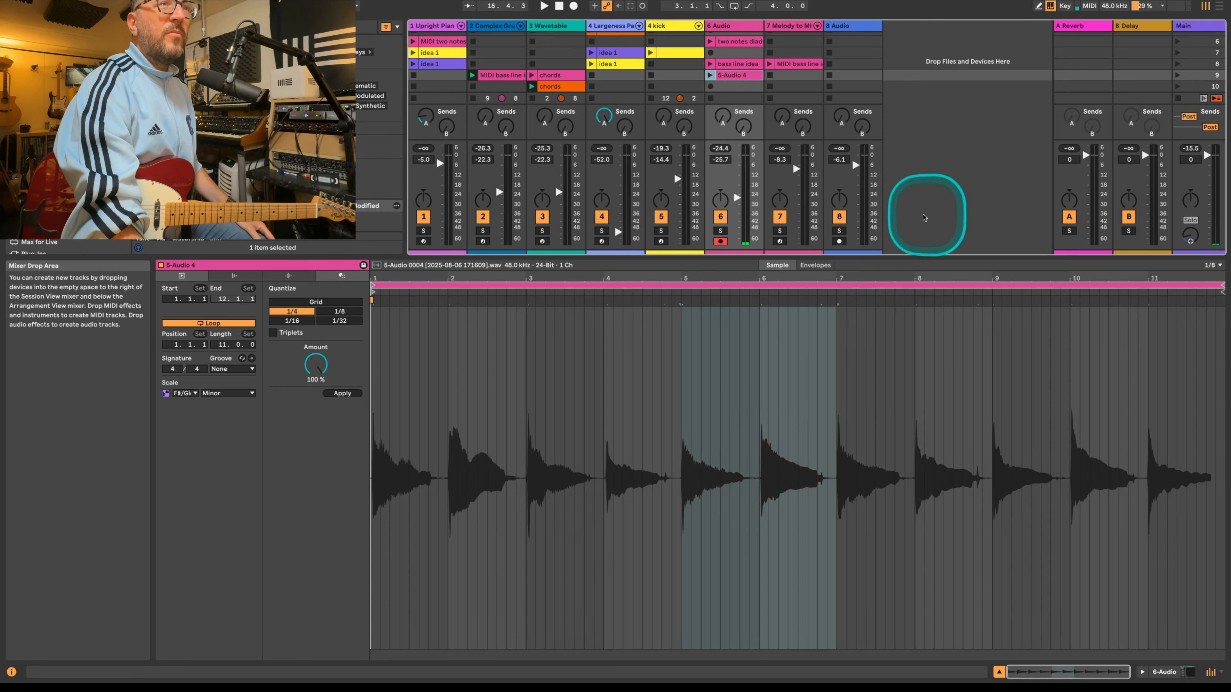
left_click_drag(761, 258, 737, 413)
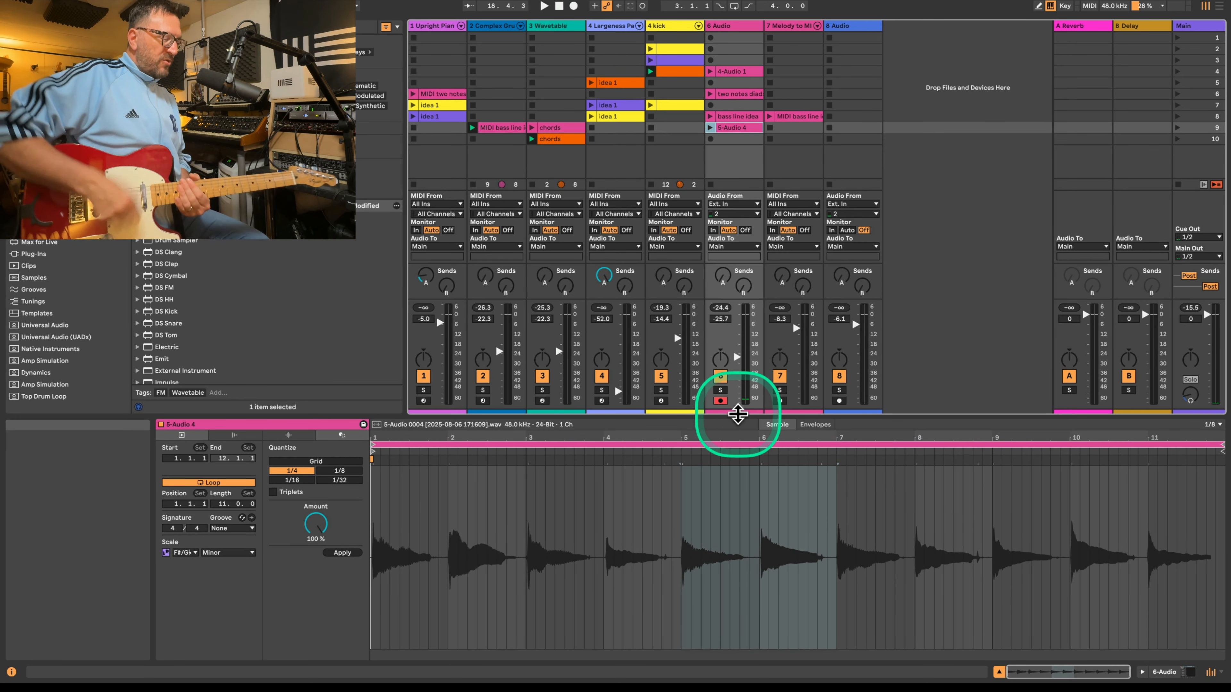